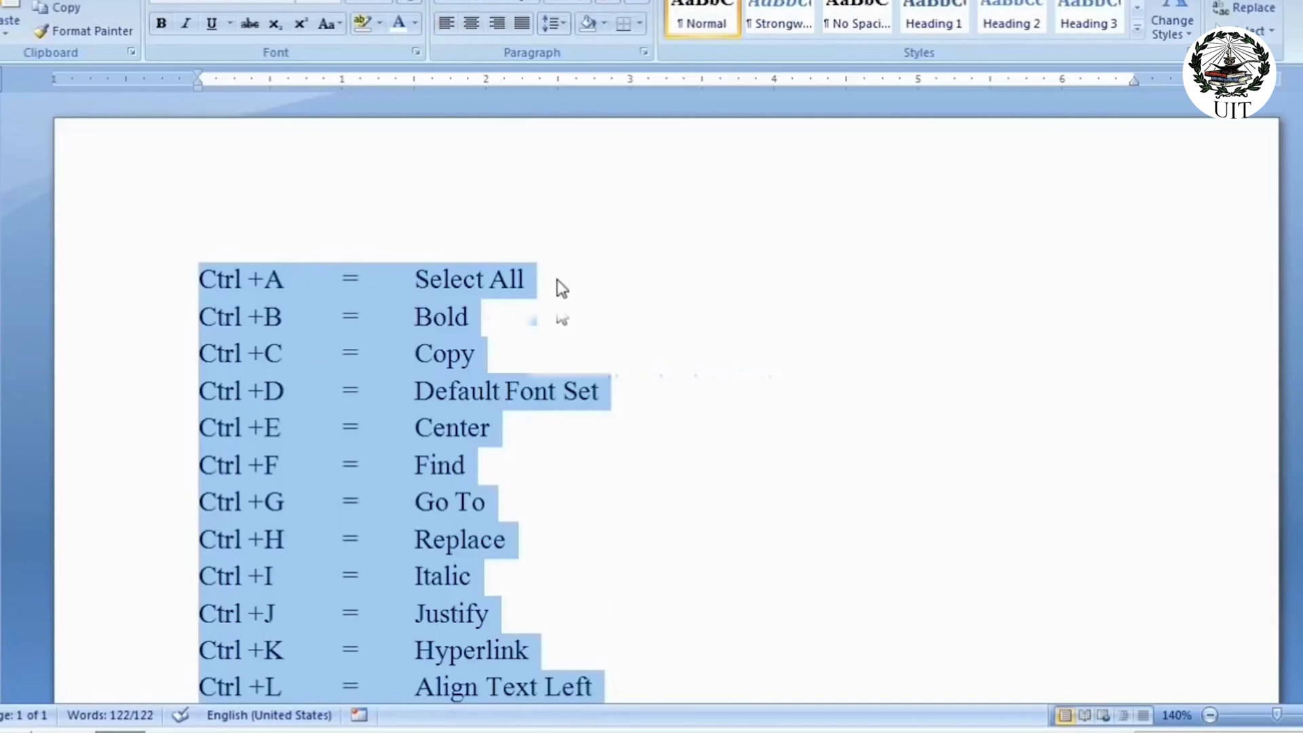
Make the word "Bold" in the Ctrl +B row bold
left_click(559, 284)
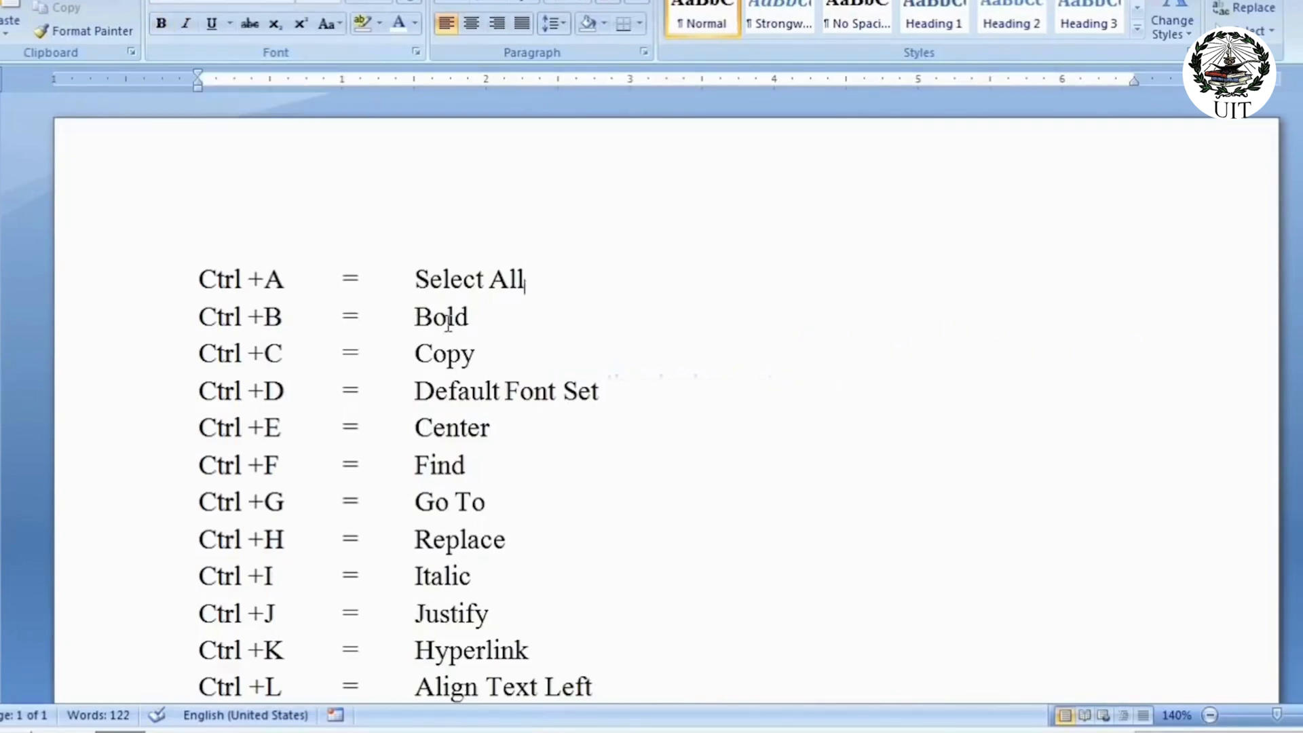
mouse_move(411, 315)
left_mouse_down()
mouse_move(468, 304)
mouse_move(396, 316)
left_mouse_up()
left_click(469, 304)
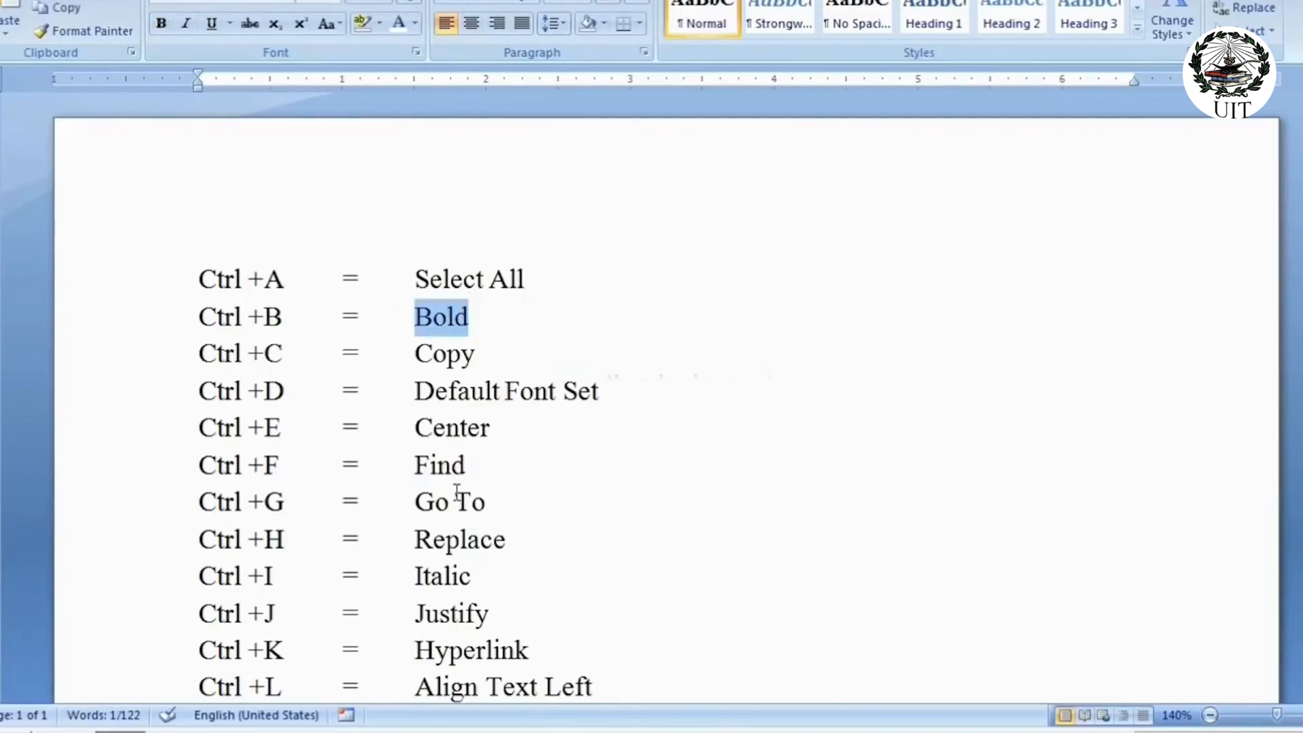
key("ctrl+b")
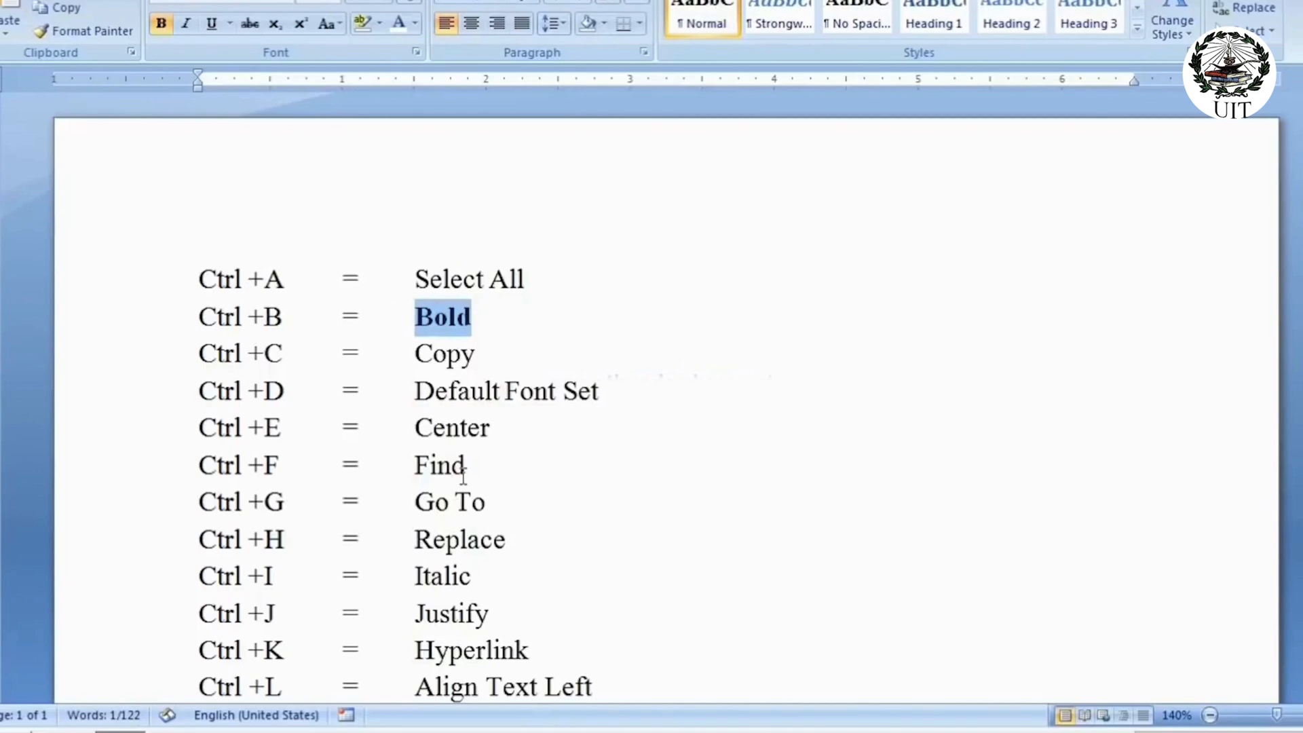
left_click(475, 322)
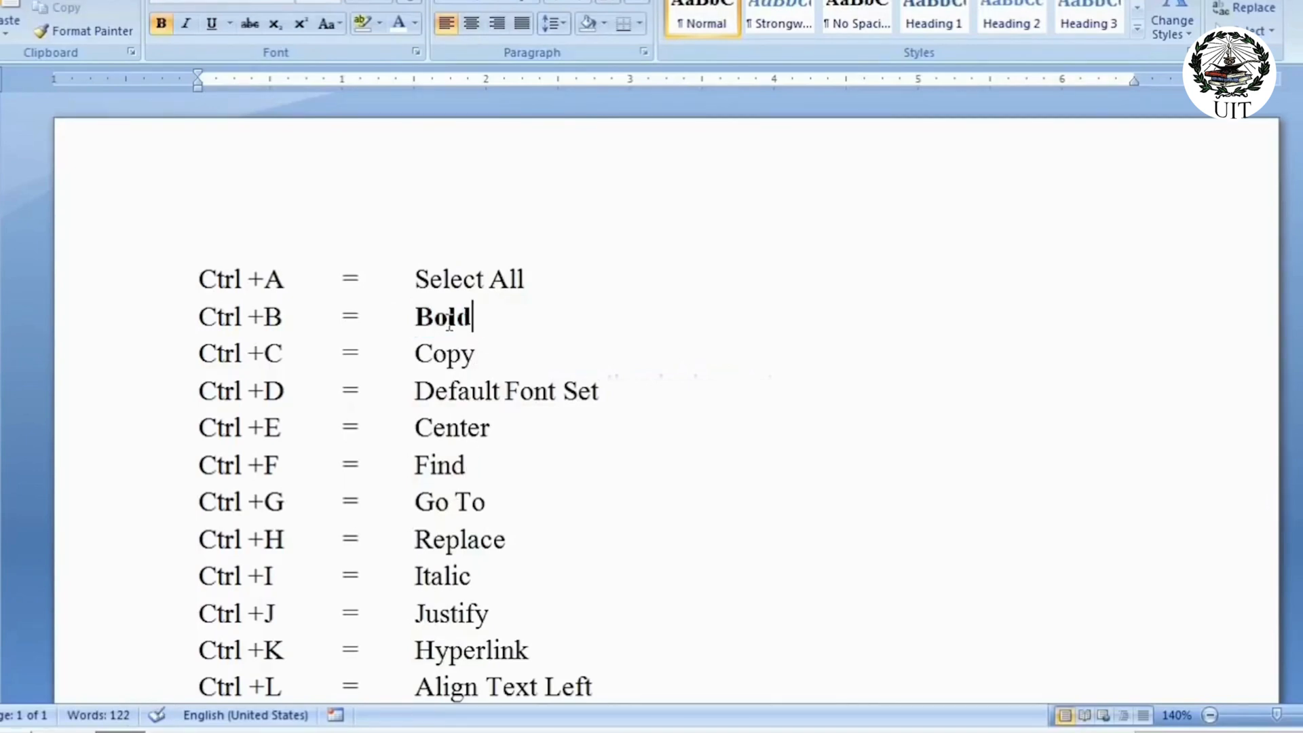
Remove the bold formatting from the word "Bold" in the Ctrl +B row
double_click(470, 322)
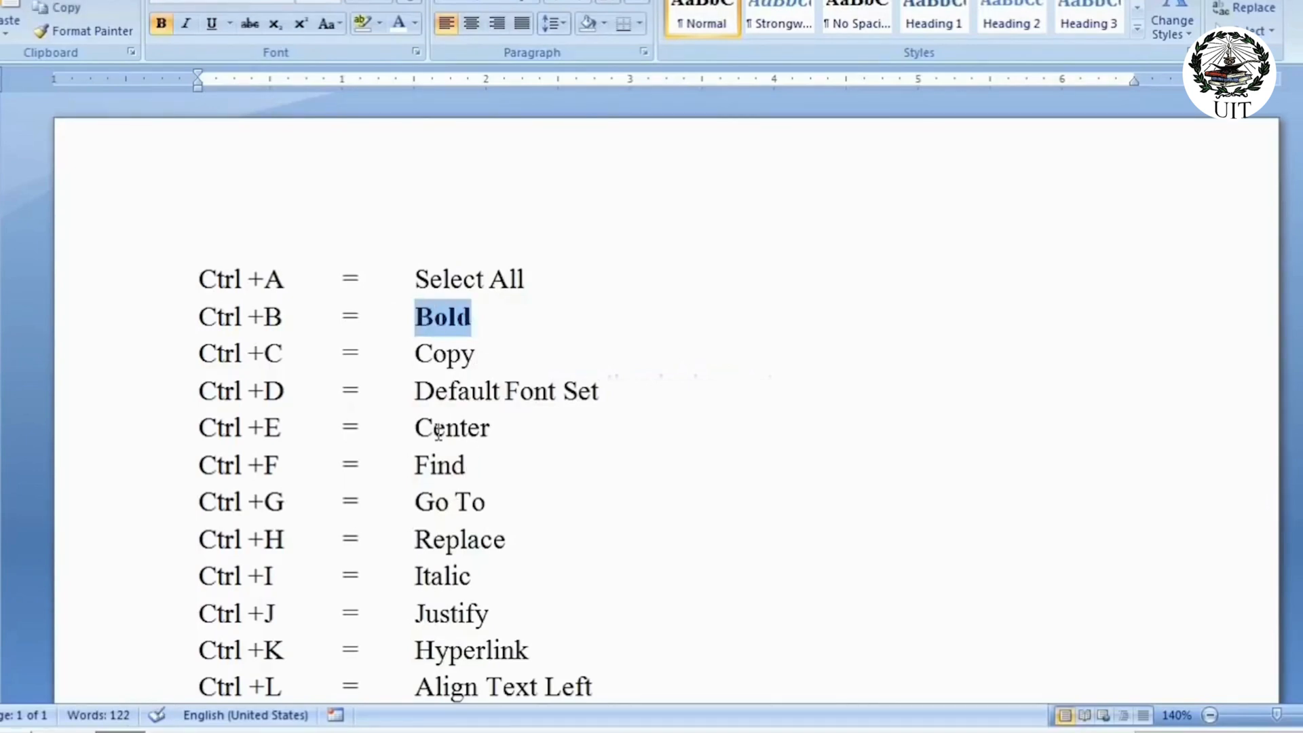
key("ctrl+b")
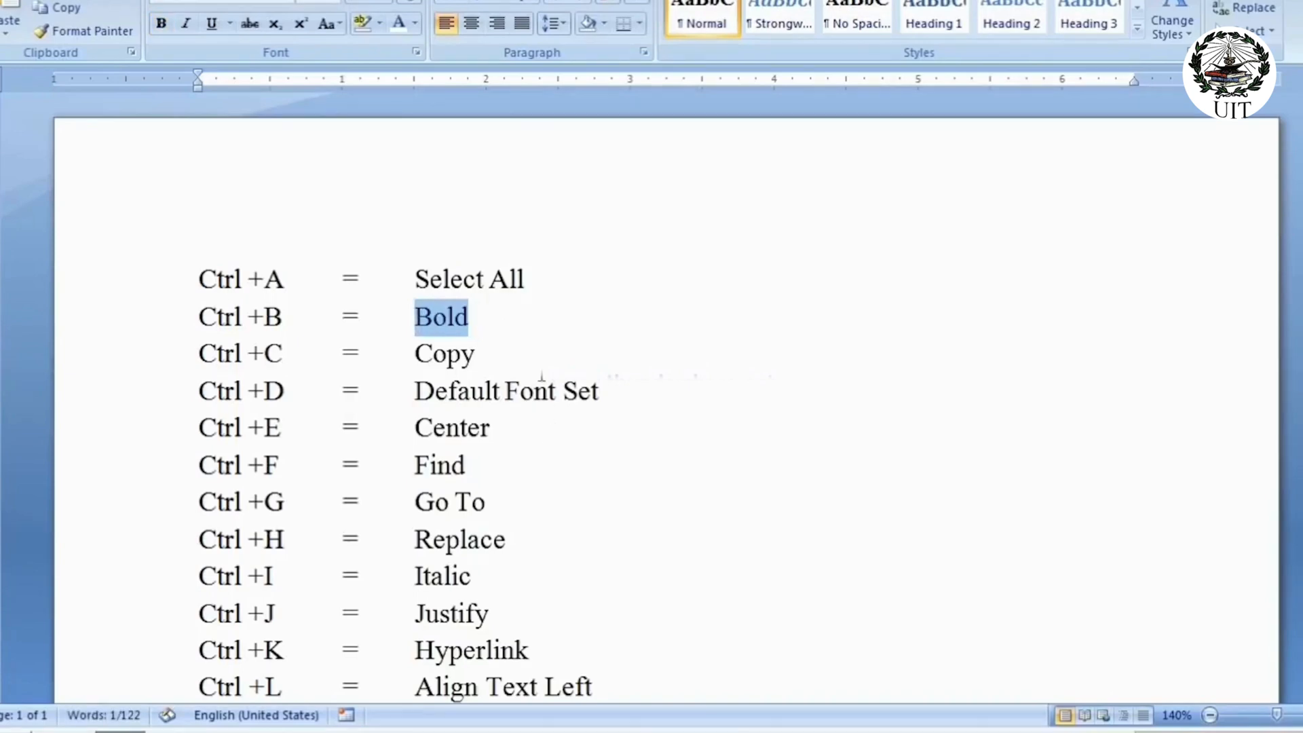
left_click(491, 315)
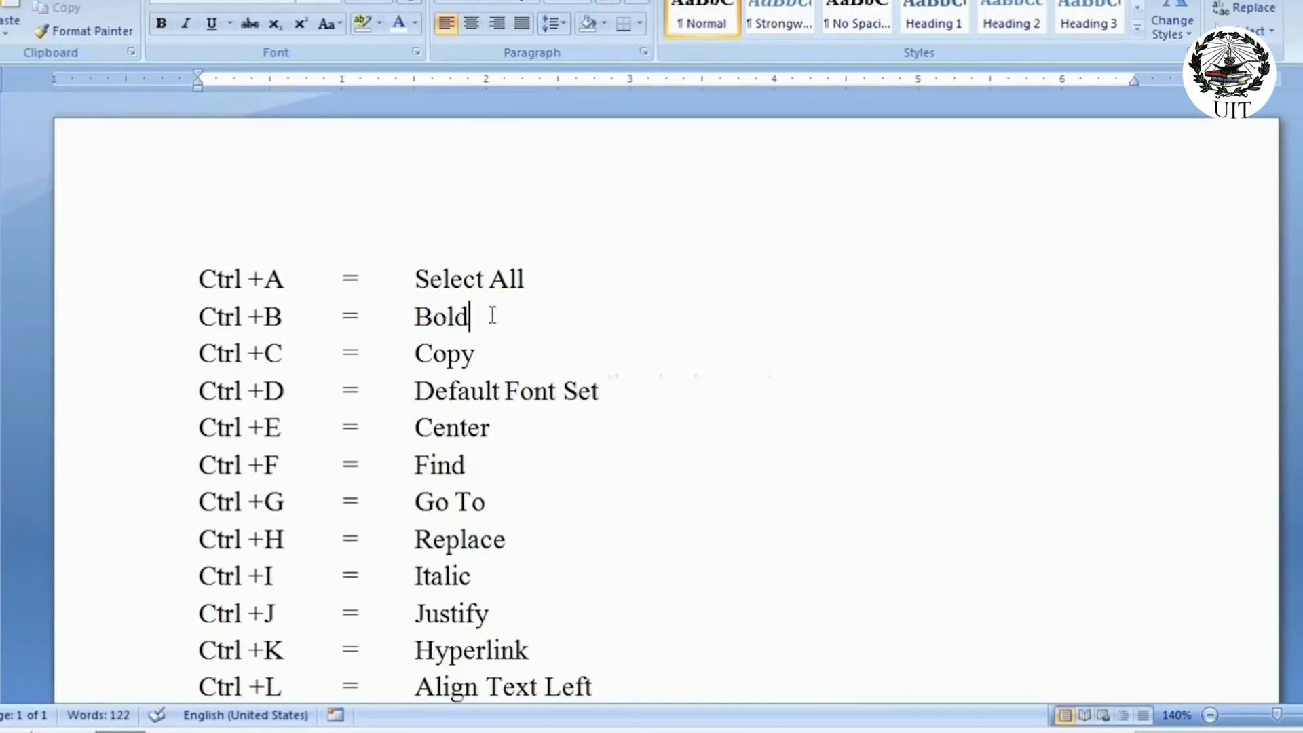
Copy the word "Copy" in the Ctrl +C row and paste a duplicate of it
left_click_drag(192, 352, 453, 340)
left_click(343, 353)
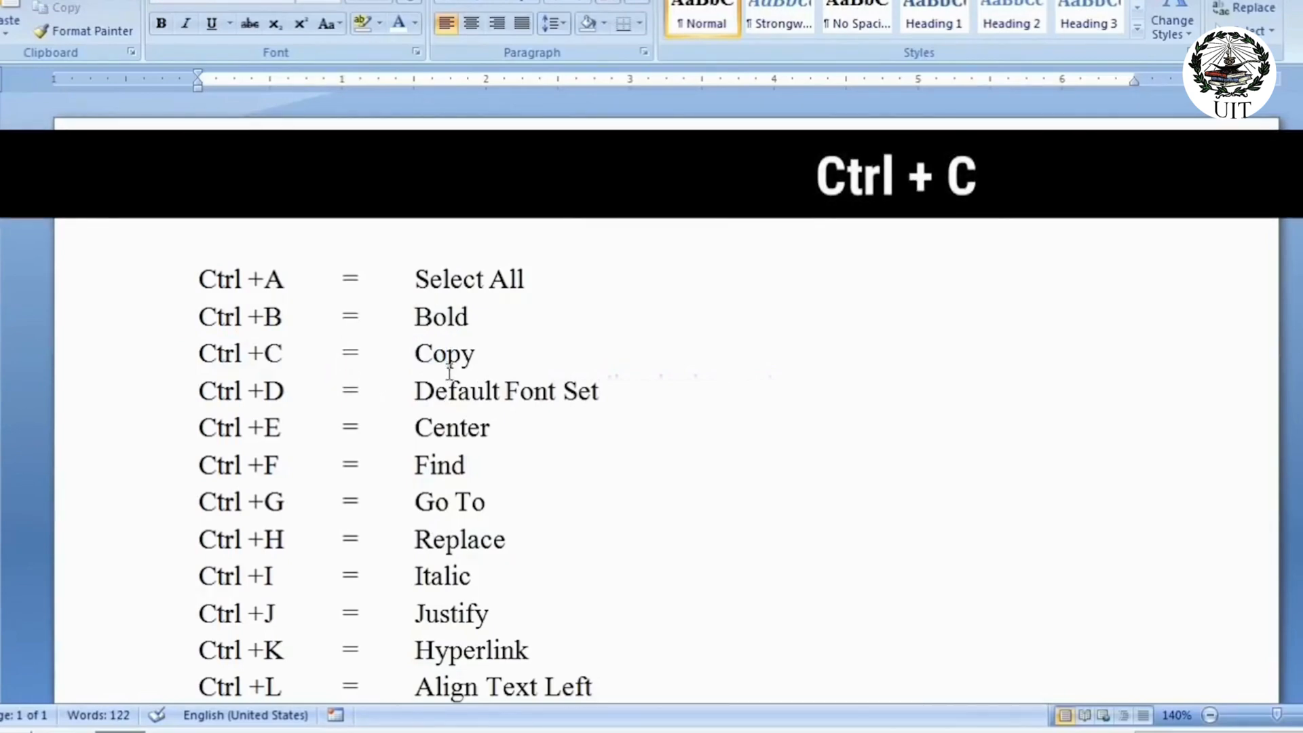
mouse_move(412, 354)
left_mouse_down()
mouse_move(471, 348)
mouse_move(424, 354)
left_mouse_up()
left_click(468, 347)
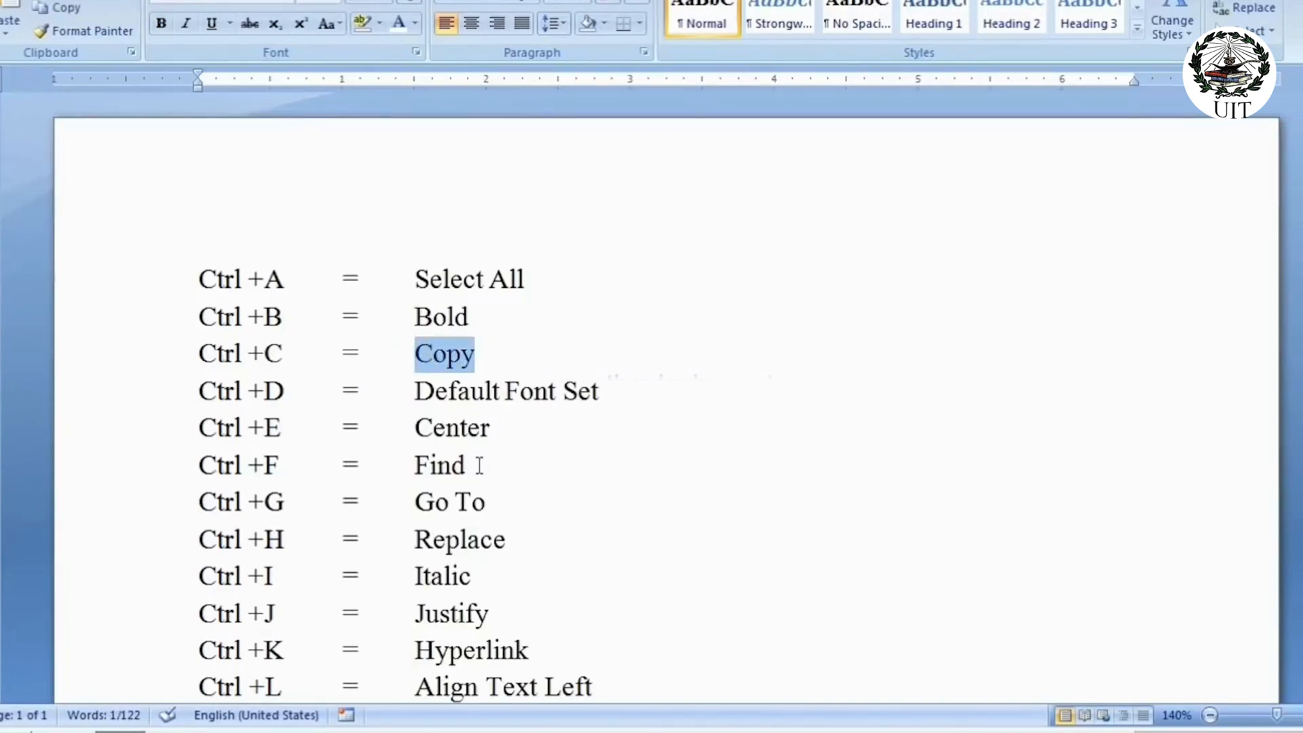
left_click(500, 350)
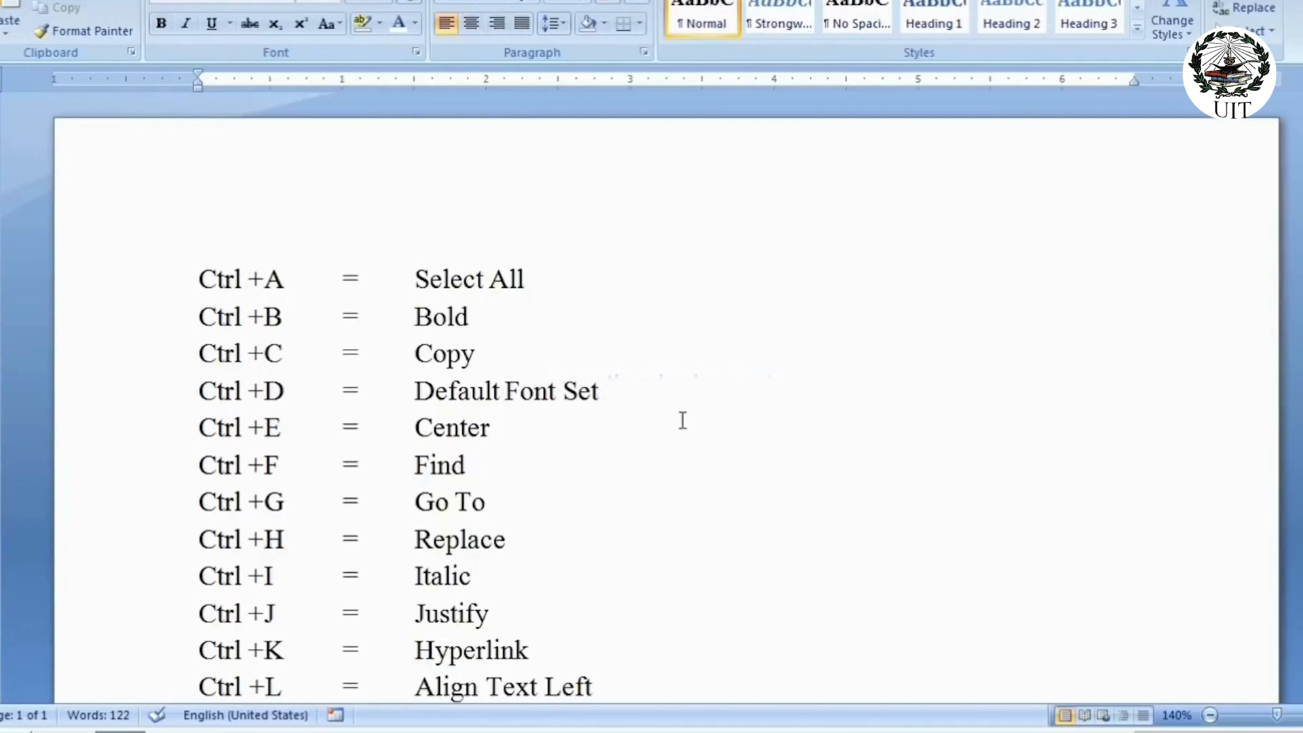
key("ctrl+v")
Delete the pasted duplicate of the word "Copy"
key("BackSpace")
key("BackSpace")
key("BackSpace")
key("BackSpace")
left_click(504, 360)
left_click(479, 355)
Open the Font settings from the "Default Font Set" row and close them without applying any change
left_click_drag(198, 390, 283, 391)
left_click(435, 391)
key("ctrl+d")
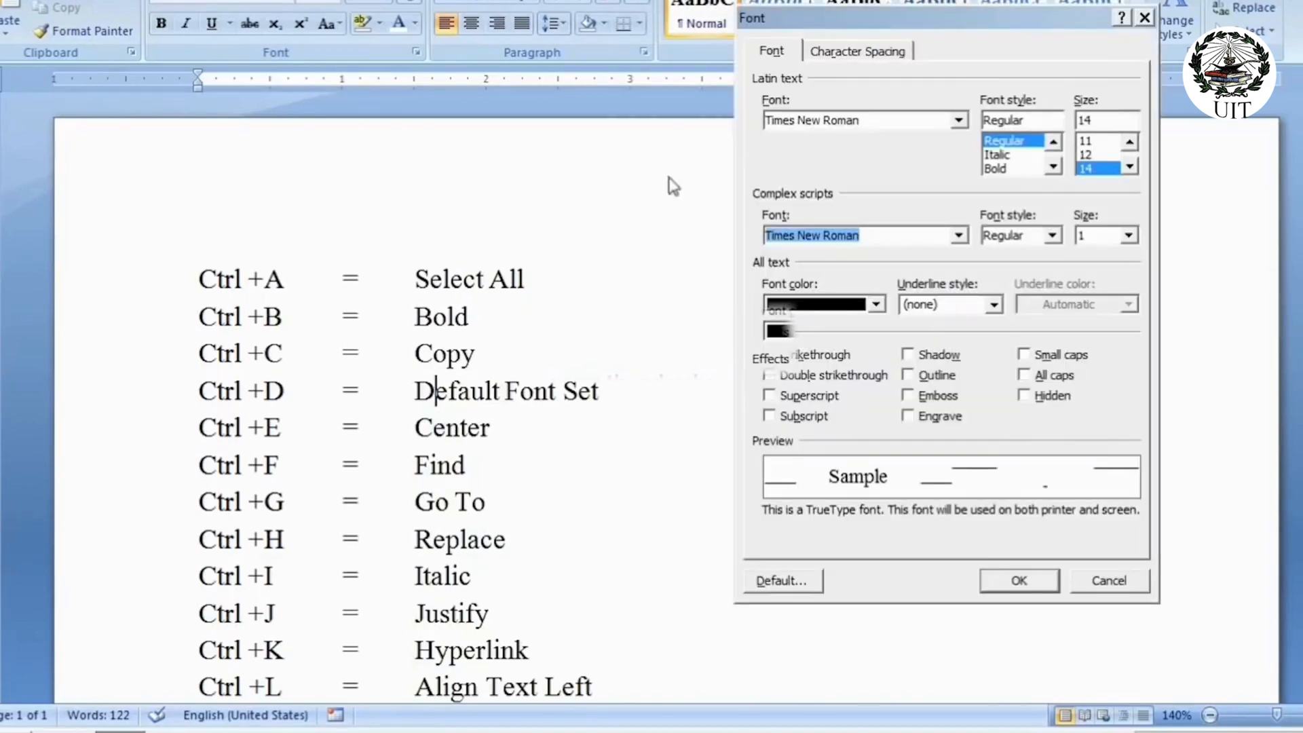
left_click_drag(760, 27, 455, 28)
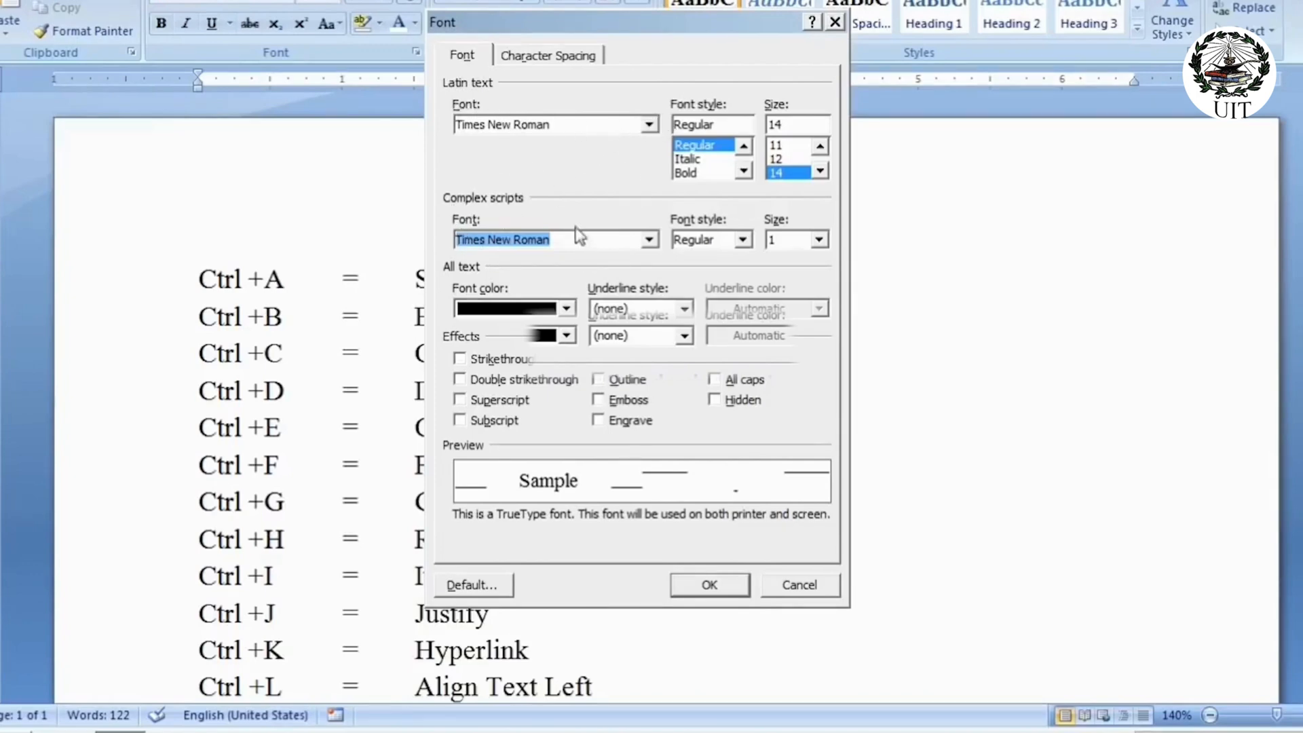
left_click(785, 594)
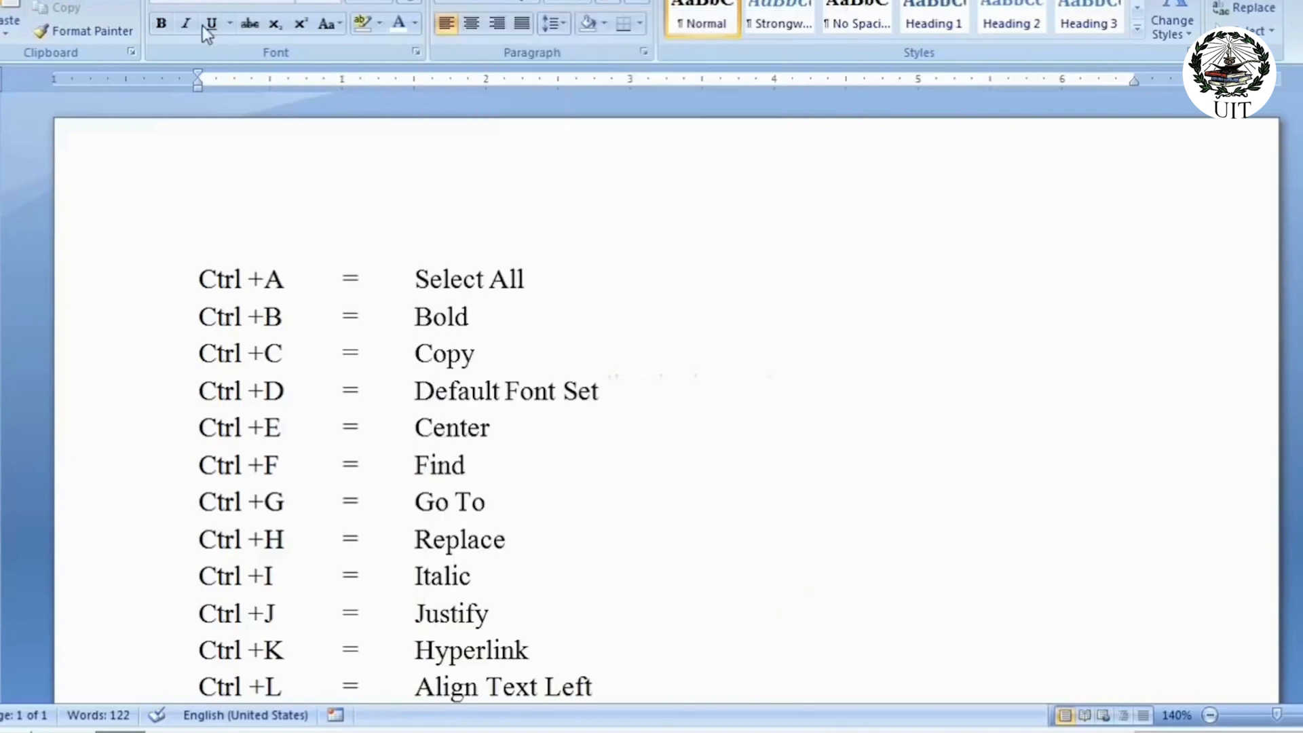
Create a new blank document and enter "=rand" in it
left_click(306, 277)
key("ctrl+n")
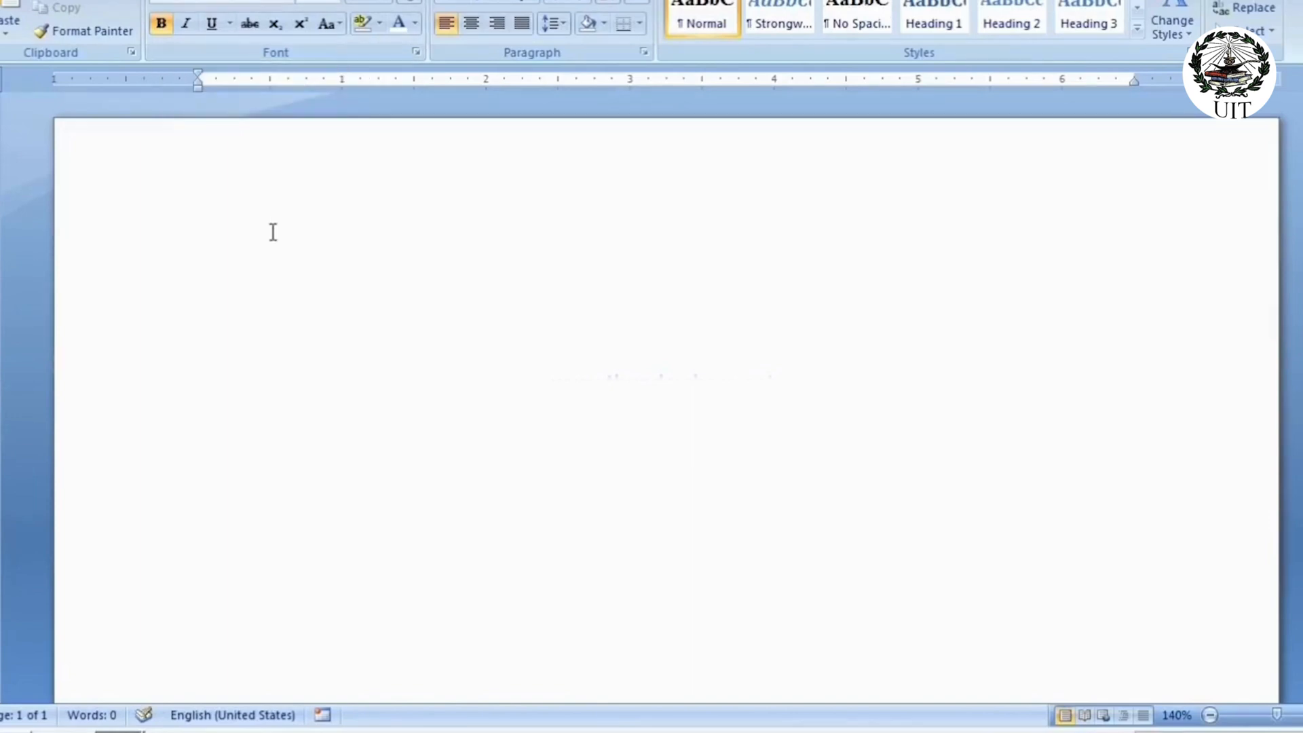
type("=rand")
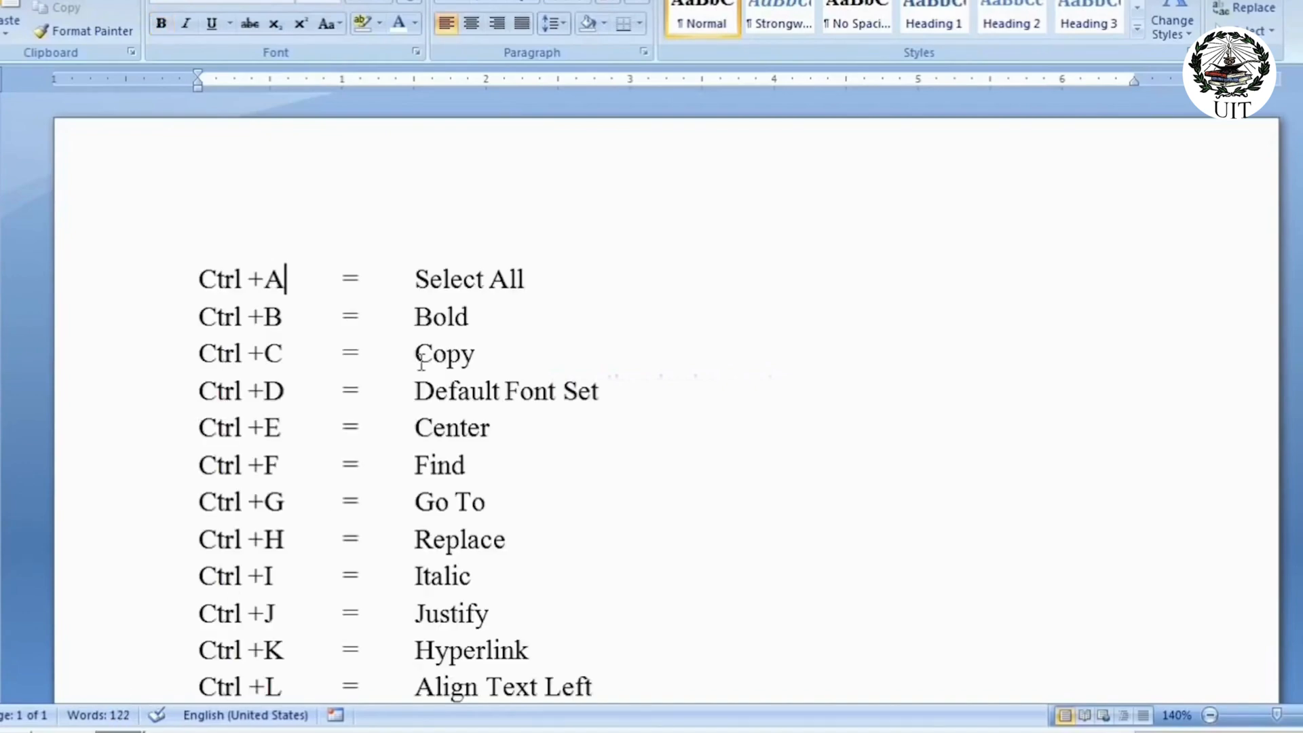
Open the Font settings for the shortcut list document and set the Latin text font to Kruti Dev 160
key("ctrl+d")
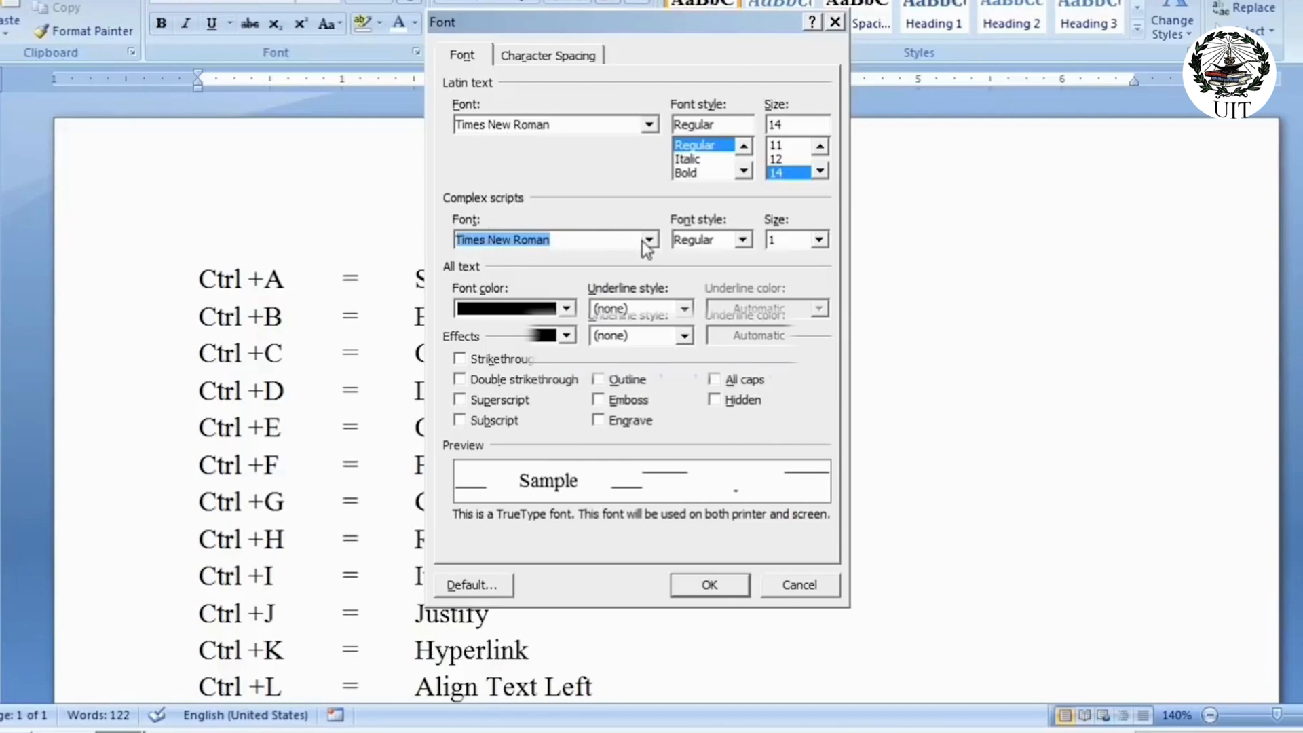
left_click(649, 125)
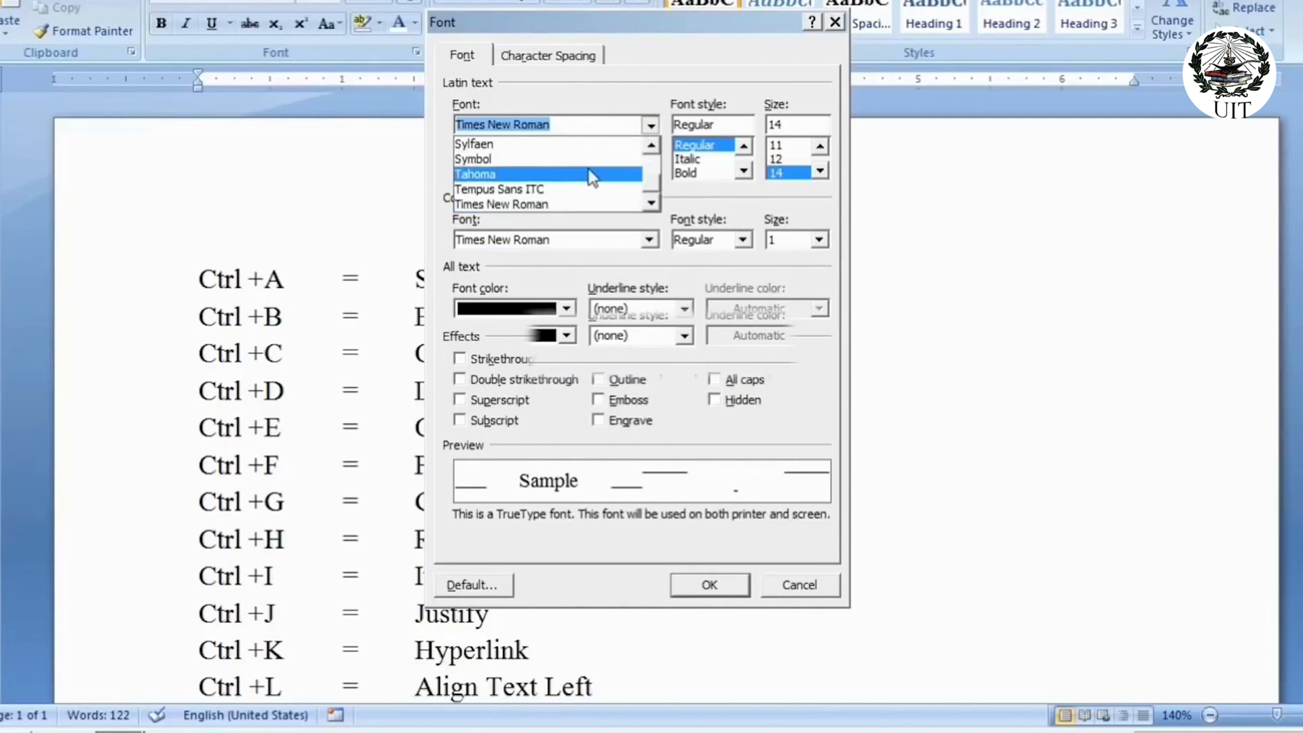
mouse_move(645, 184)
left_mouse_down()
mouse_move(644, 166)
mouse_move(645, 209)
left_mouse_up()
left_click(650, 146)
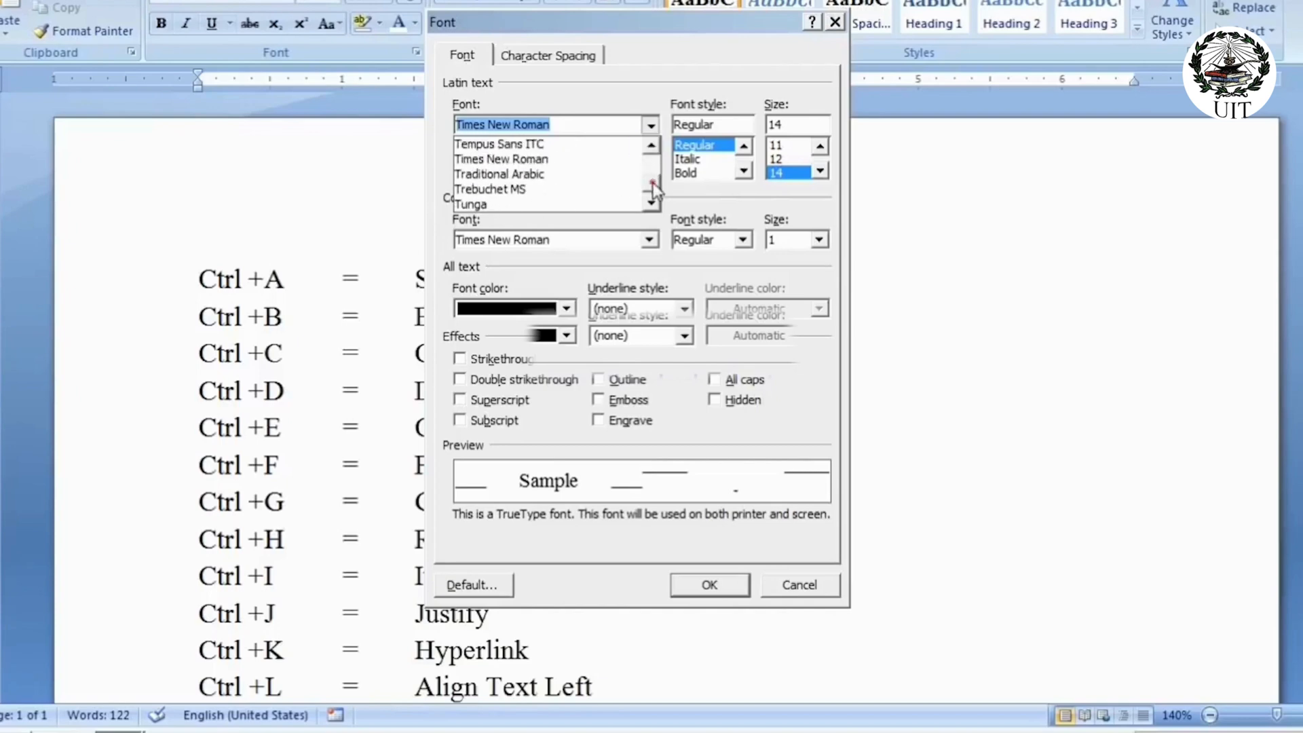
mouse_move(650, 183)
left_mouse_down()
mouse_move(649, 160)
mouse_move(631, 166)
mouse_move(646, 173)
left_mouse_up()
left_click(650, 147)
left_click(562, 147)
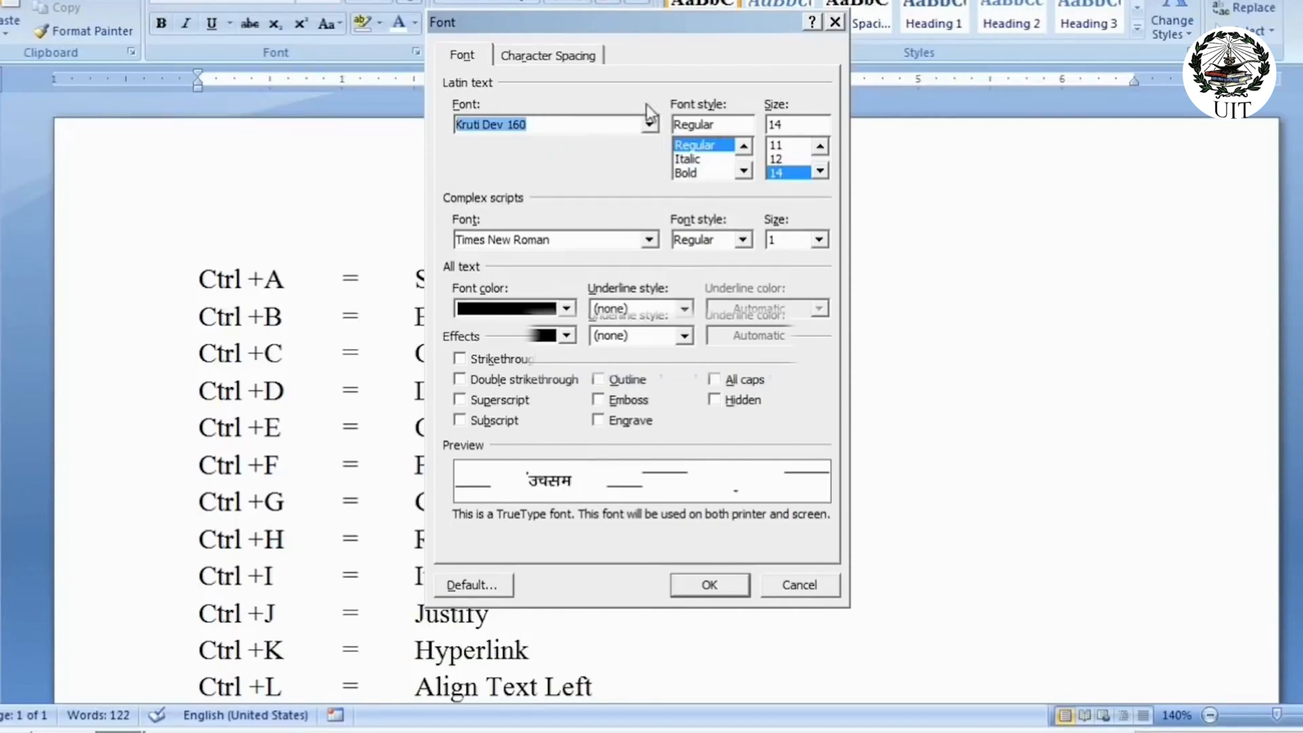
Set the Latin text font style to Regular and its size to 20
left_click(694, 144)
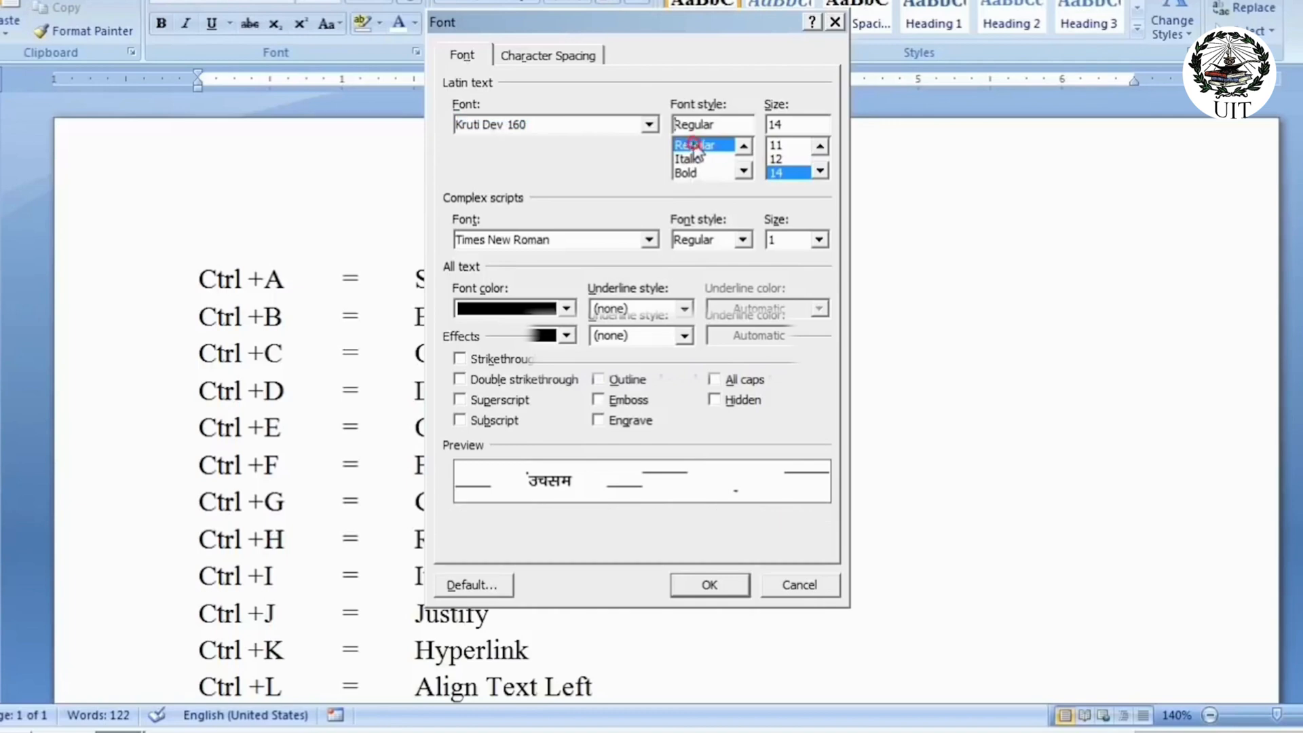
left_click(820, 170)
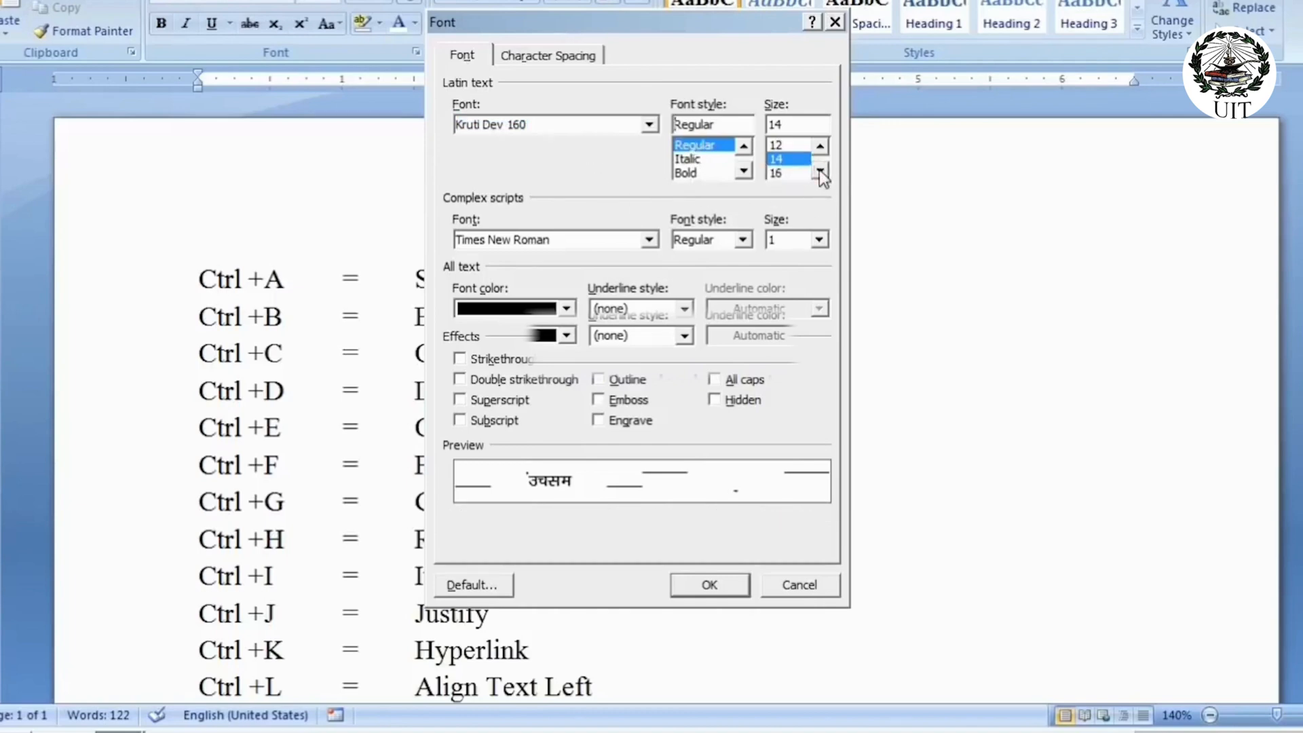
left_click(820, 170)
left_click(782, 173)
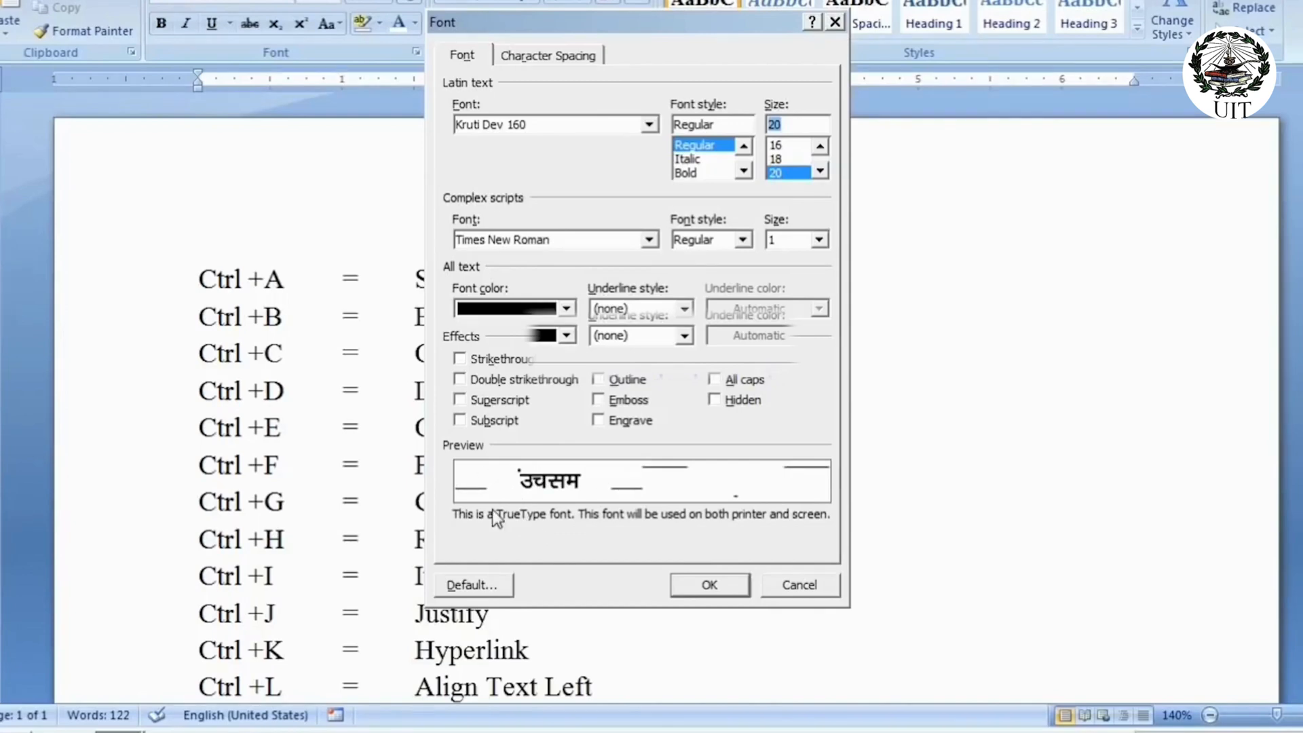
Set the font color to standard red and apply the font settings
left_click(554, 302)
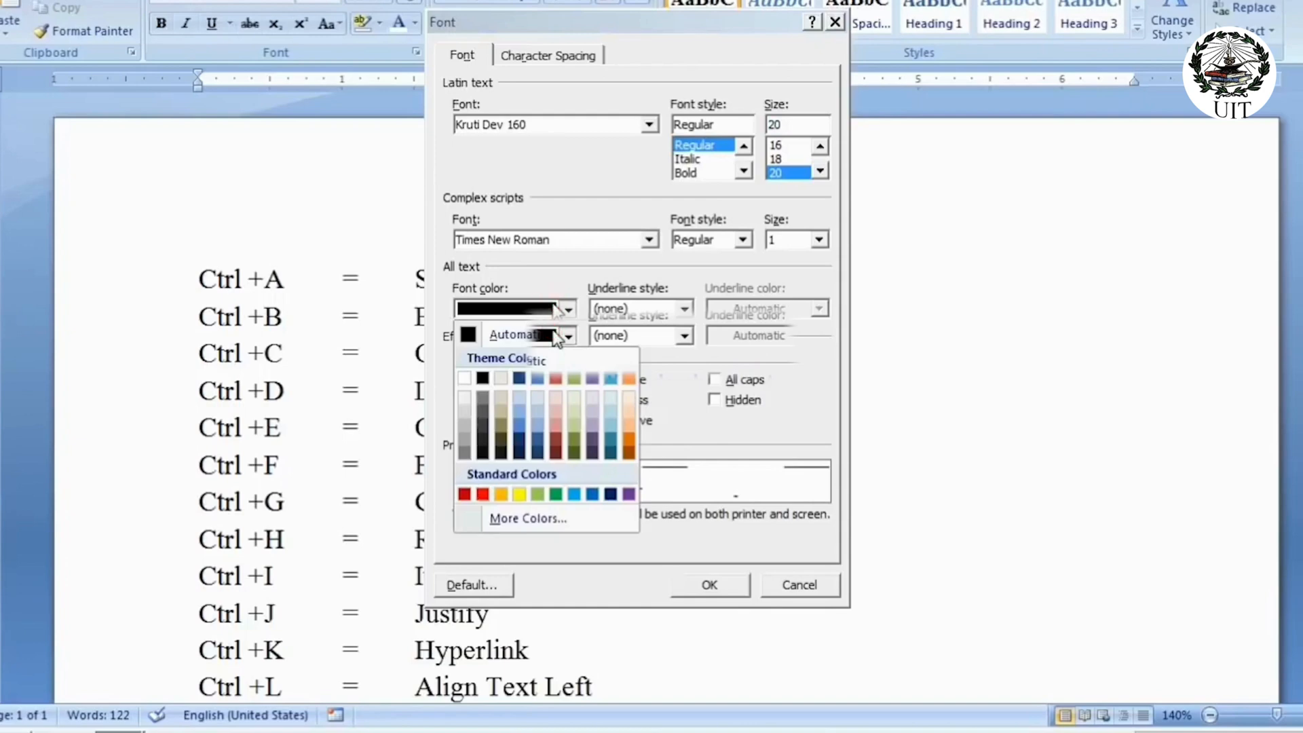
left_click(483, 494)
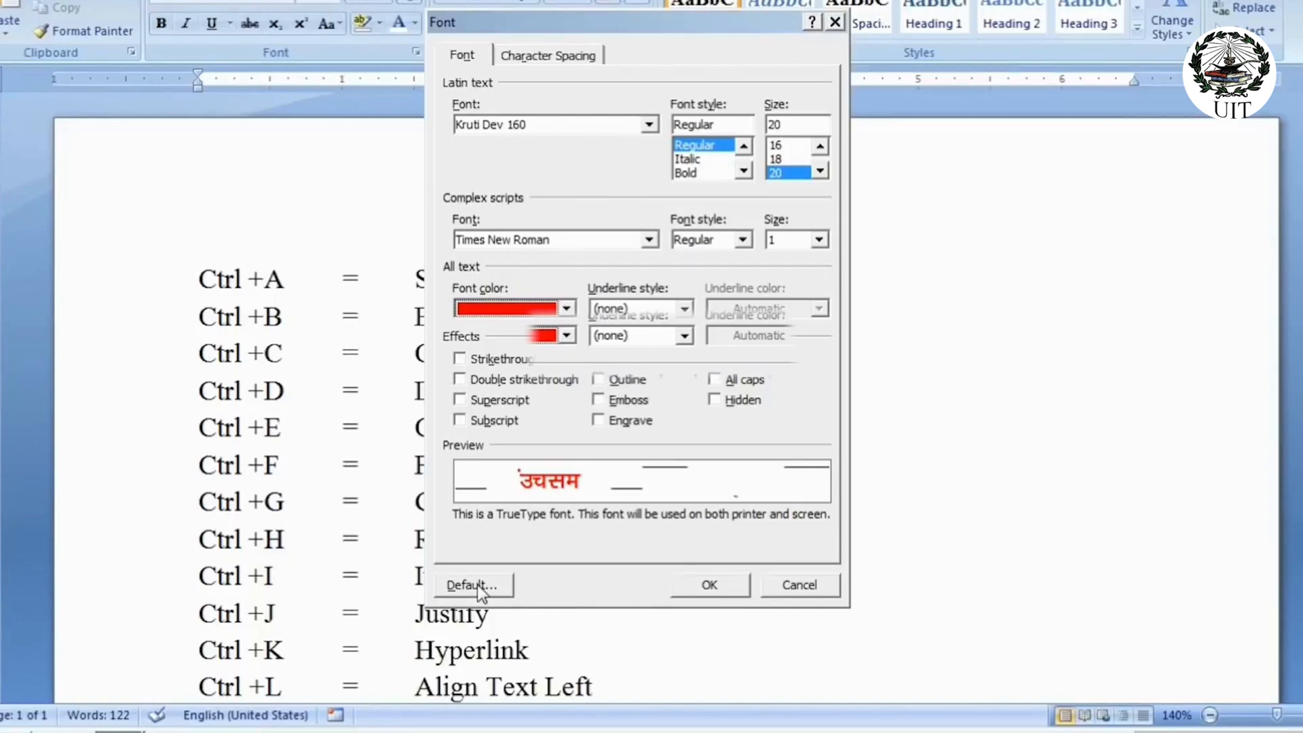
left_click(707, 585)
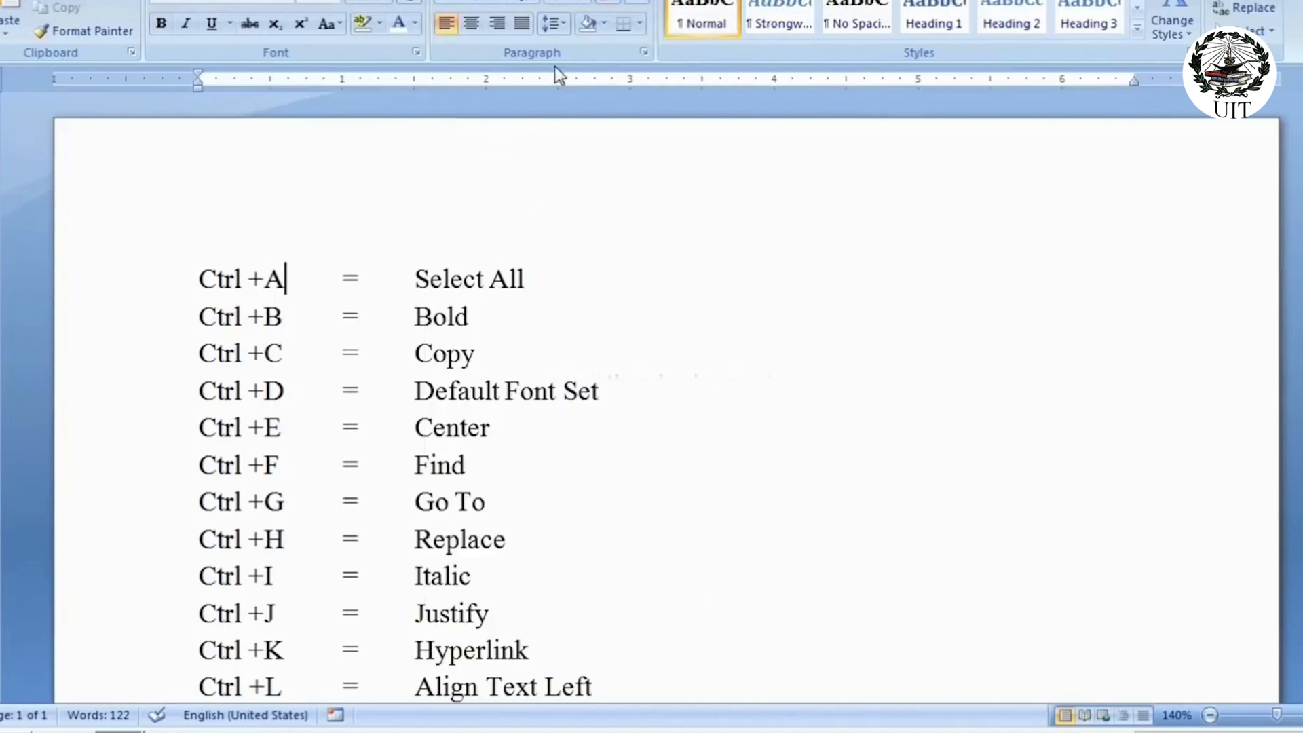
Reopen the Font settings, make Kruti Dev 160, 20 pt, red the default font, and accept the change to the template
key("ctrl+d")
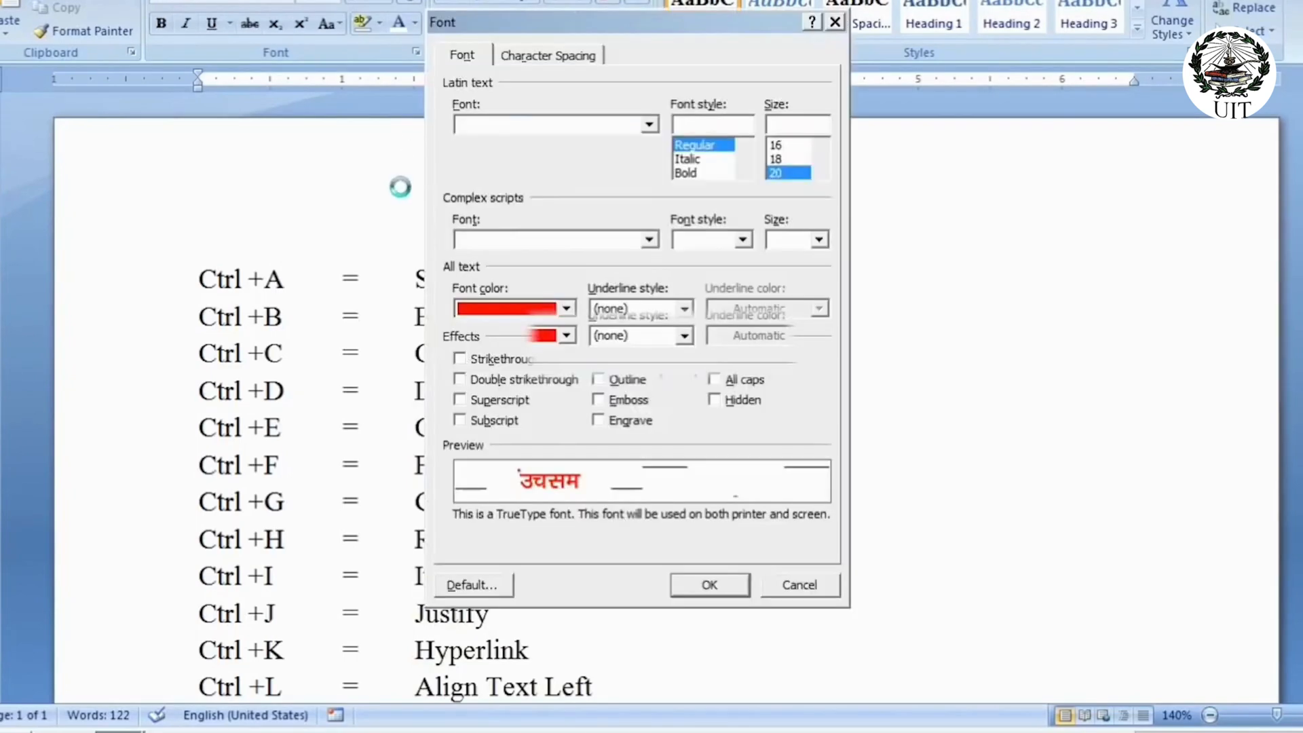
left_click(479, 583)
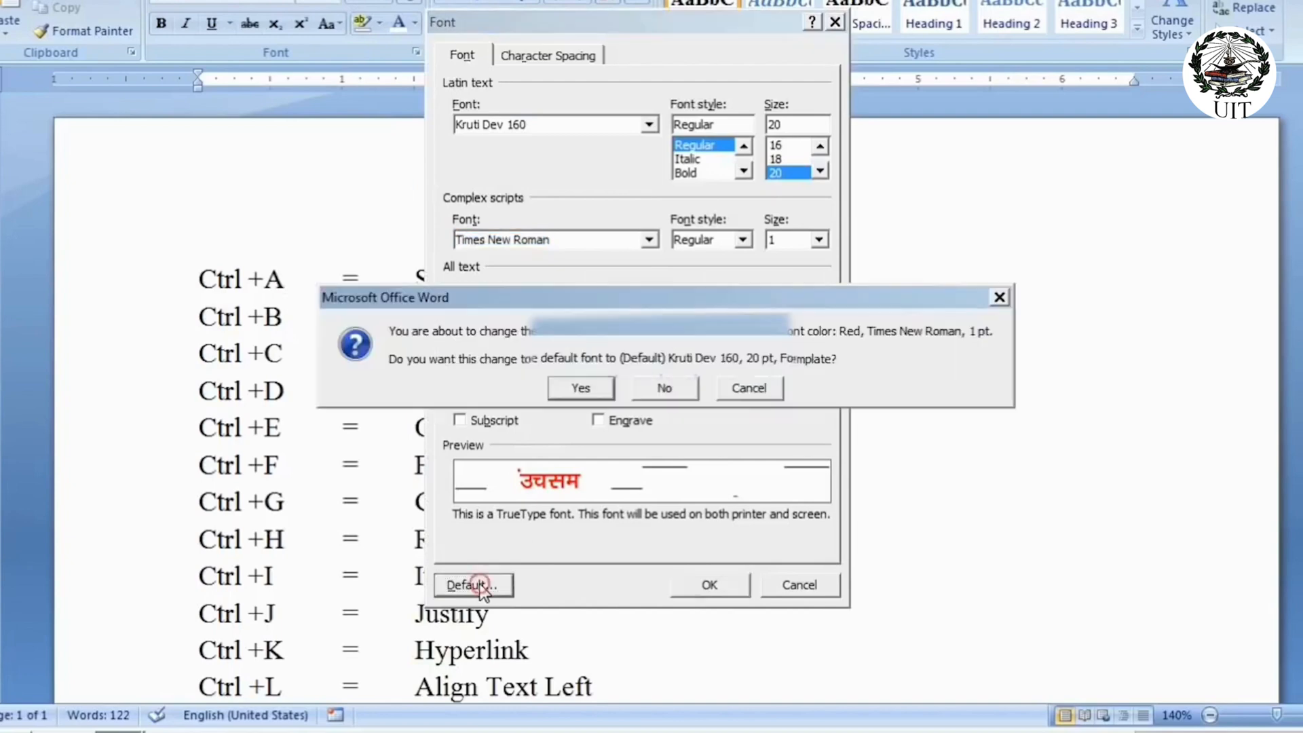
left_click(580, 385)
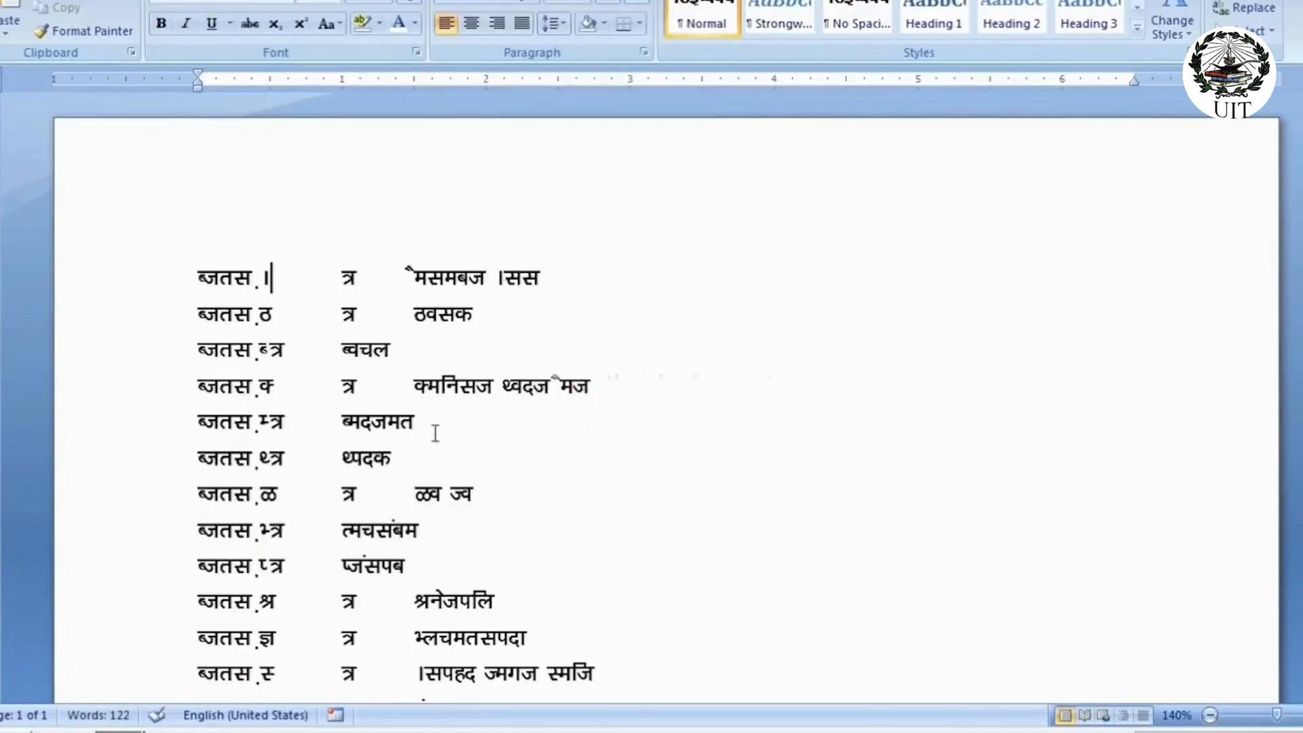
left_click(268, 276)
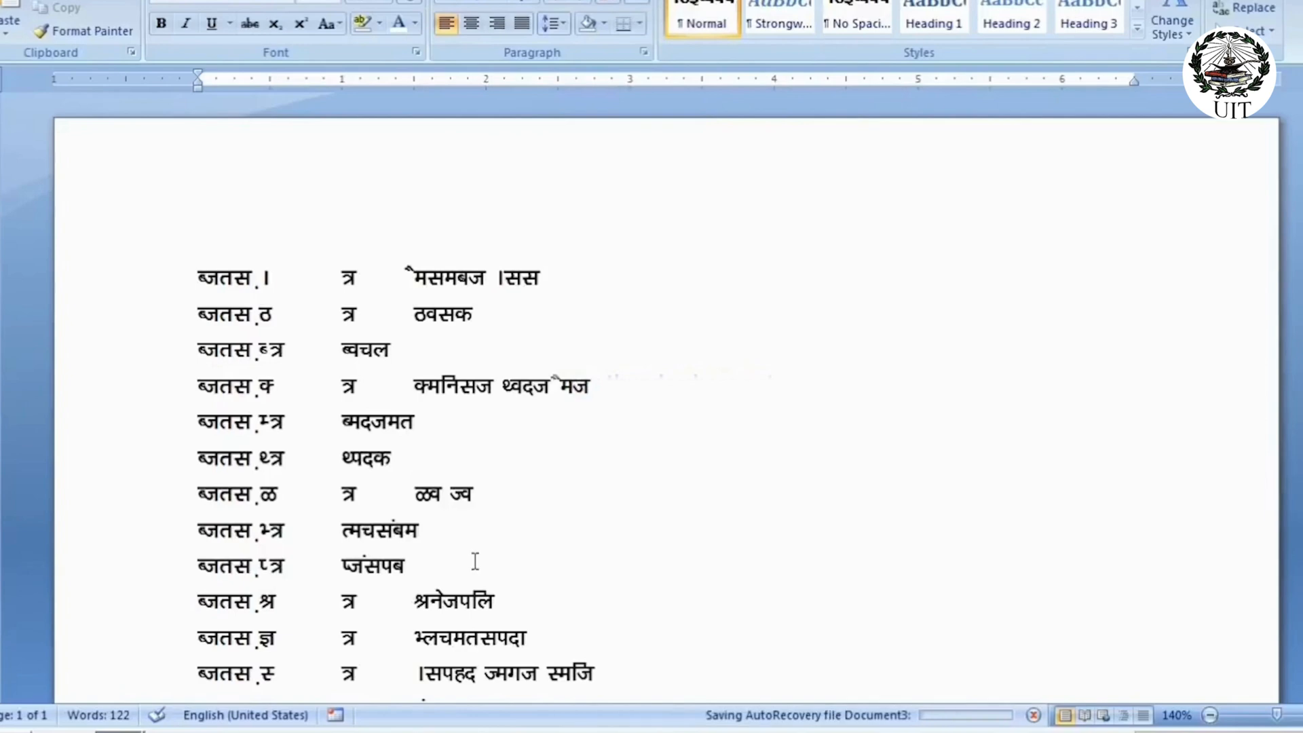
scroll(475, 558, "down", 1)
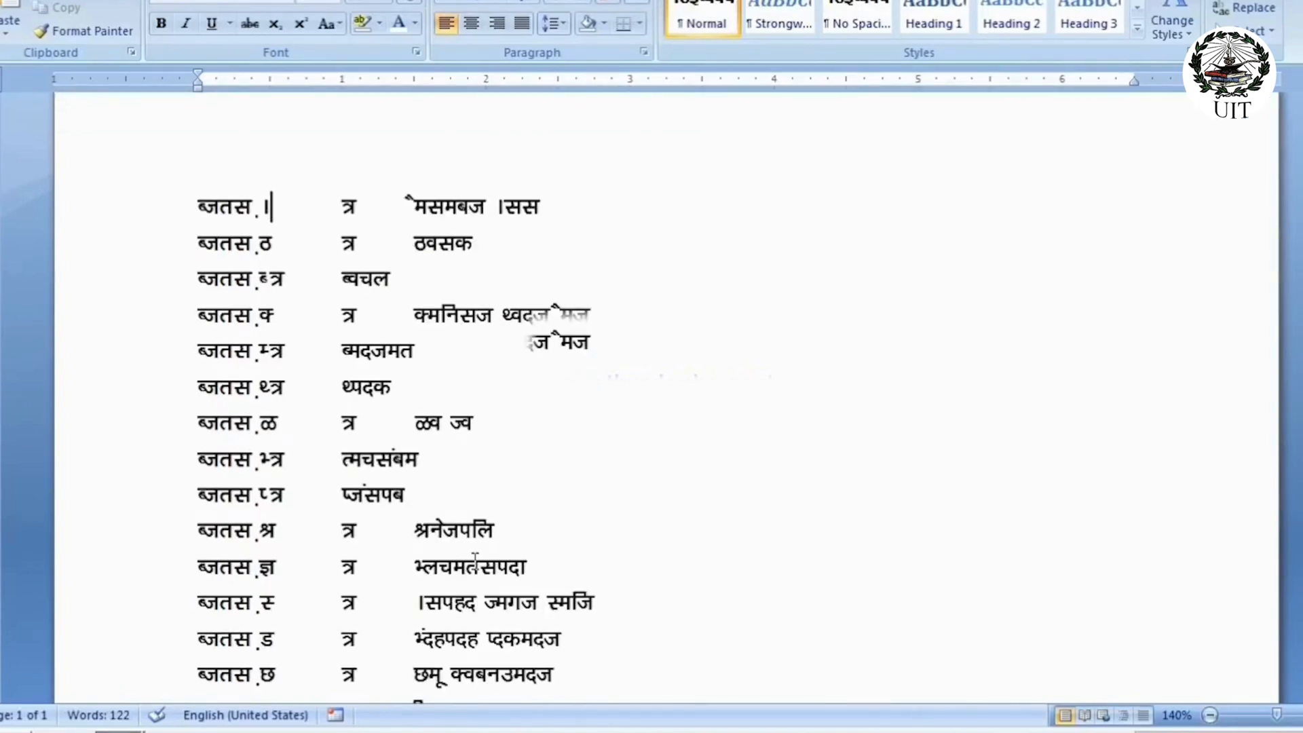
Test the default font by typing "एवन" in a new blank document, and close that document without saving
key("ctrl+n")
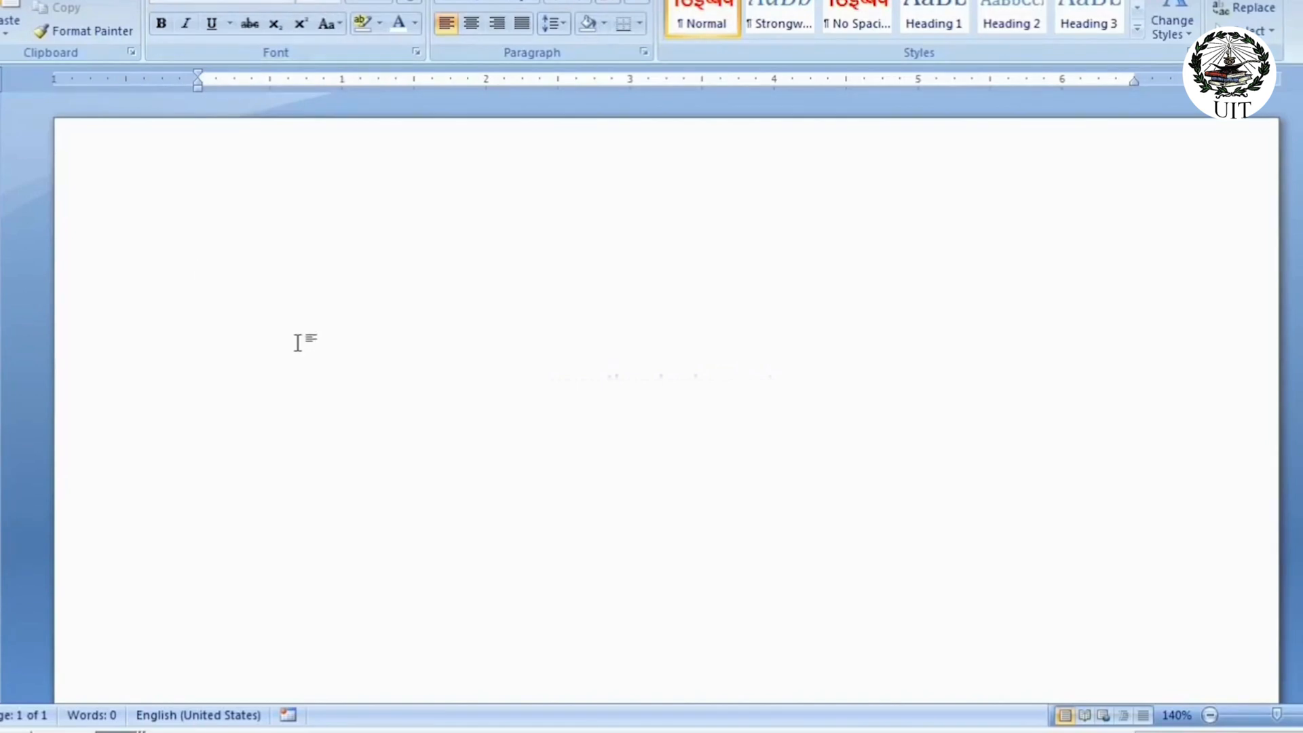
type("क")
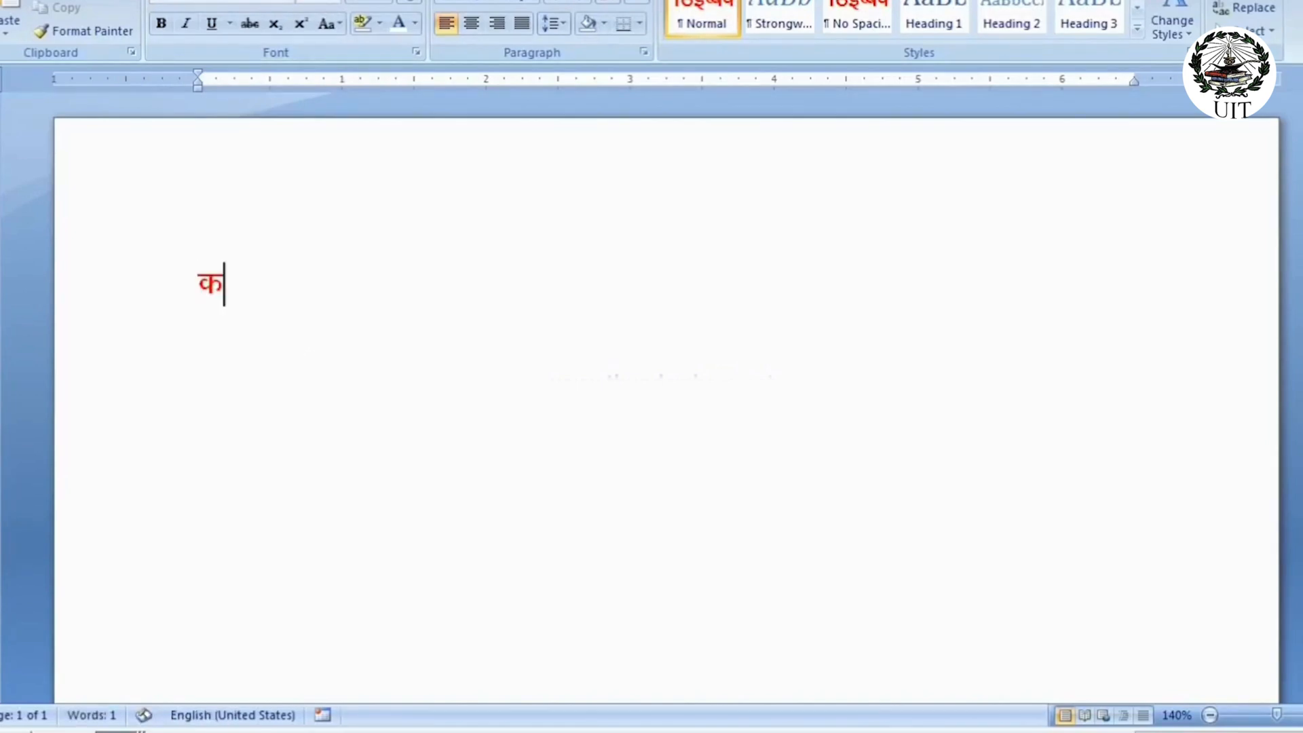
key("BackSpace")
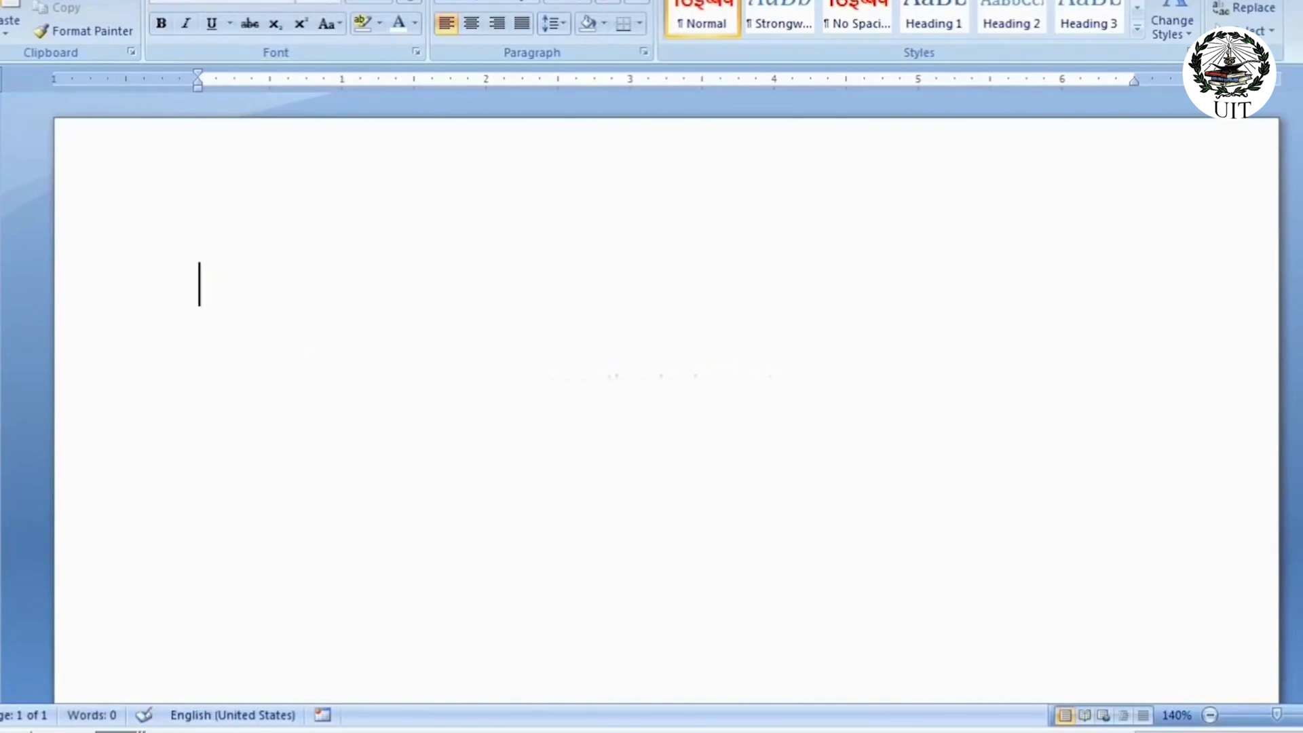
type("एवन")
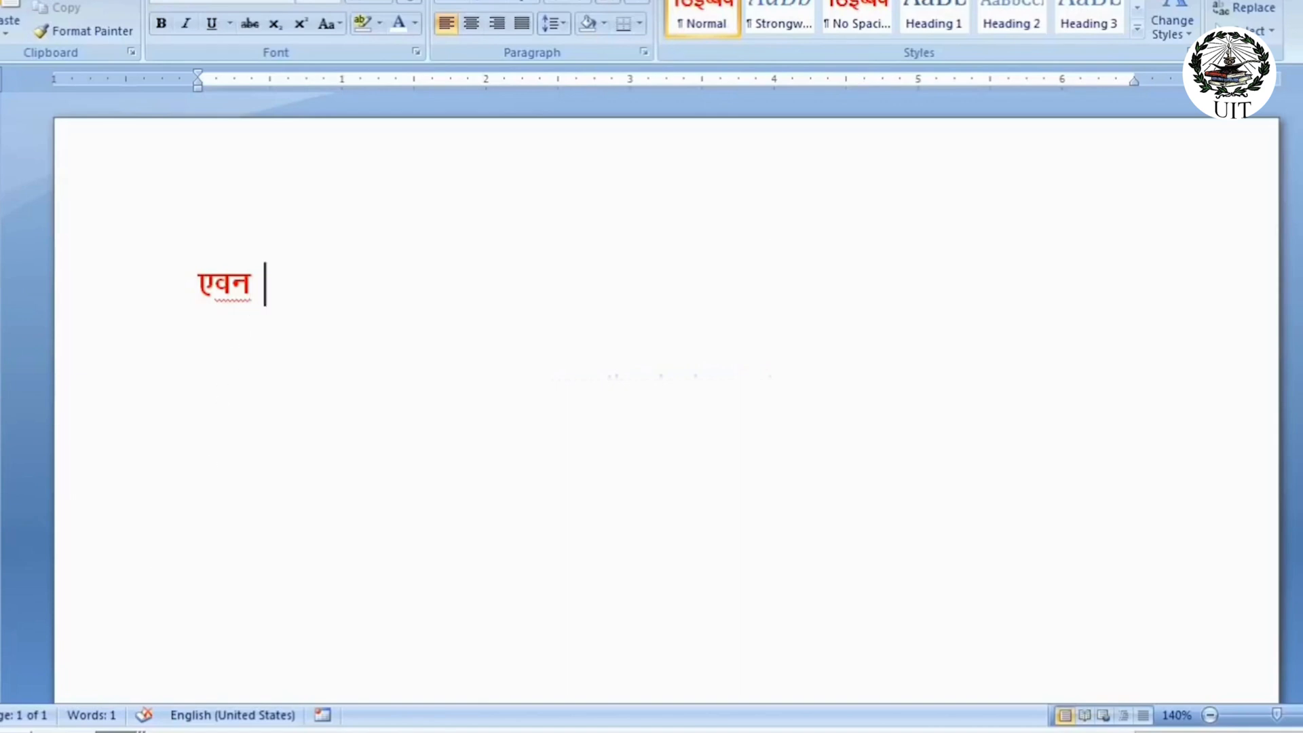
key("ctrl+w")
left_click(654, 392)
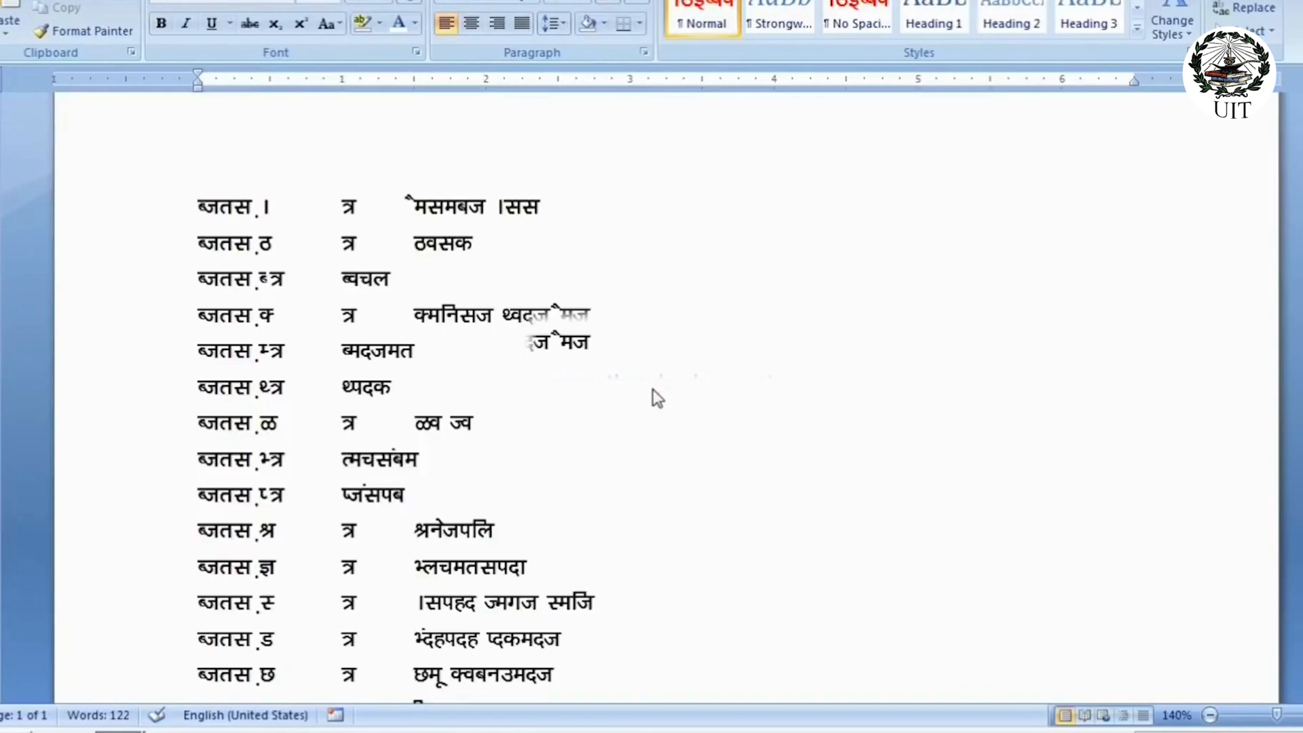
Open the Font settings and try Algerian and then Aharoni as the Latin text font
left_click(413, 251)
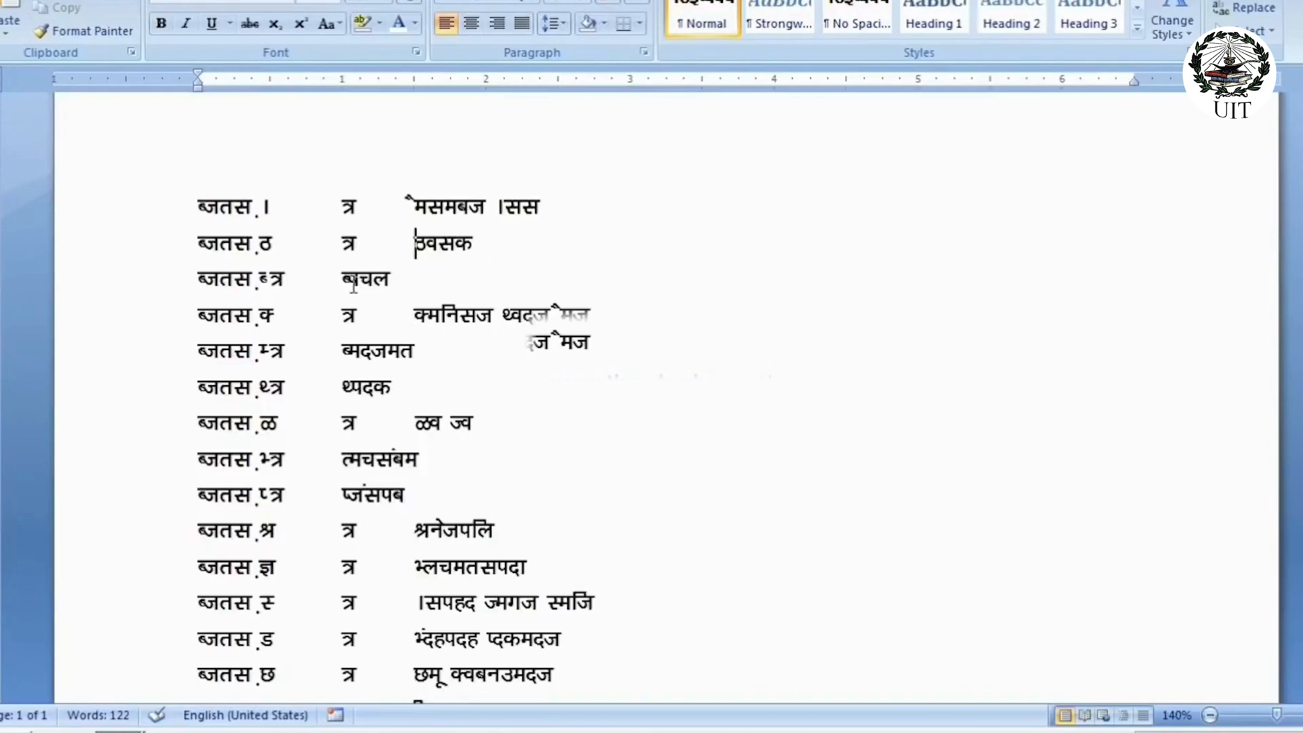
key("ctrl+d")
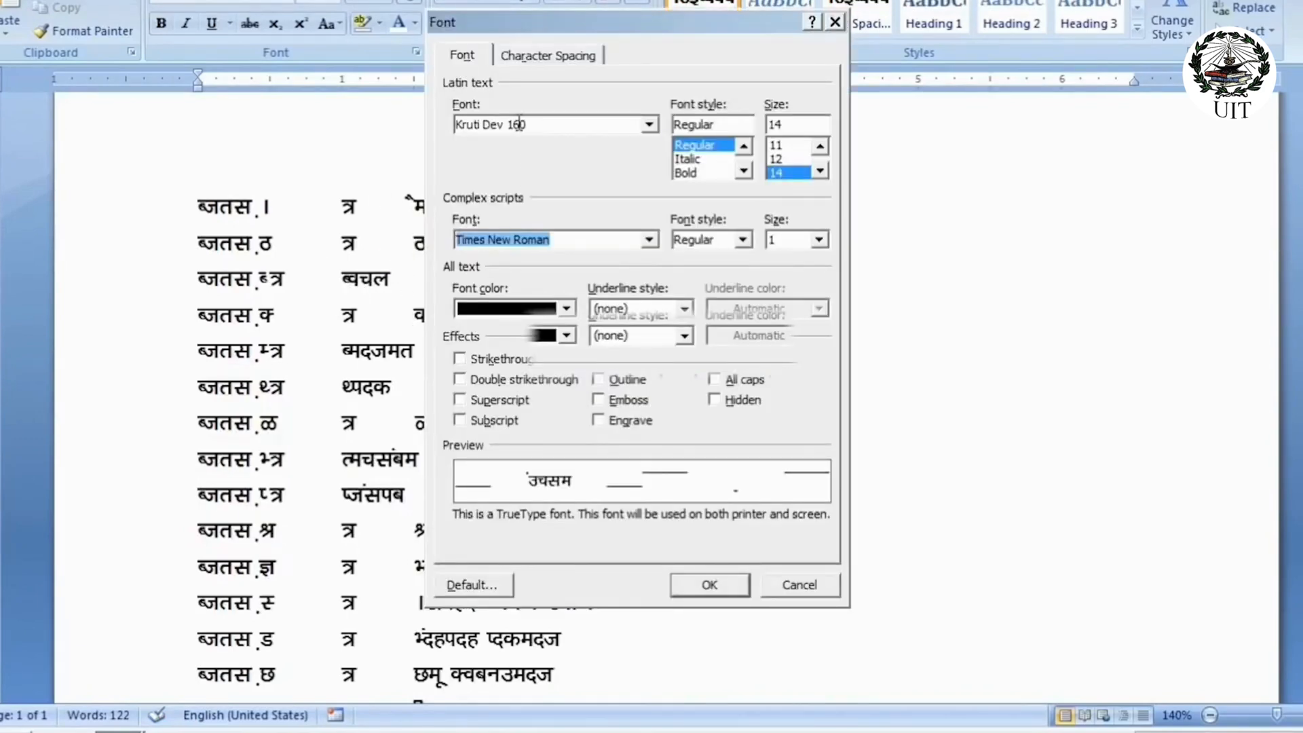
left_click(650, 126)
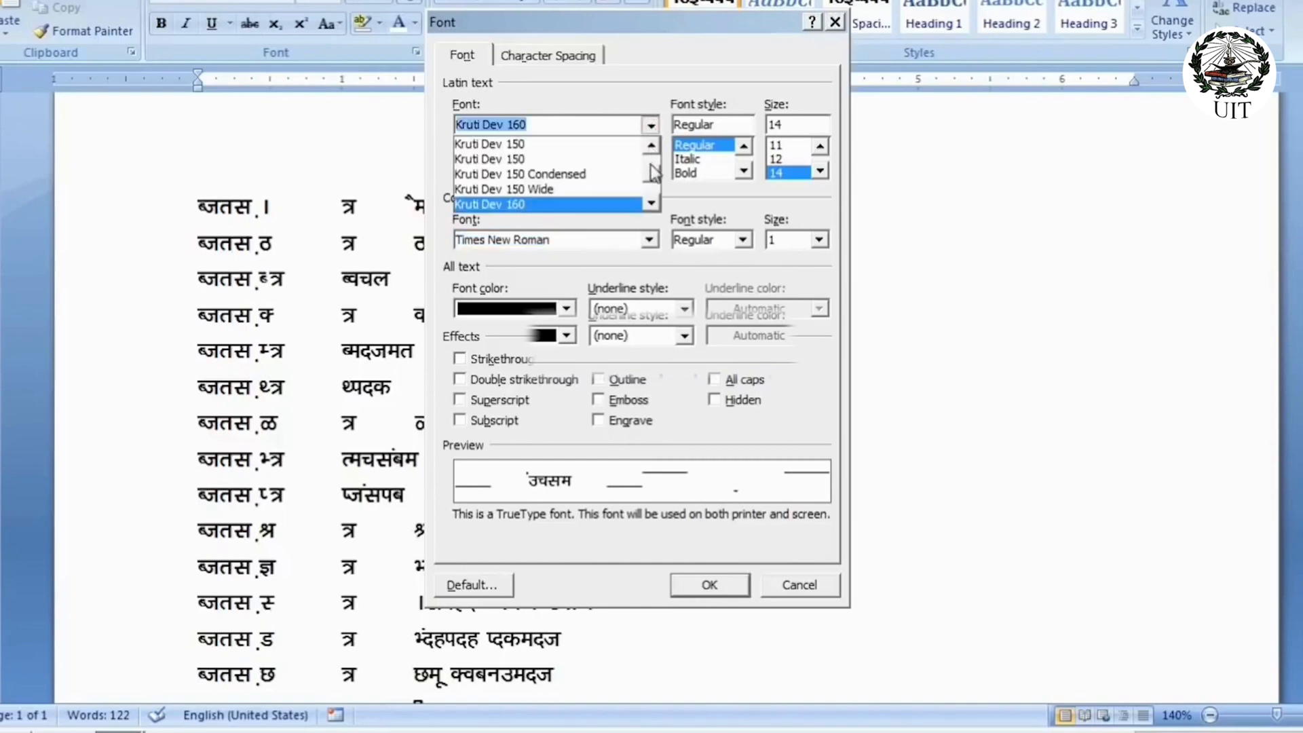
left_click(652, 143)
left_click_drag(650, 173, 650, 162)
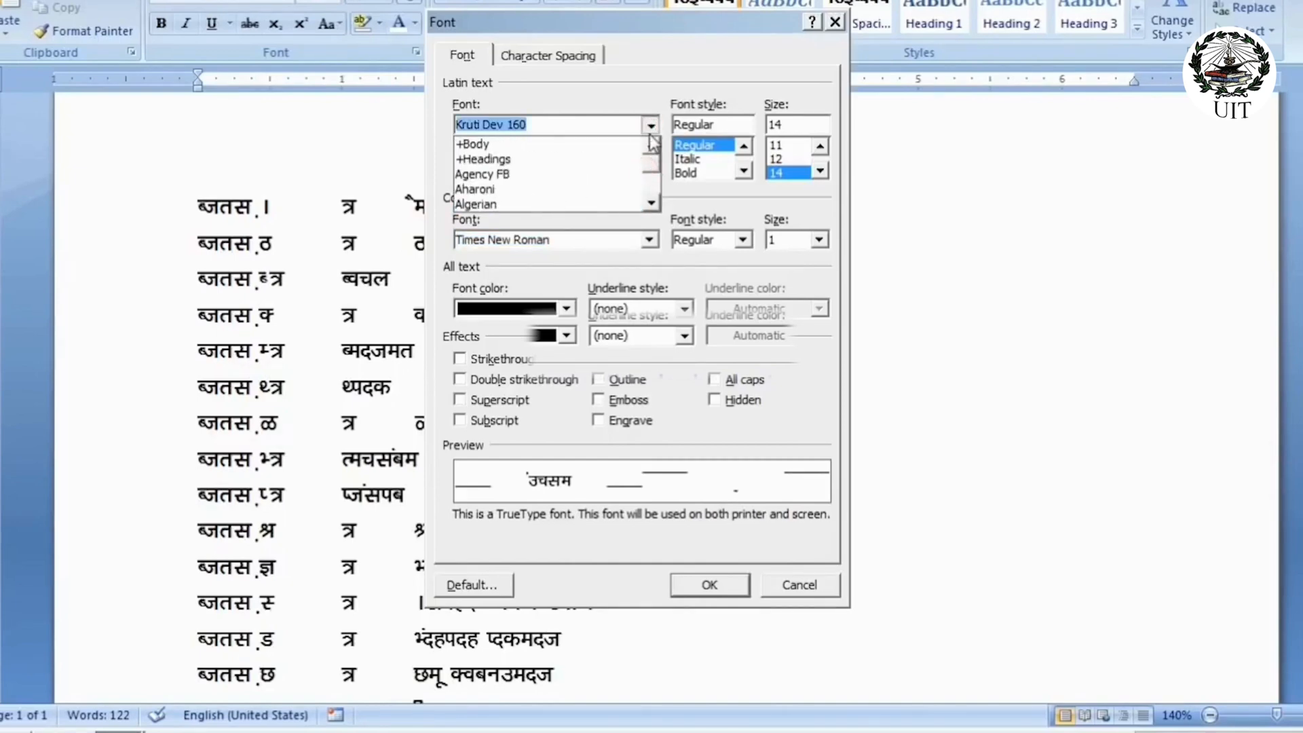
left_click(495, 202)
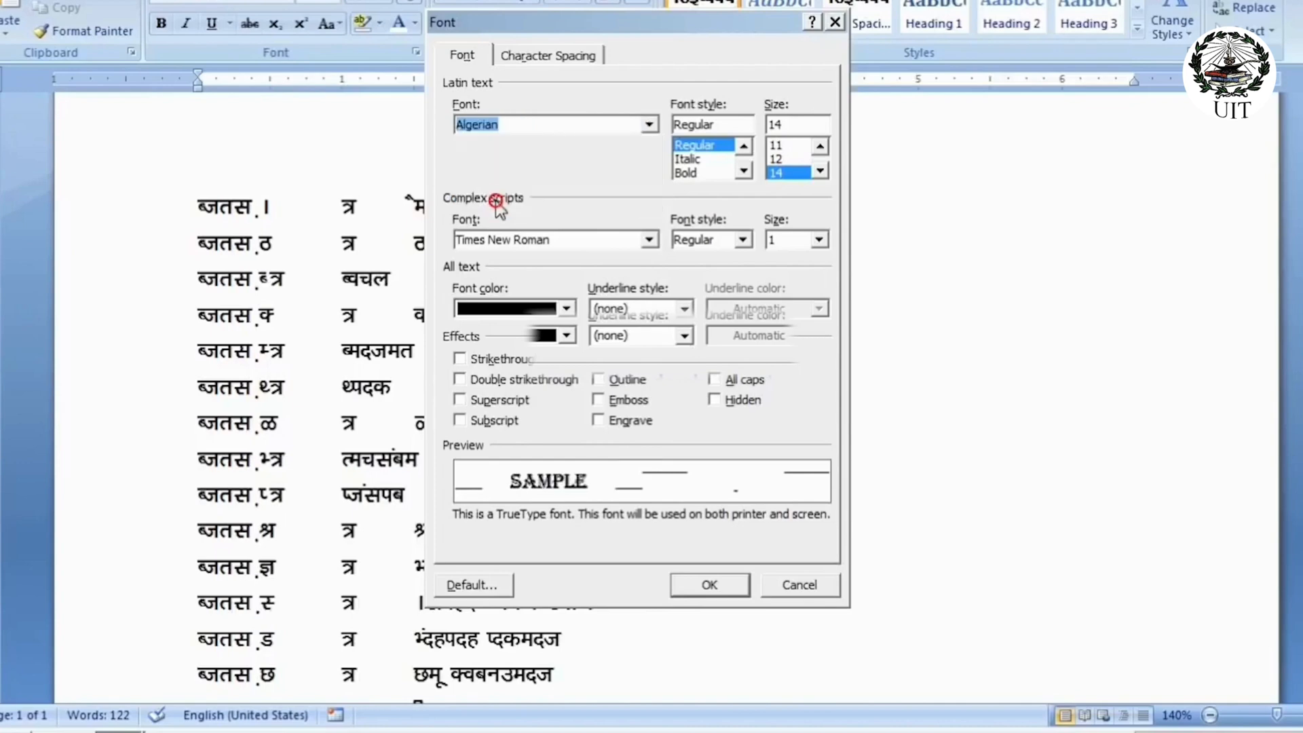
left_click(564, 124)
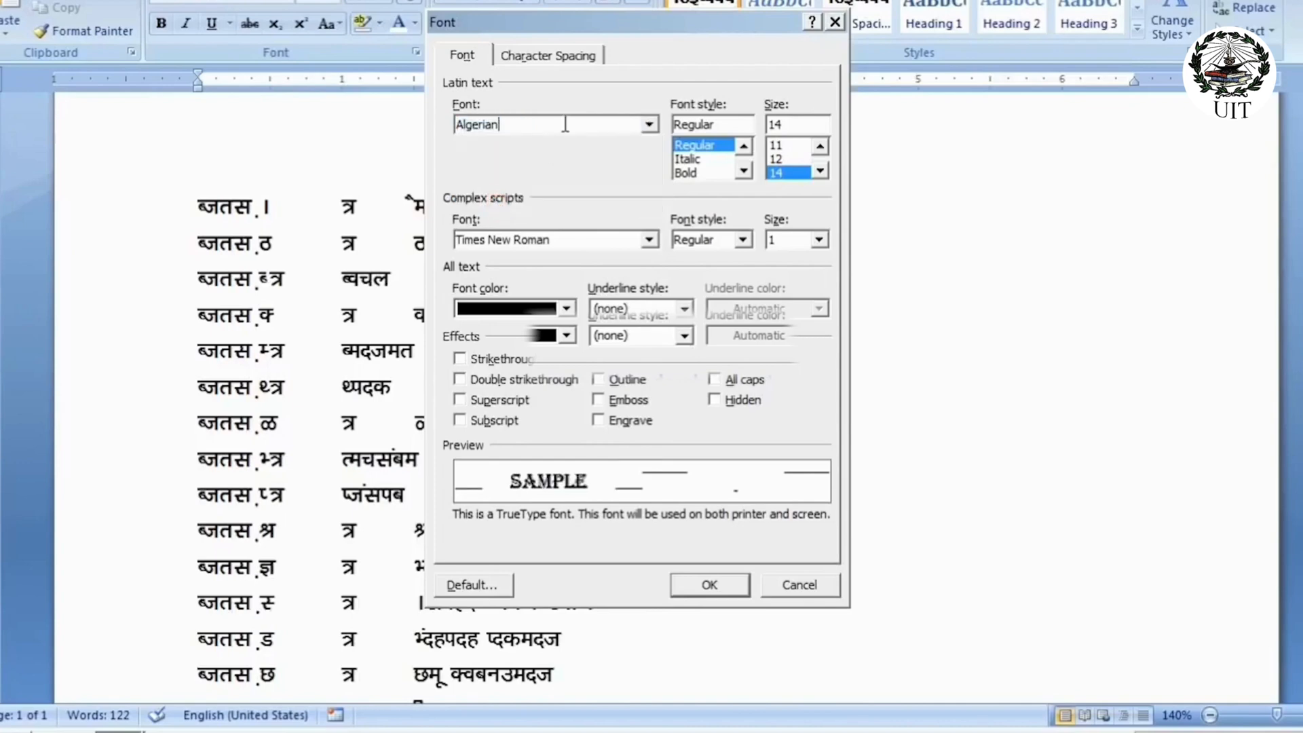
left_click(650, 124)
left_click(524, 190)
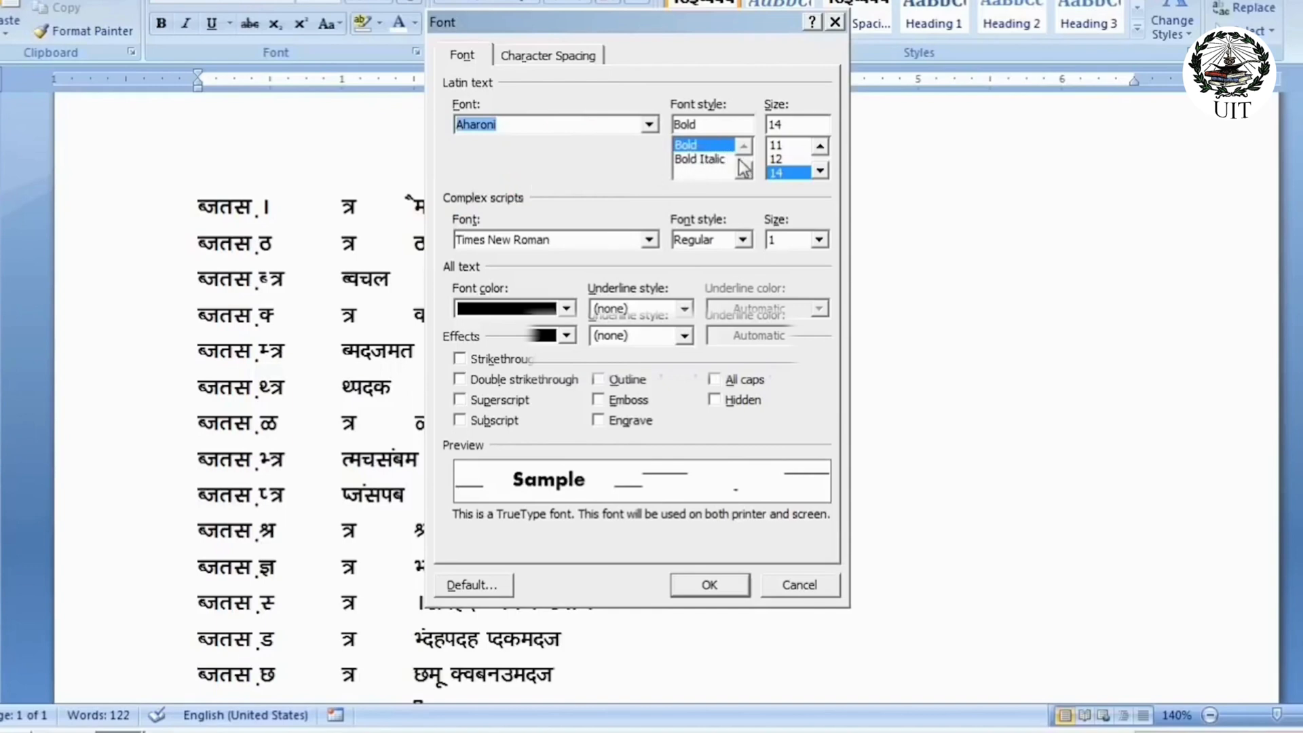
Set the Latin text font to Arial
left_click(650, 125)
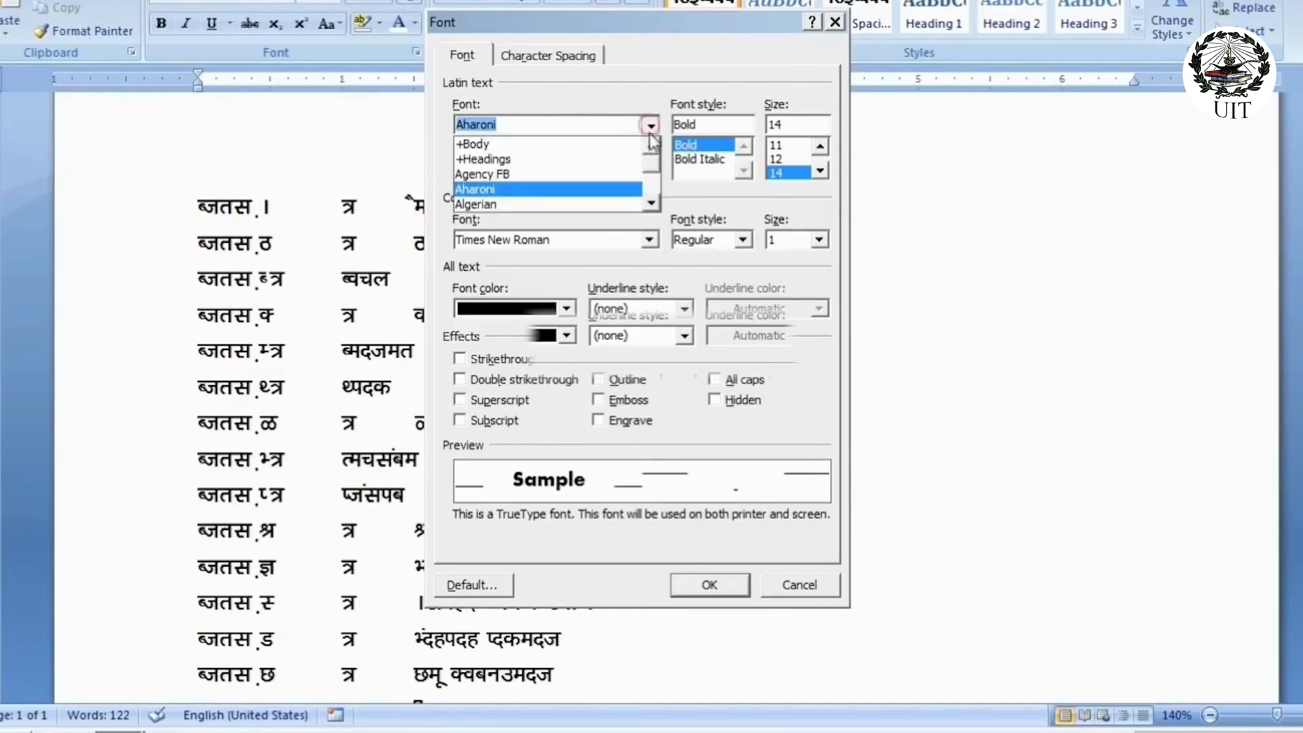
left_click_drag(649, 162, 649, 162)
left_click(651, 202)
left_click(651, 202)
left_click(651, 202)
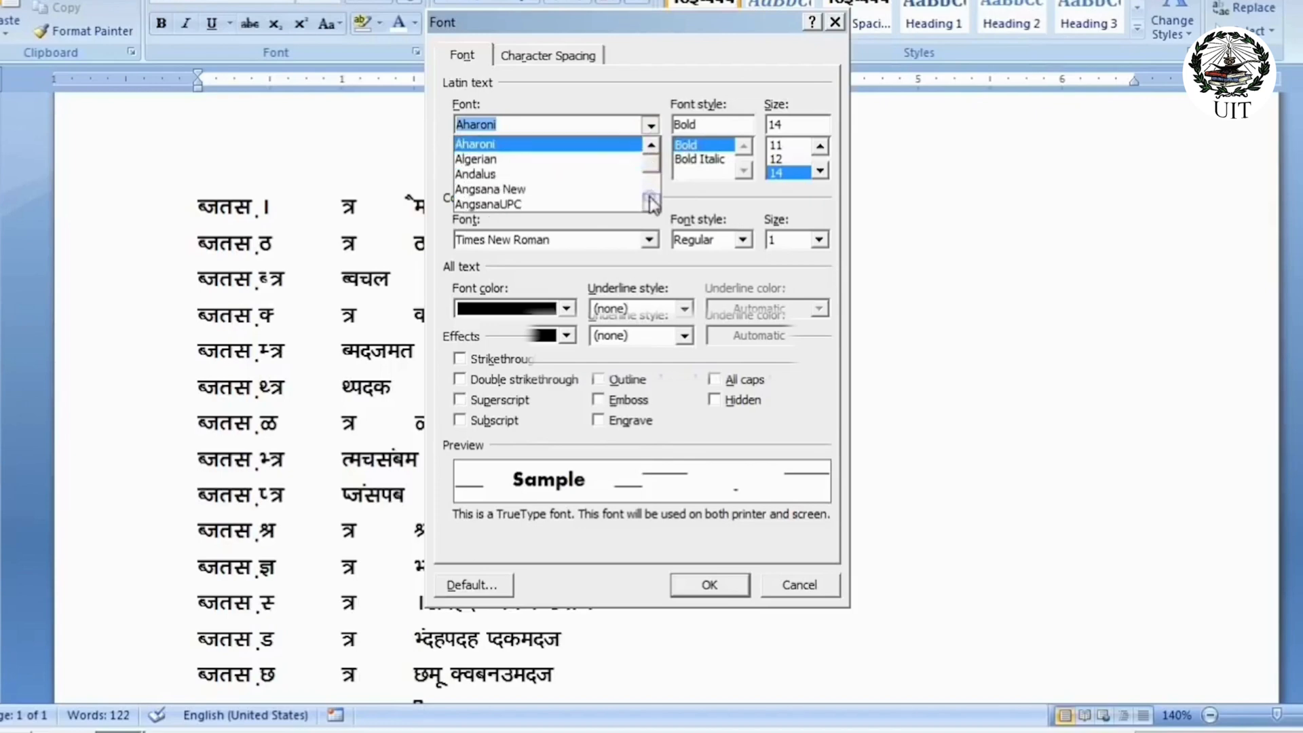
left_click(650, 202)
left_click(651, 201)
left_click(651, 202)
left_click(651, 201)
left_click(651, 201)
left_click(572, 178)
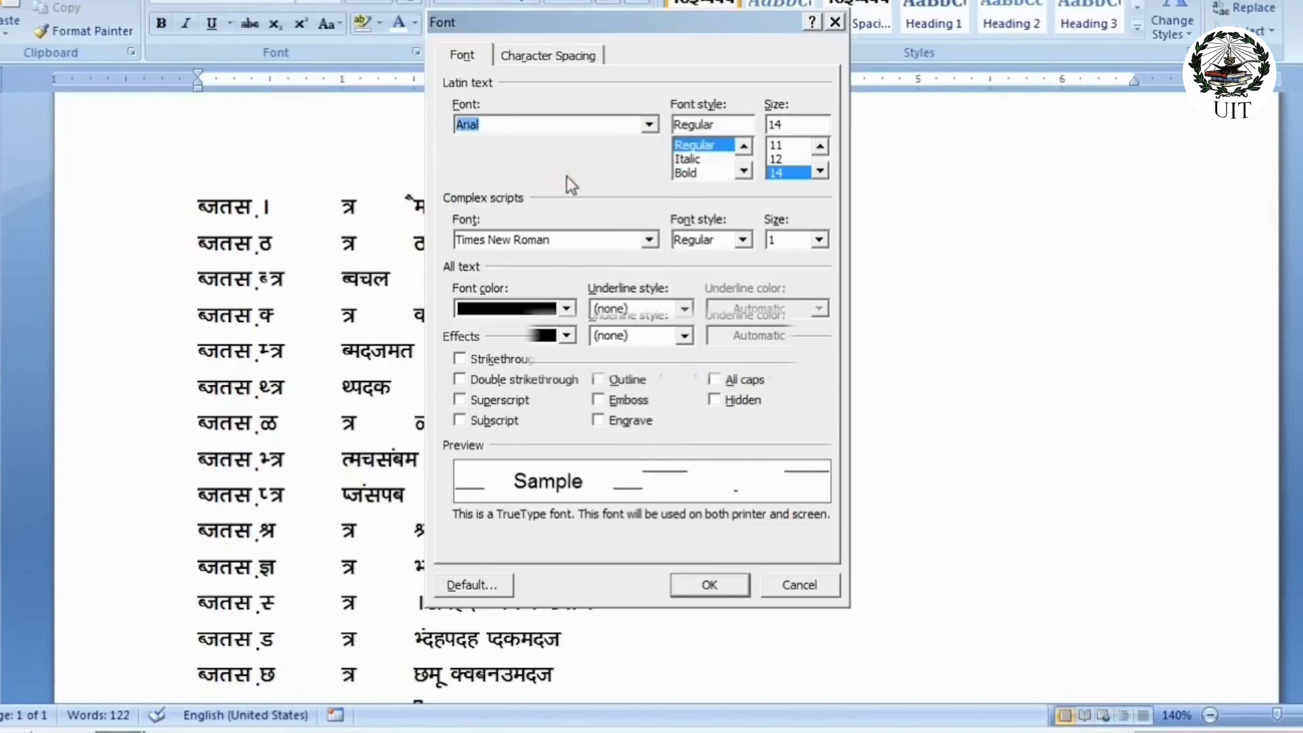
Choose Regular style, size 14 and Automatic font color, and make this Arial setting the default font for the template
left_click(694, 148)
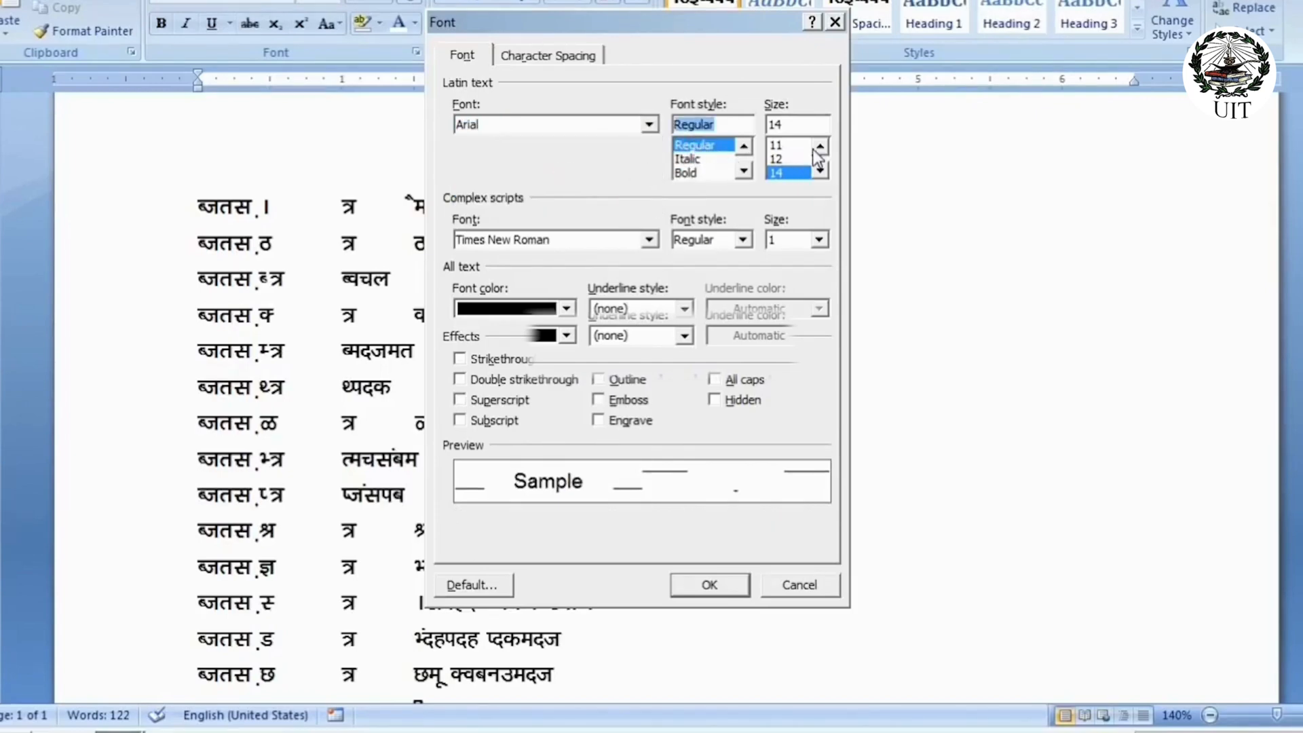
left_click(785, 173)
left_click(566, 308)
left_click(473, 334)
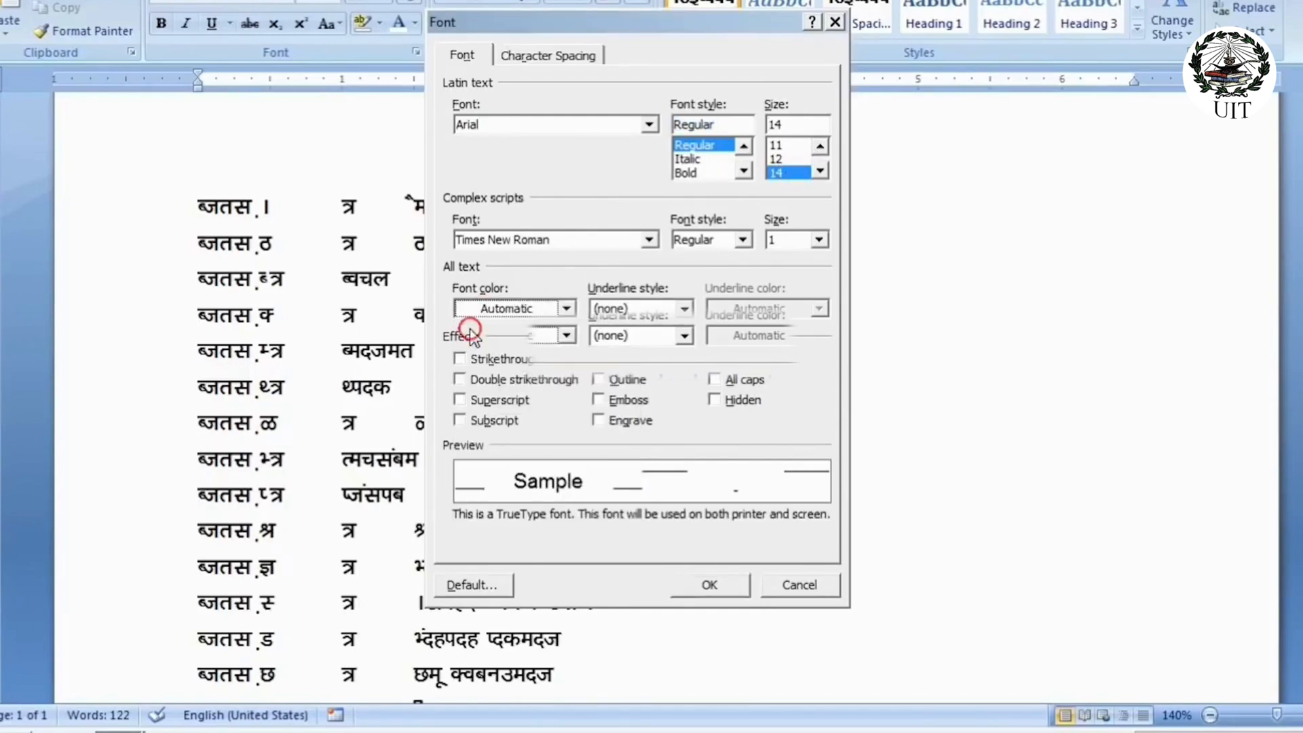
left_click(487, 585)
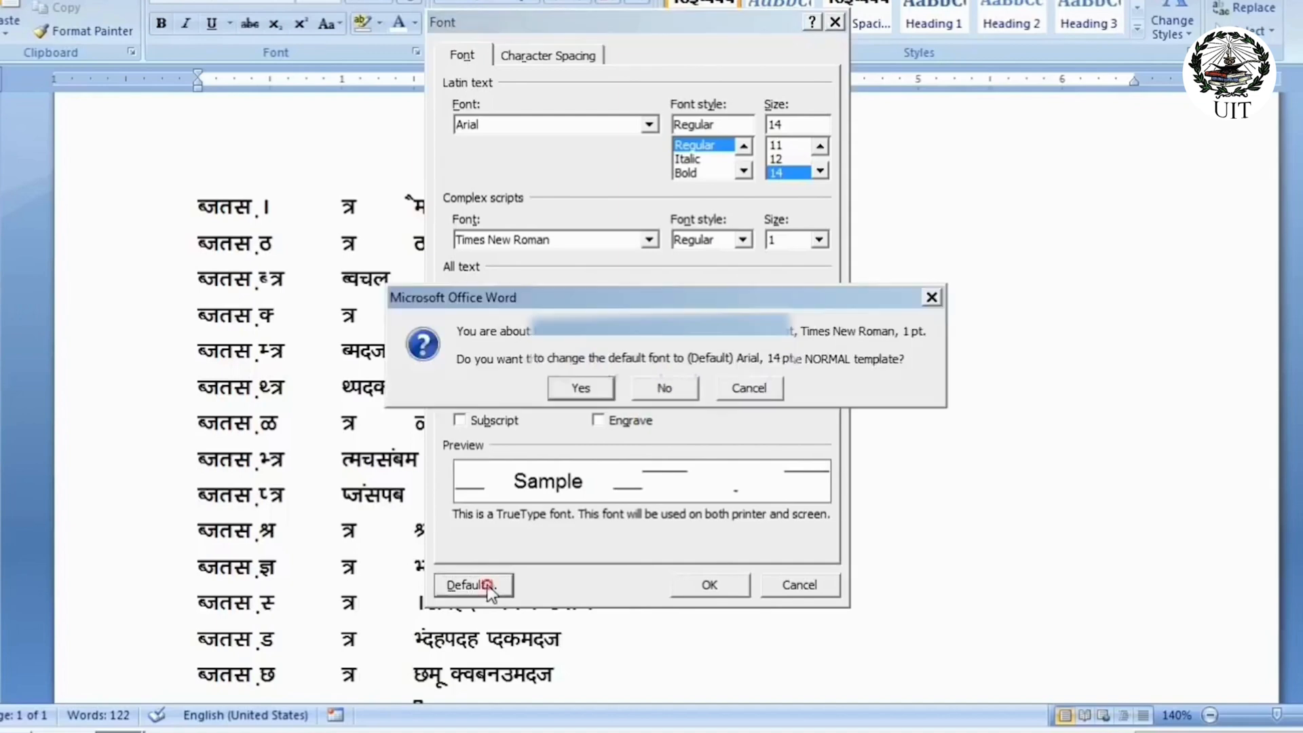
left_click(584, 385)
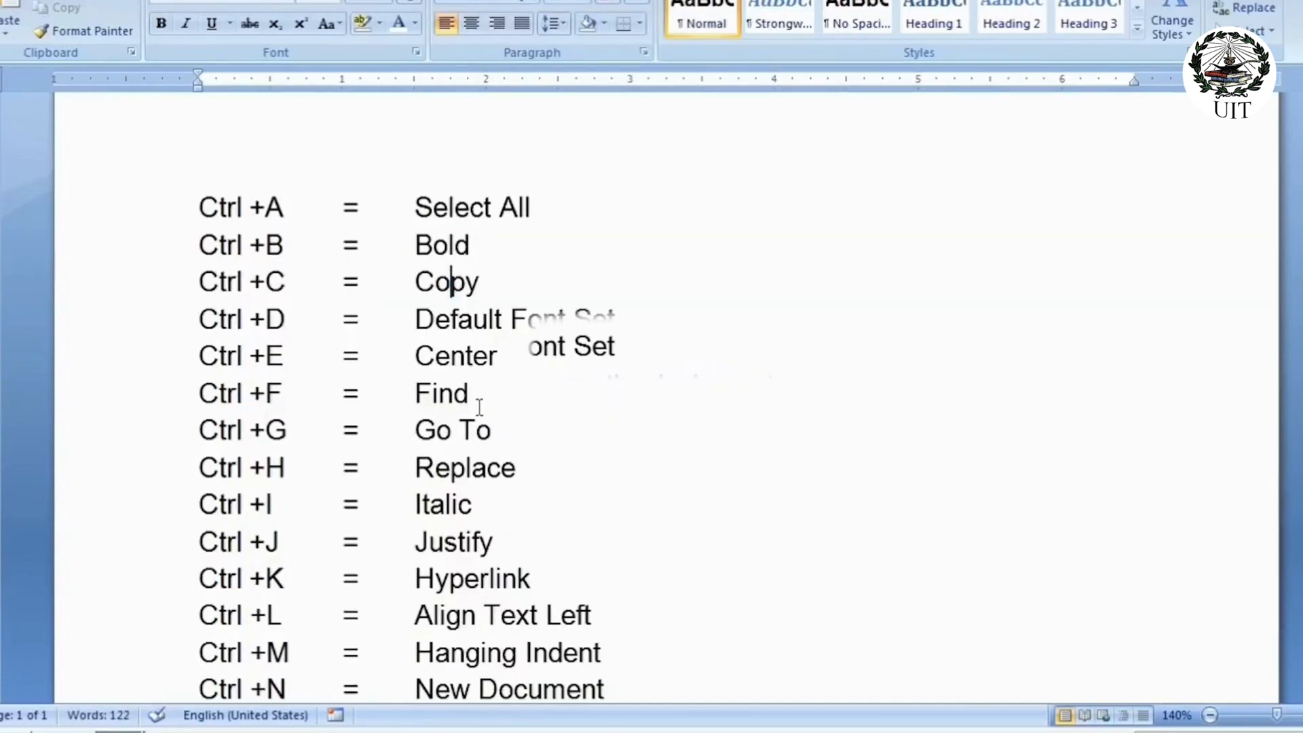
left_click_drag(199, 319, 499, 320)
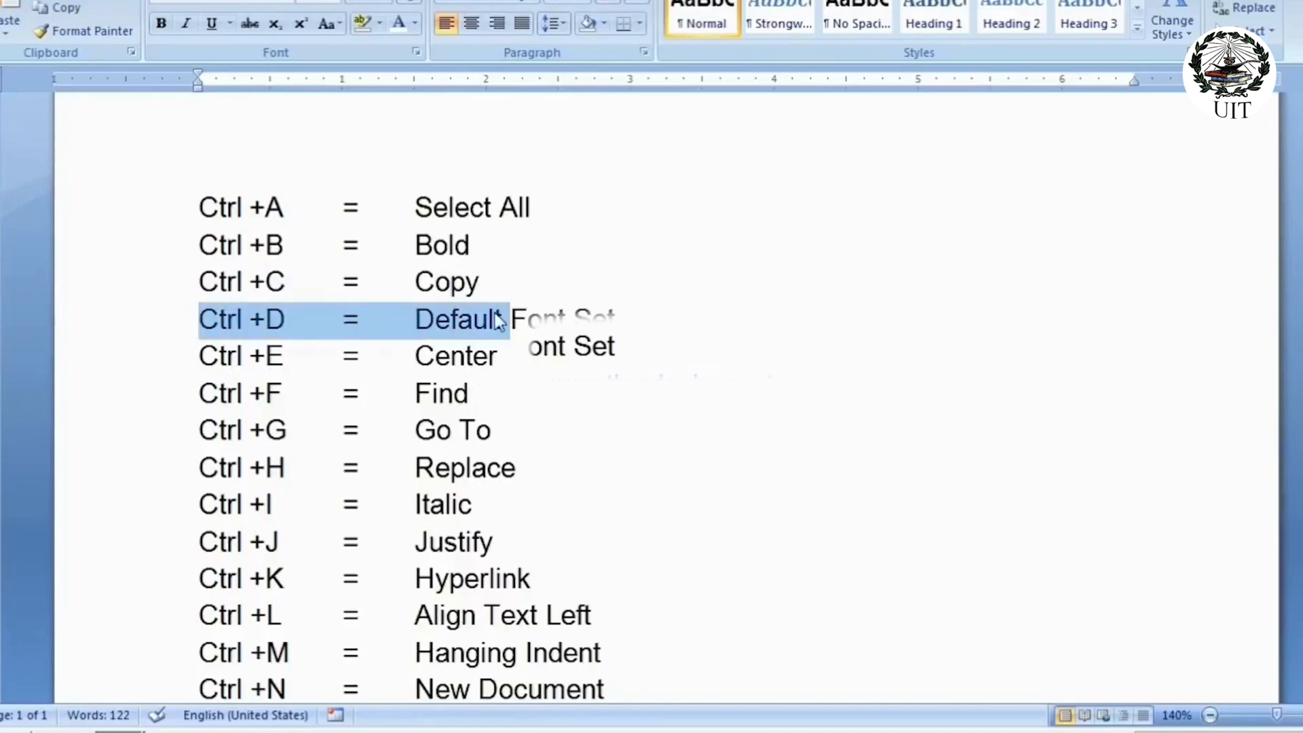
left_click(506, 319)
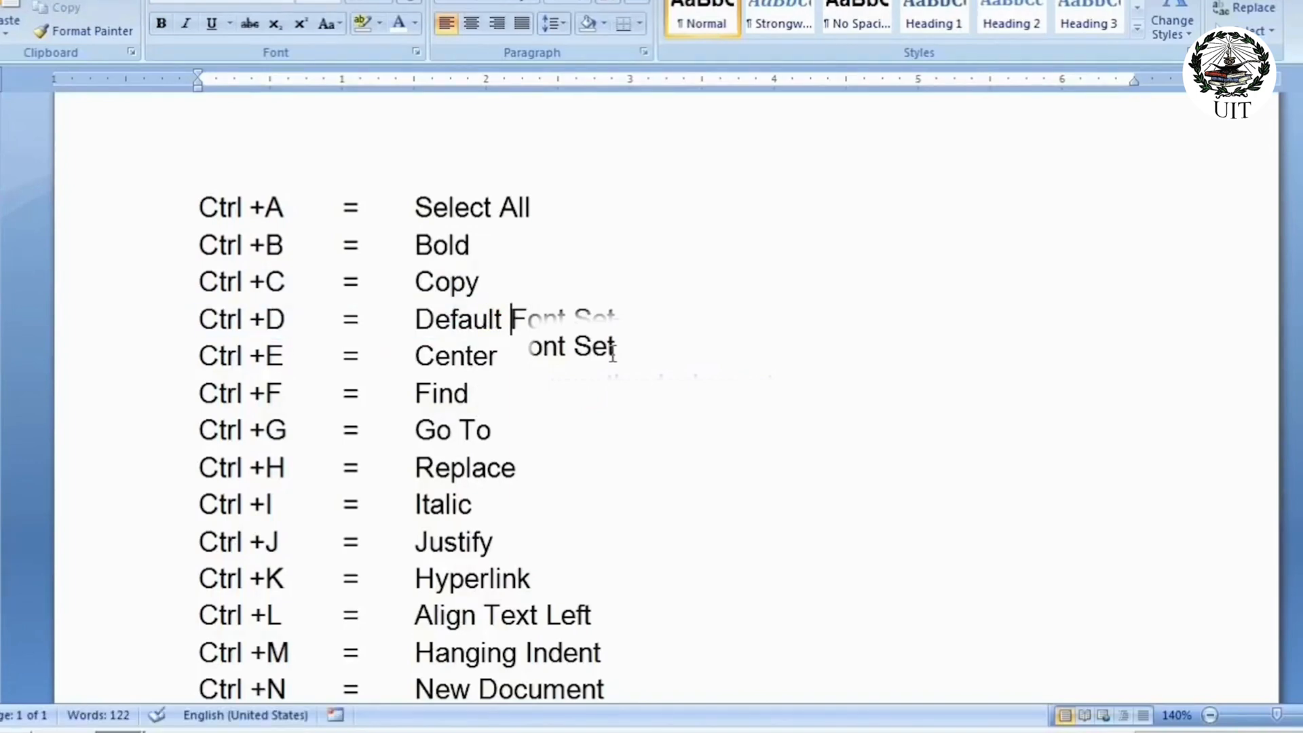
left_click_drag(306, 319, 229, 319)
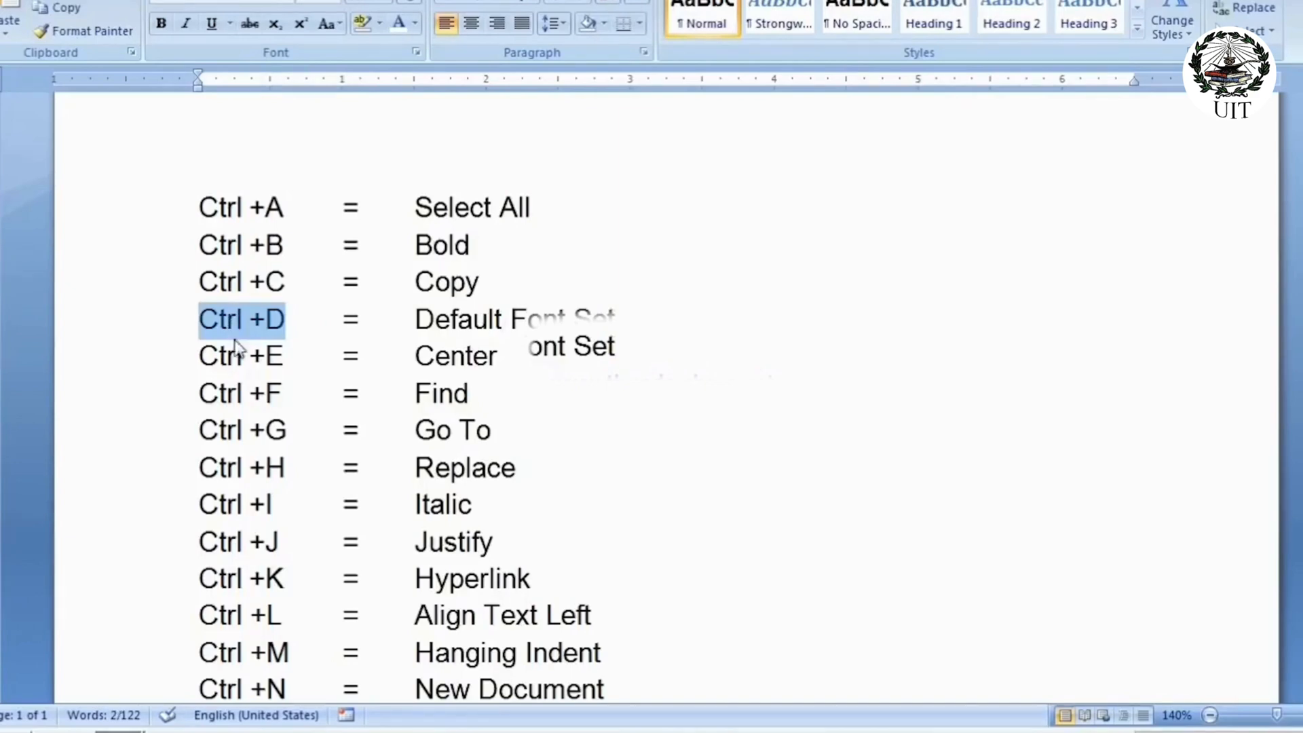
Demonstrate centering on the "Ctrl +E = Center" line, restoring left alignment after each of the two tries
left_click(258, 355)
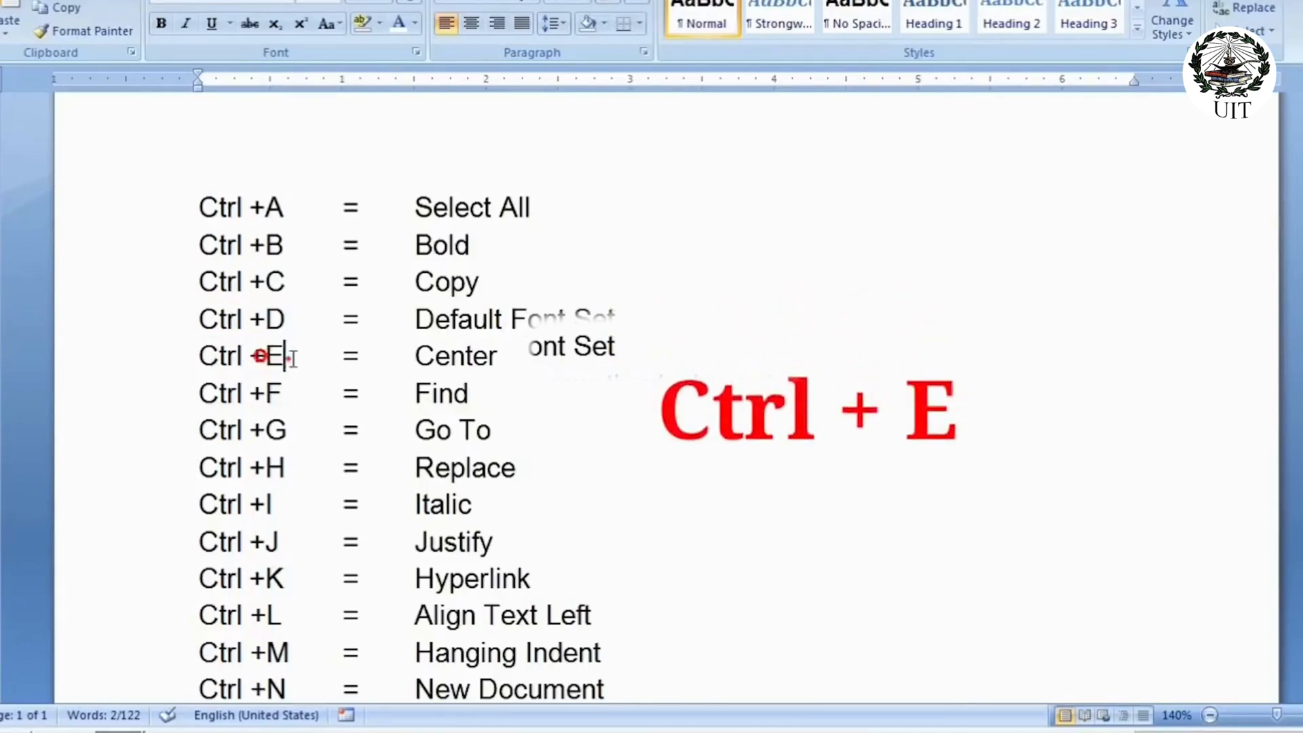
left_click(411, 358)
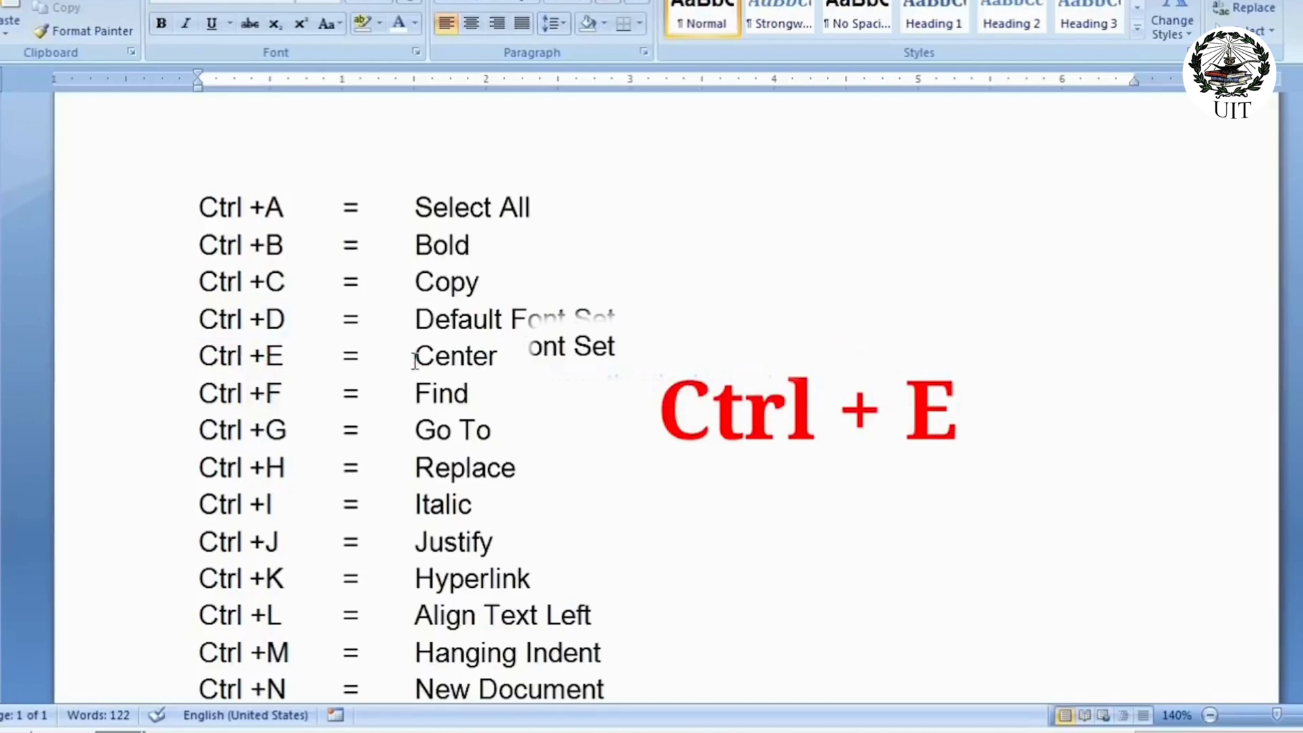
left_click(411, 355)
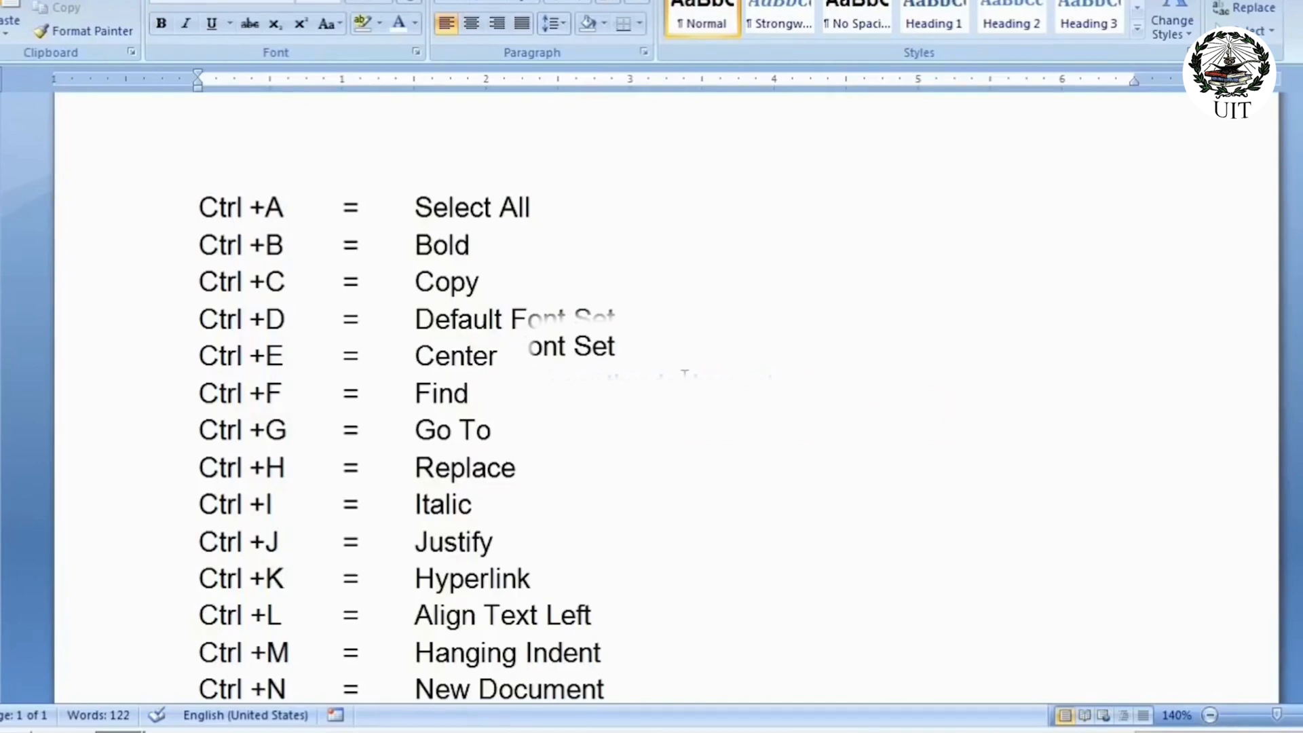
key("ctrl+e")
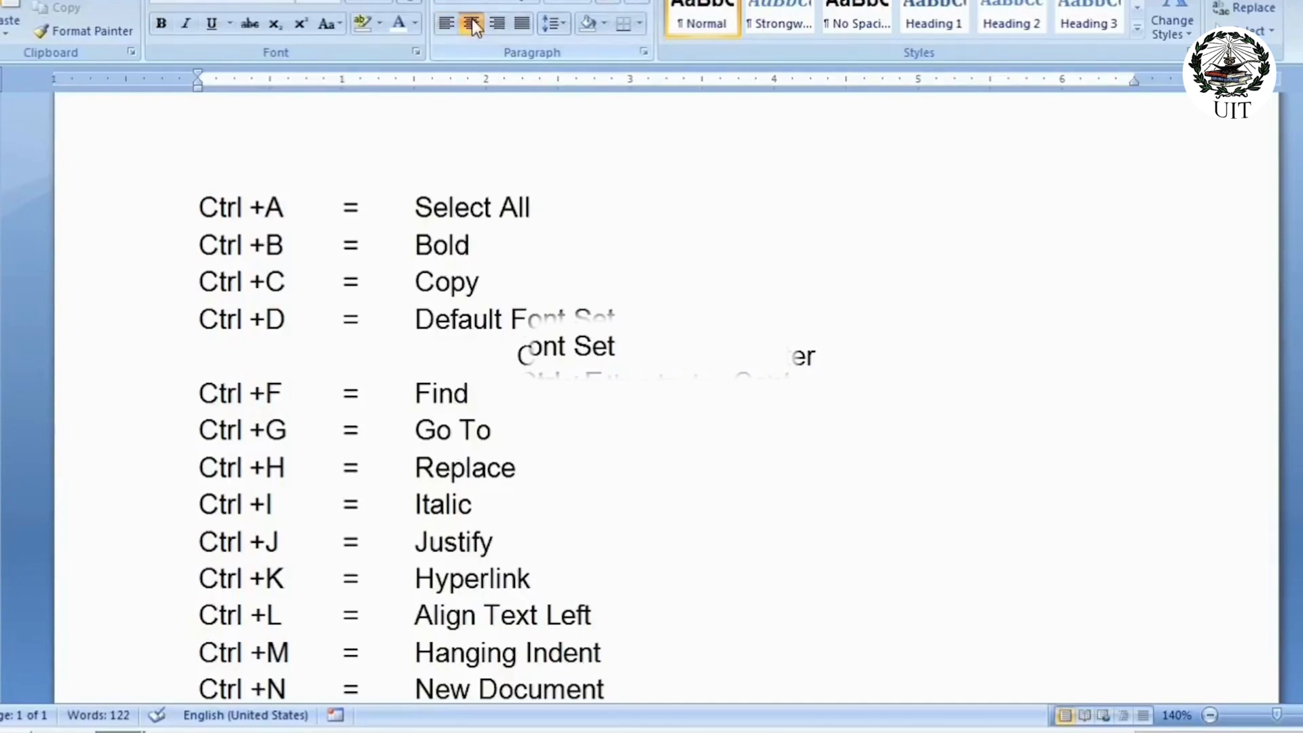
left_click(445, 25)
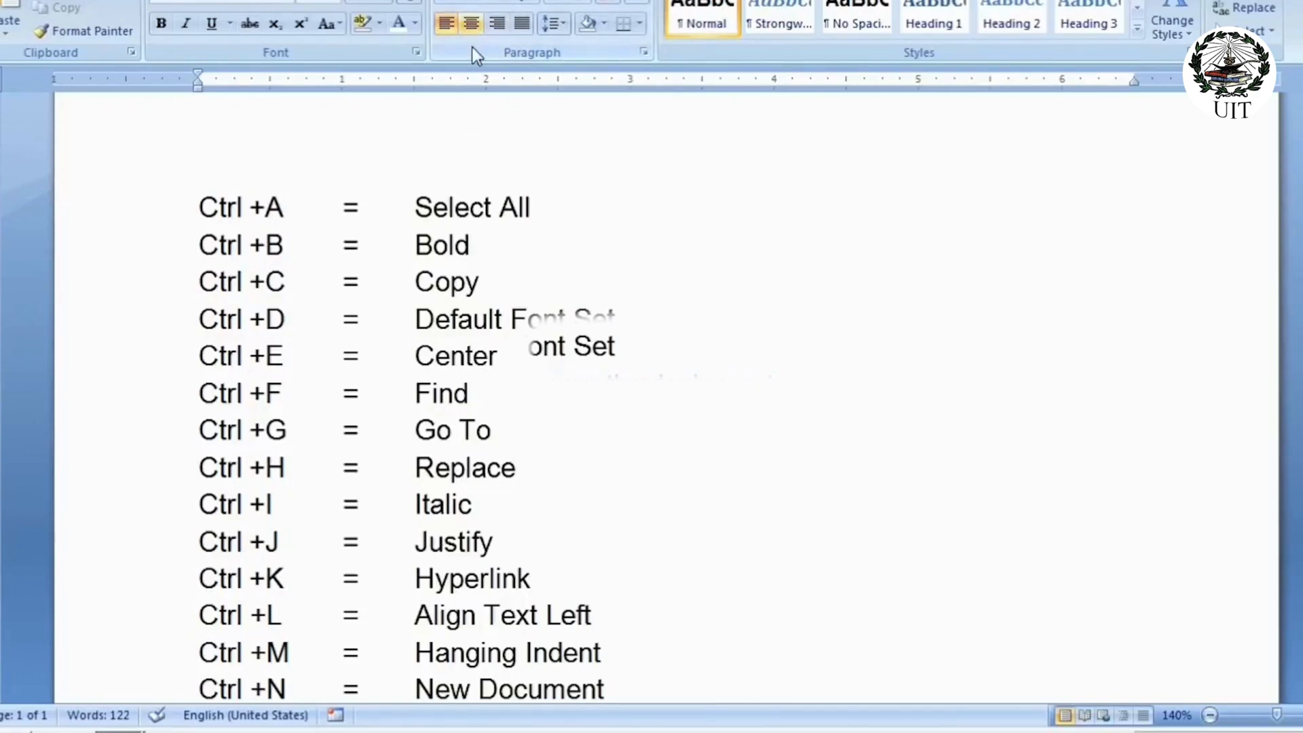
left_click(470, 28)
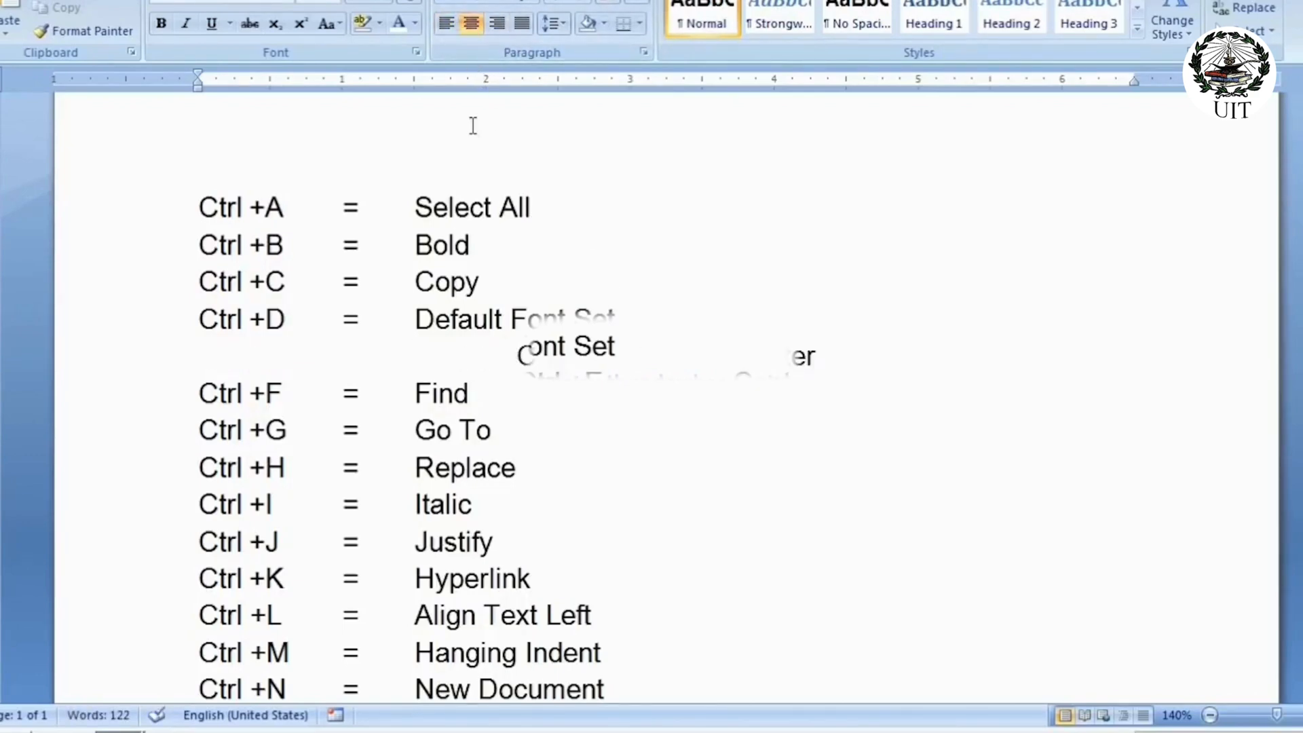
left_click(446, 24)
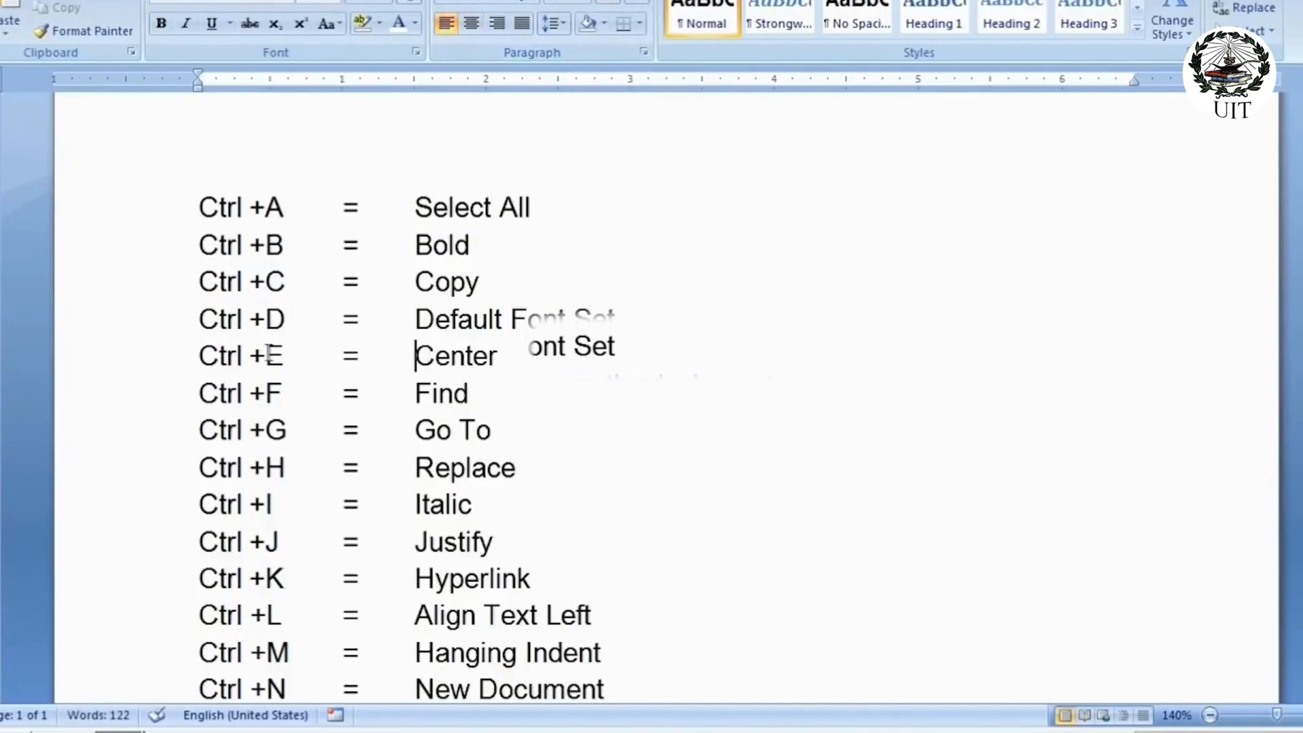
left_click_drag(265, 356, 431, 371)
left_click(496, 362)
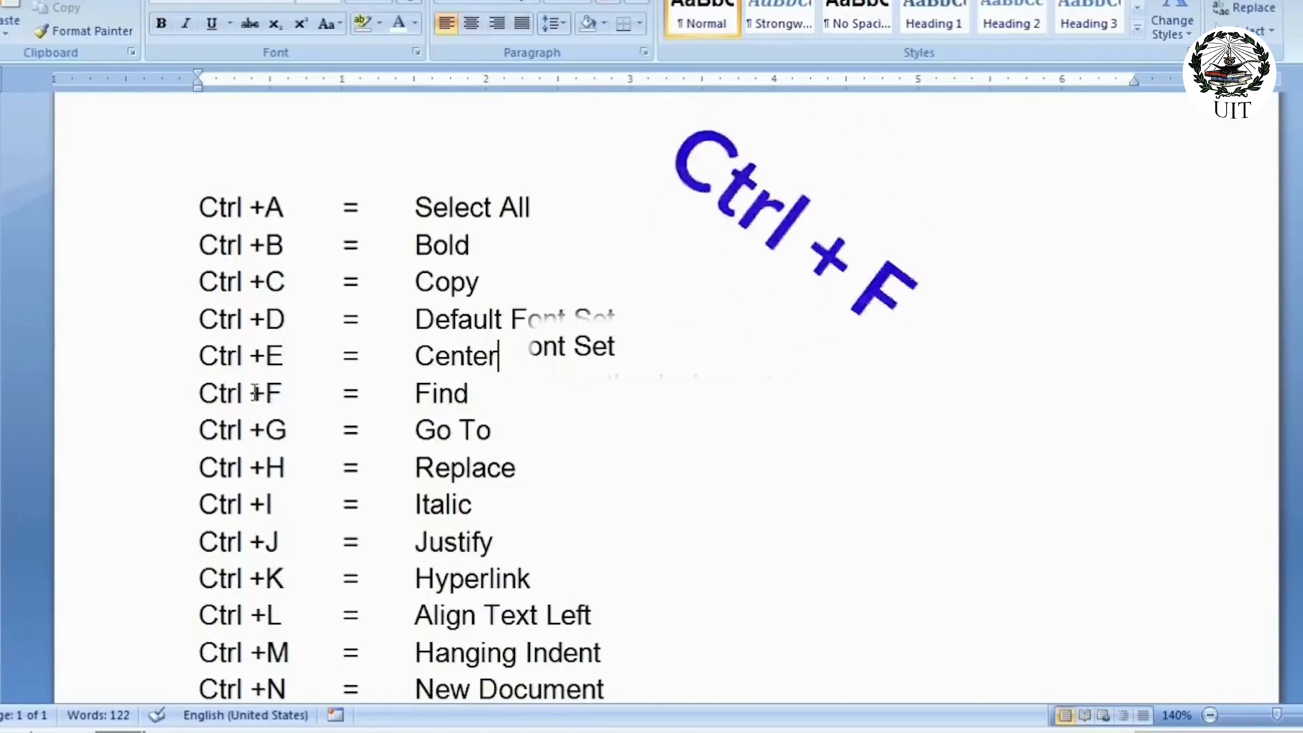
Open Find from the "Ctrl +F = Find" line and search the document for "G"
mouse_move(266, 393)
left_mouse_down()
mouse_move(254, 393)
mouse_move(281, 394)
left_mouse_up()
left_click(425, 401)
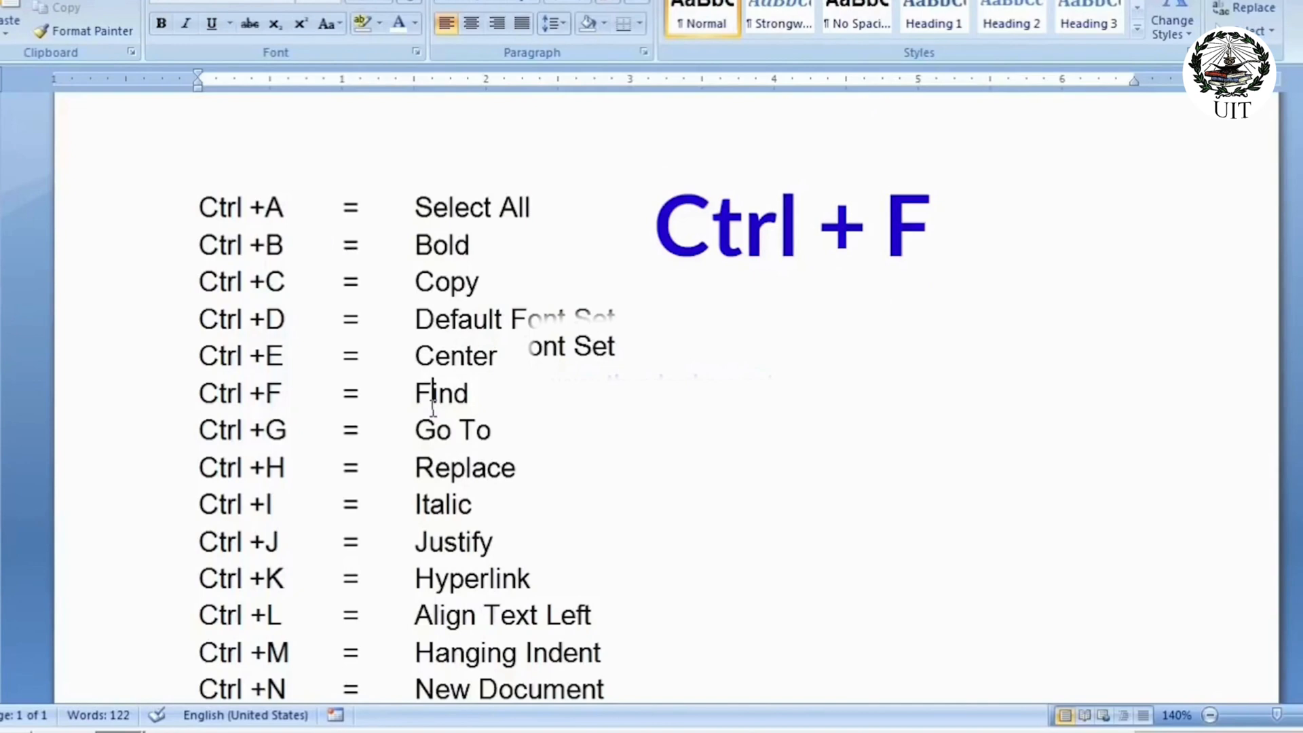
key("ctrl+f")
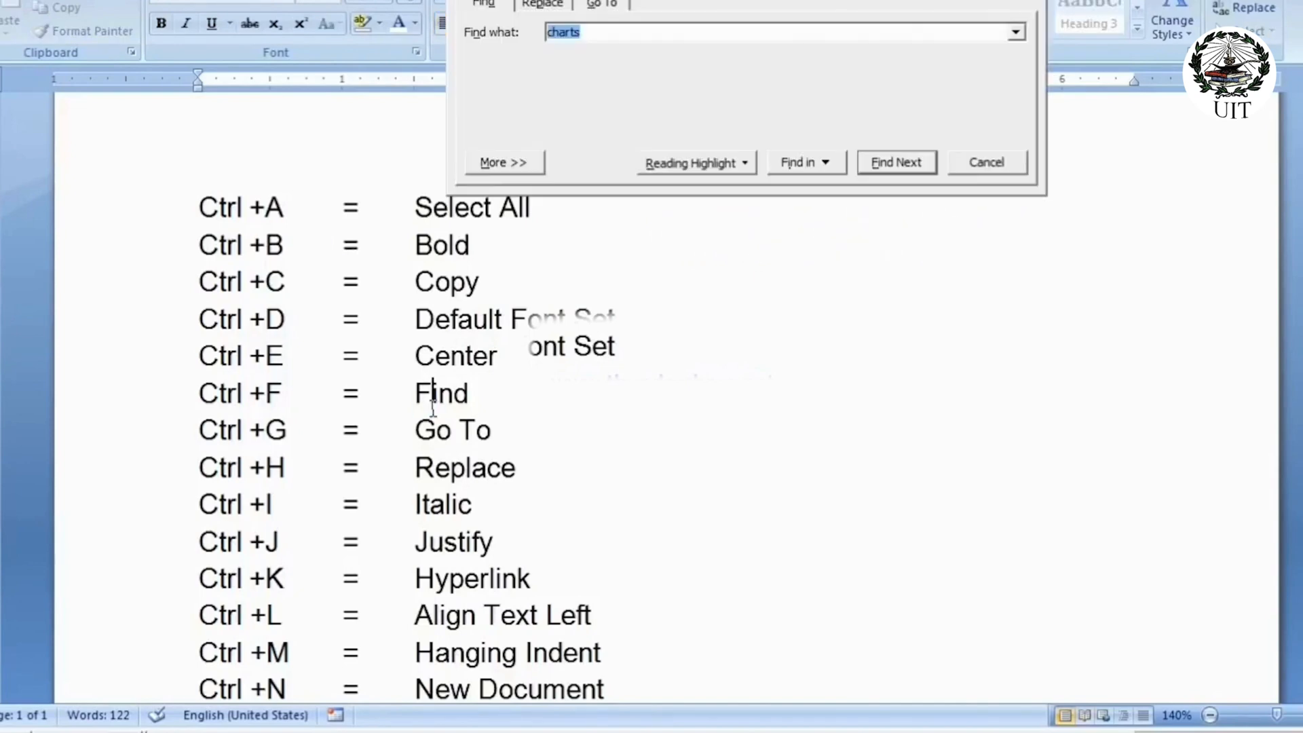
left_click_drag(538, 0, 493, 72)
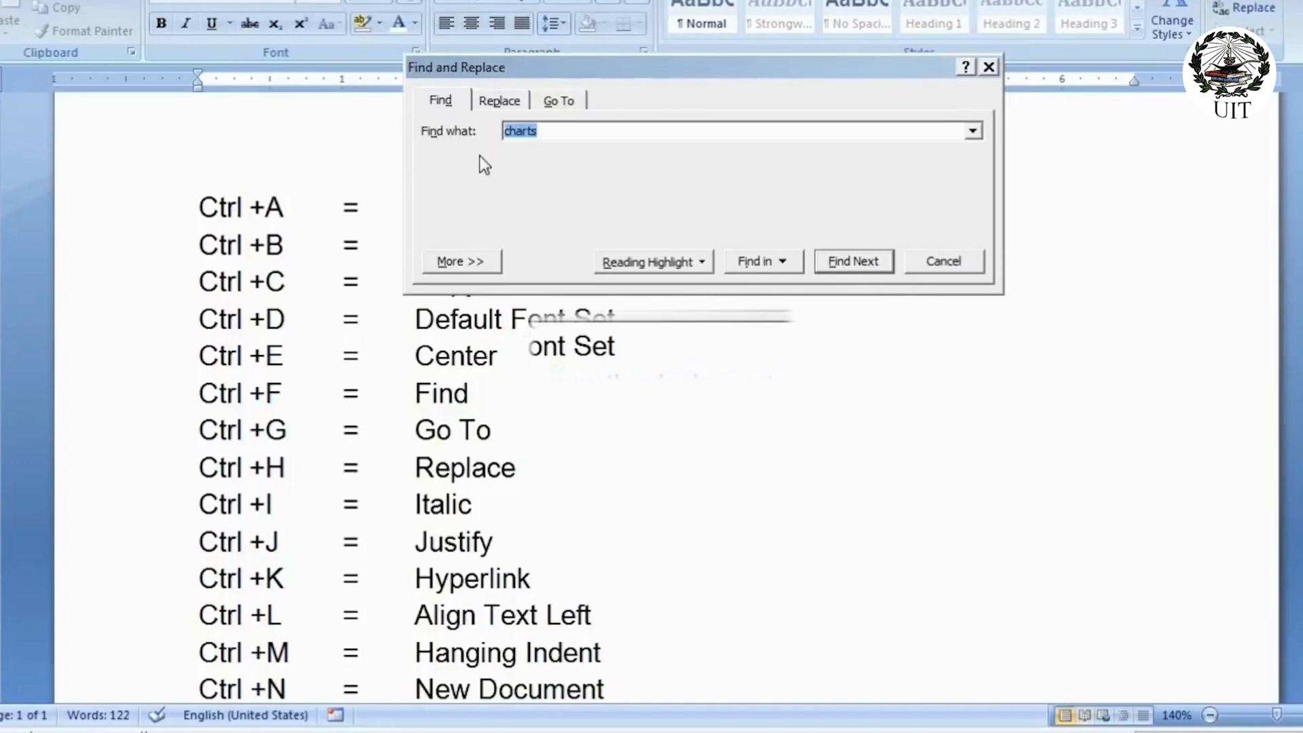
left_click(614, 135)
left_click_drag(615, 136, 503, 130)
type("G")
left_click(853, 262)
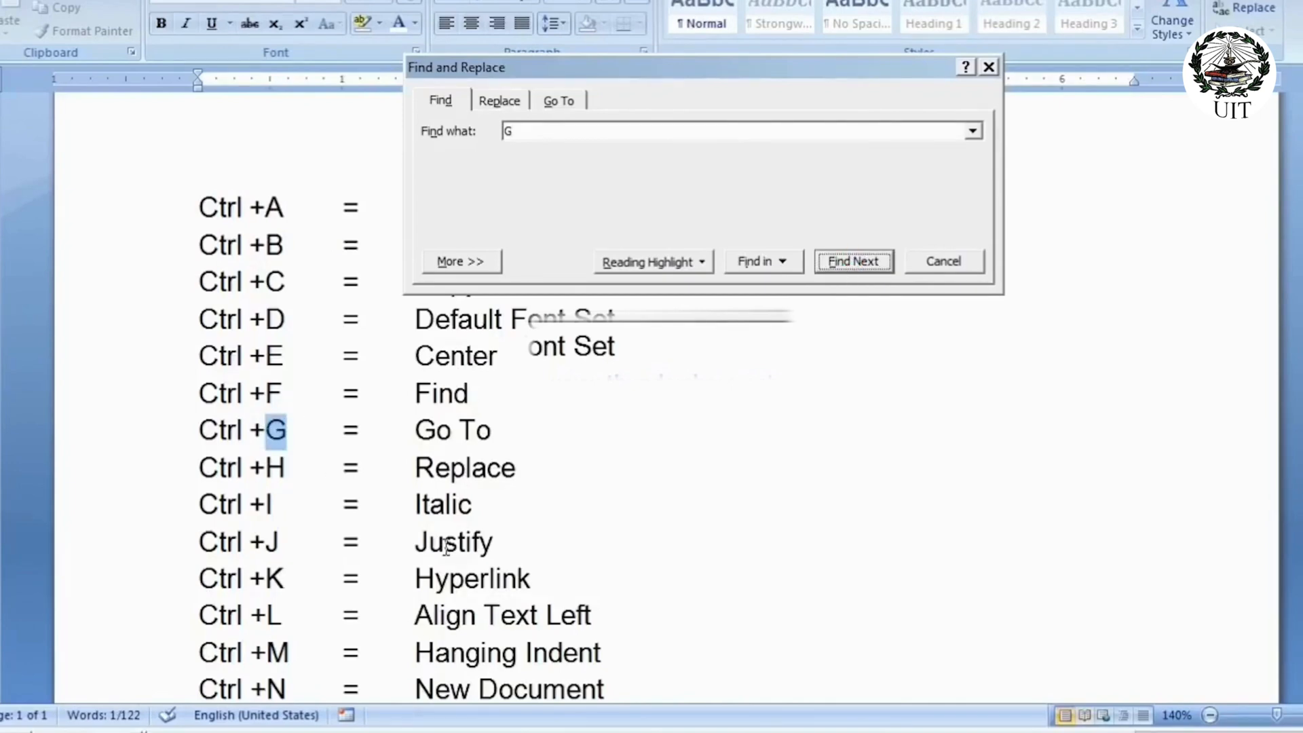
Step through the further occurrences of "G", close the search, and return toward the start of the list
left_click(852, 260)
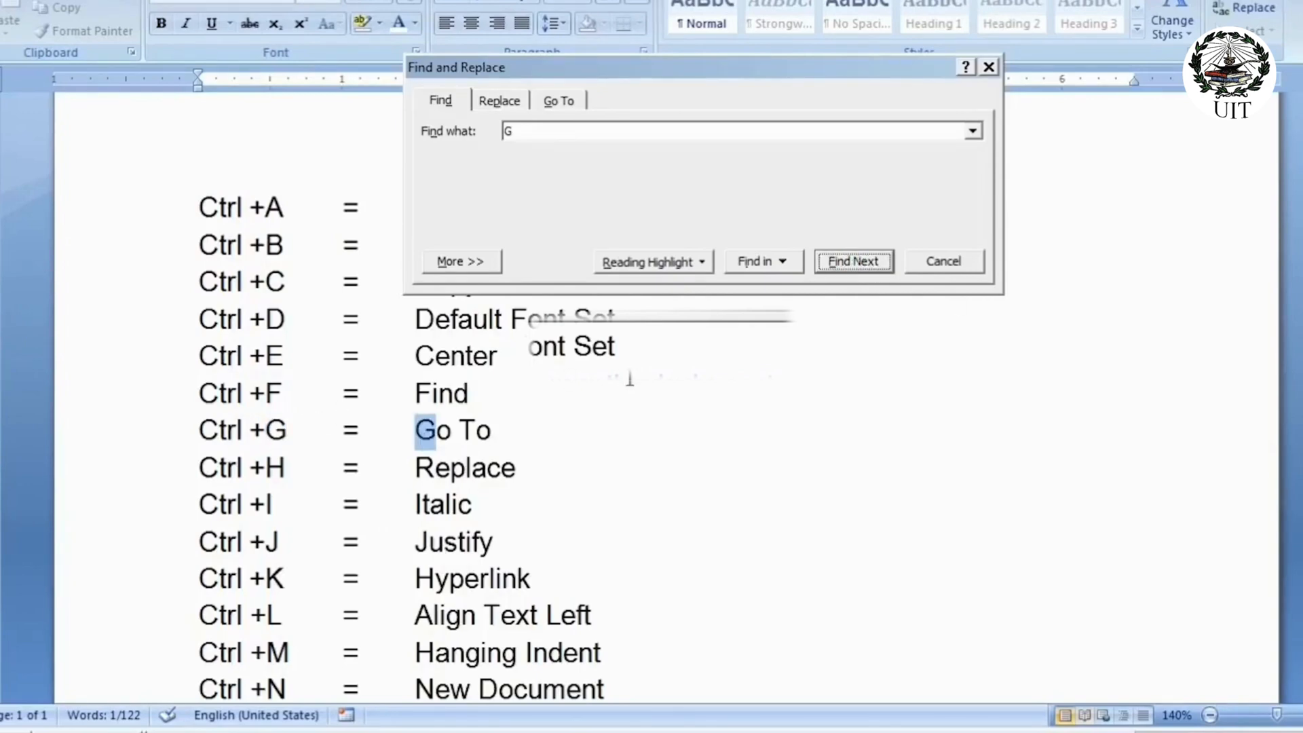
left_click(849, 261)
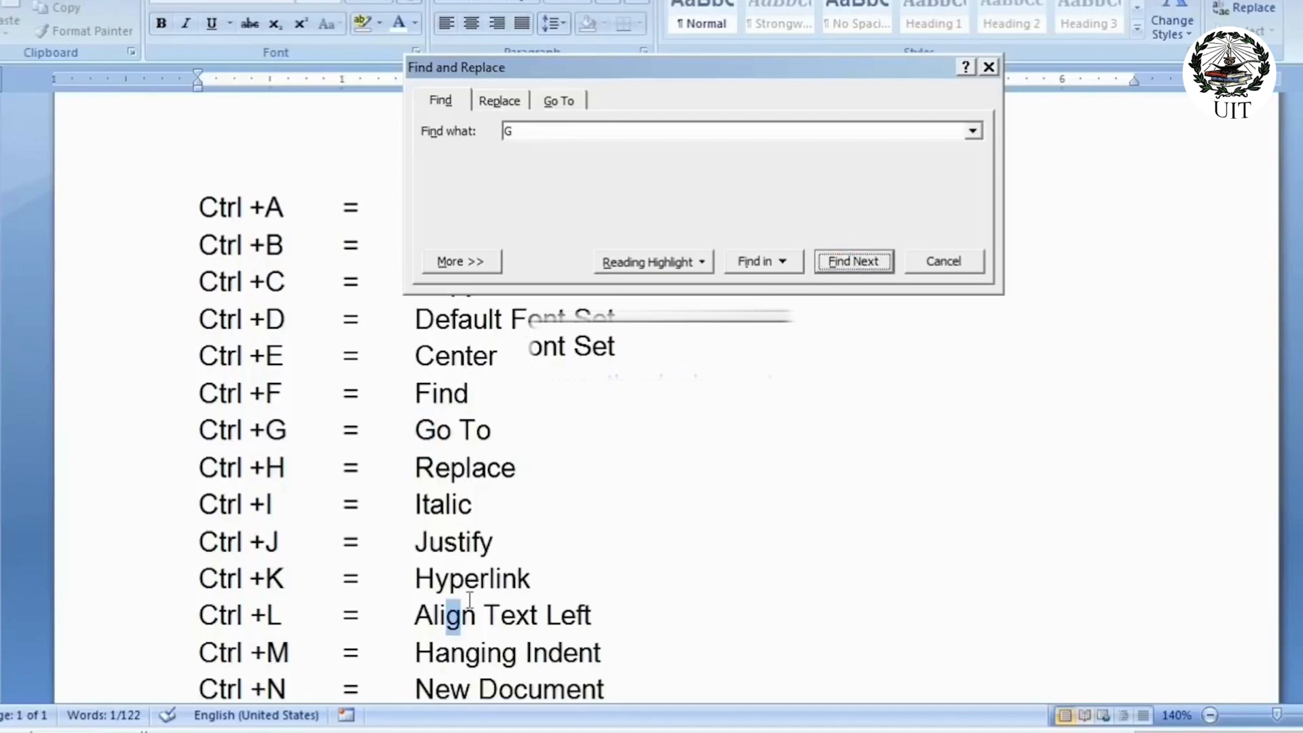
left_click(845, 264)
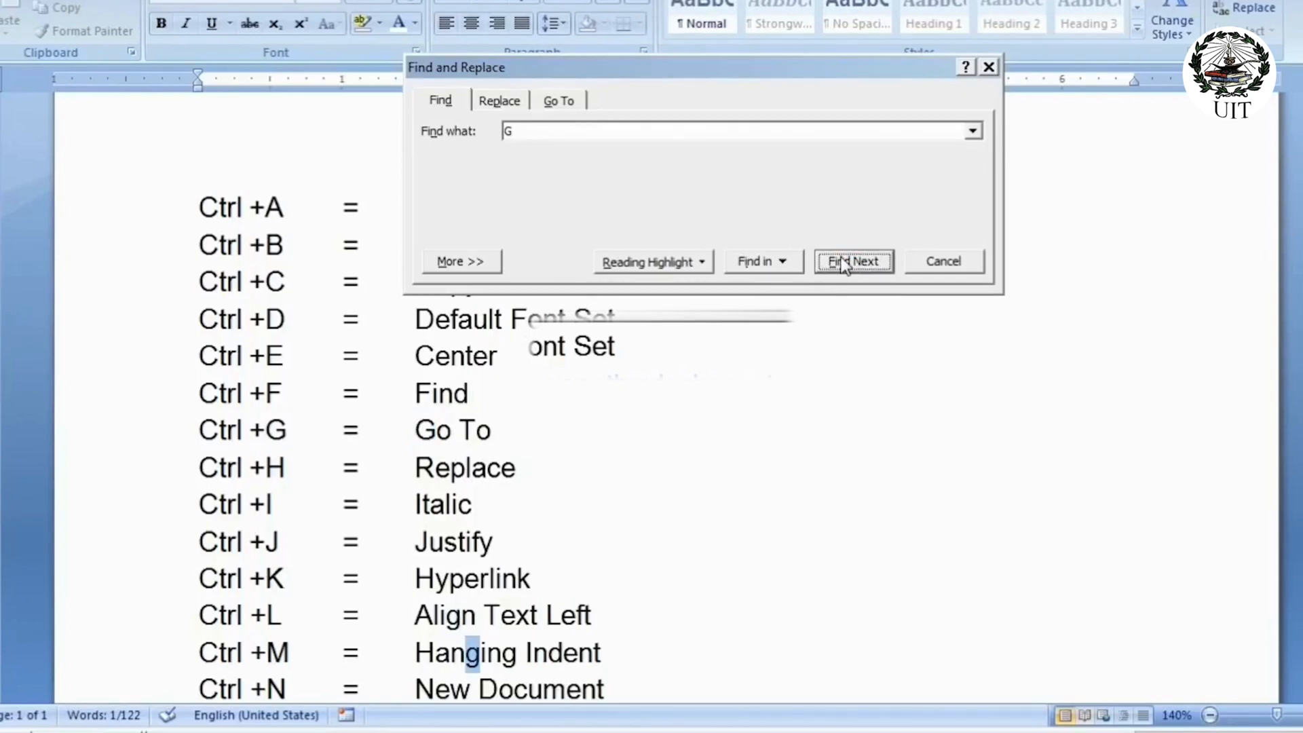
left_click(847, 265)
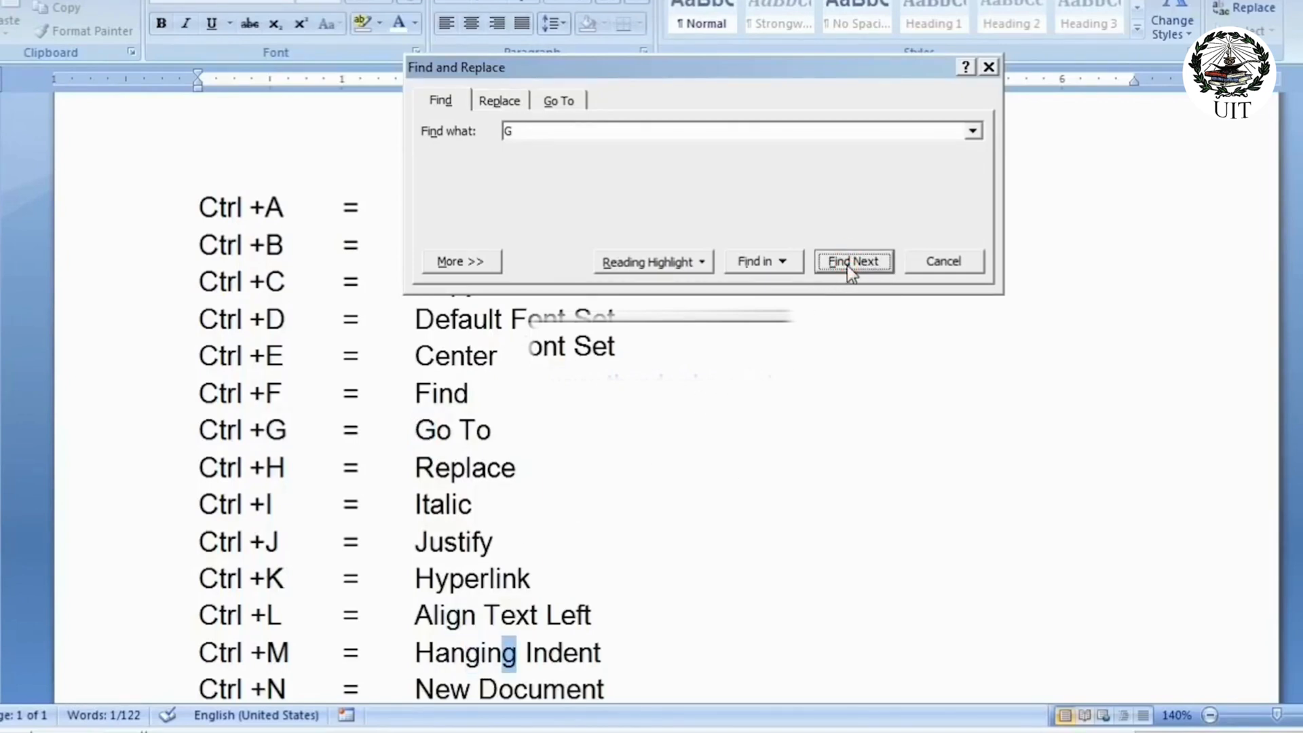
left_click(852, 264)
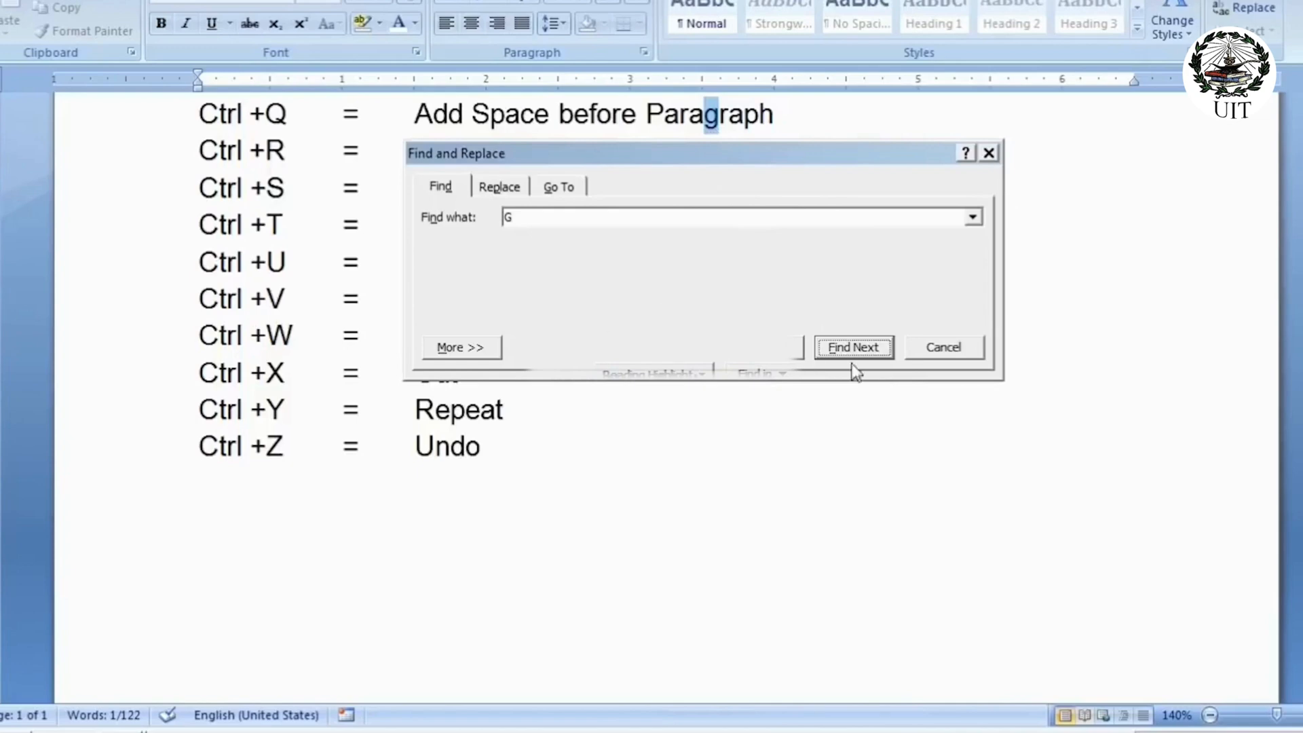
left_click(941, 348)
scroll(758, 377, "up", 5)
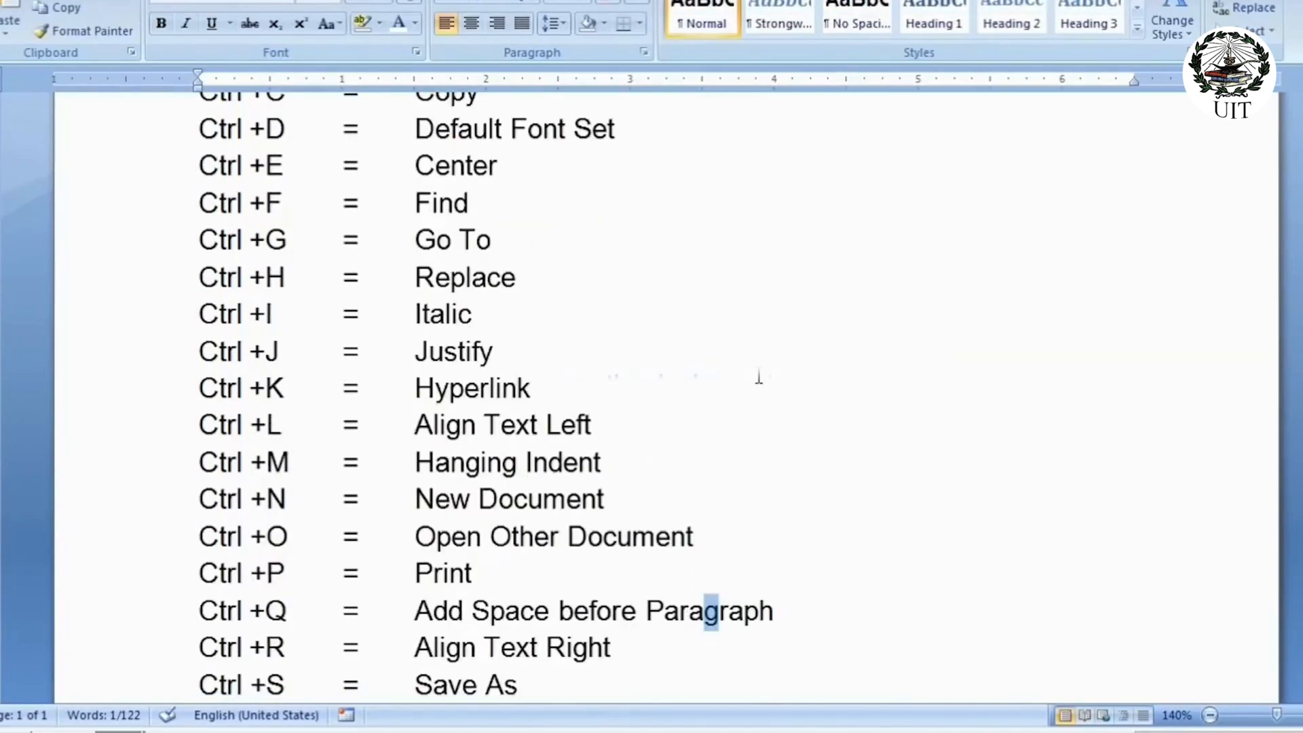
Highlight the "Ctrl +G = Go To" line and place the cursor at its end
left_click(508, 238)
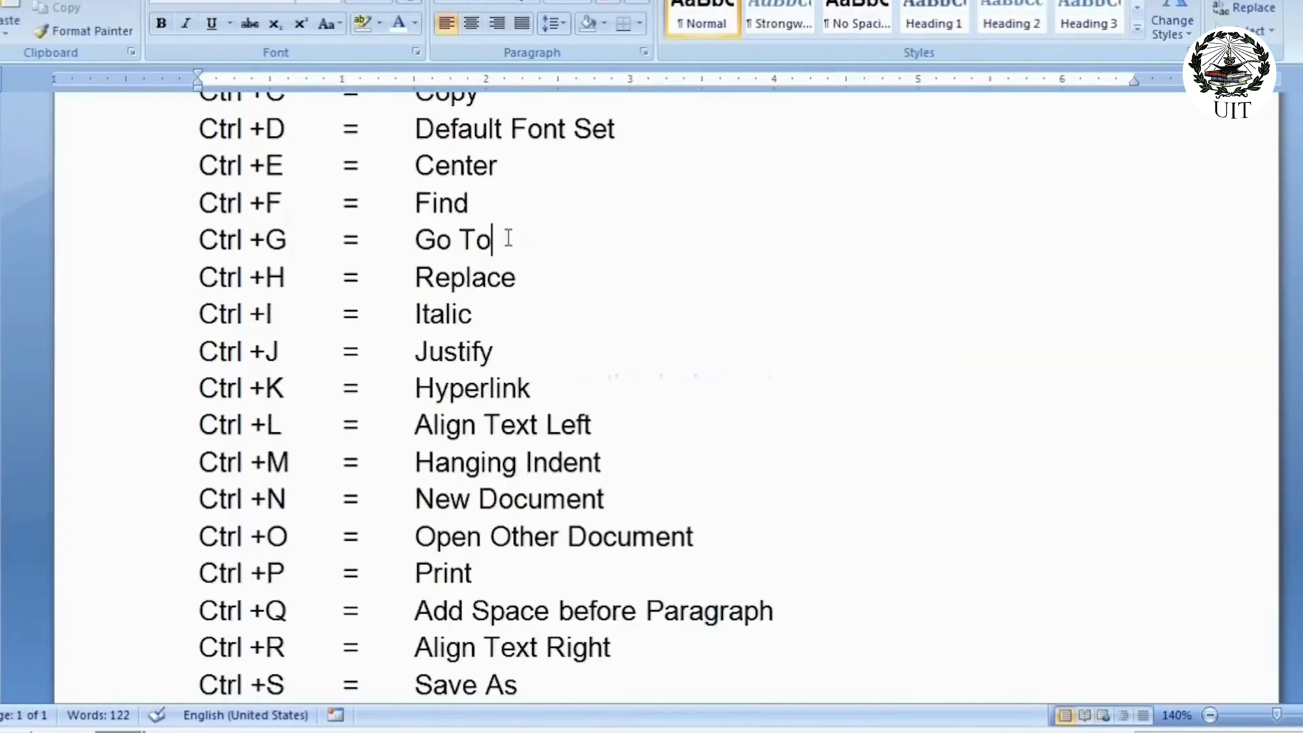
double_click(299, 204)
left_click(416, 219)
left_click_drag(202, 241, 500, 239)
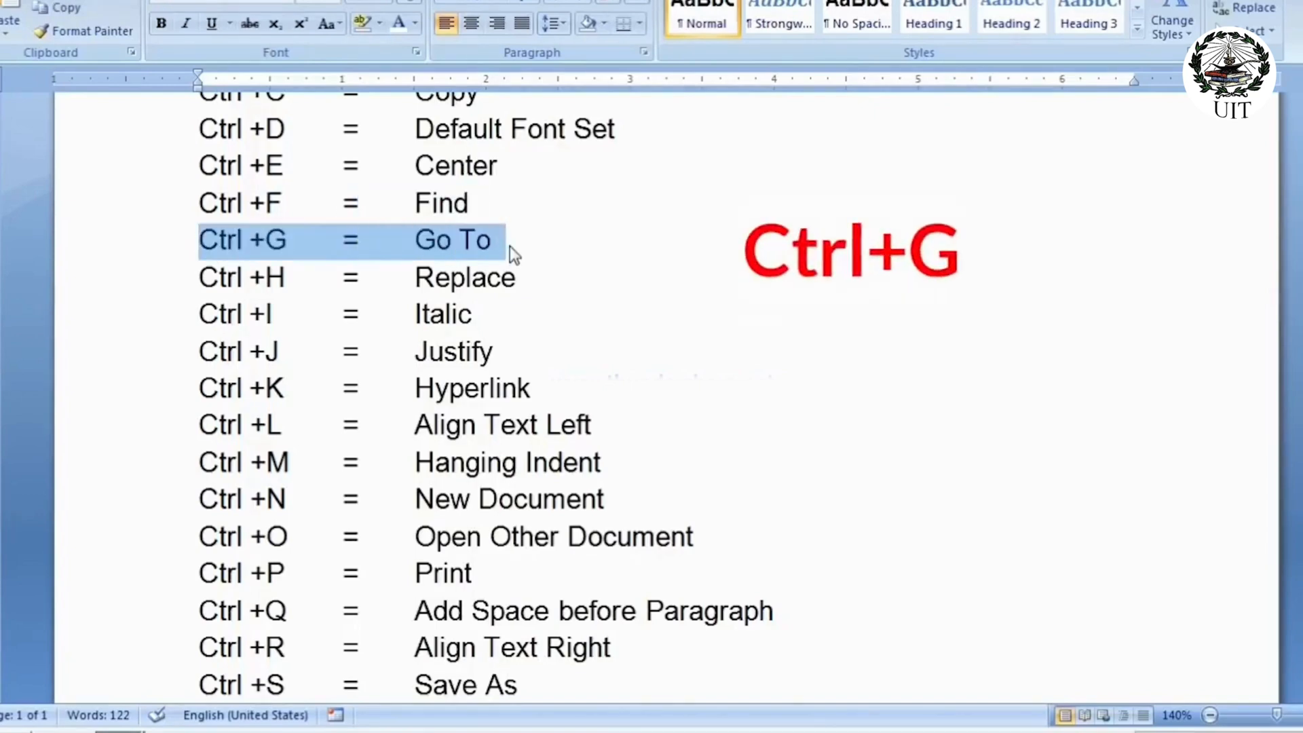
scroll(511, 246, "up", 2)
left_click(501, 451)
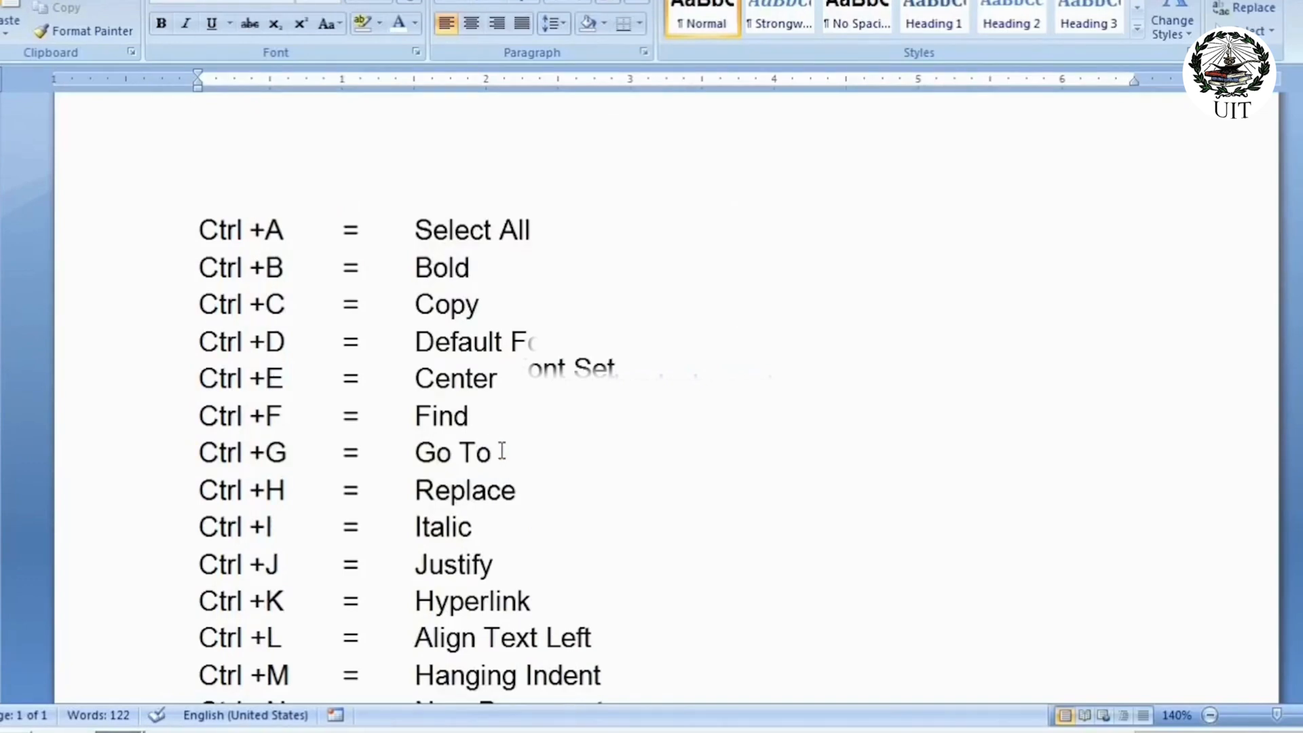
Open Go To, compare it with the Find options in the same dialog, and close the dialog
key("ctrl+g")
left_click_drag(640, 488, 521, 261)
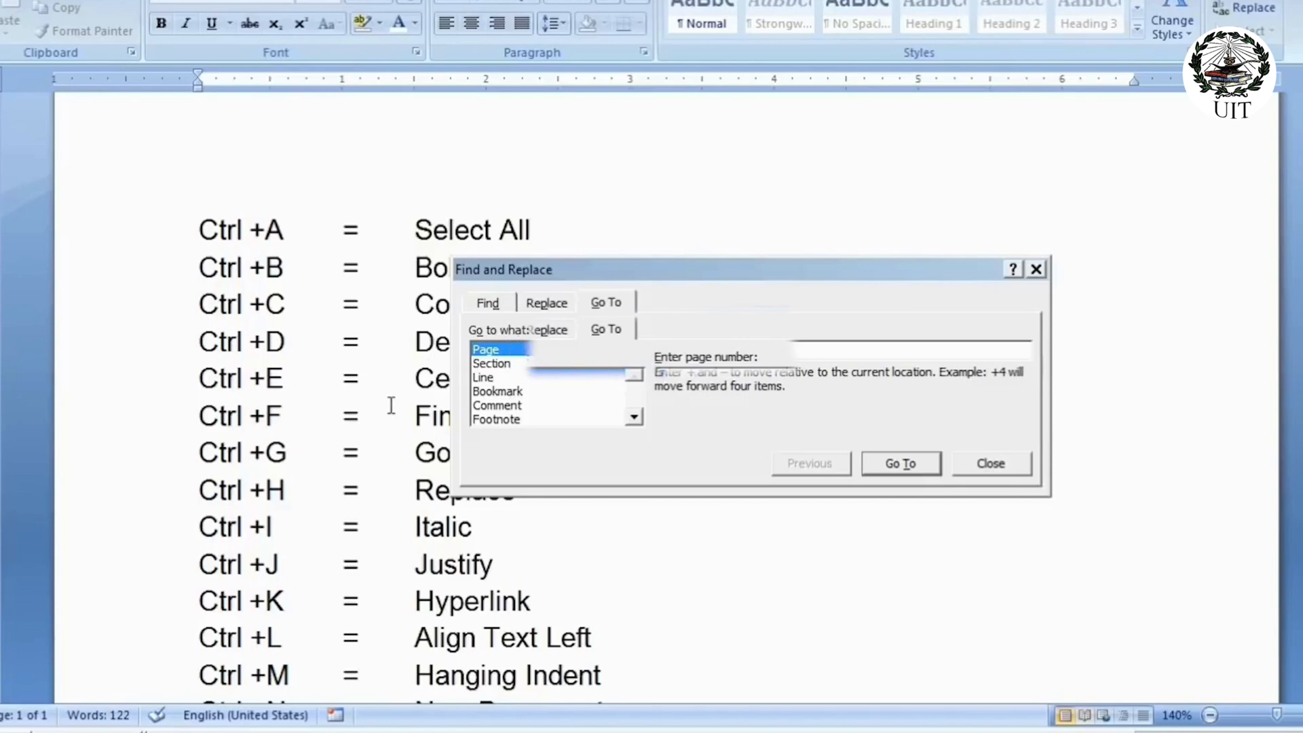
left_click(487, 304)
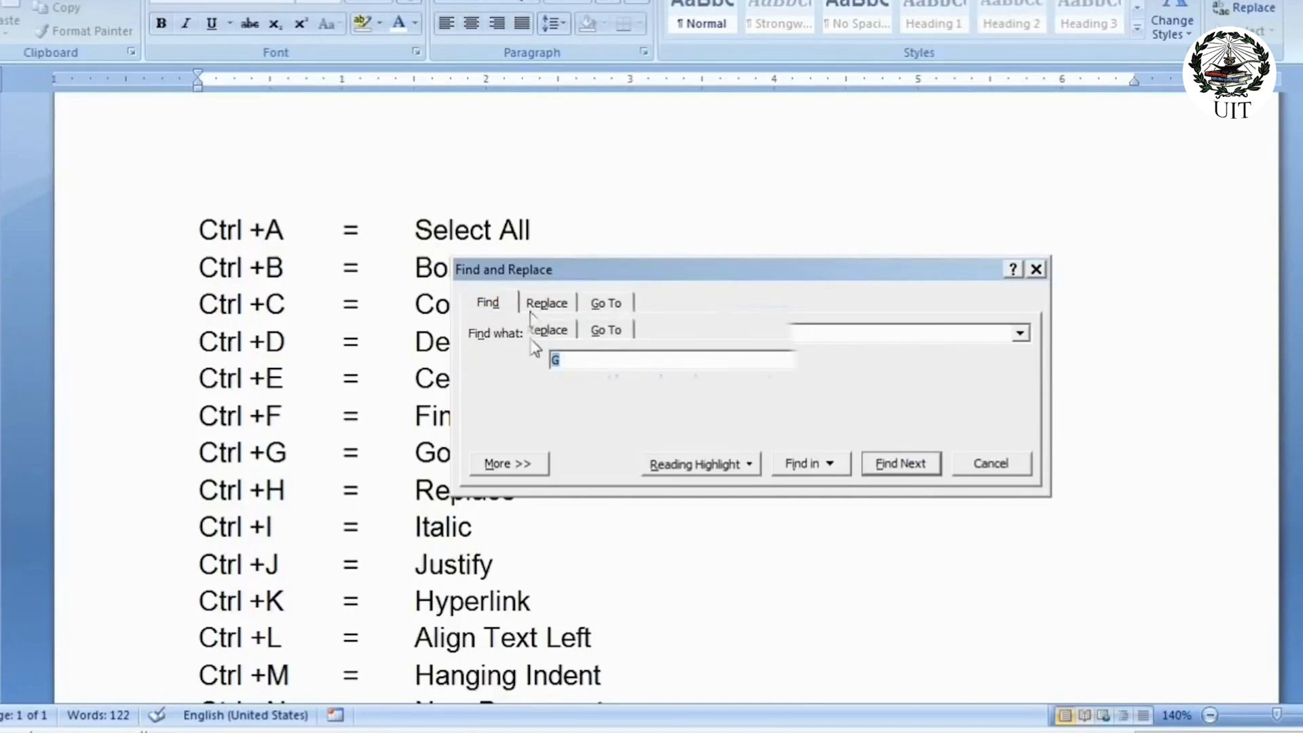
left_click(604, 303)
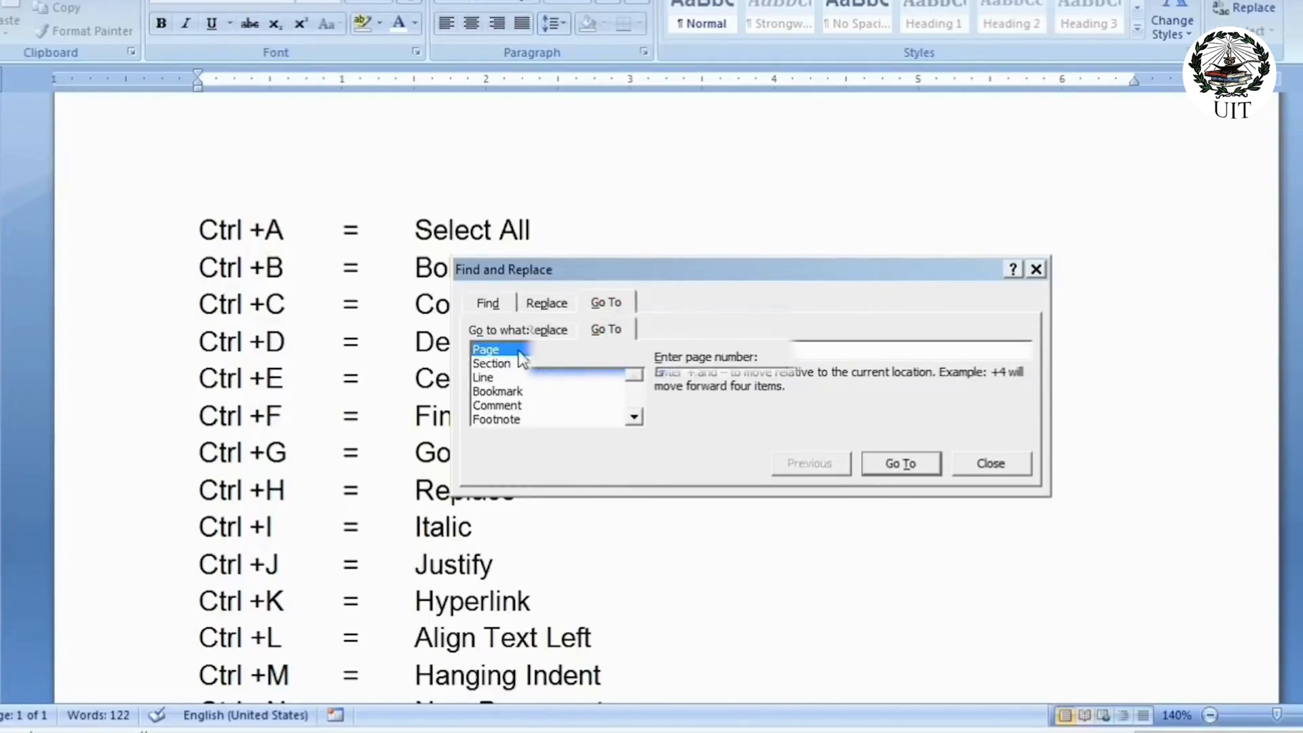
left_click(985, 463)
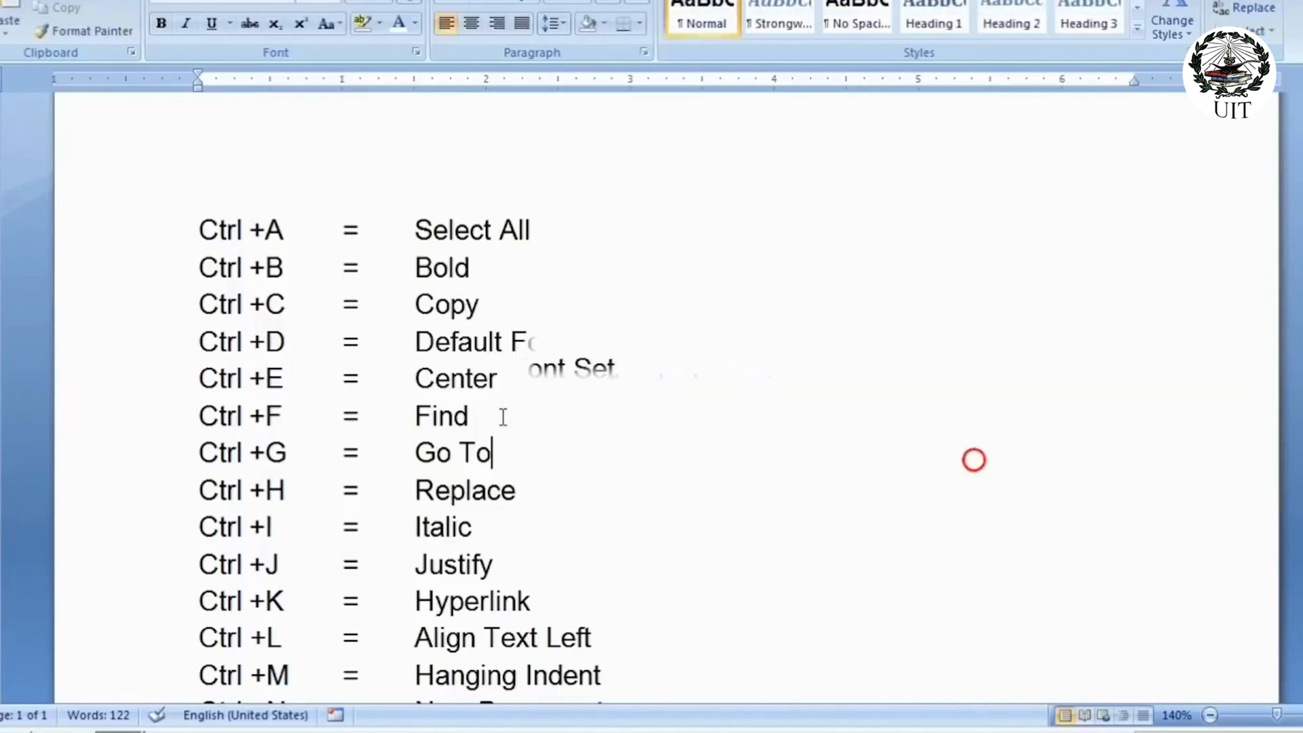
Add a blank line after the "Ctrl +Z = Undo" line and insert two new pages below it
scroll(481, 458, "down", 3)
scroll(481, 459, "down", 6)
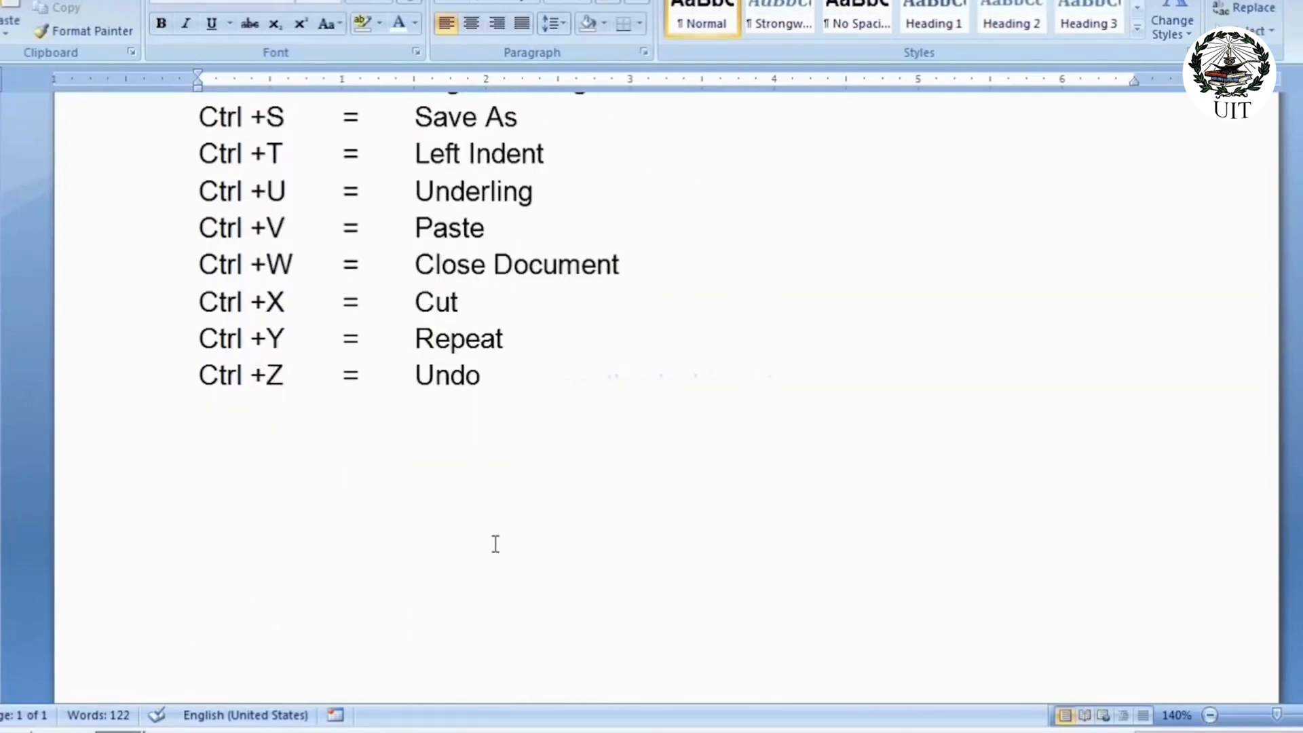
left_click(495, 542)
scroll(495, 542, "up", 2)
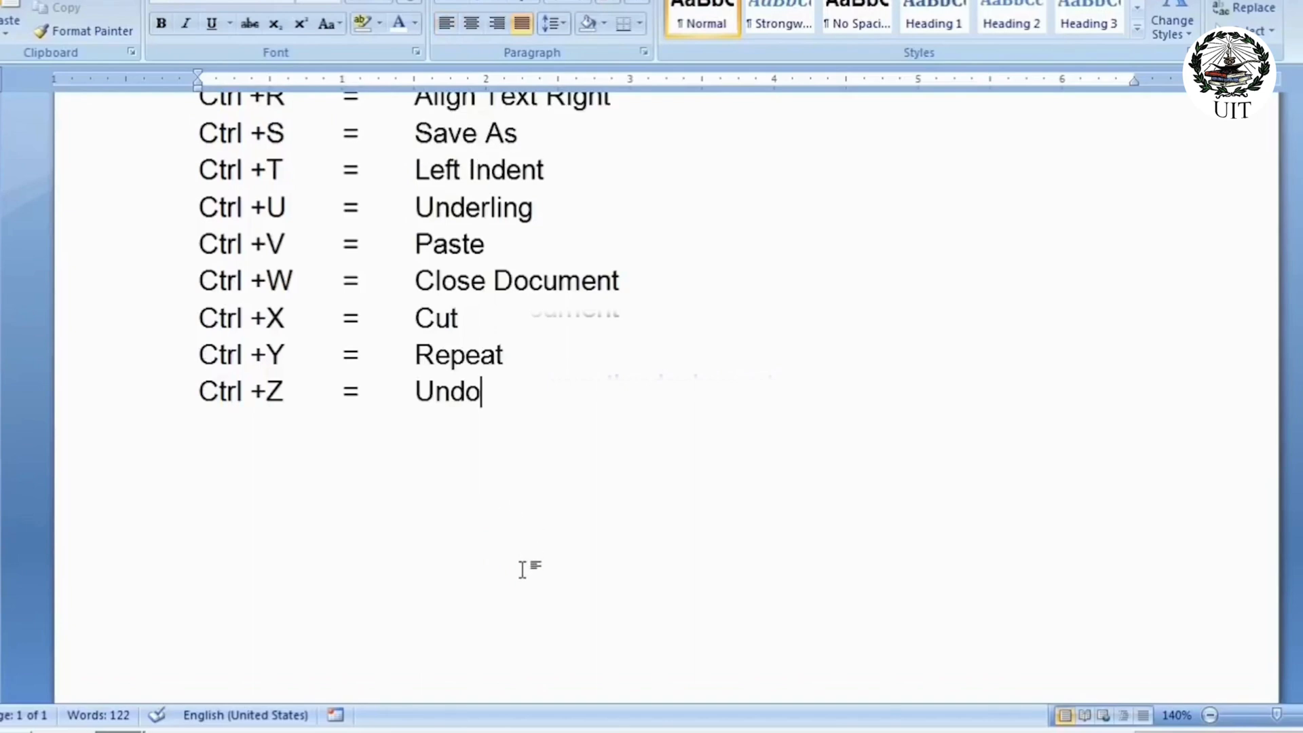
key("Return")
key("ctrl+Return")
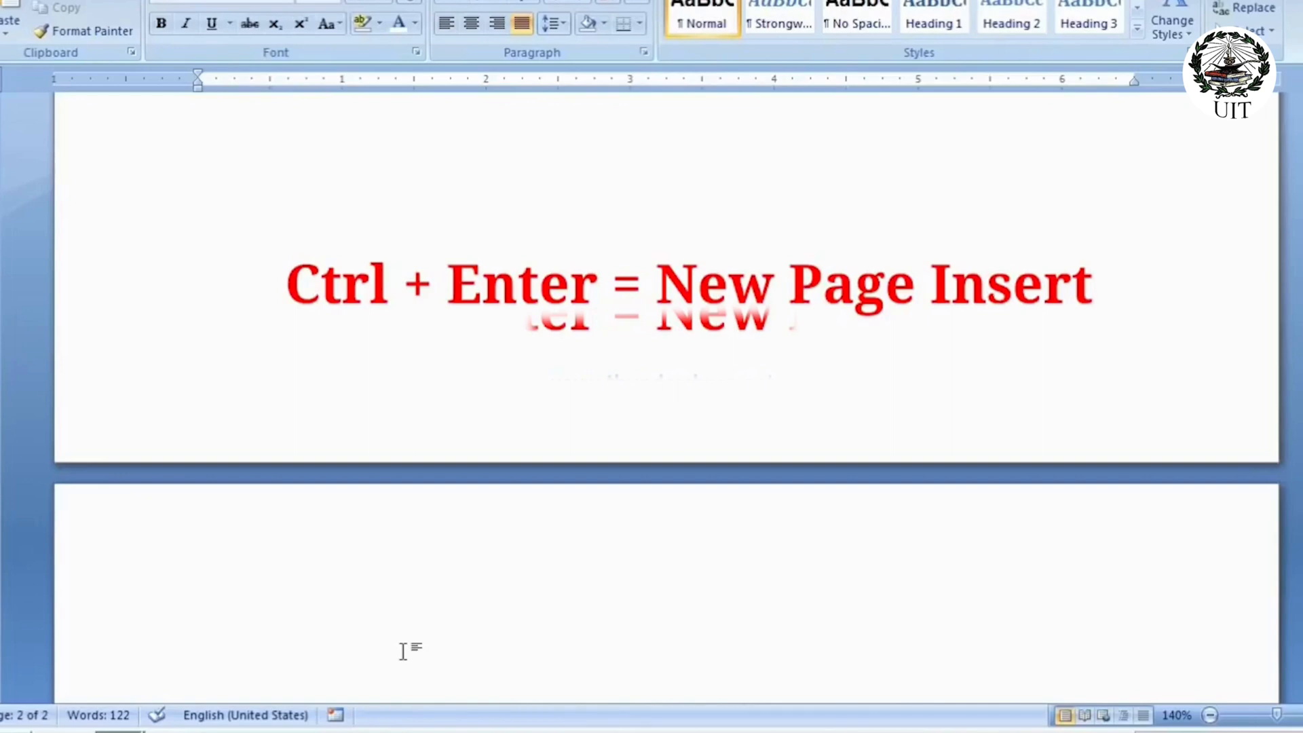
key("ctrl+Return")
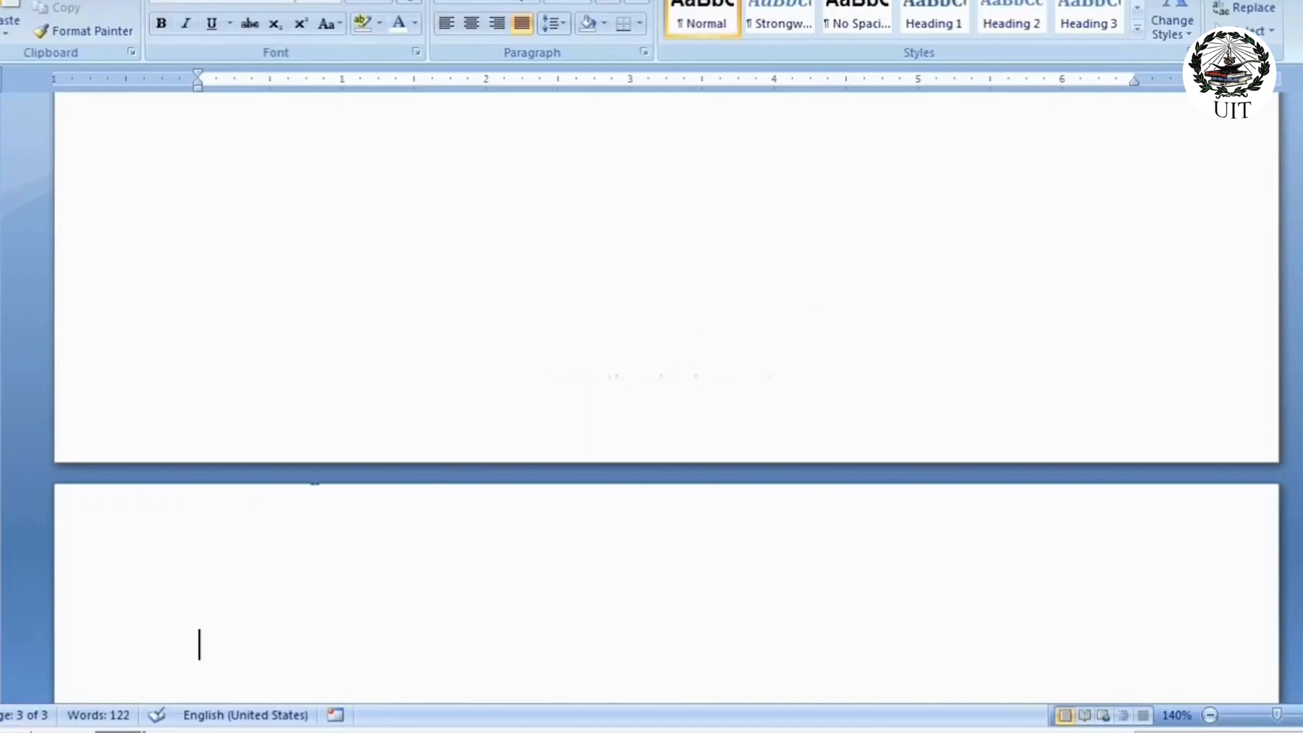
Label the second page of the document "PAGE 1" on its first line
scroll(453, 402, "up", 20)
left_click(381, 550)
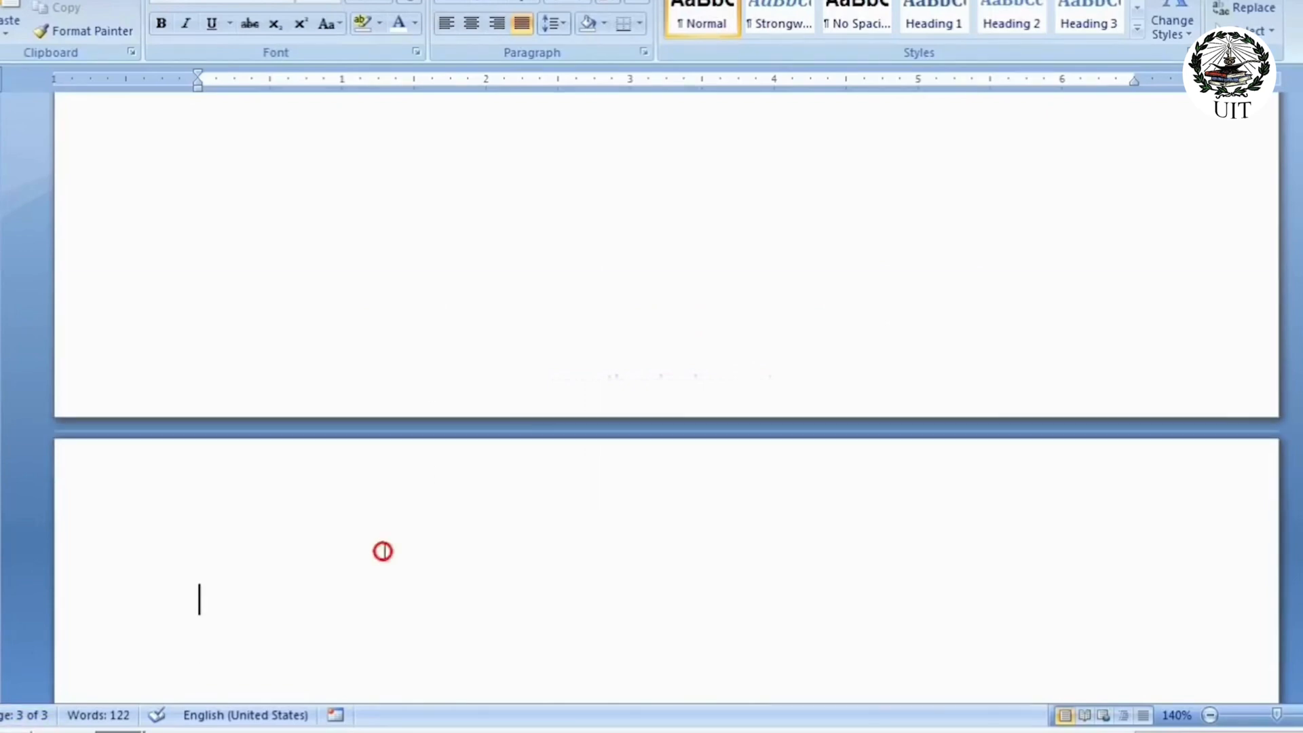
type("PAGE")
key("Tab")
type("1")
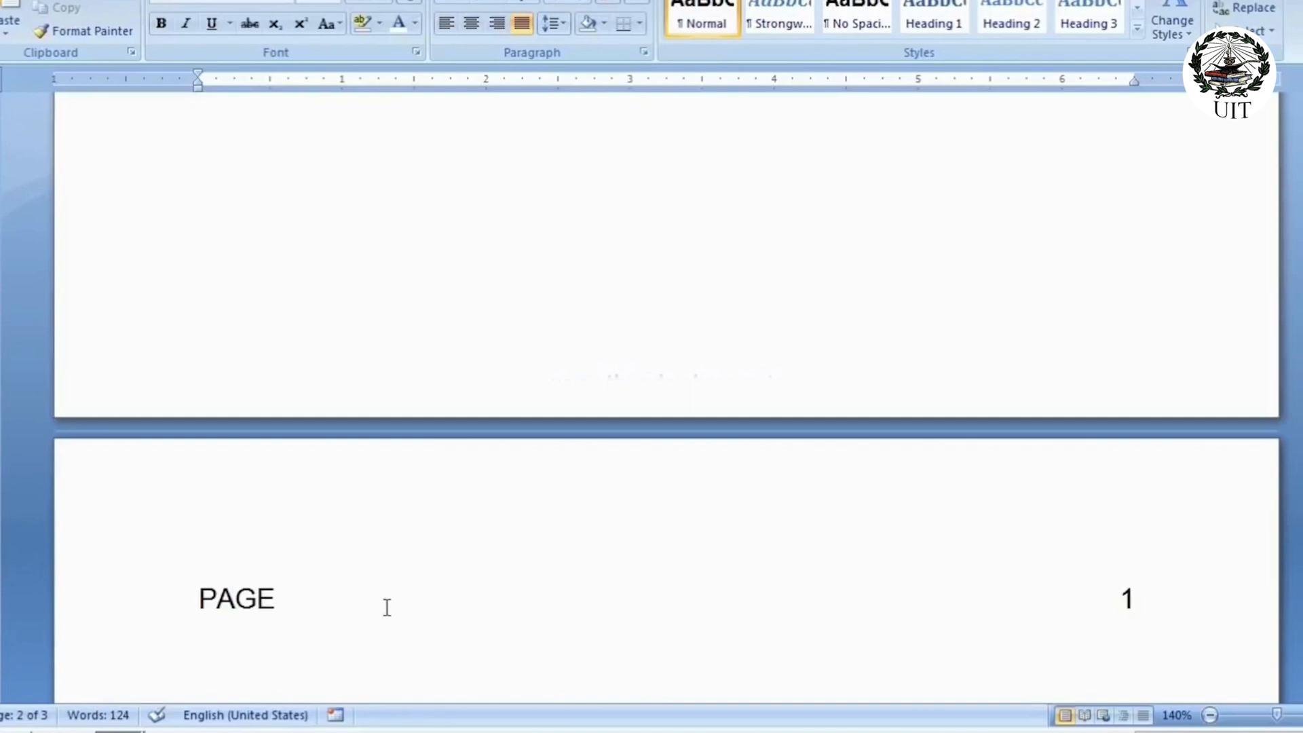
Label the third page "PAGE 2" and align that line to the left
scroll(387, 605, "down", 7)
scroll(386, 606, "down", 6)
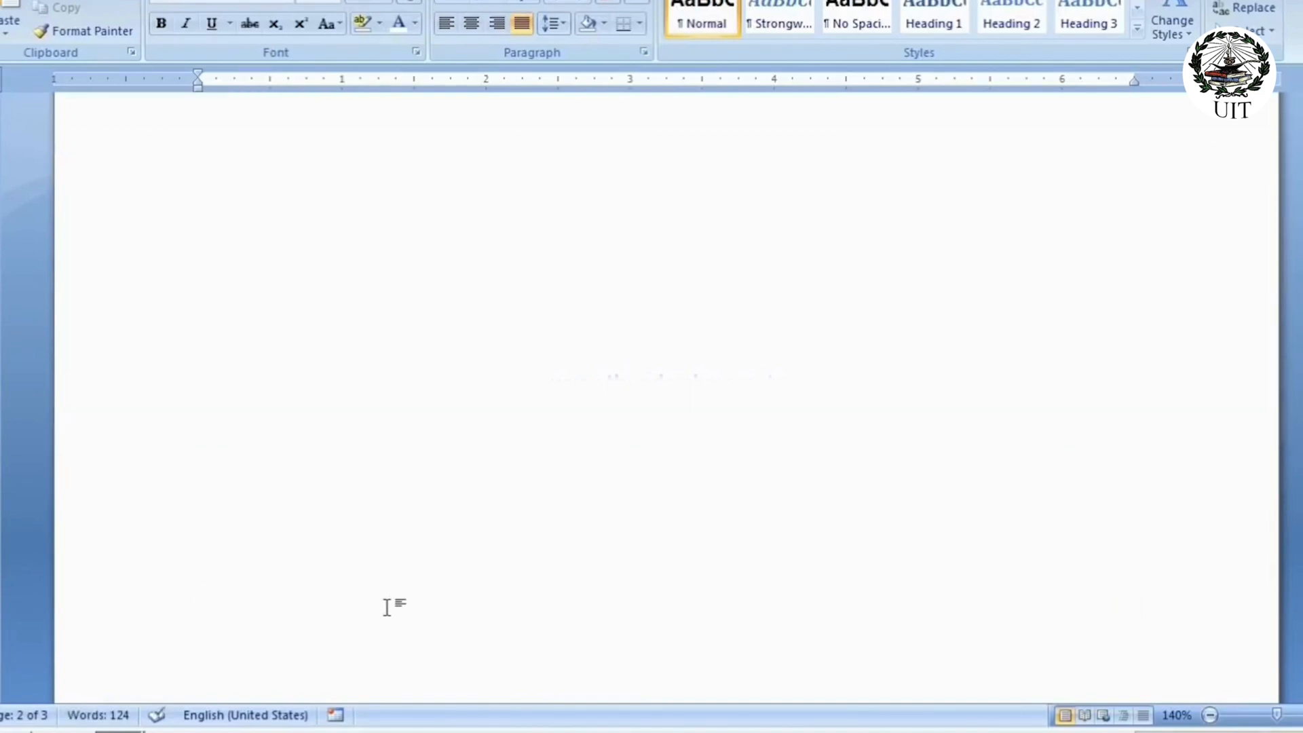
left_click(386, 604)
type("PAGE")
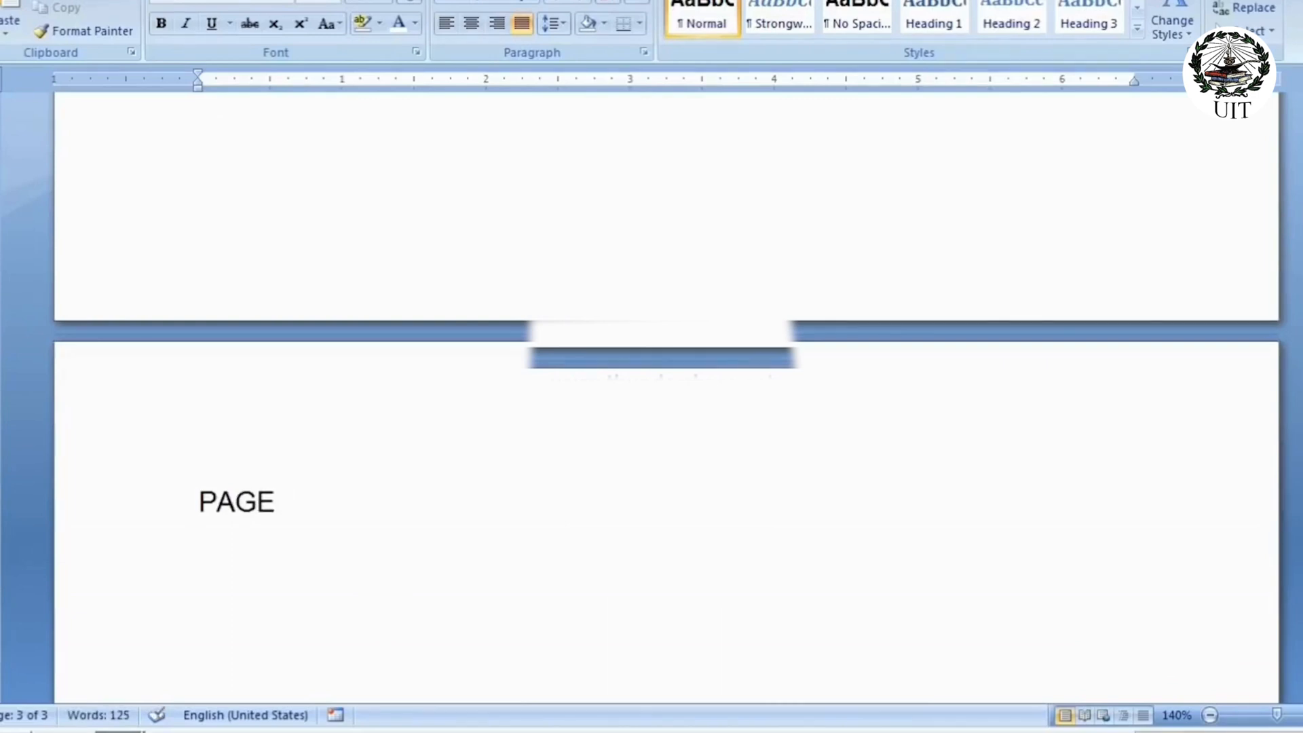
left_click(446, 23)
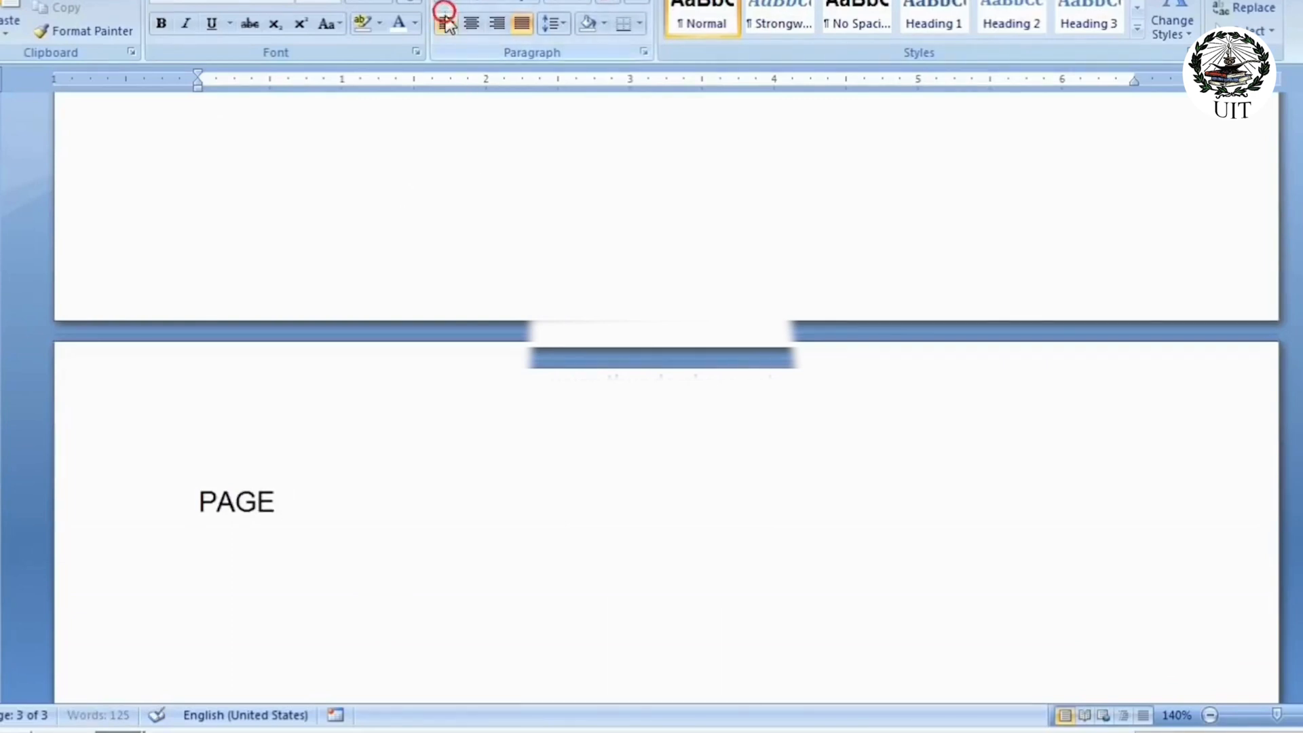
type("2")
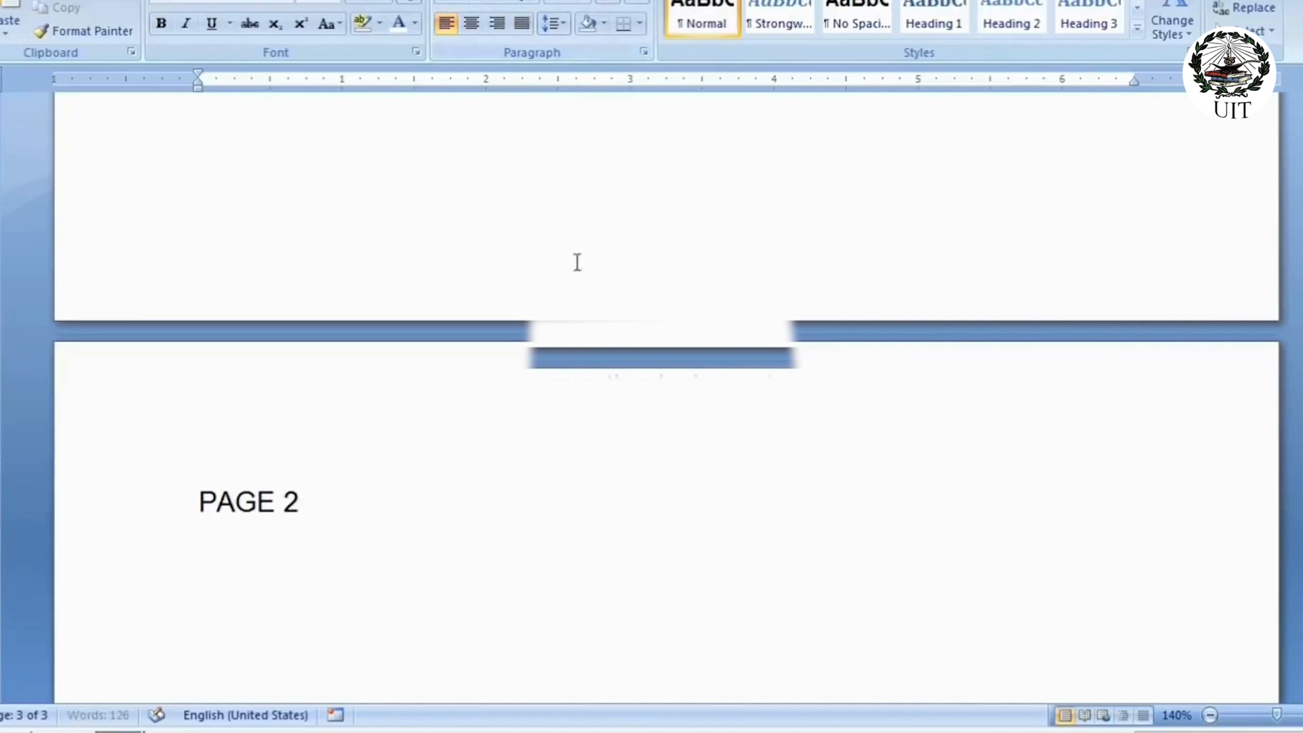
From the shortcut list on the first page, use Go To to jump to page 3, and close the dialog
scroll(576, 358, "down", 5)
scroll(576, 357, "up", 10)
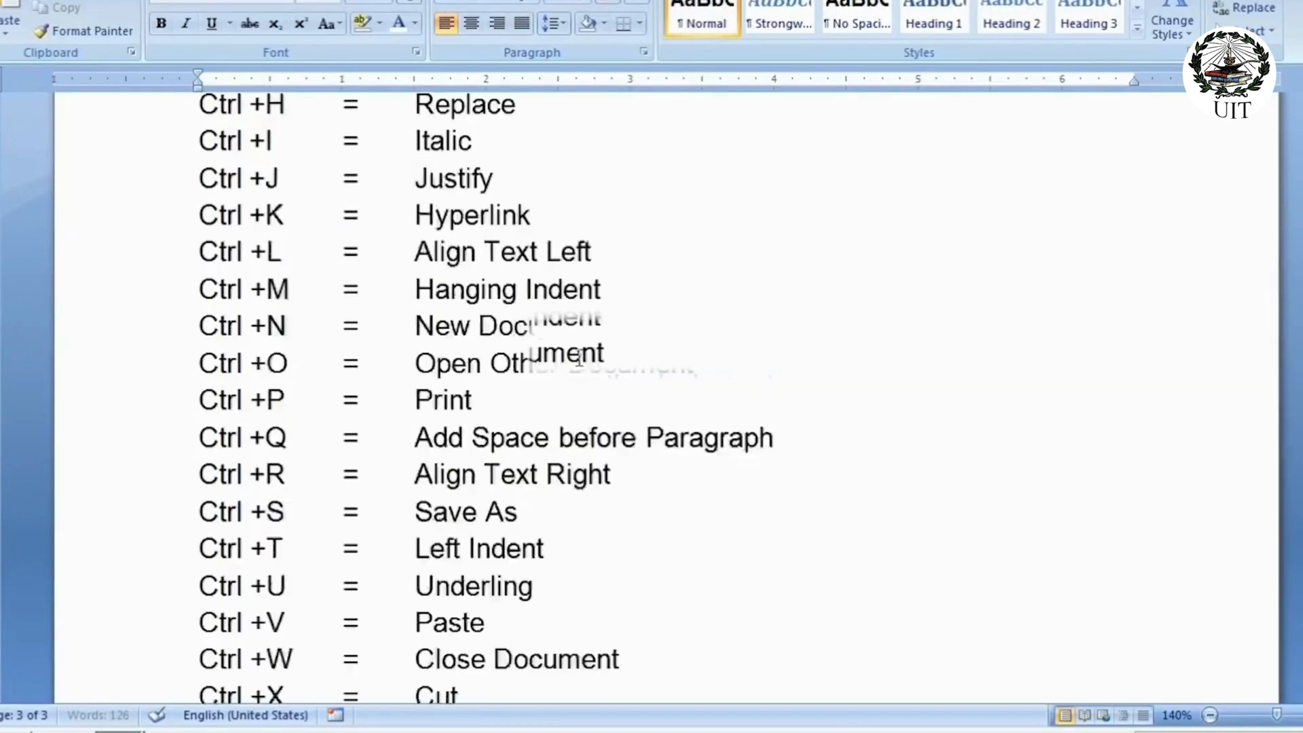
scroll(563, 339, "up", 2)
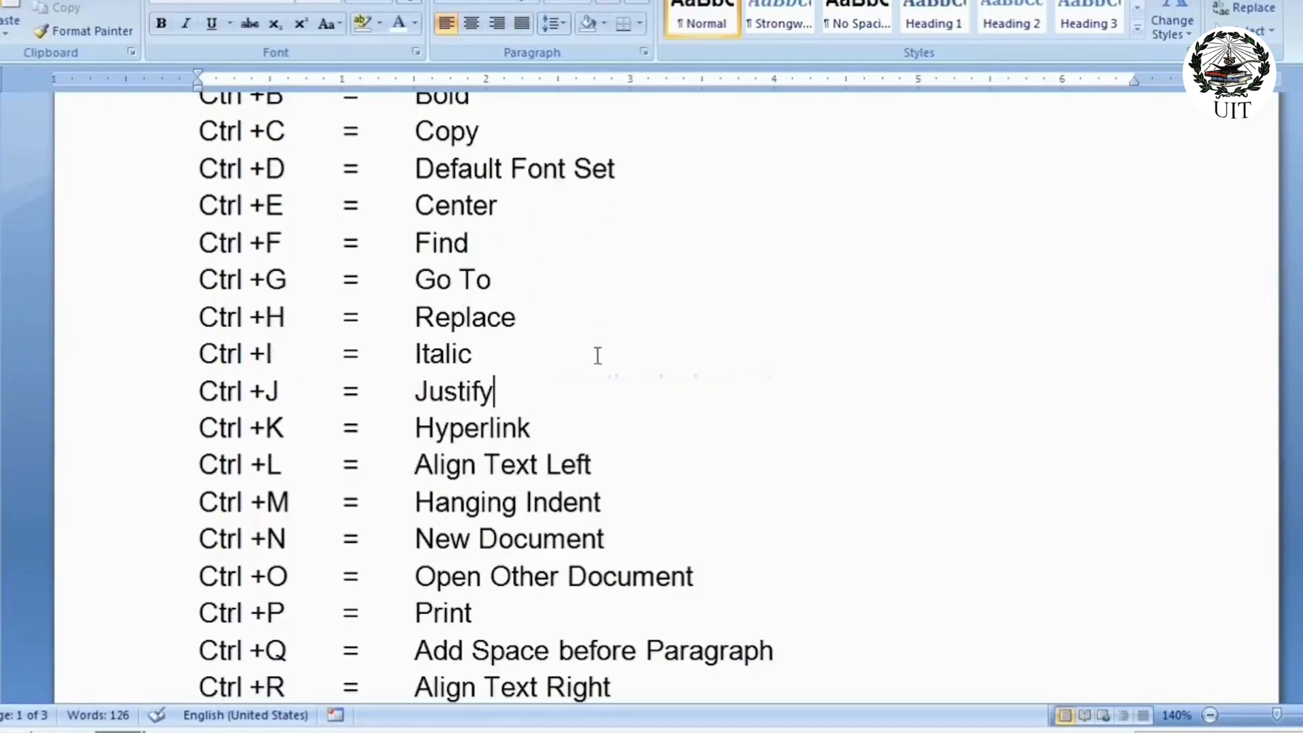
key("ctrl+g")
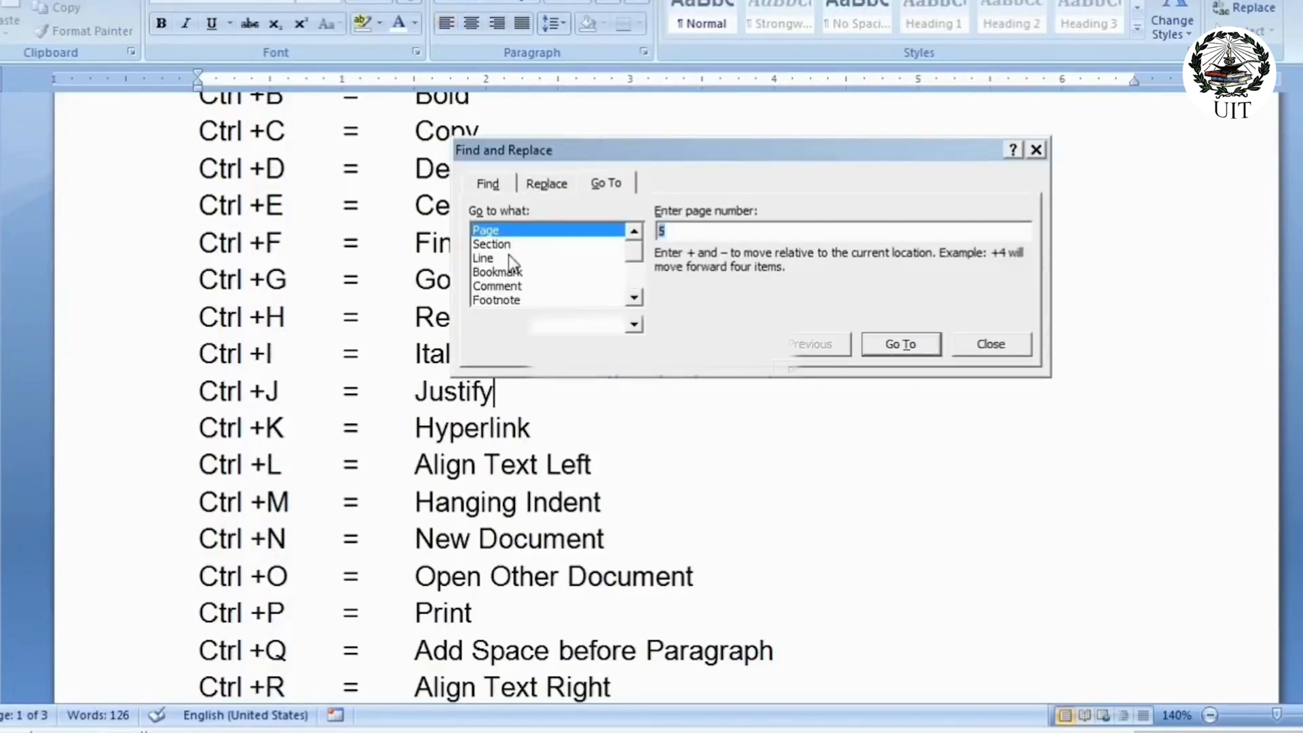
left_click(483, 232)
double_click(686, 235)
type("3")
left_click(895, 345)
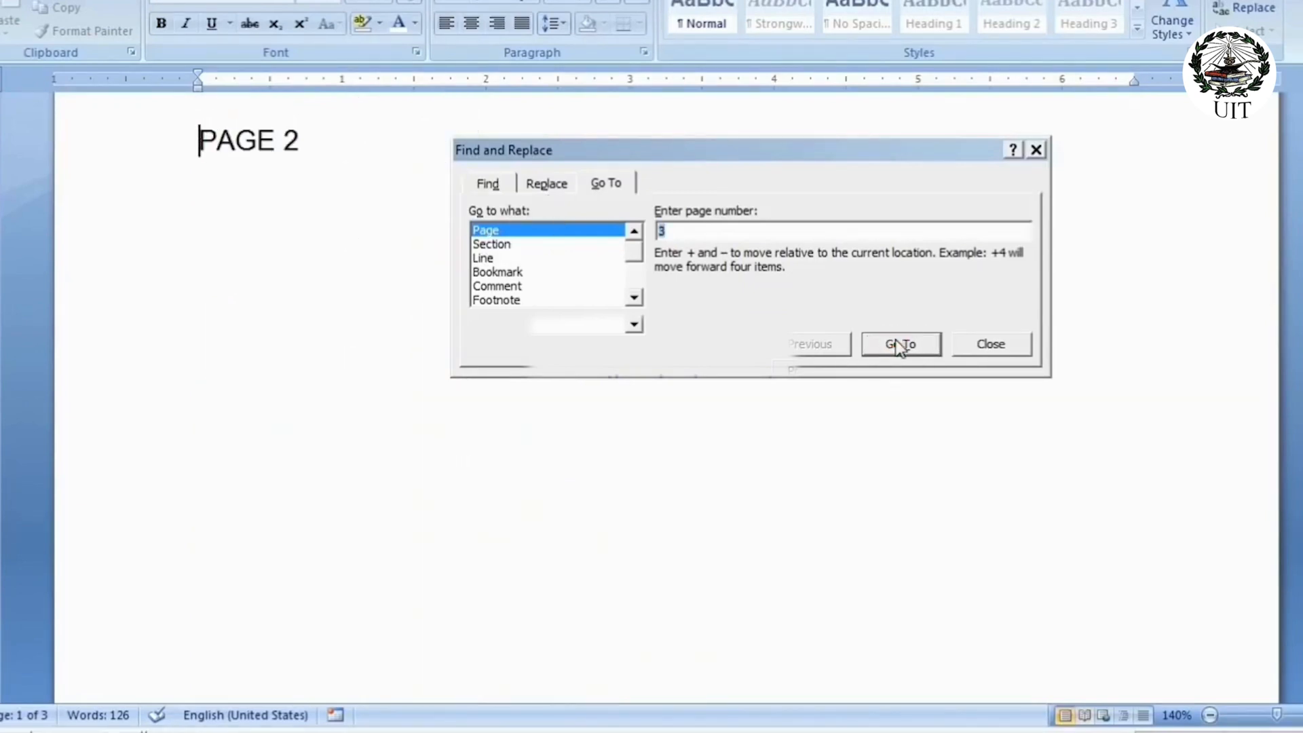
left_click(977, 344)
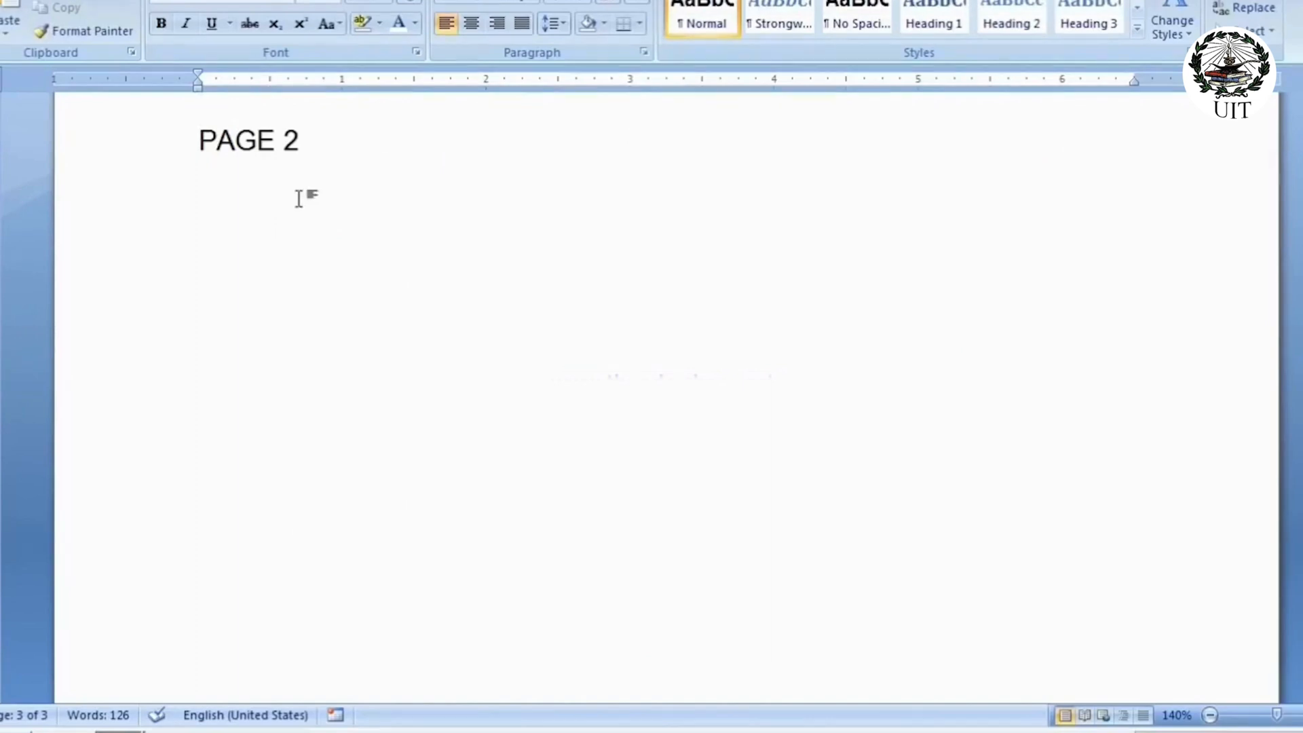
Highlight the "PAGE 2" label on the third page and return to the shortcut list on the first page
scroll(299, 197, "up", 2)
left_click(315, 281)
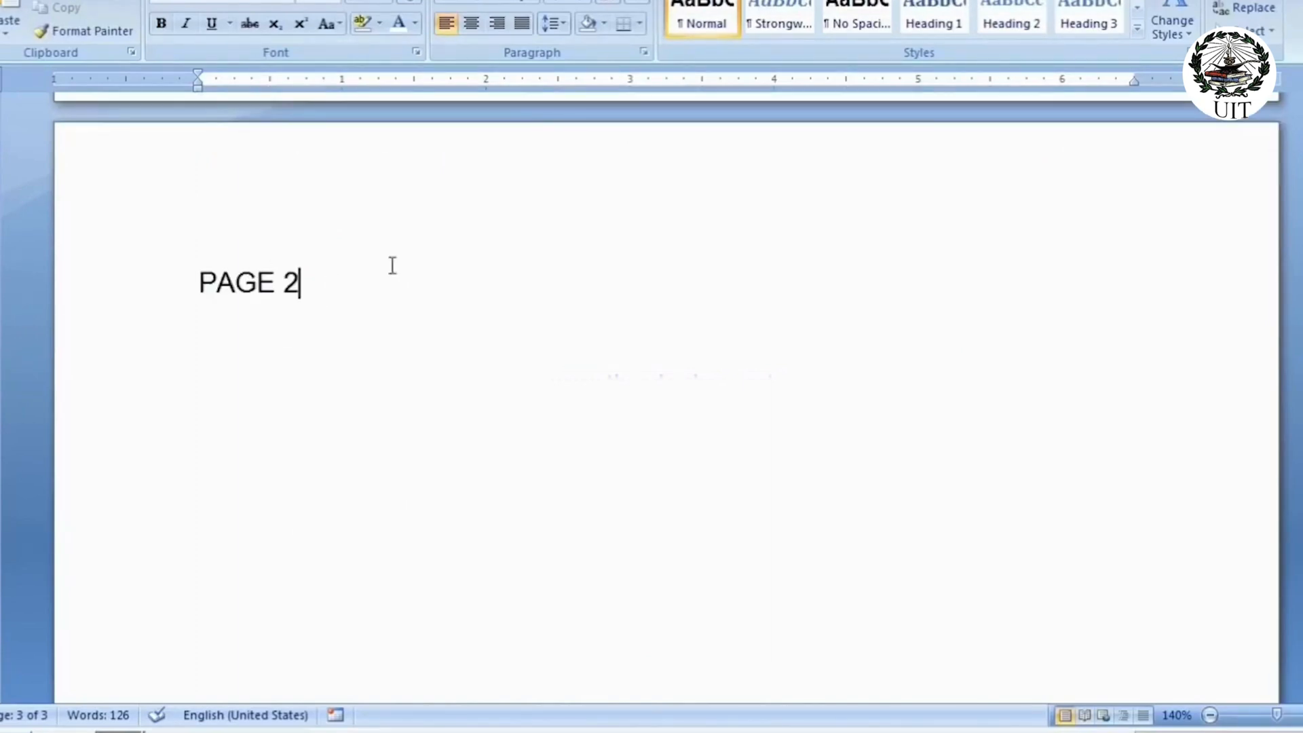
left_click_drag(337, 294, 192, 276)
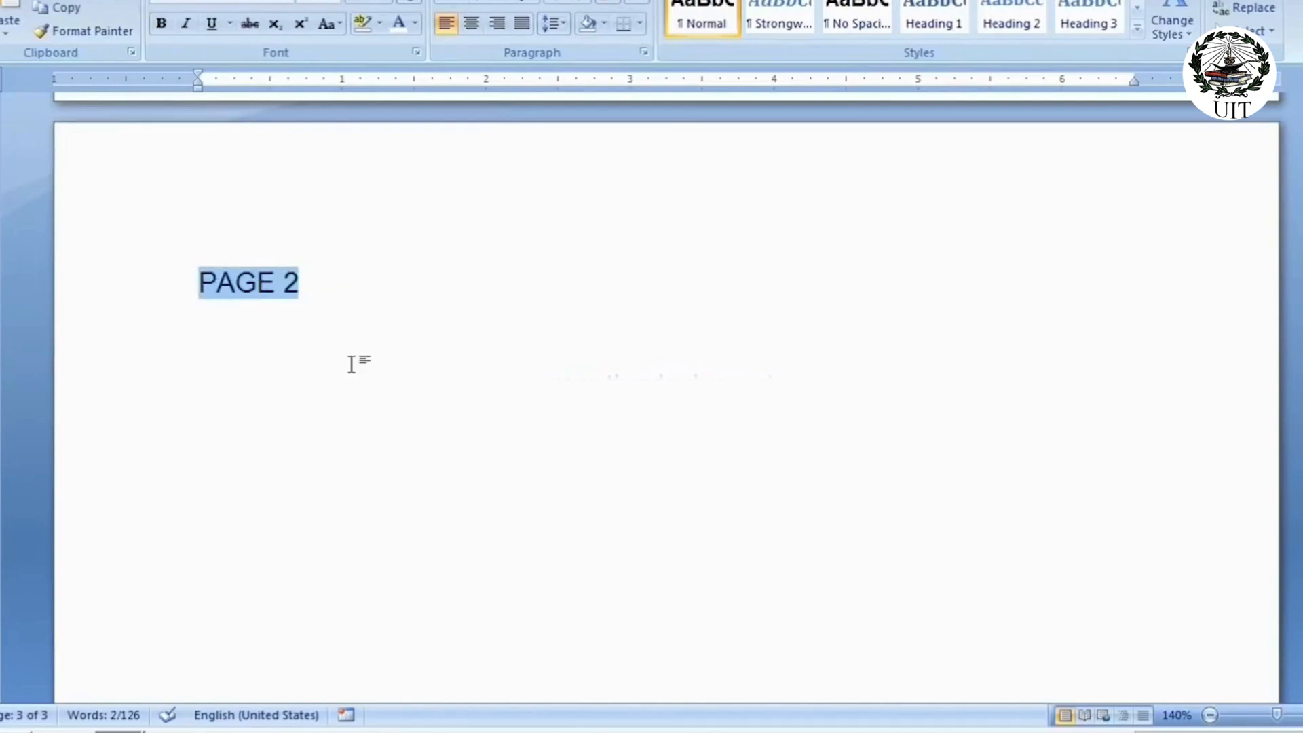
scroll(351, 364, "up", 15)
scroll(352, 364, "up", 7)
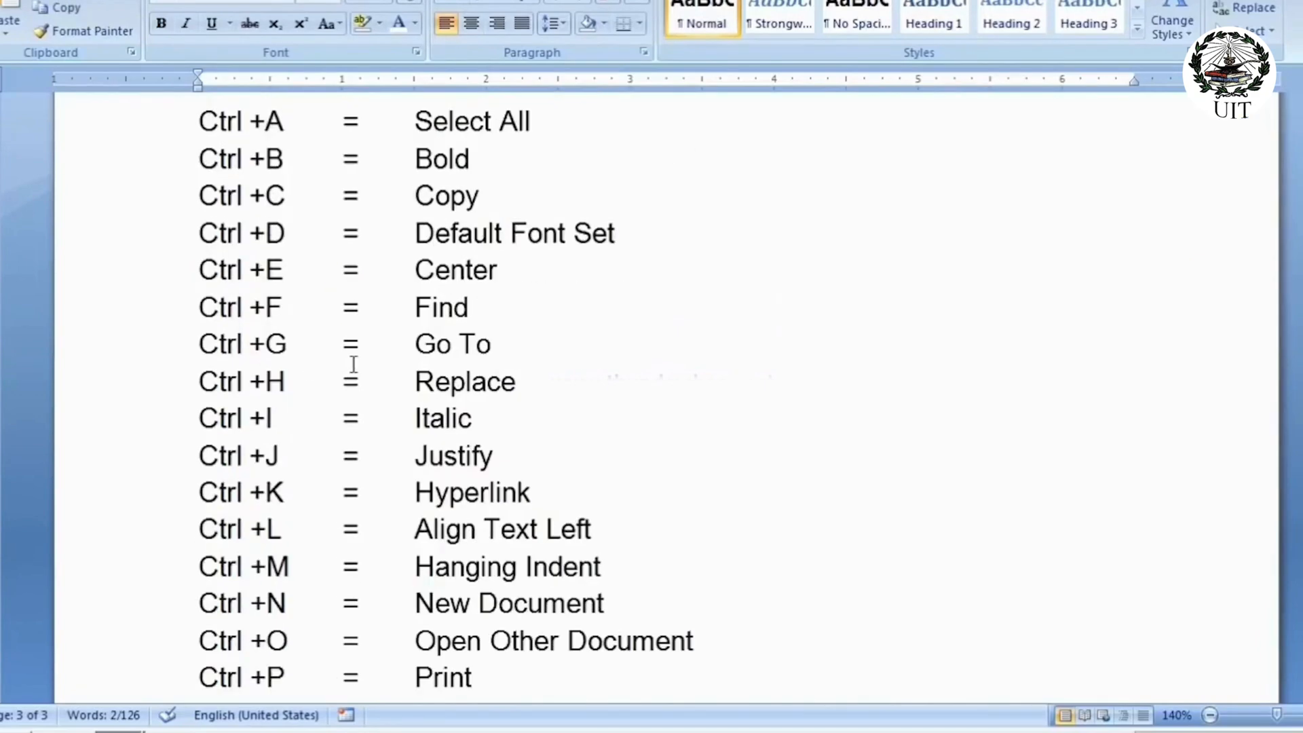
left_click(287, 233)
Change the label on the second page to "PAGE 2"
scroll(317, 327, "down", 18)
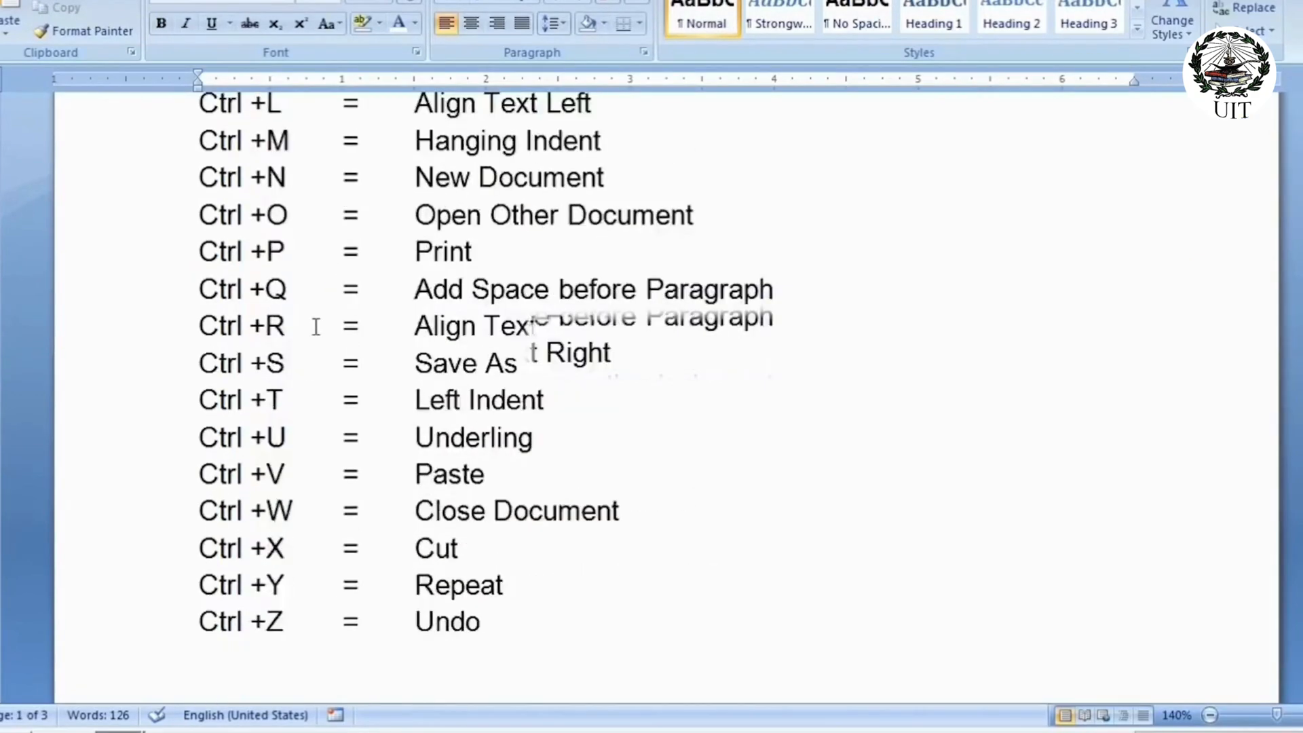
left_click(309, 382)
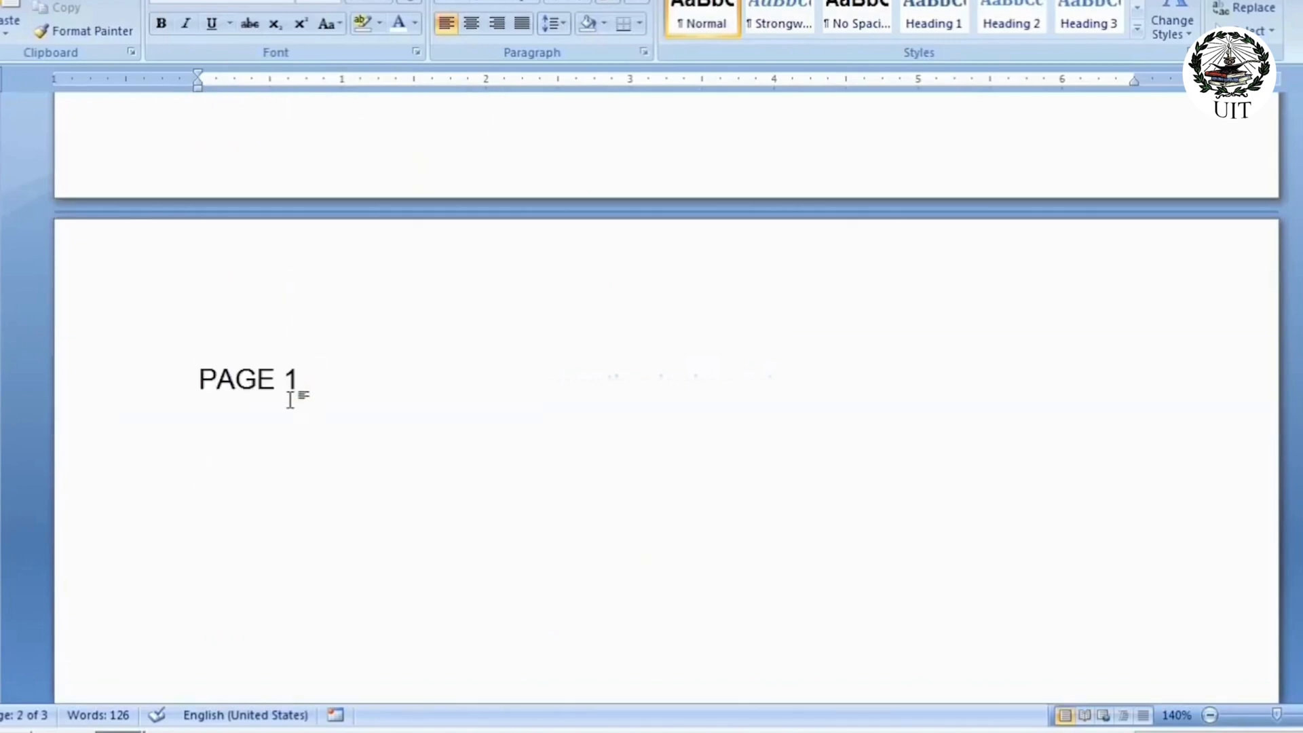
key("BackSpace")
type("2")
key("ctrl+Return")
Change the label on the third page to "PAGE 3"
scroll(291, 404, "down", 3)
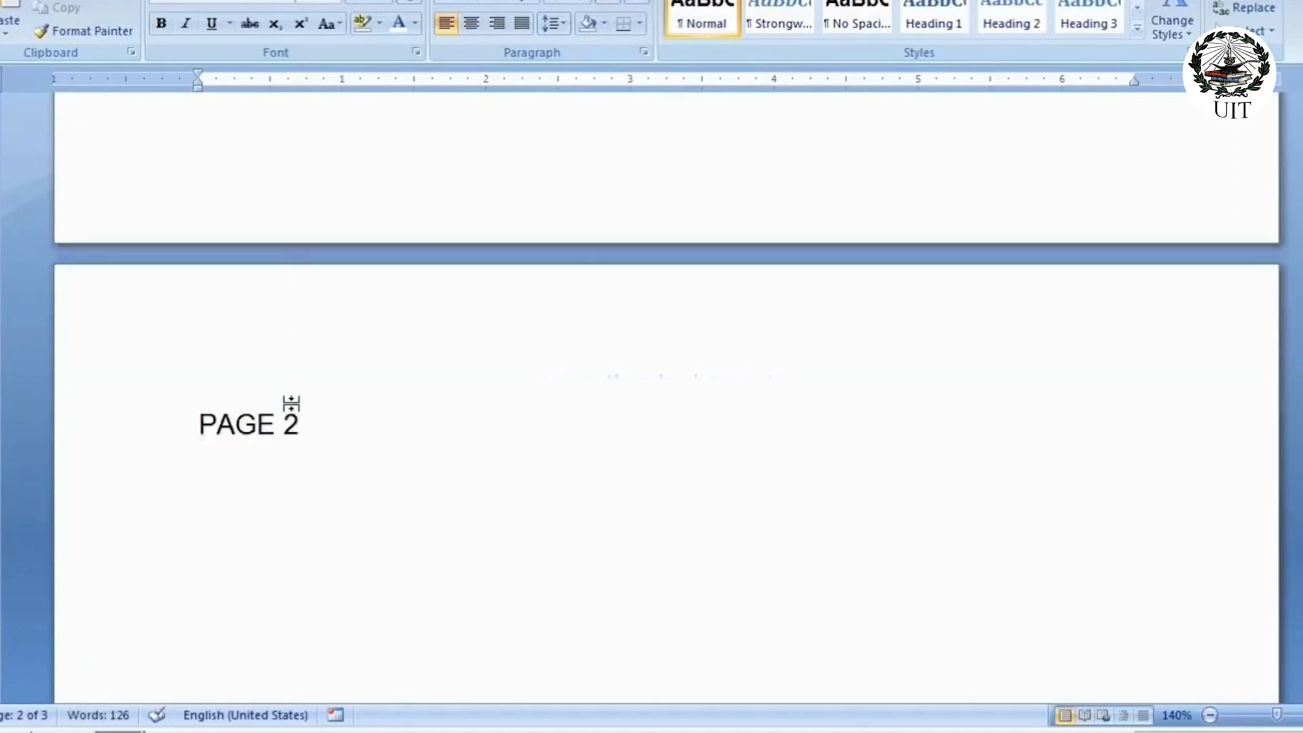
left_click(297, 373)
key("BackSpace")
type("3")
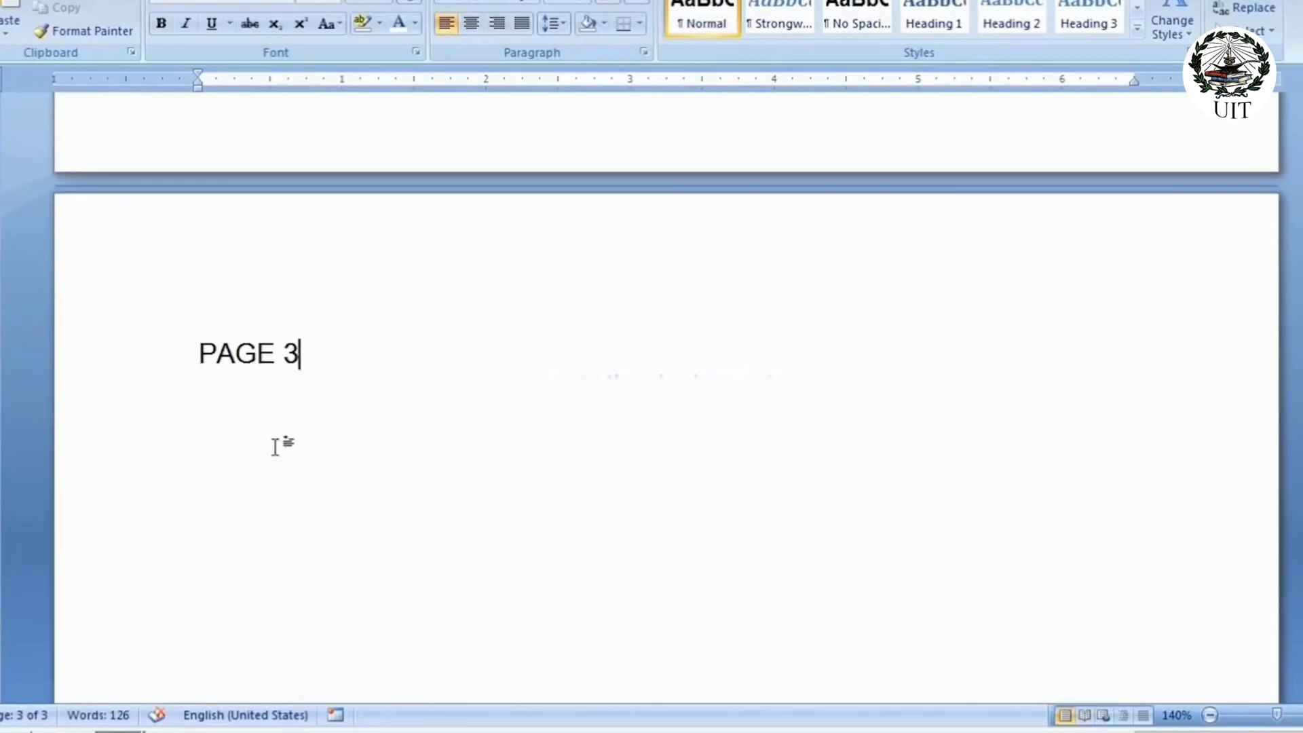
Use Go To to jump from the third page to page 1, and close the dialog
key("ctrl+g")
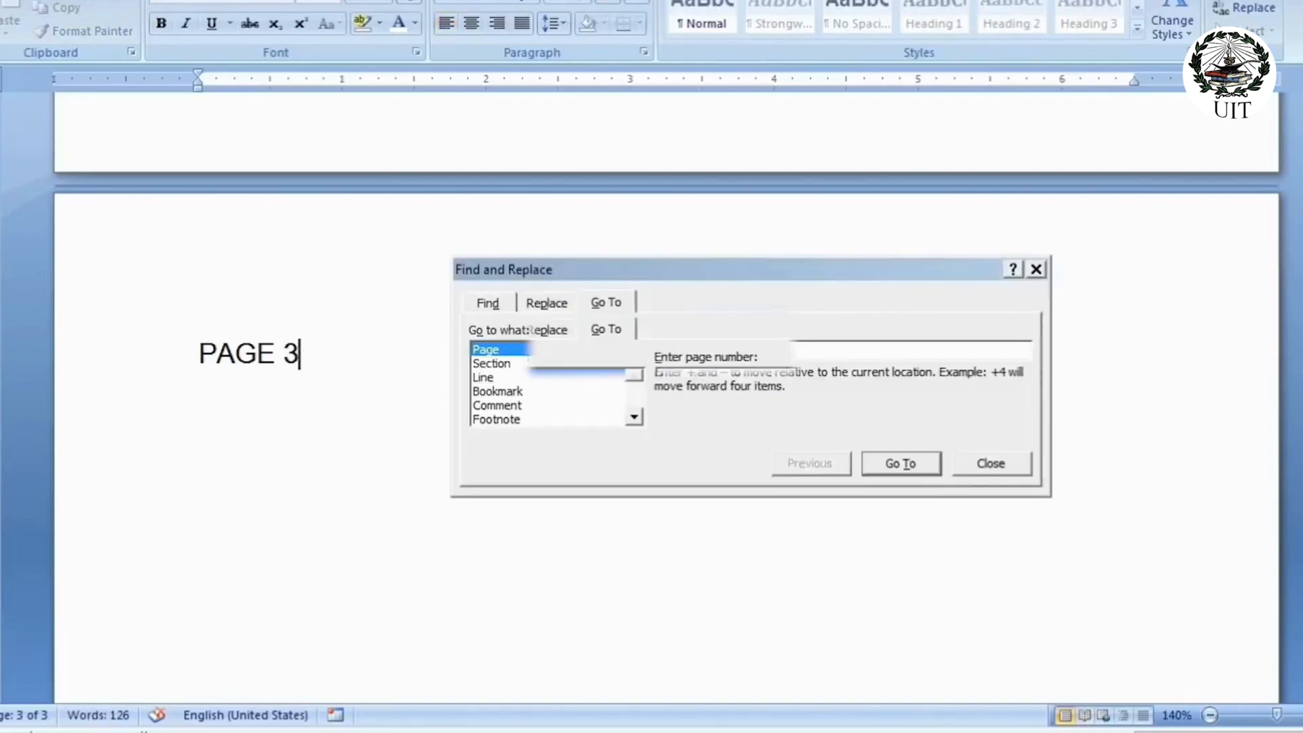
left_click(901, 465)
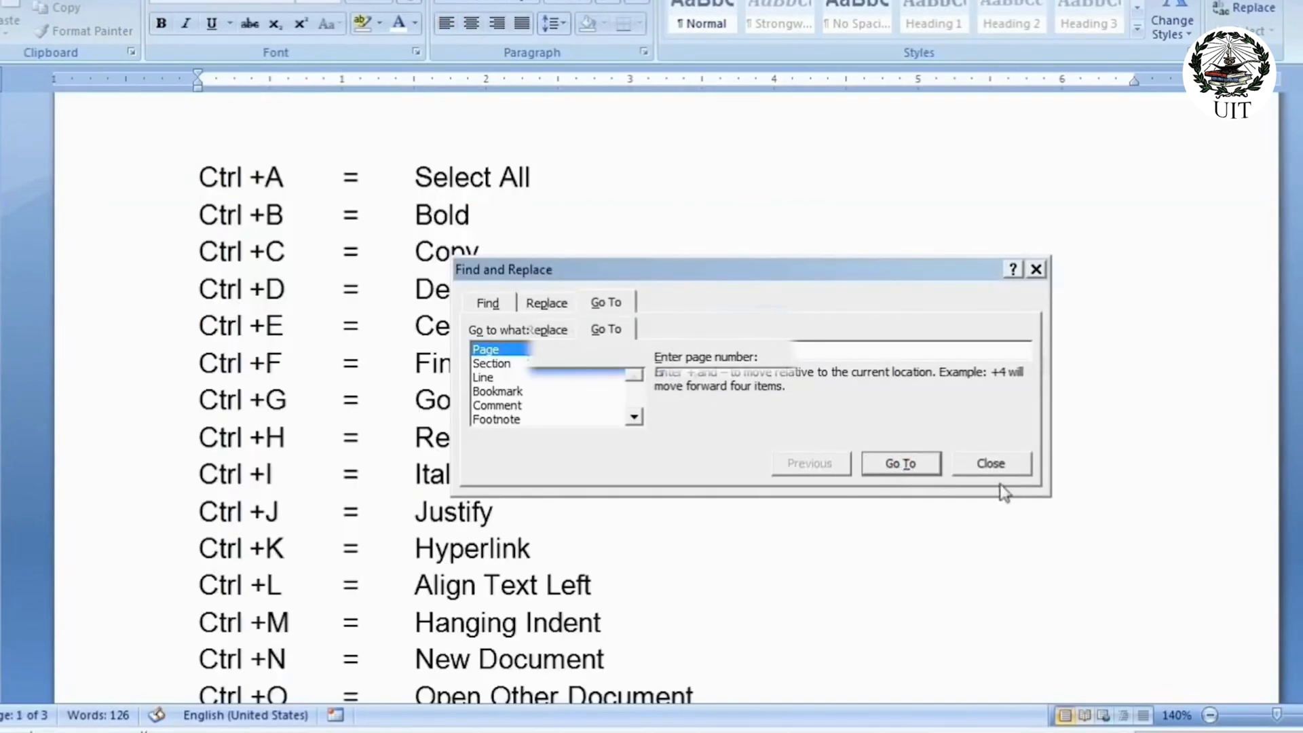
left_click(994, 464)
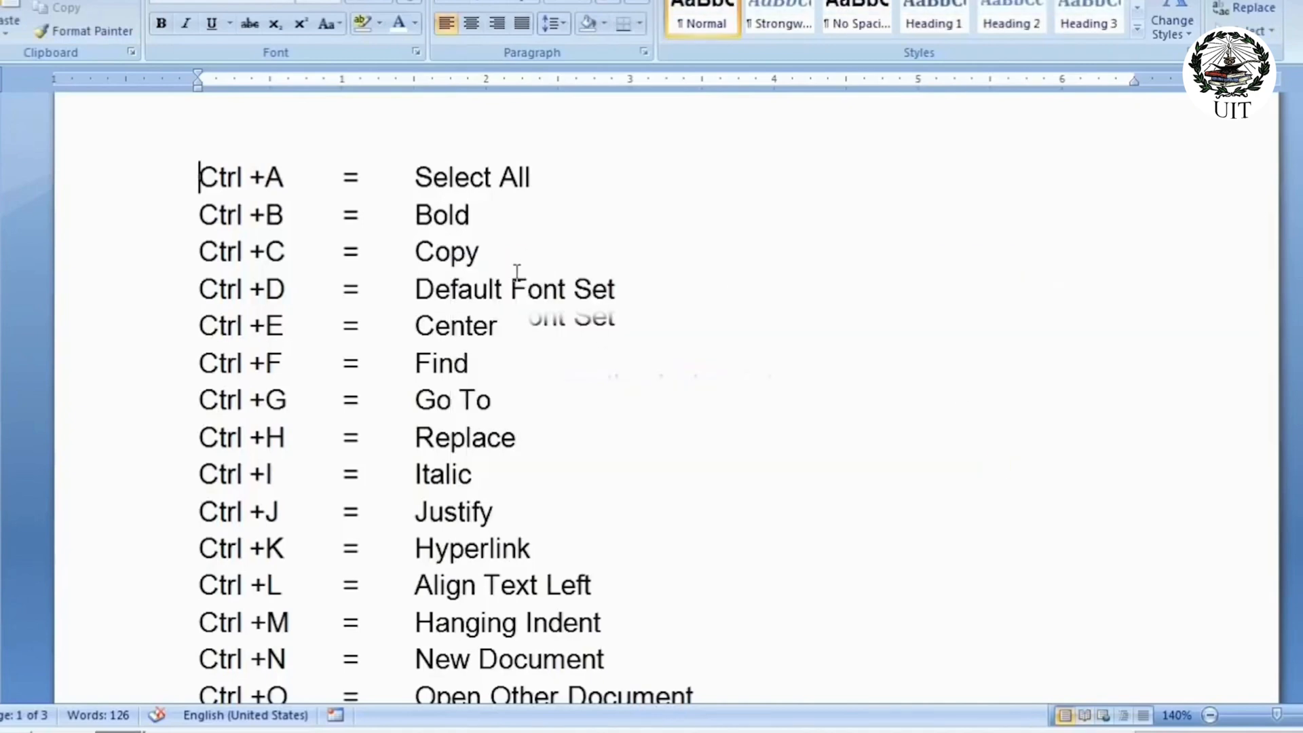
Open Go To from the "Go To" row of the shortcut list and set the target to line 8
left_click(503, 400)
key("ctrl+g")
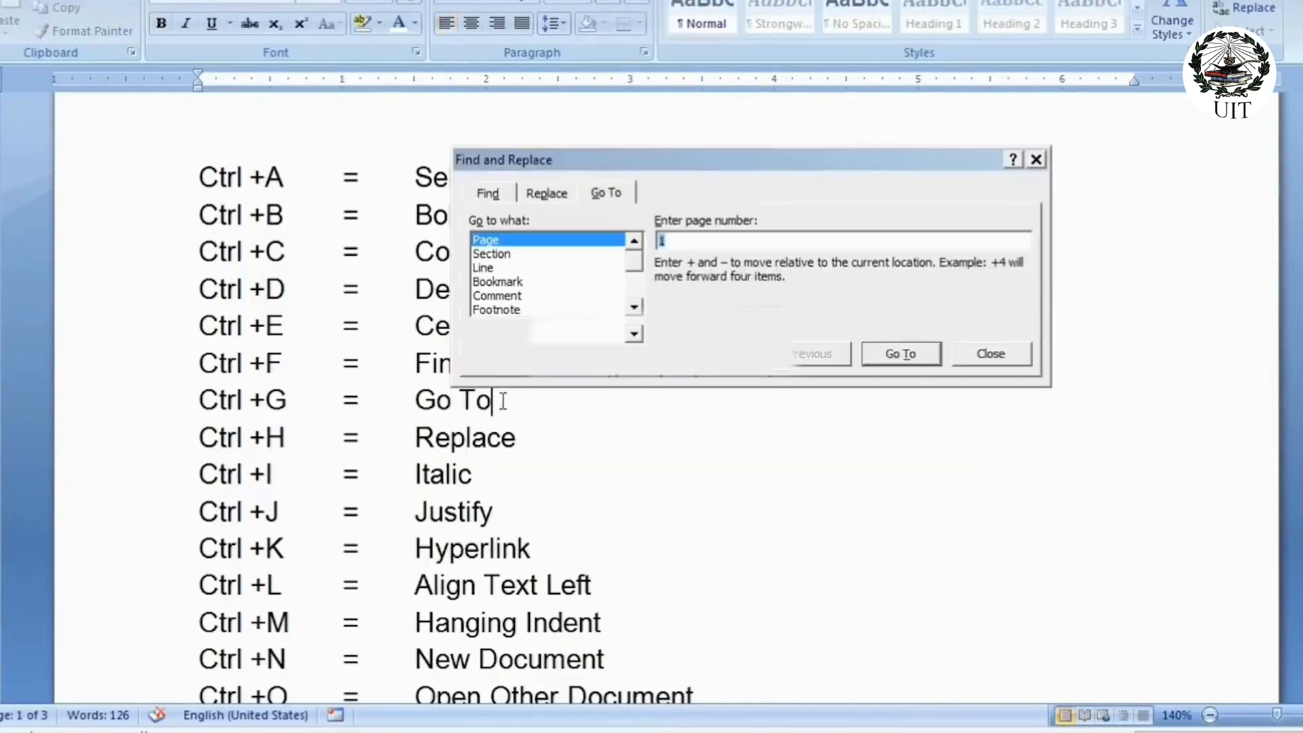
left_click(490, 268)
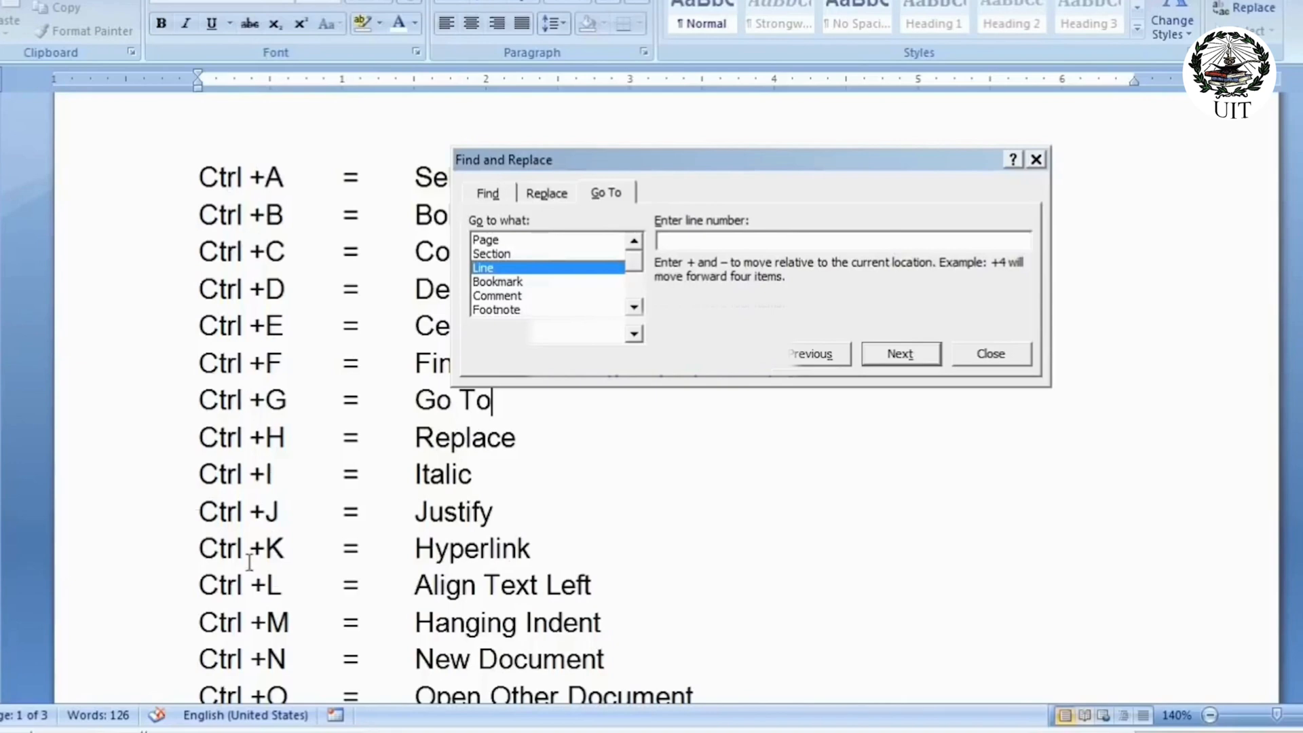
left_click(737, 238)
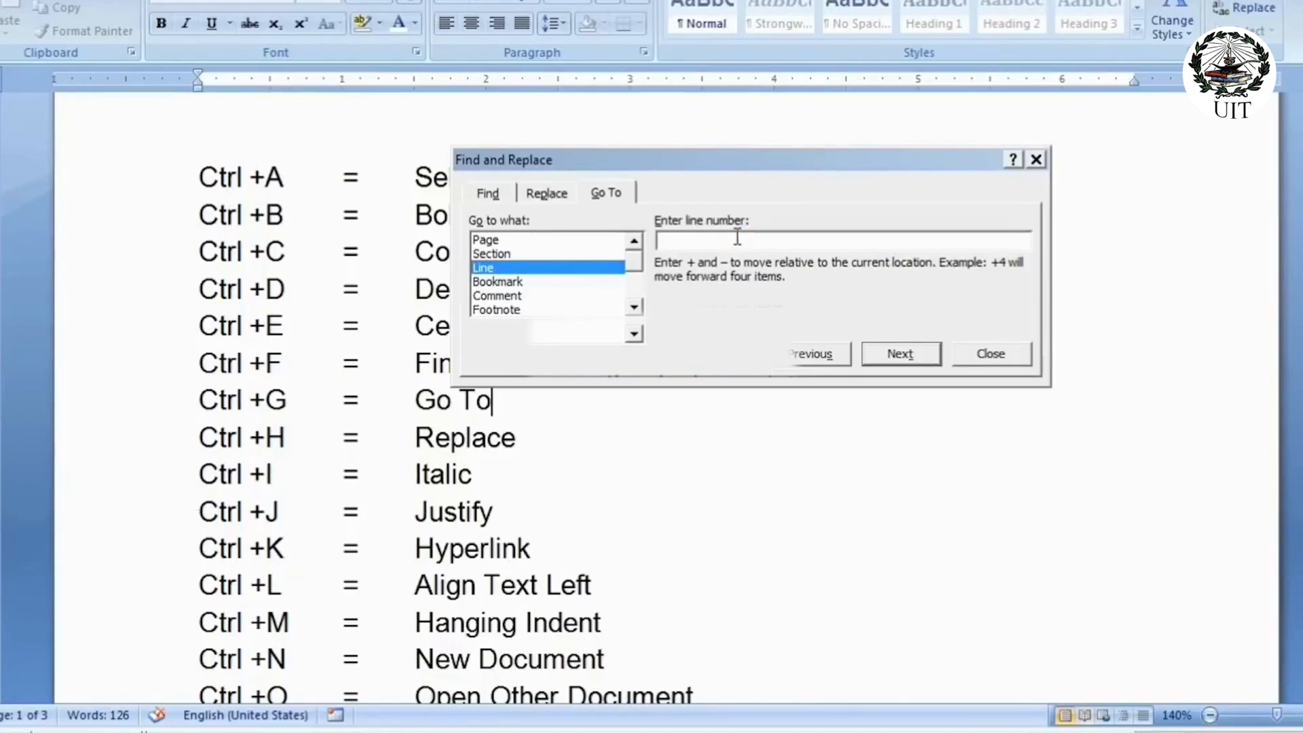
type("8")
Count down the list to the eighth line, Ctrl +H, and return the cursor to the first line
left_click(251, 253)
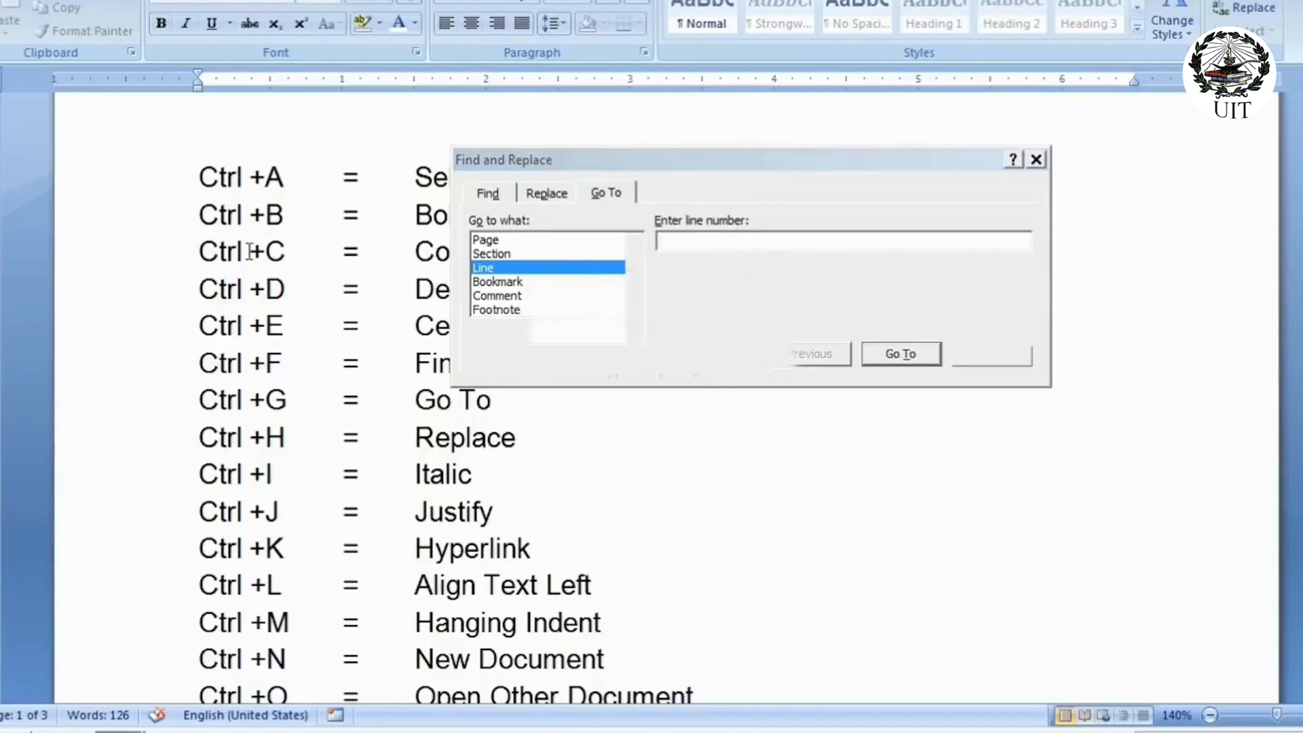
left_click(253, 296)
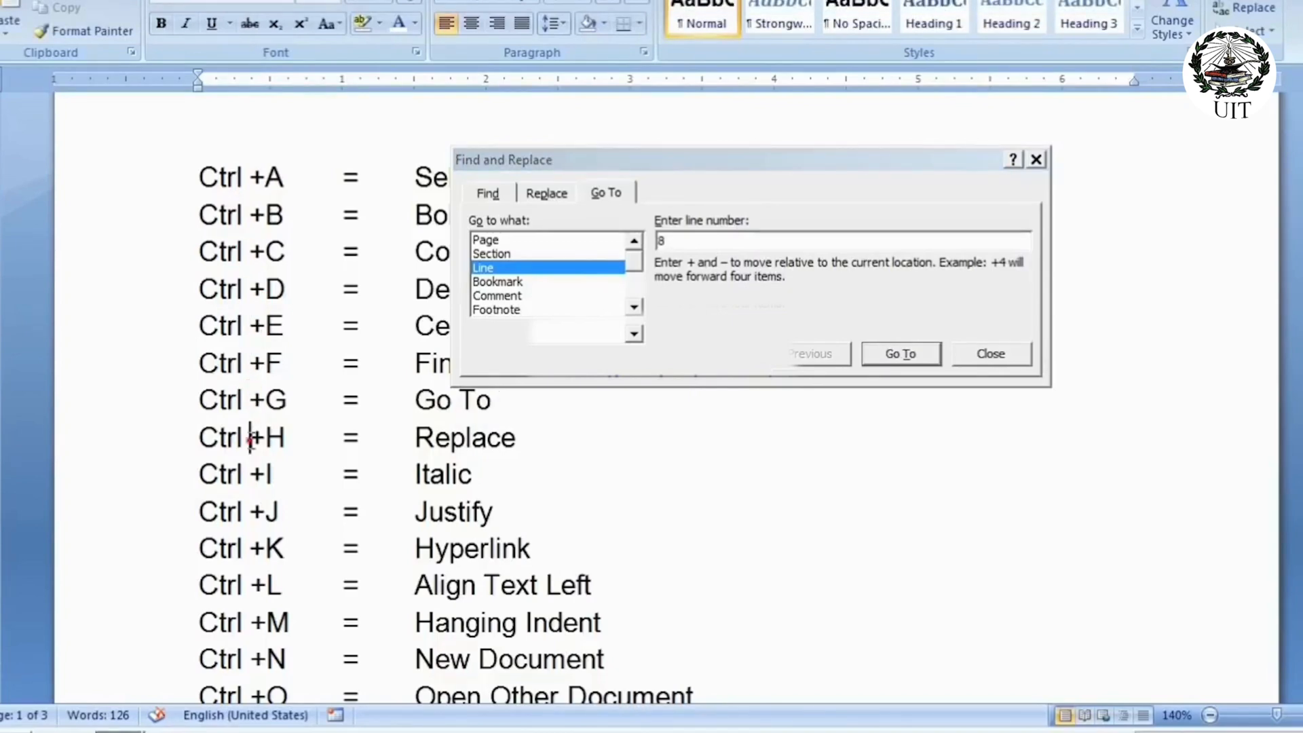
left_click(200, 438)
left_click_drag(200, 438, 451, 445)
left_click(450, 445)
left_click(227, 178)
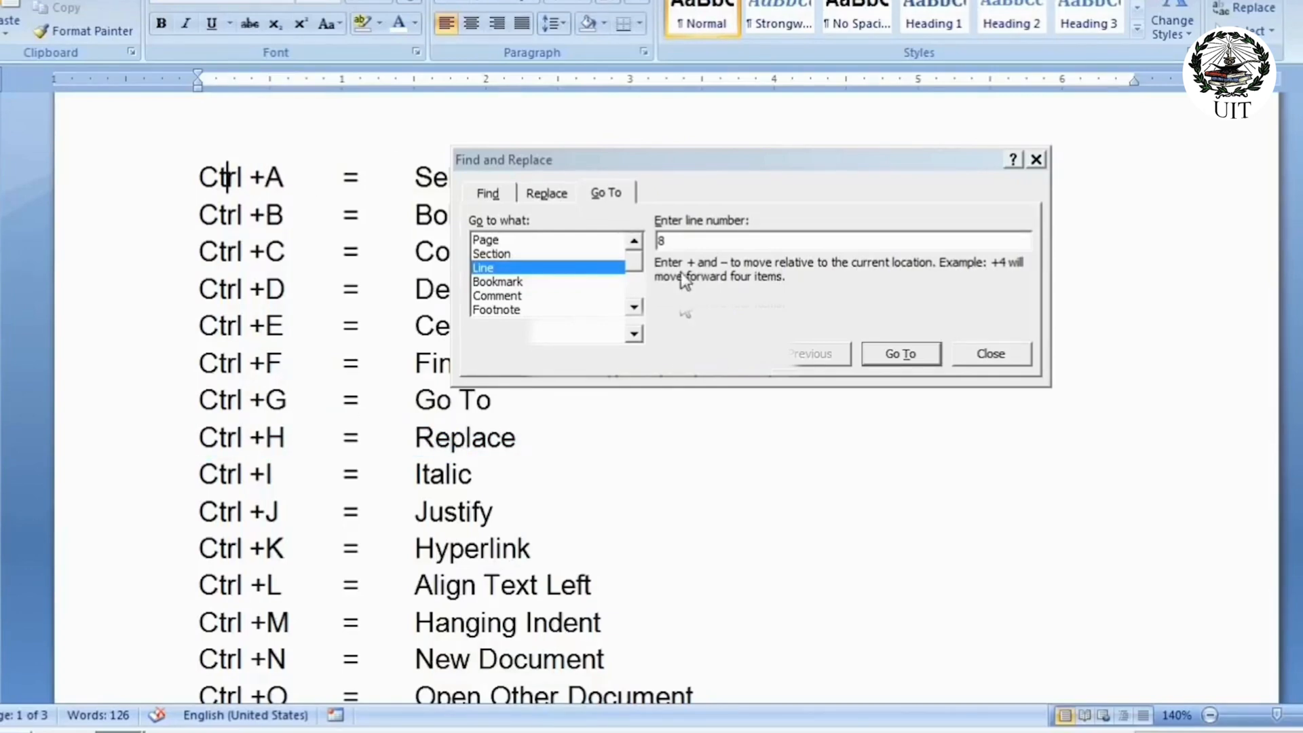
Jump to line 8 with Go To and close the dialog
left_click(675, 245)
left_click(894, 355)
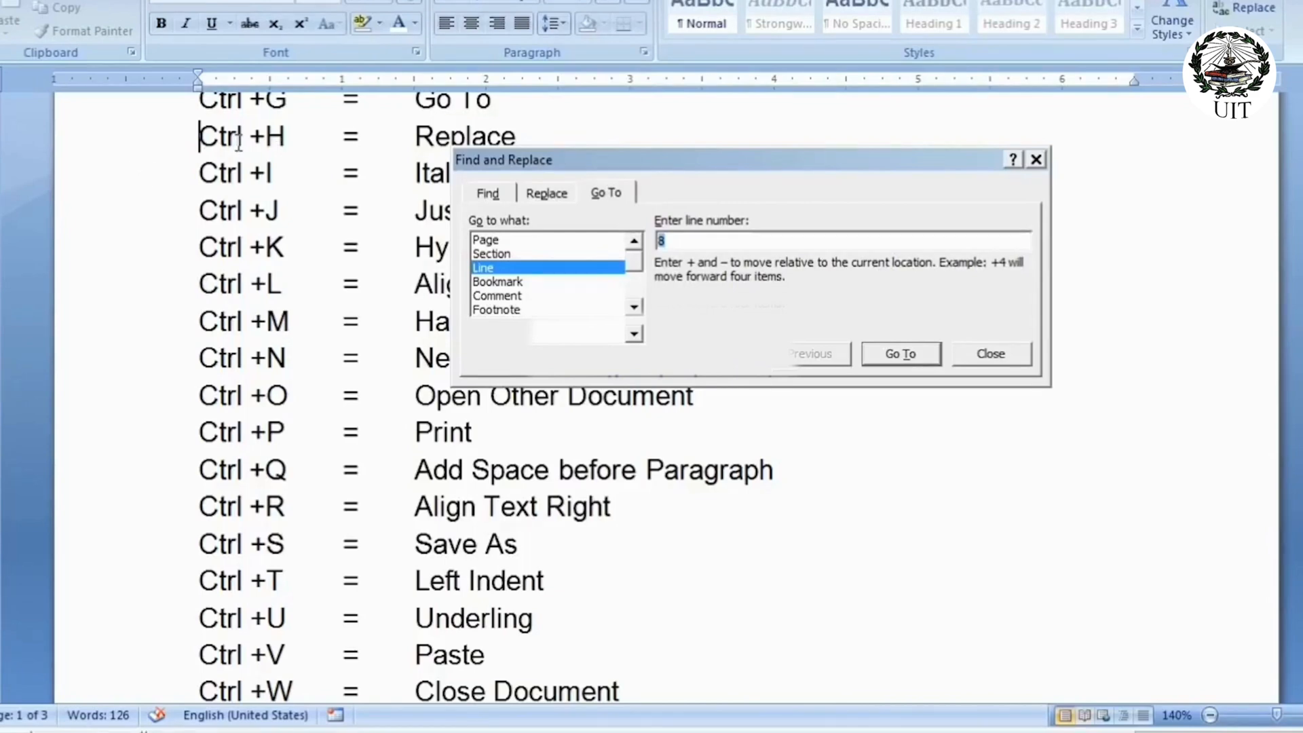
left_click(999, 357)
scroll(657, 500, "up", 4)
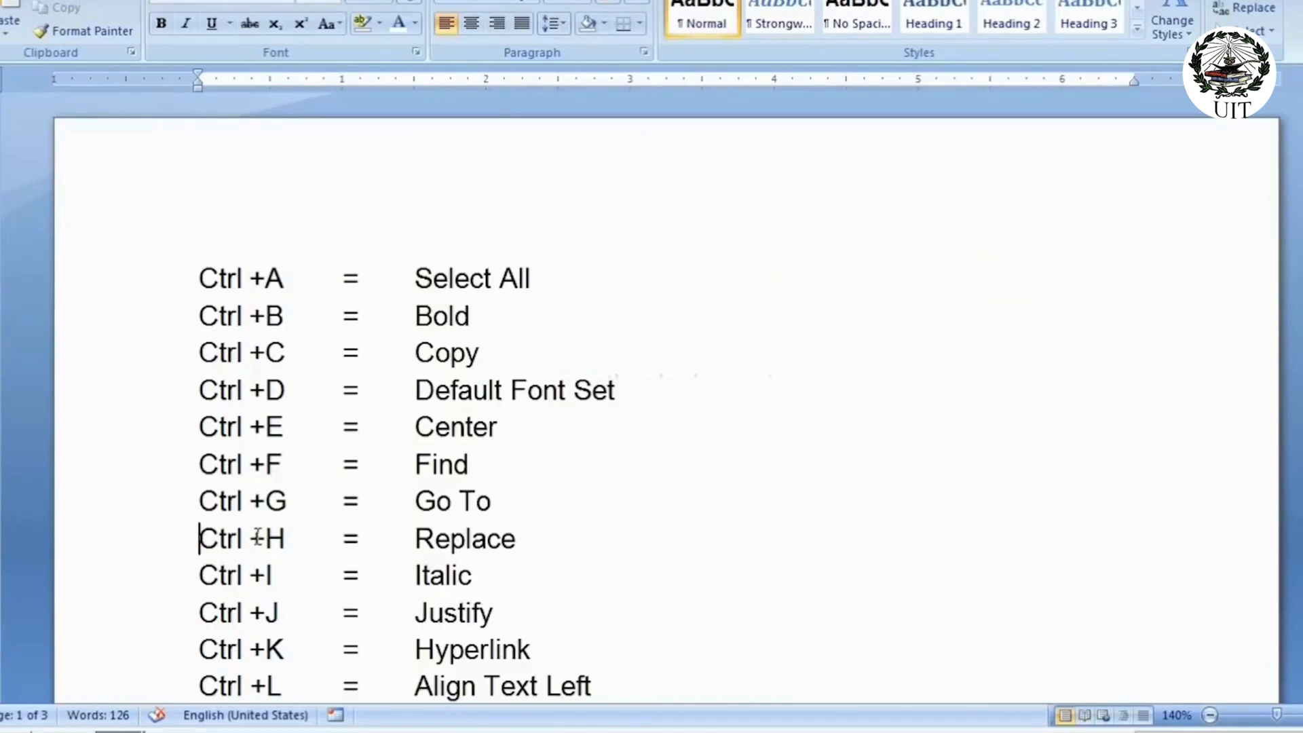
key("ctrl+h")
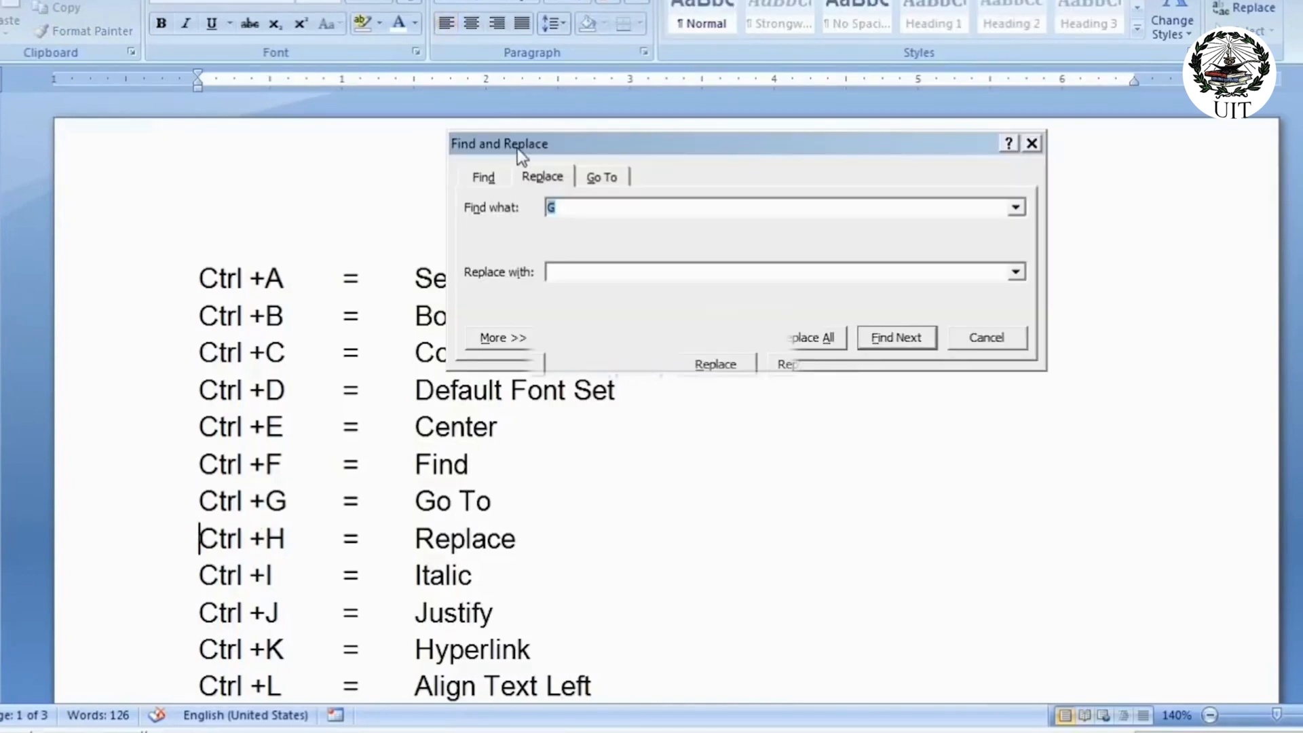
left_click_drag(517, 148, 413, 216)
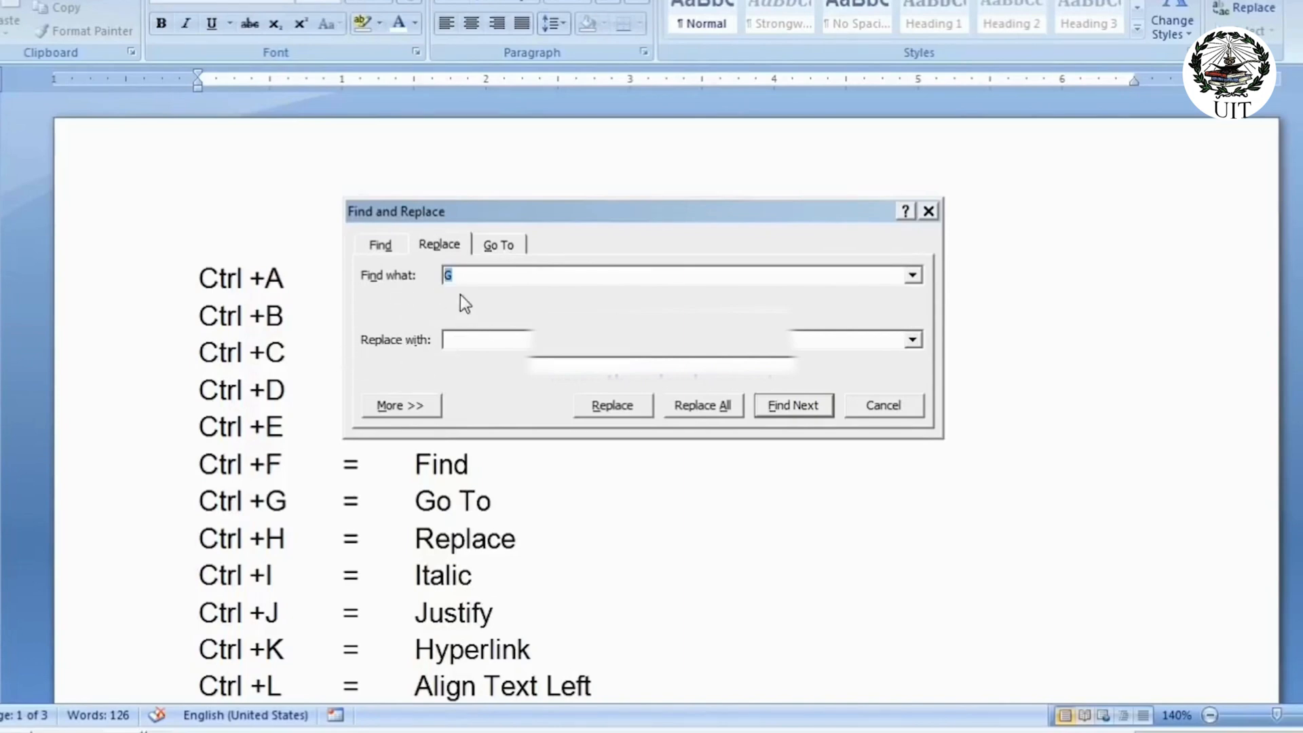
left_click(461, 277)
left_click(884, 406)
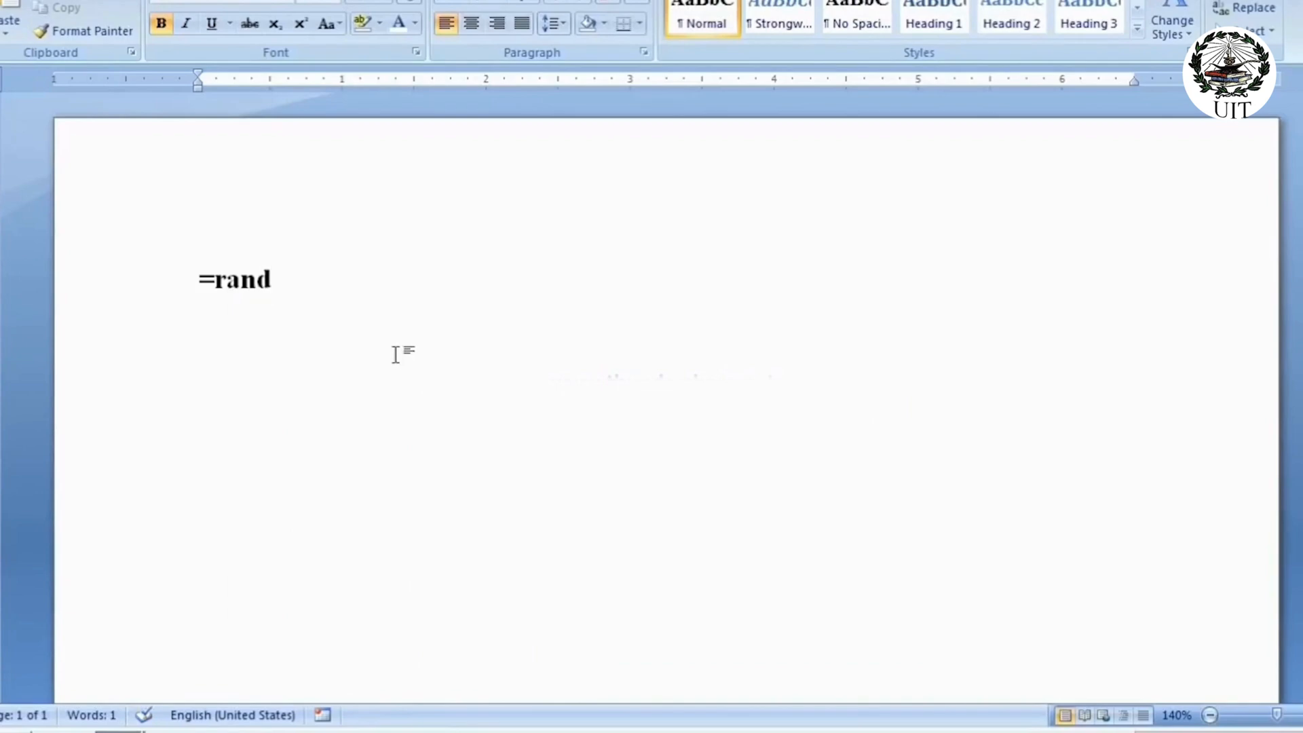
In the new document, generate sample paragraphs with =rand() and remove bold from all the text
type("()")
key("Return")
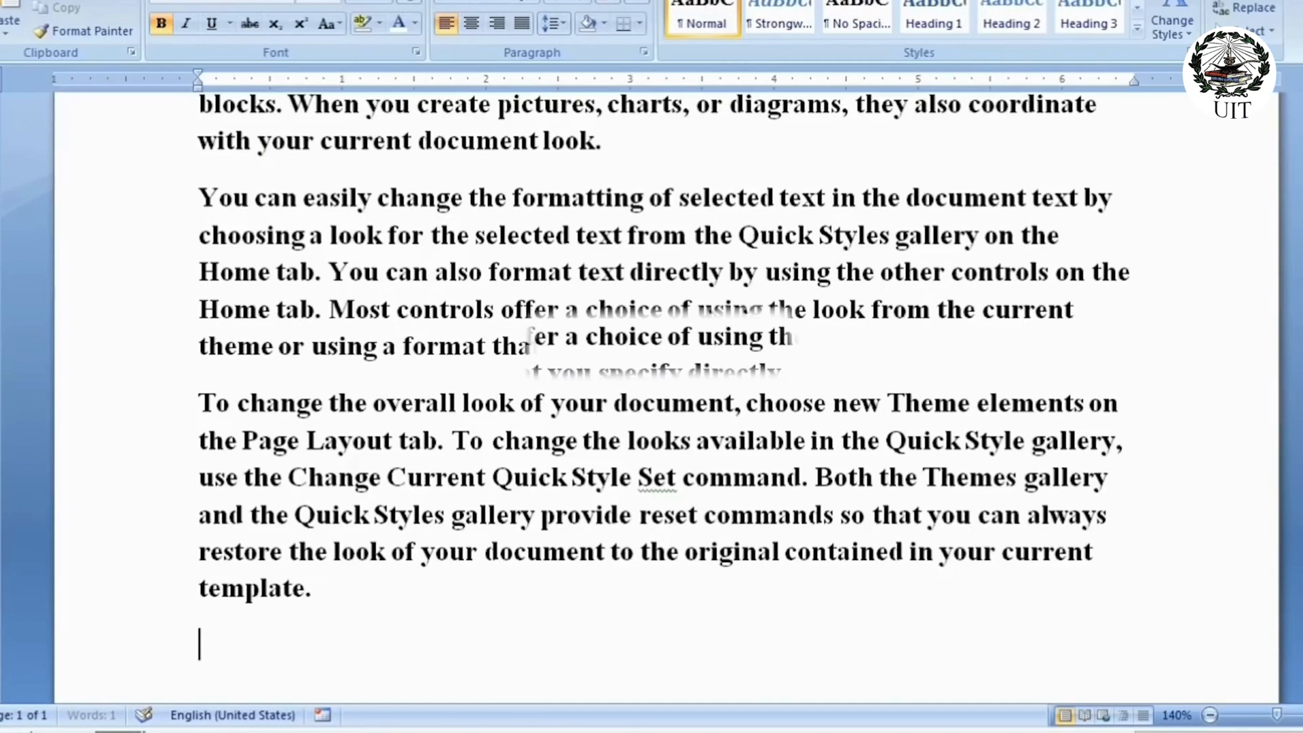
key("ctrl+a")
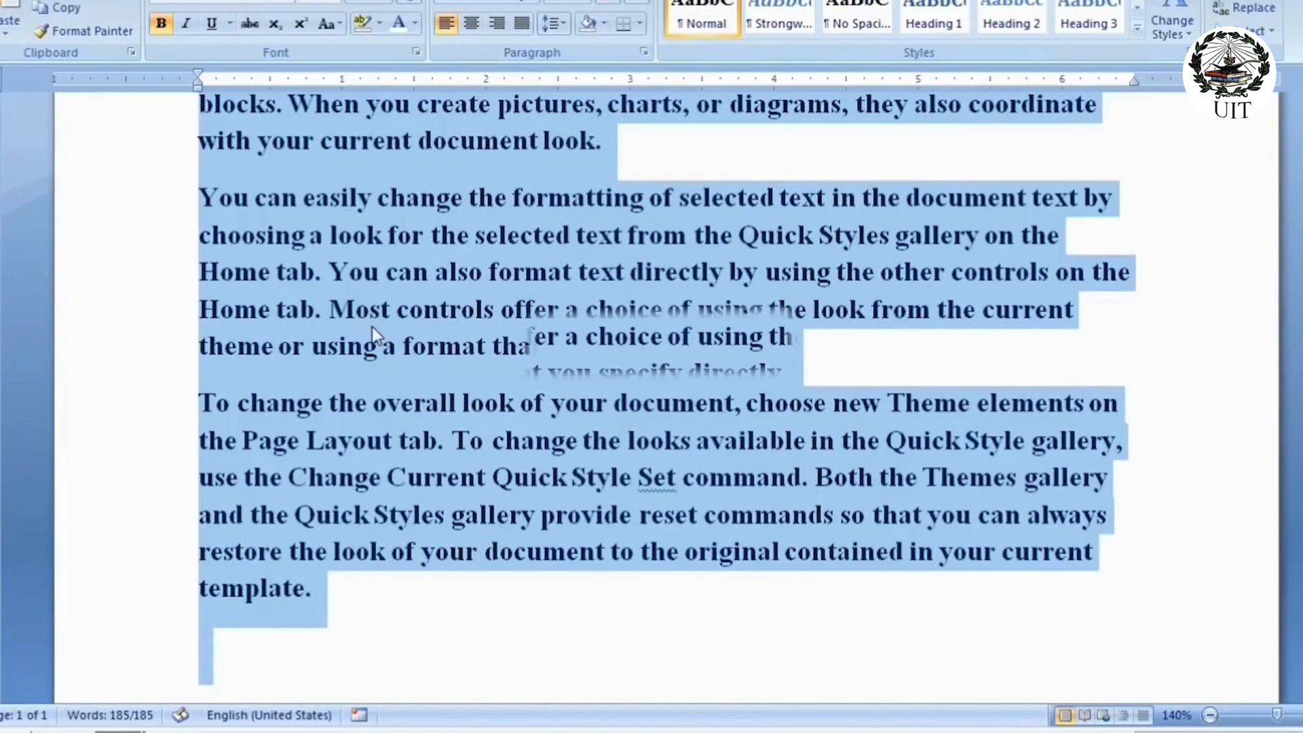
key("ctrl+b")
left_click(392, 292)
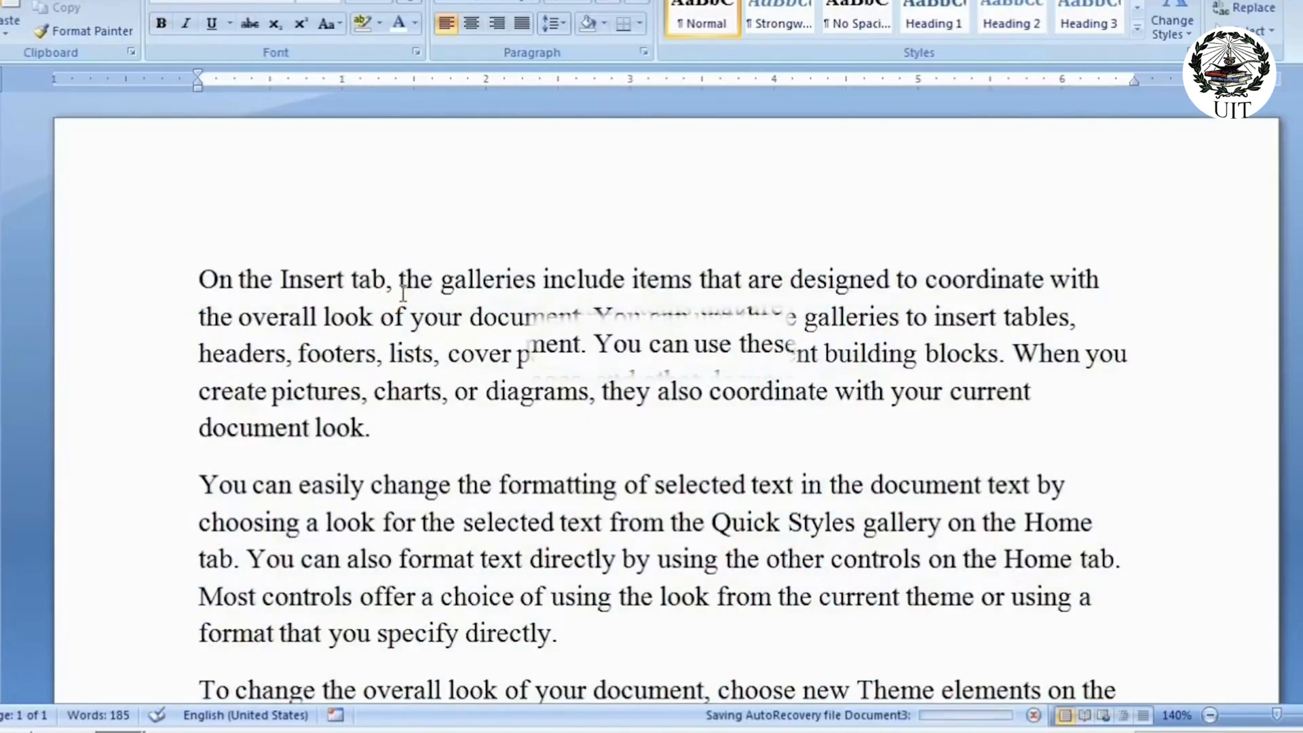
Open Replace for the sample text, with "the" as the search text and "Aone" as the replacement
key("ctrl+h")
left_click_drag(482, 38, 525, 194)
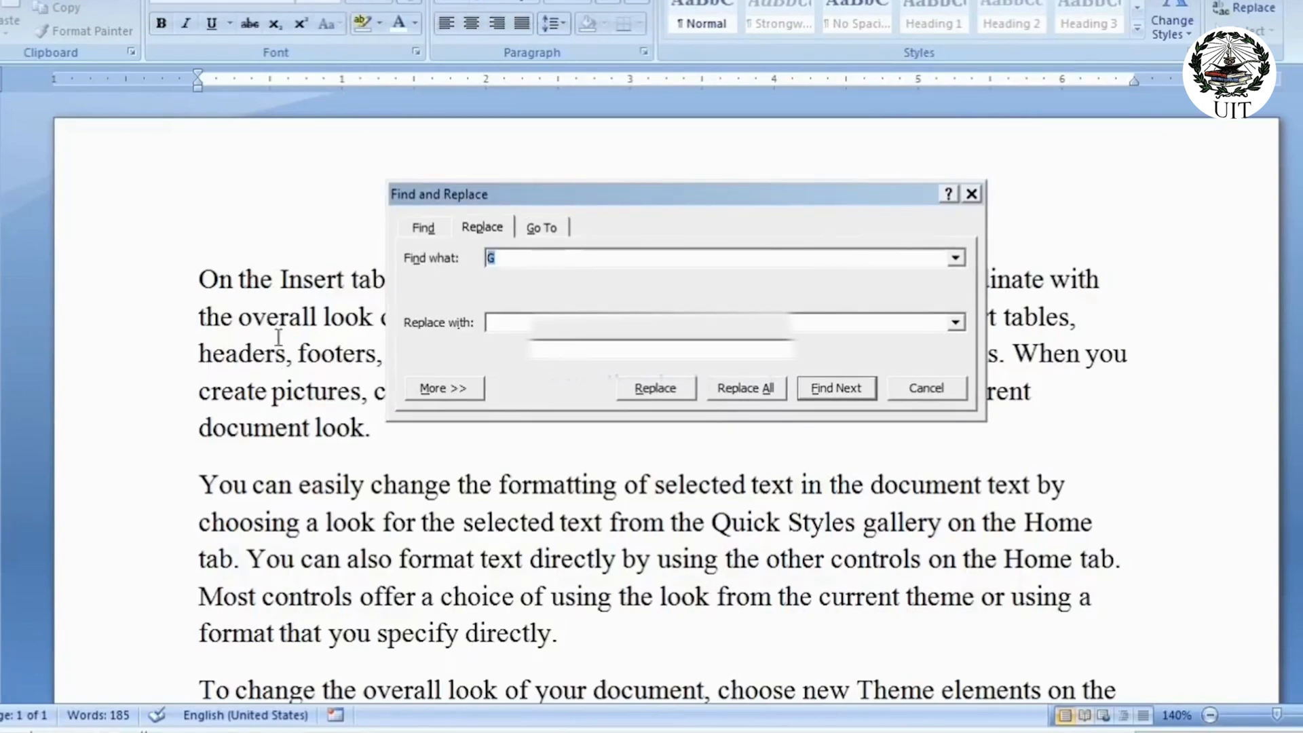
type("THE")
key("BackSpace")
key("BackSpace")
key("BackSpace")
type("th")
left_click(540, 322)
type("AO")
left_click(504, 259)
left_click(248, 278)
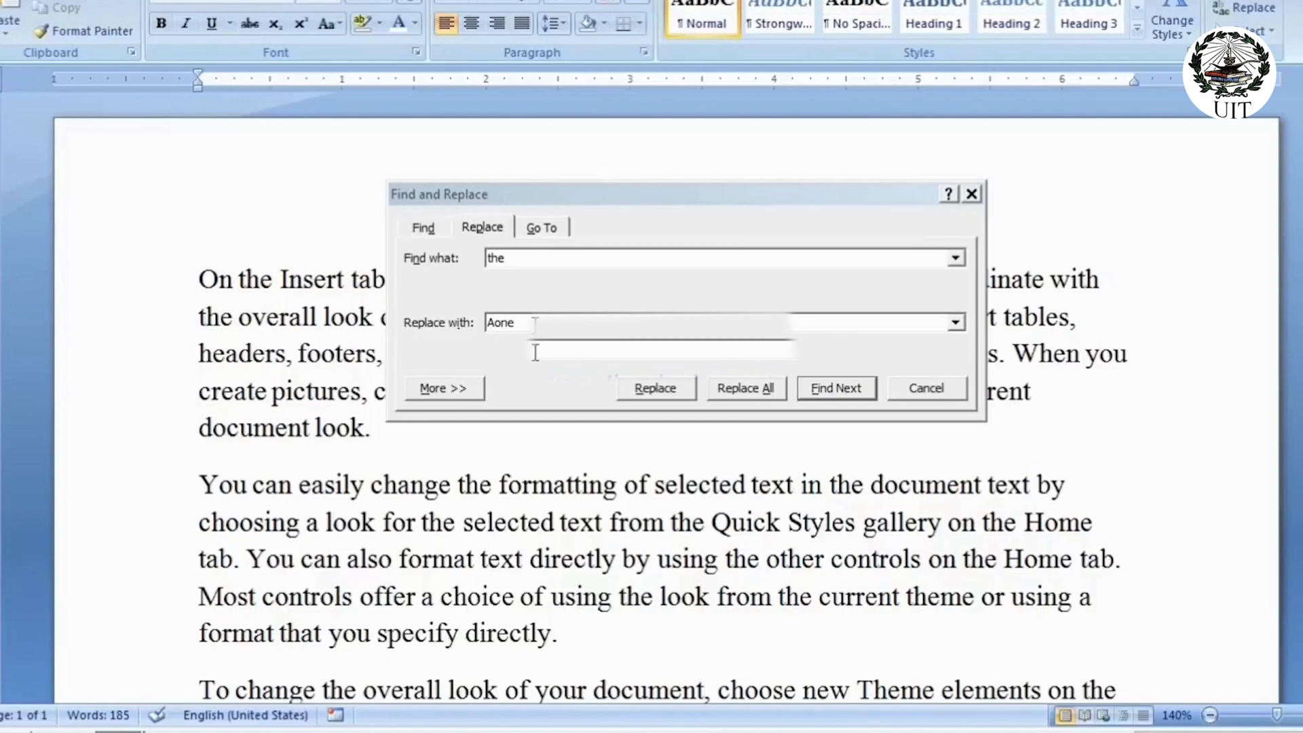
left_click(516, 325)
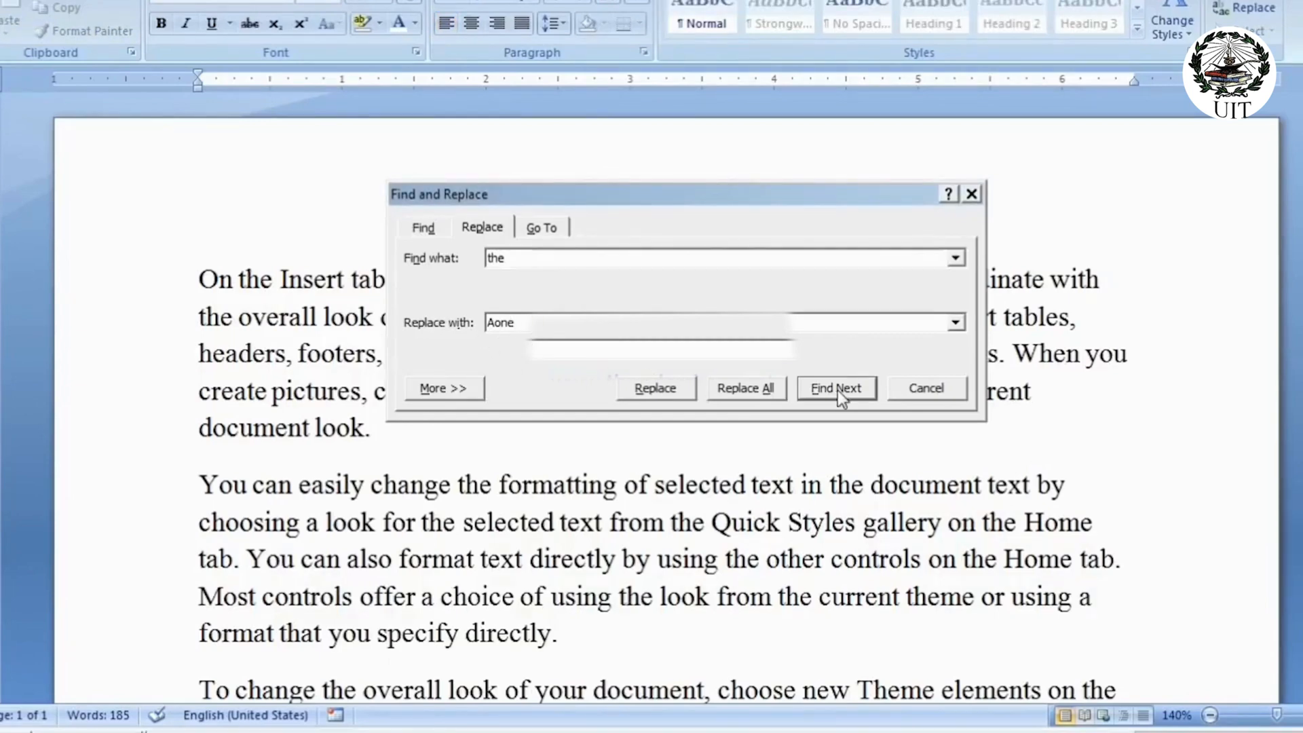
Replace four occurrences of "the" with "Aone" one at a time, starting at "the galleries" in the first paragraph
left_click(655, 389)
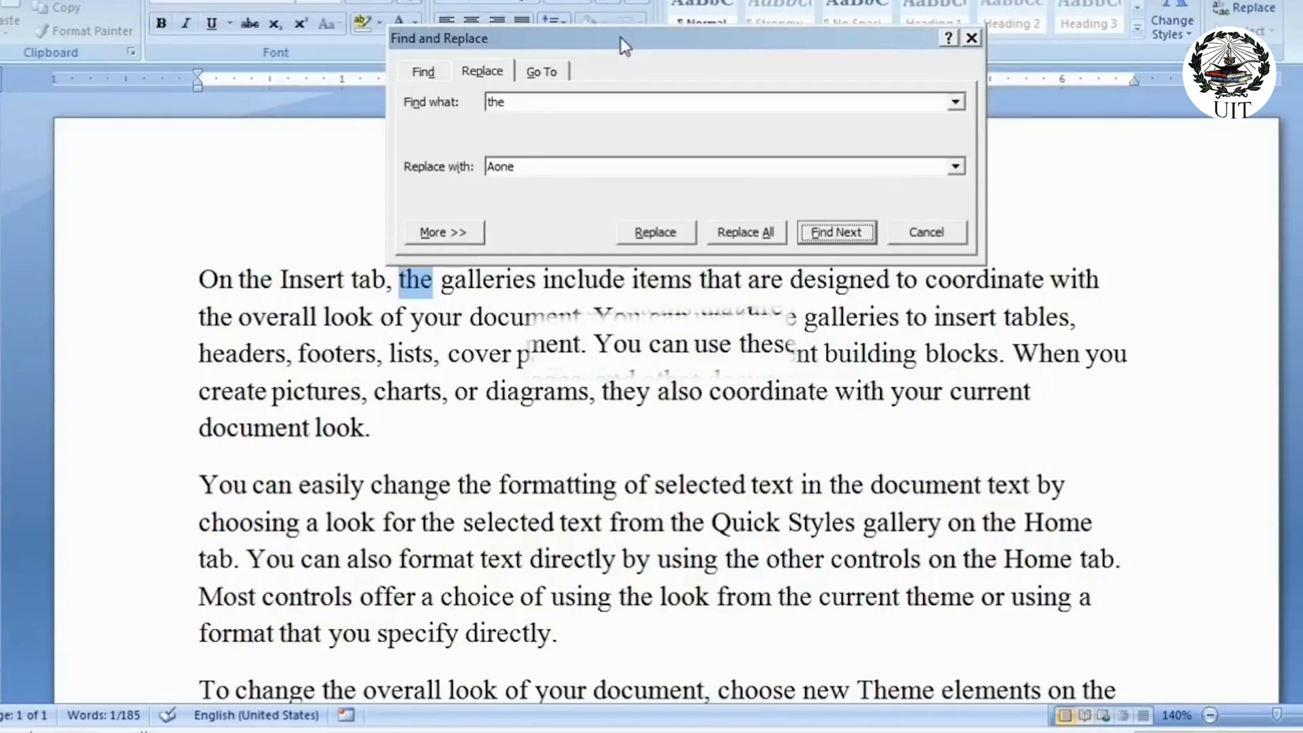
left_click_drag(620, 38, 641, 406)
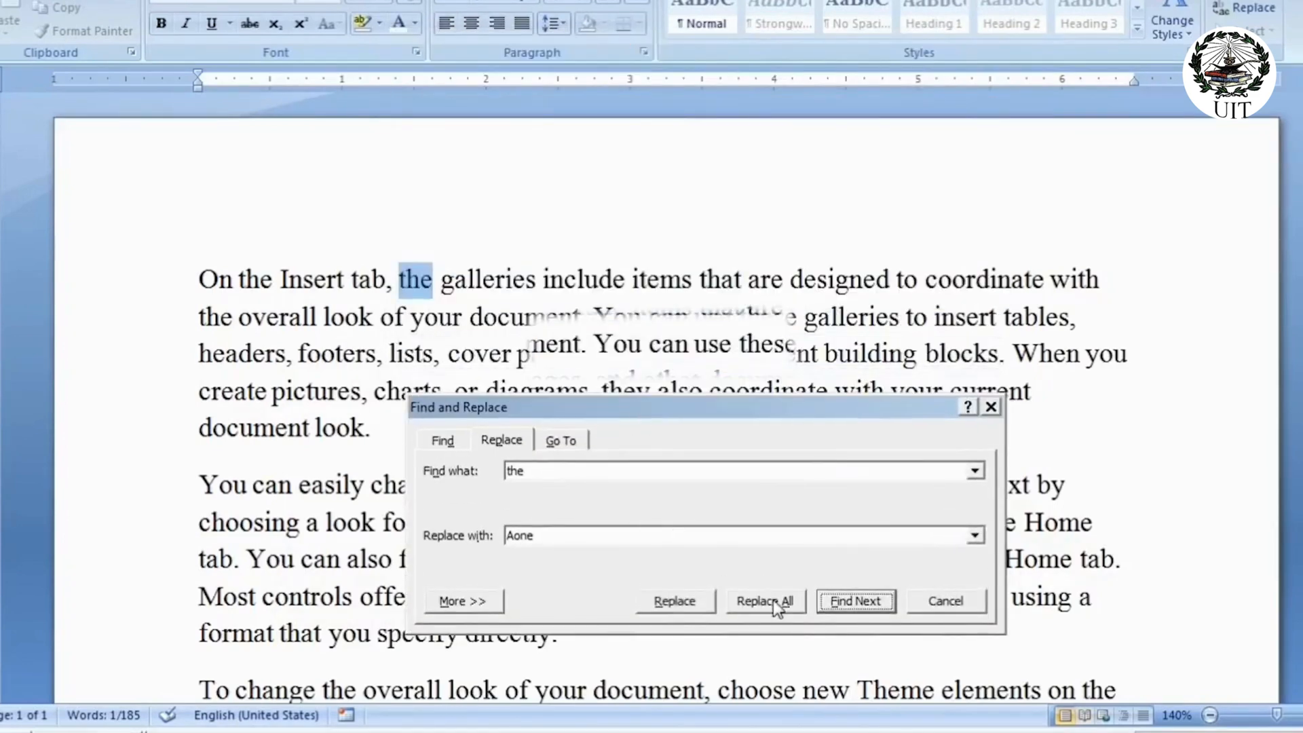
left_click(674, 601)
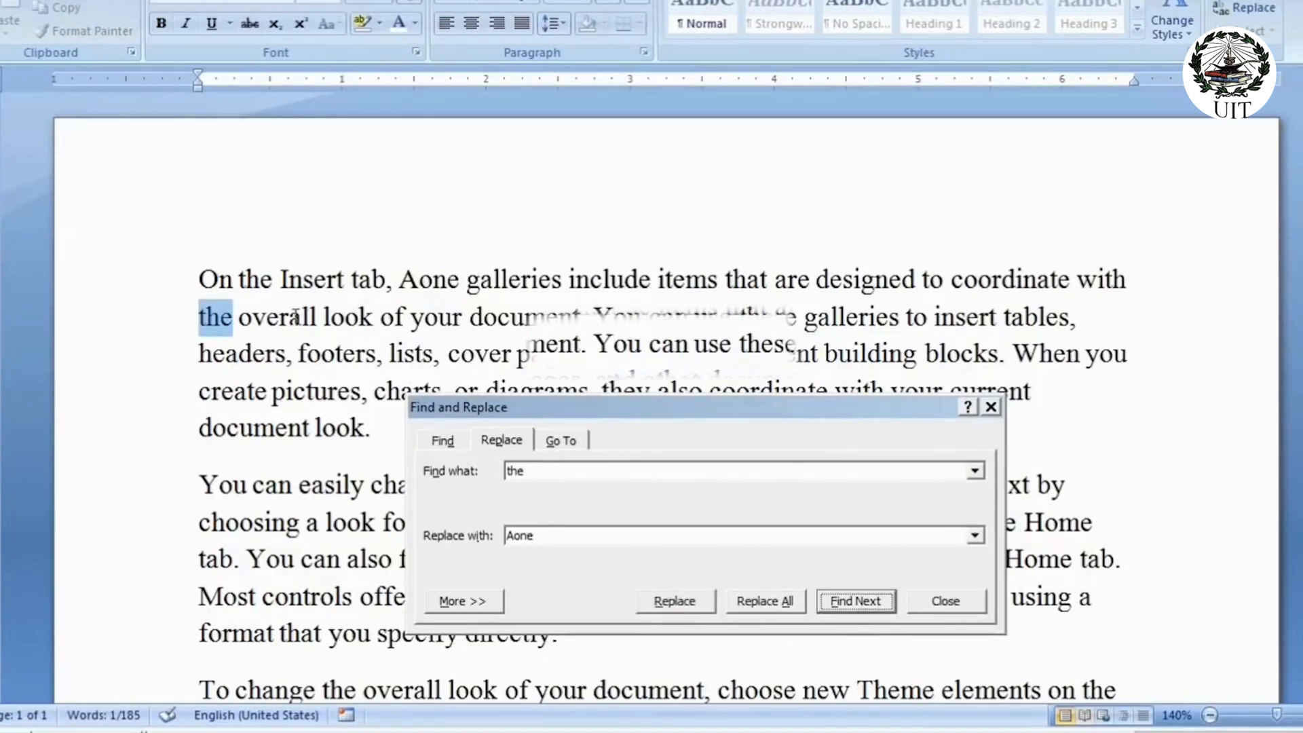
left_click(674, 600)
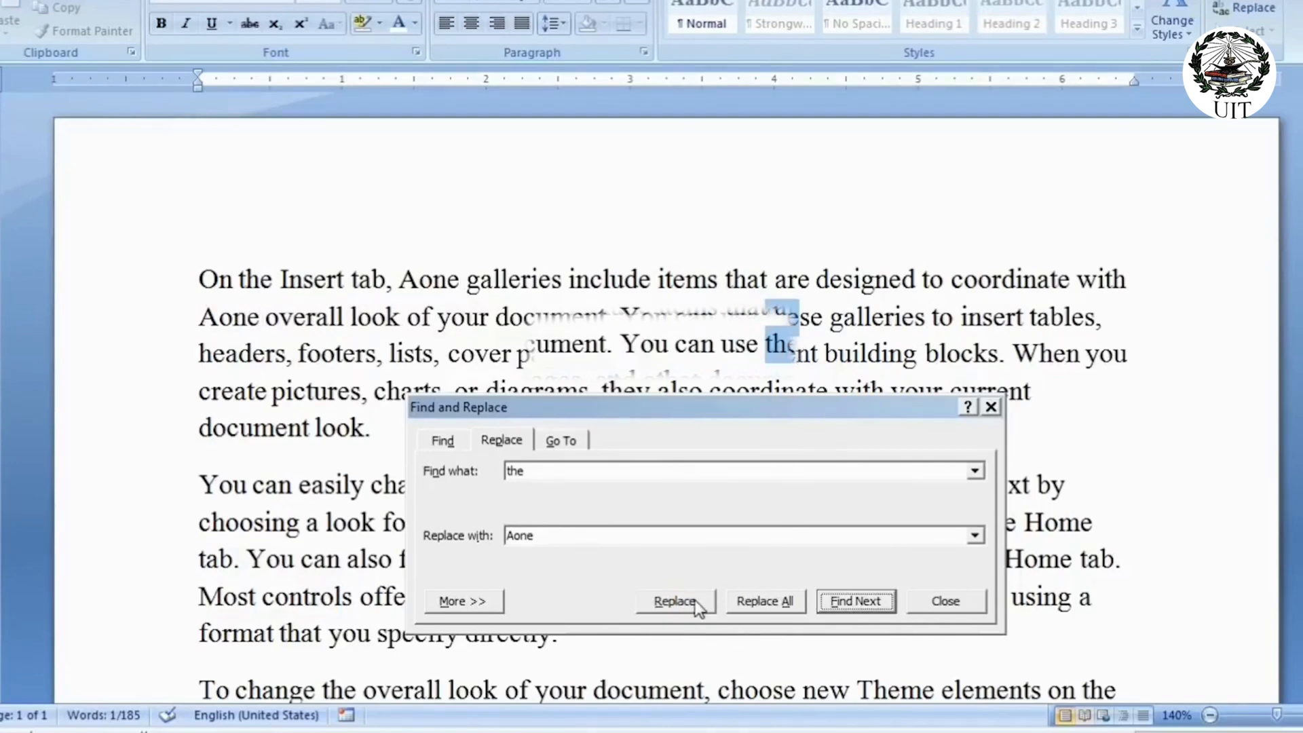
left_click(674, 600)
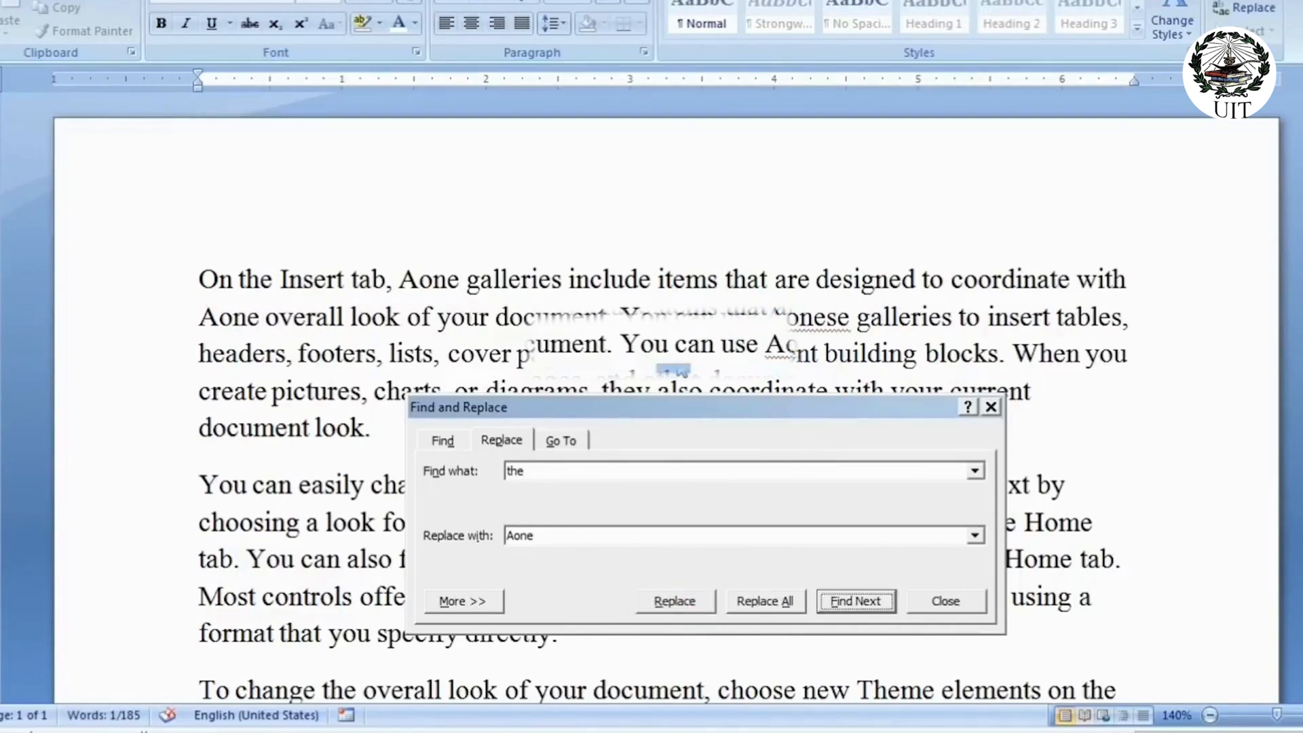
left_click(674, 601)
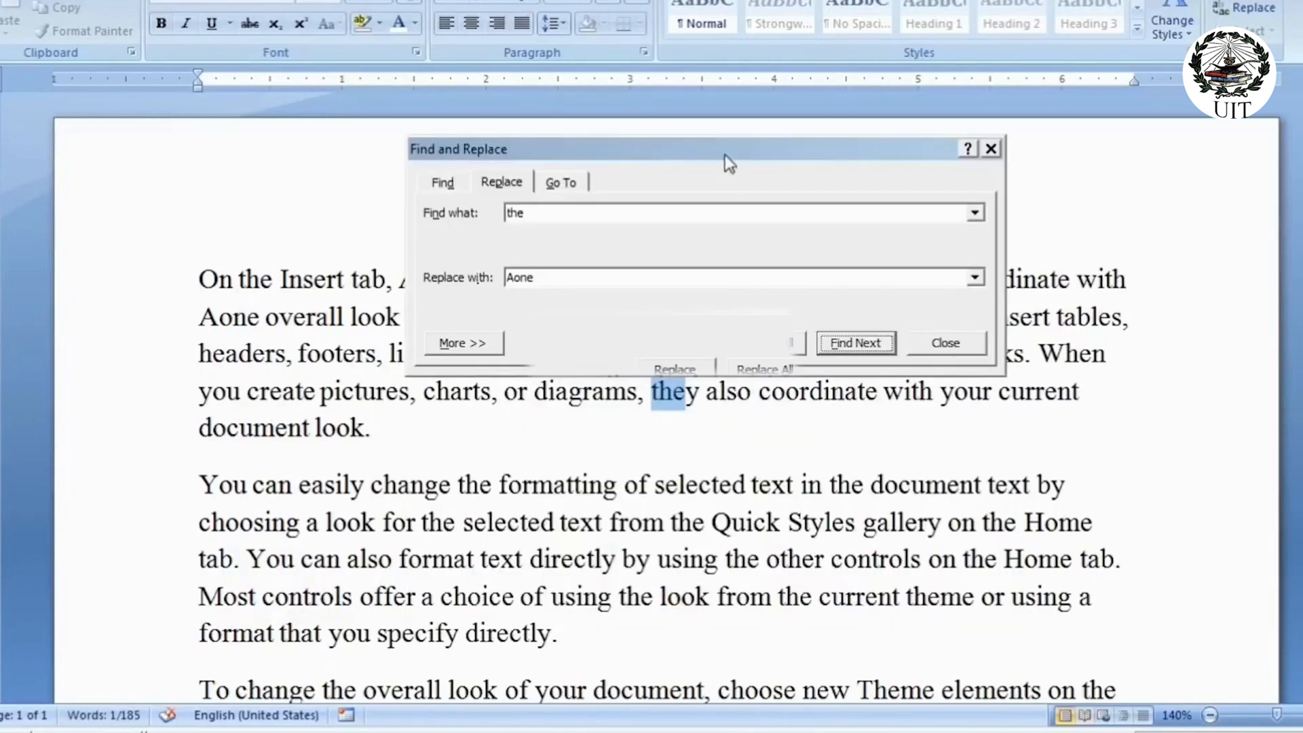
left_click_drag(725, 155, 772, 483)
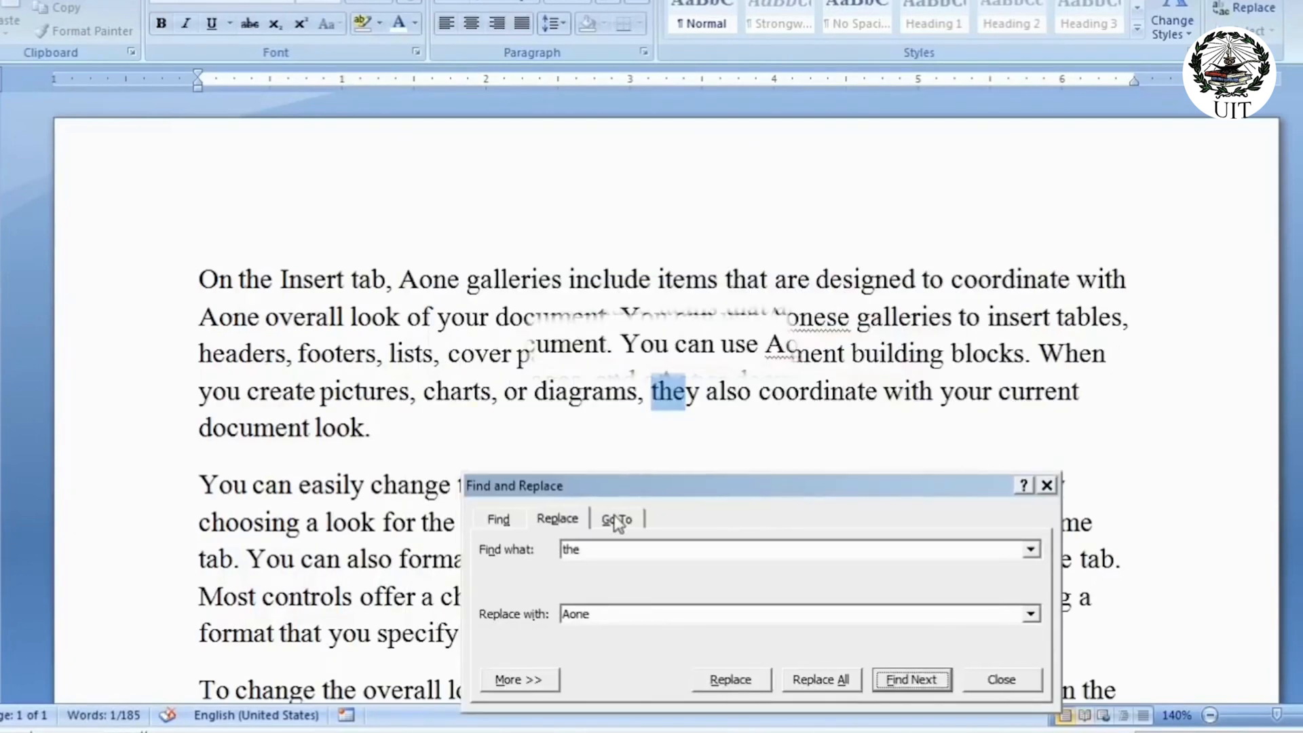
Replace all remaining occurrences of "the" with "Aone" and close the Find and Replace dialog
left_click_drag(615, 493, 579, 271)
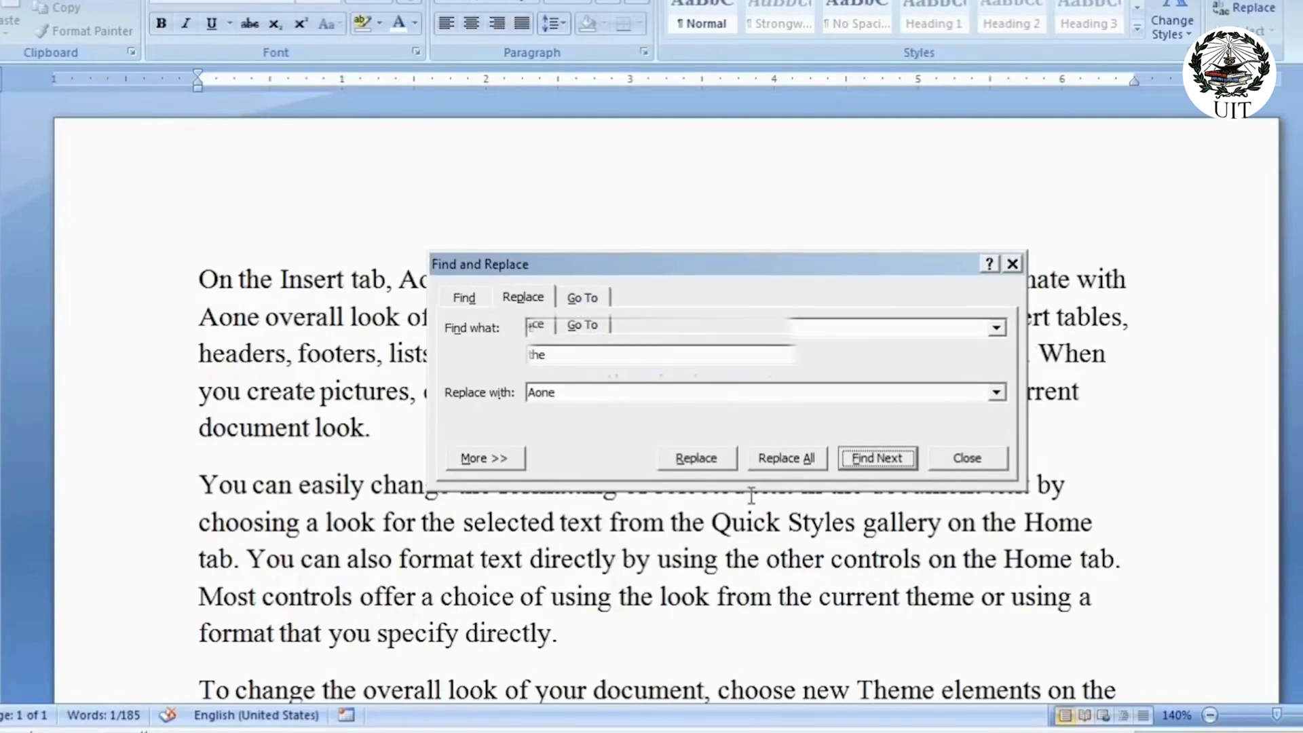
left_click(784, 458)
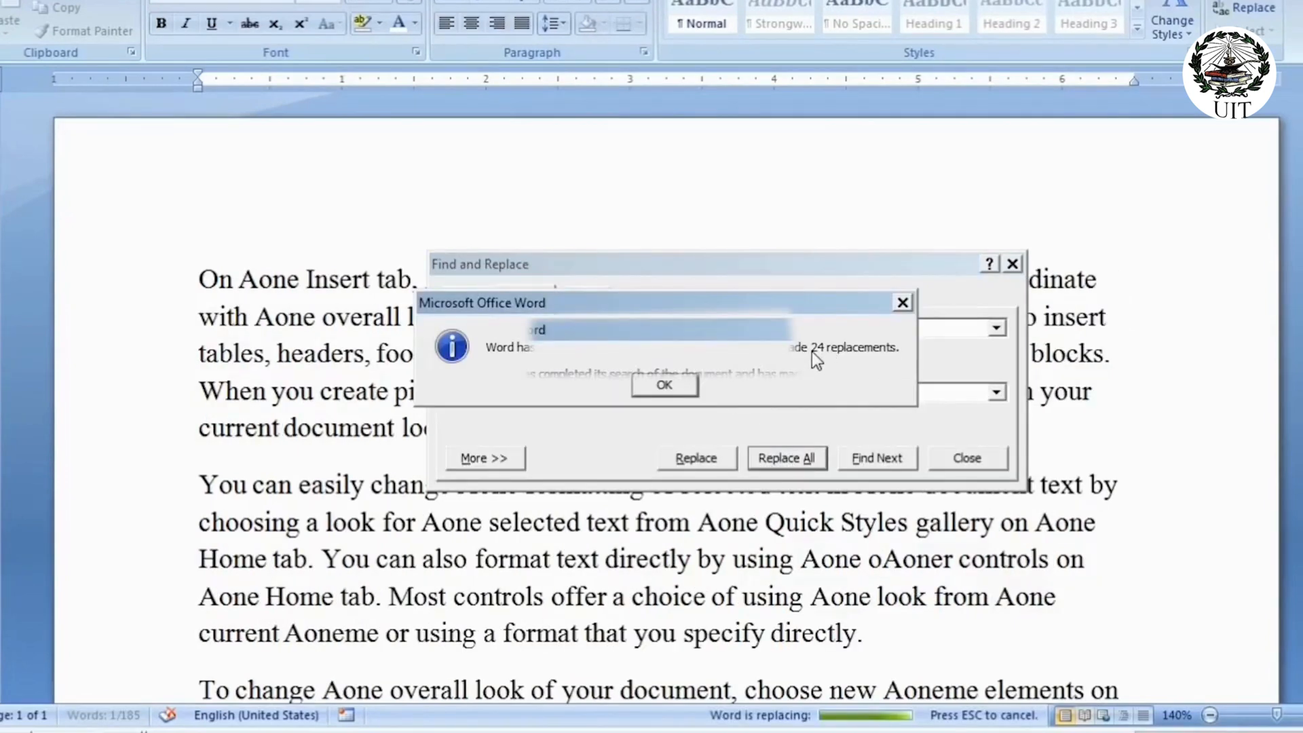
left_click_drag(762, 305, 567, 153)
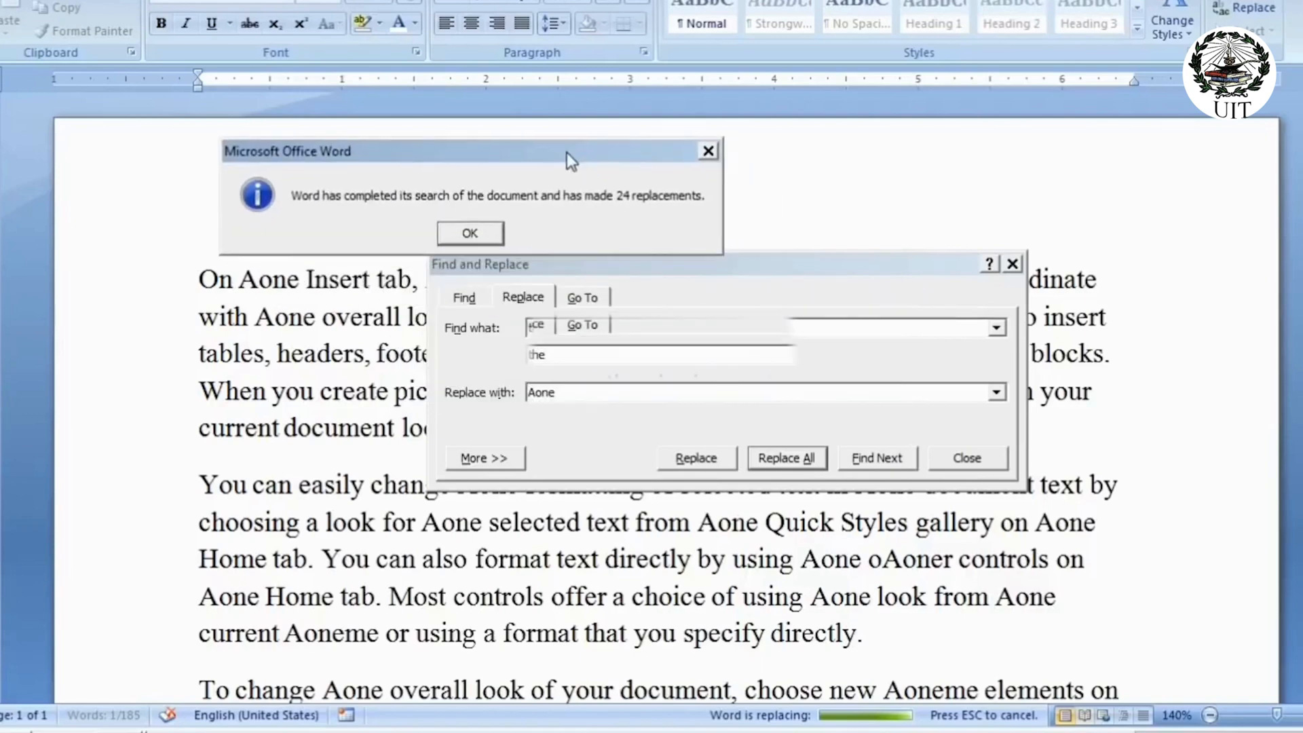
left_click(471, 234)
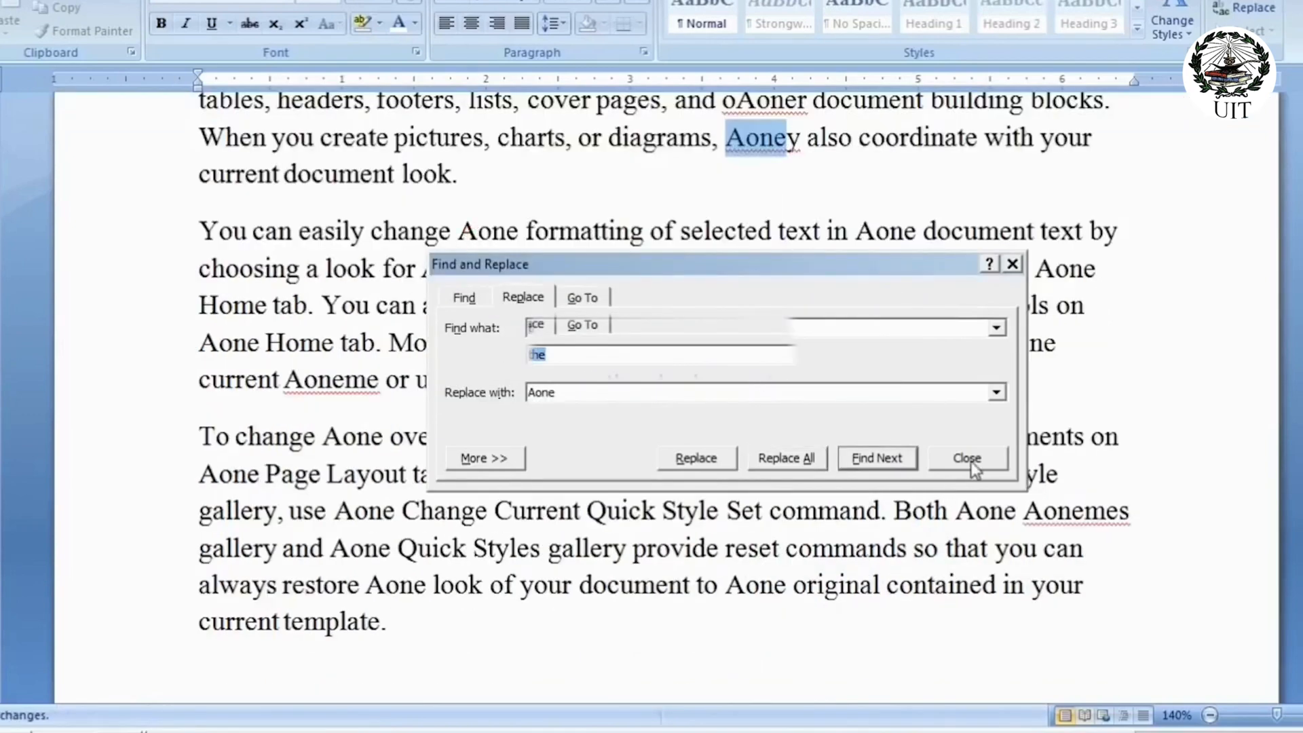
left_click(967, 457)
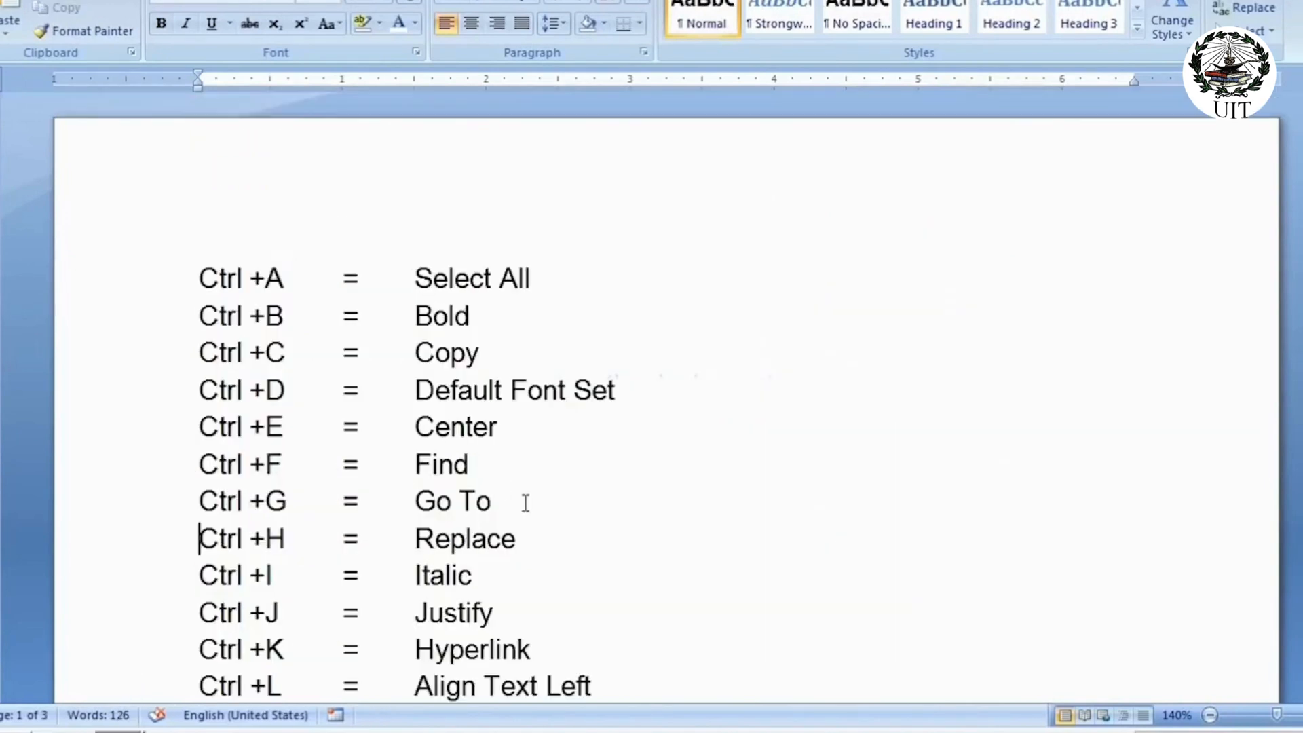
Italicize the word "Italic" in the Ctrl +I row of the shortcut list and select the word again
left_click(525, 501)
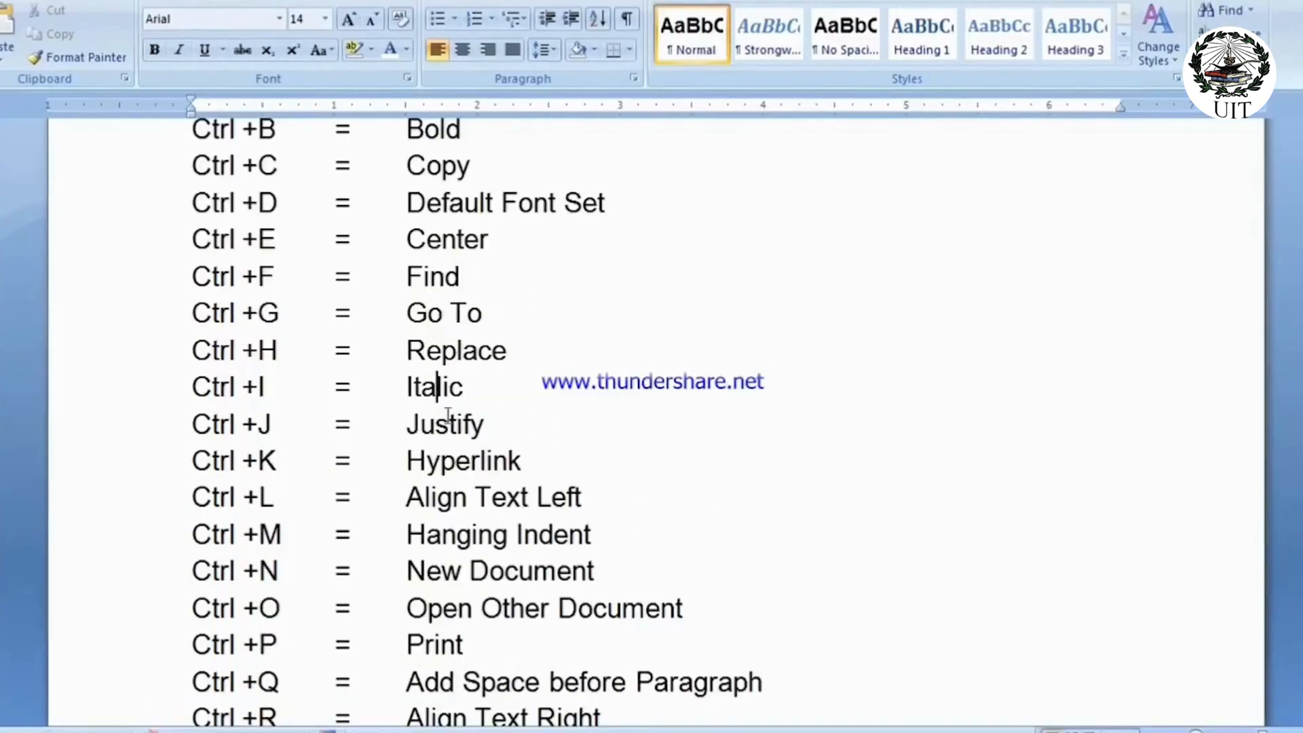
left_click_drag(193, 388, 468, 390)
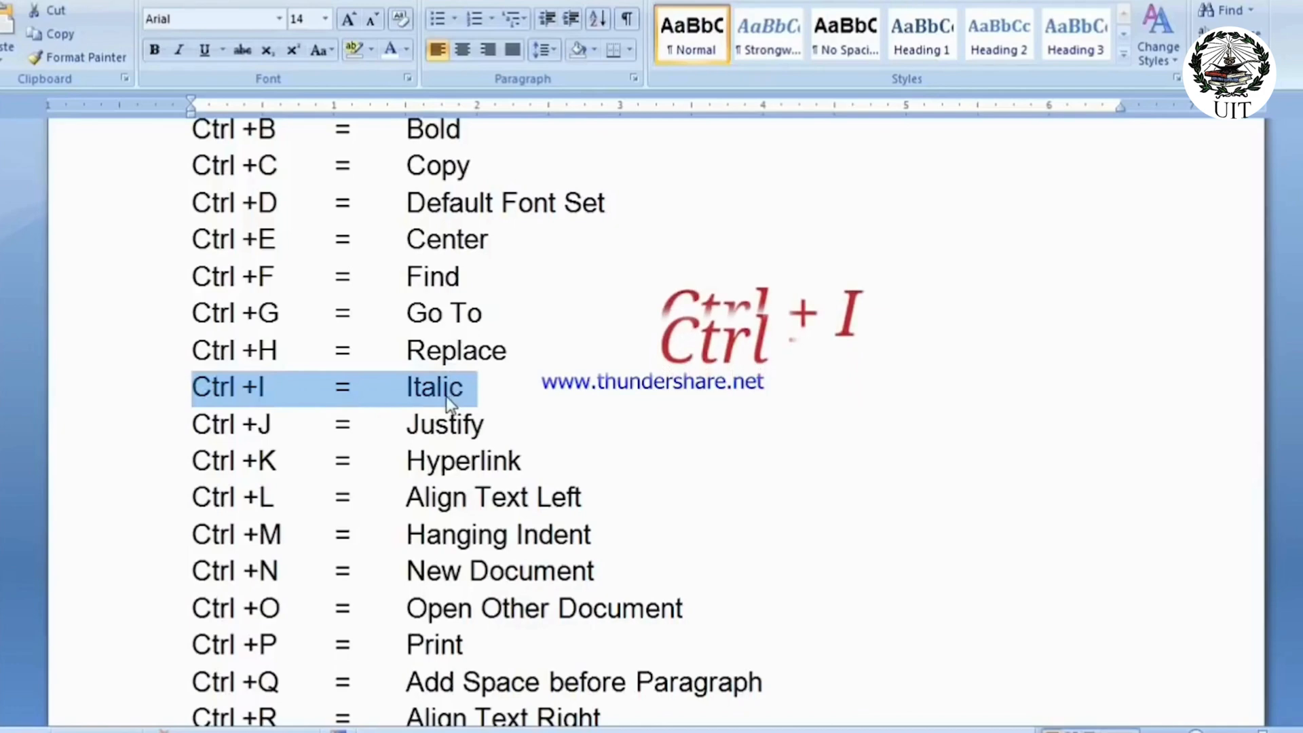
left_click(466, 384)
left_click_drag(465, 384, 410, 393)
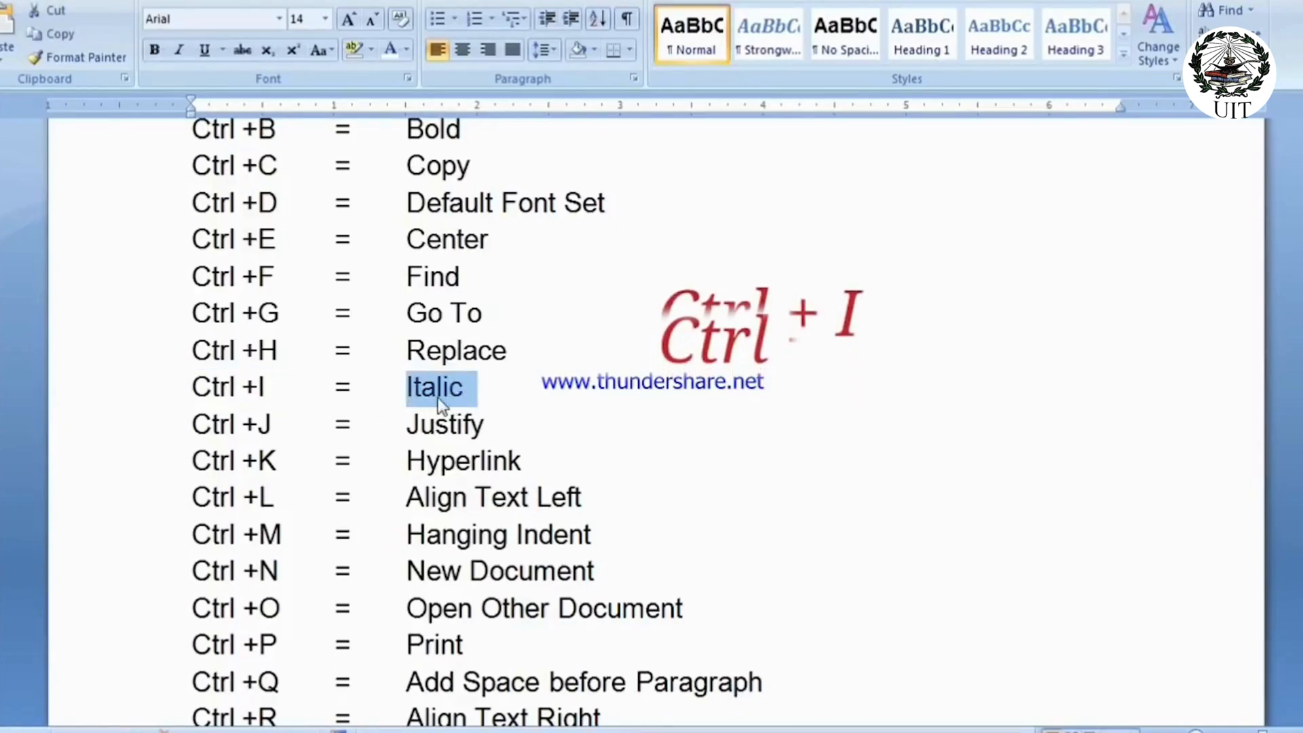
key("ctrl+i")
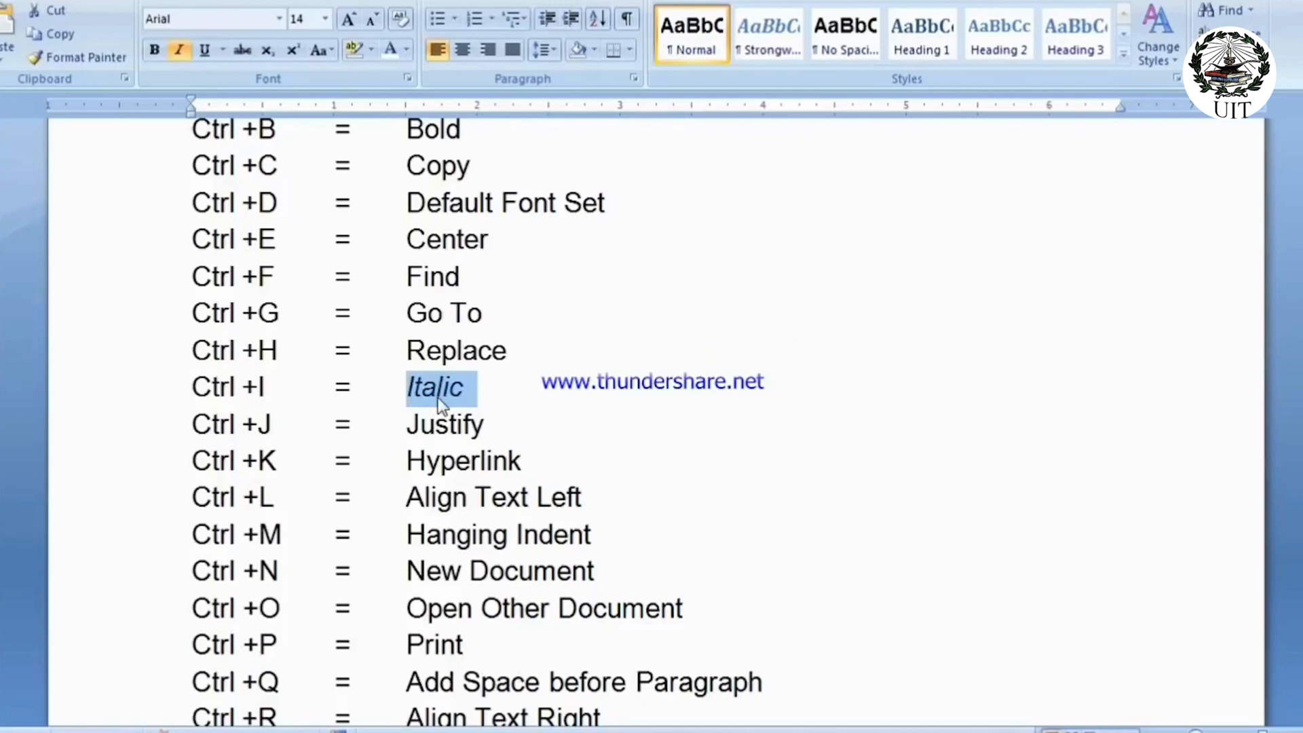
left_click(437, 399)
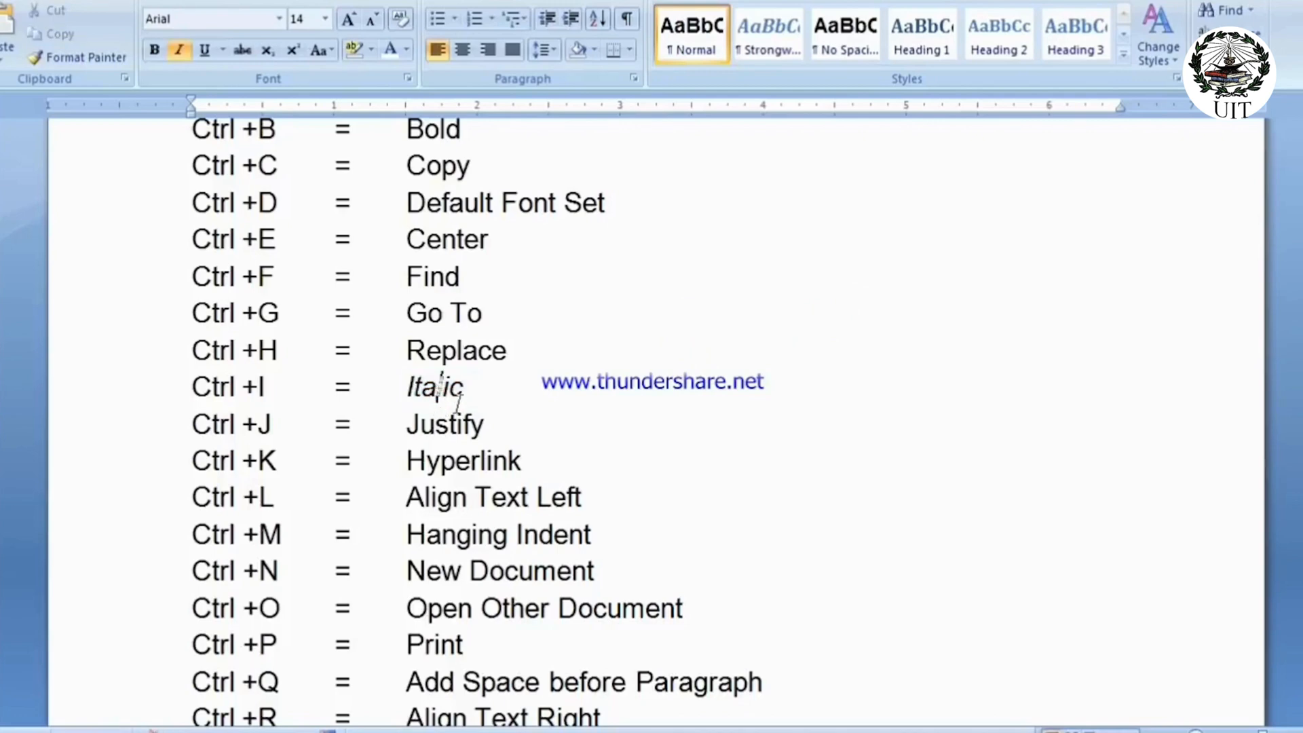
left_click_drag(468, 399, 400, 401)
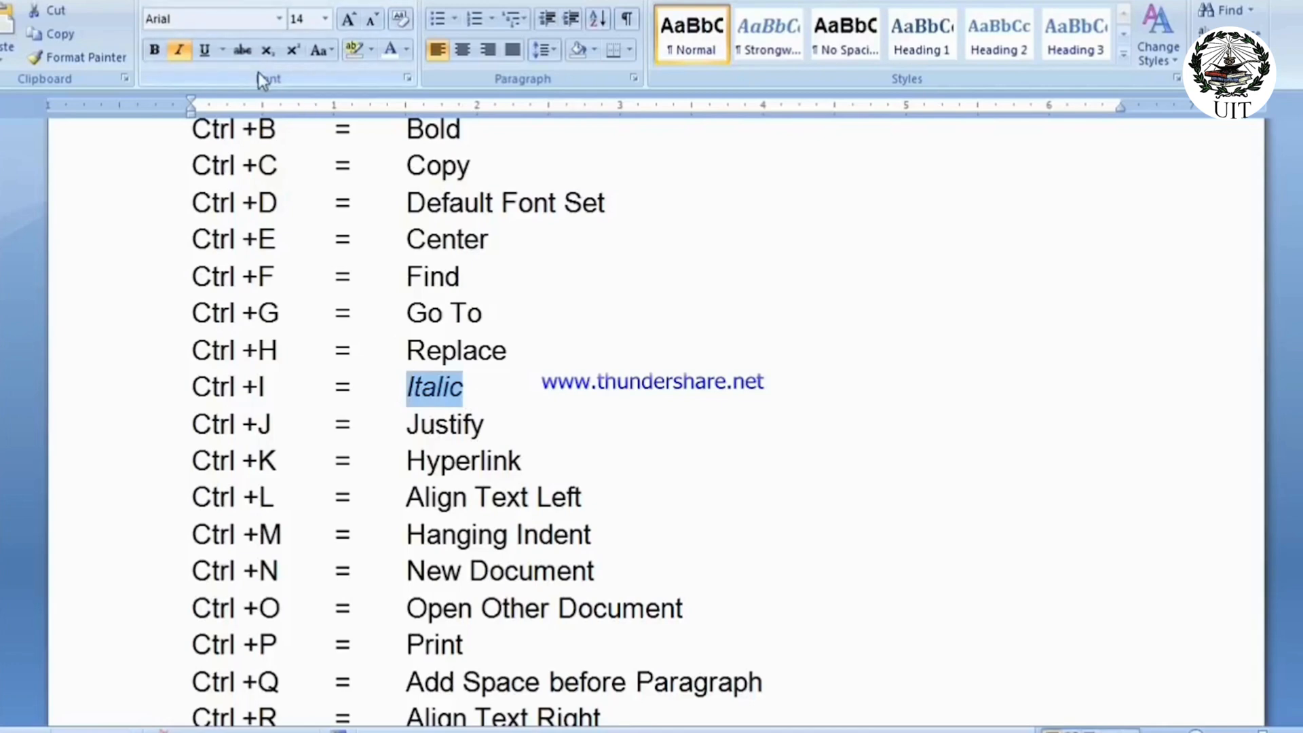
Toggle italics off, on and off again for the word "Italic" in the Ctrl +I row, leaving it upright
left_click(175, 51)
left_click(475, 381)
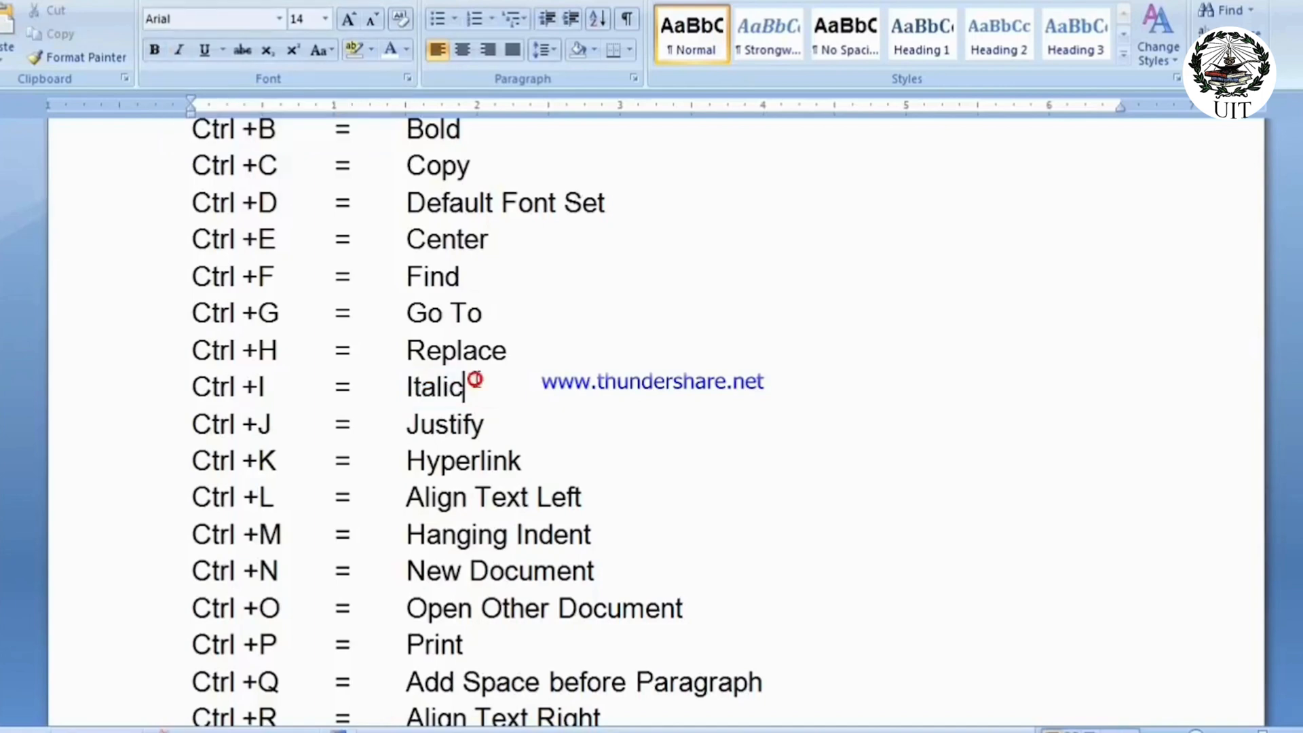
left_click_drag(468, 386, 405, 388)
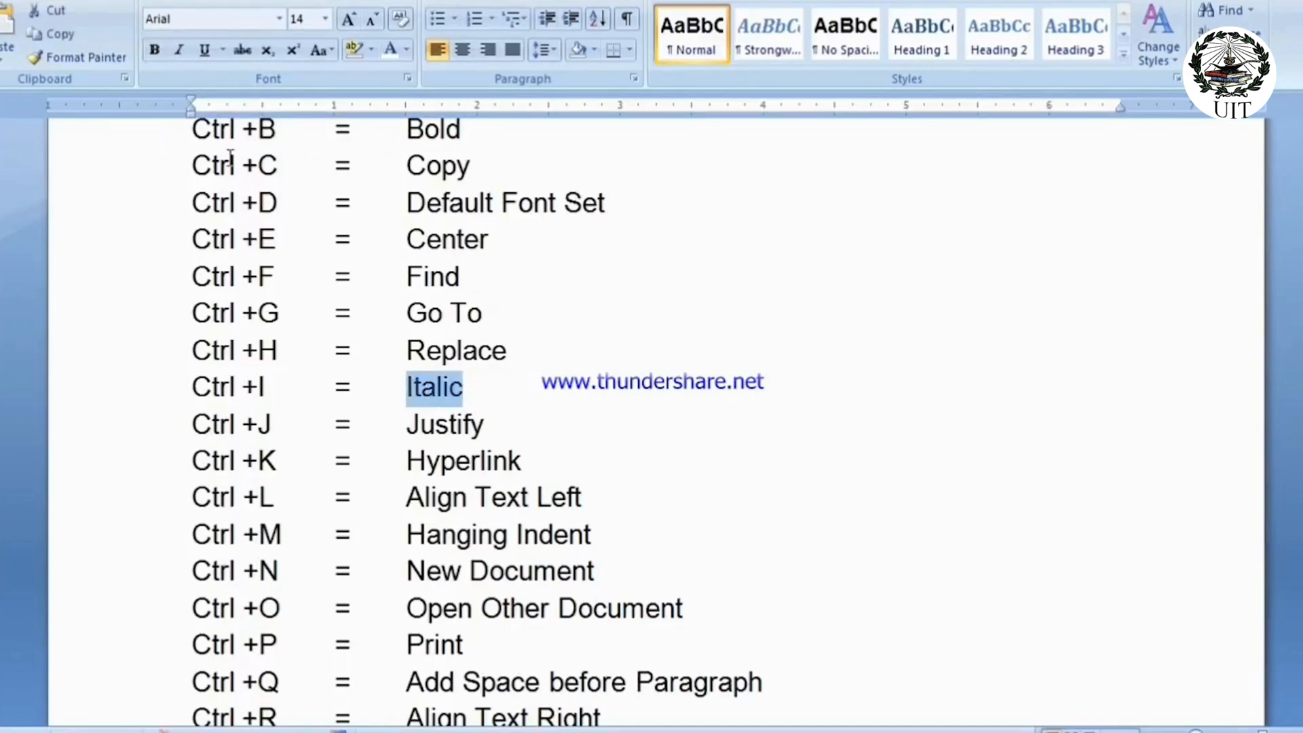
left_click(179, 49)
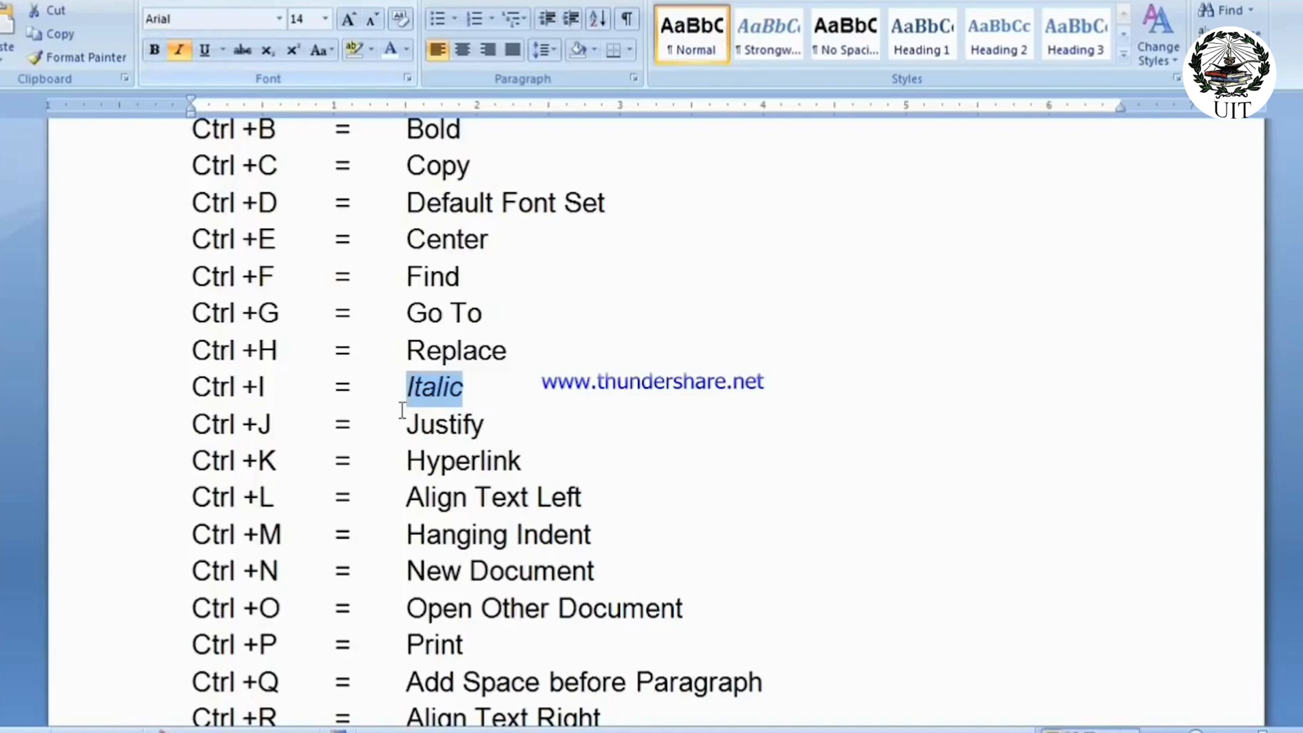
double_click(461, 387)
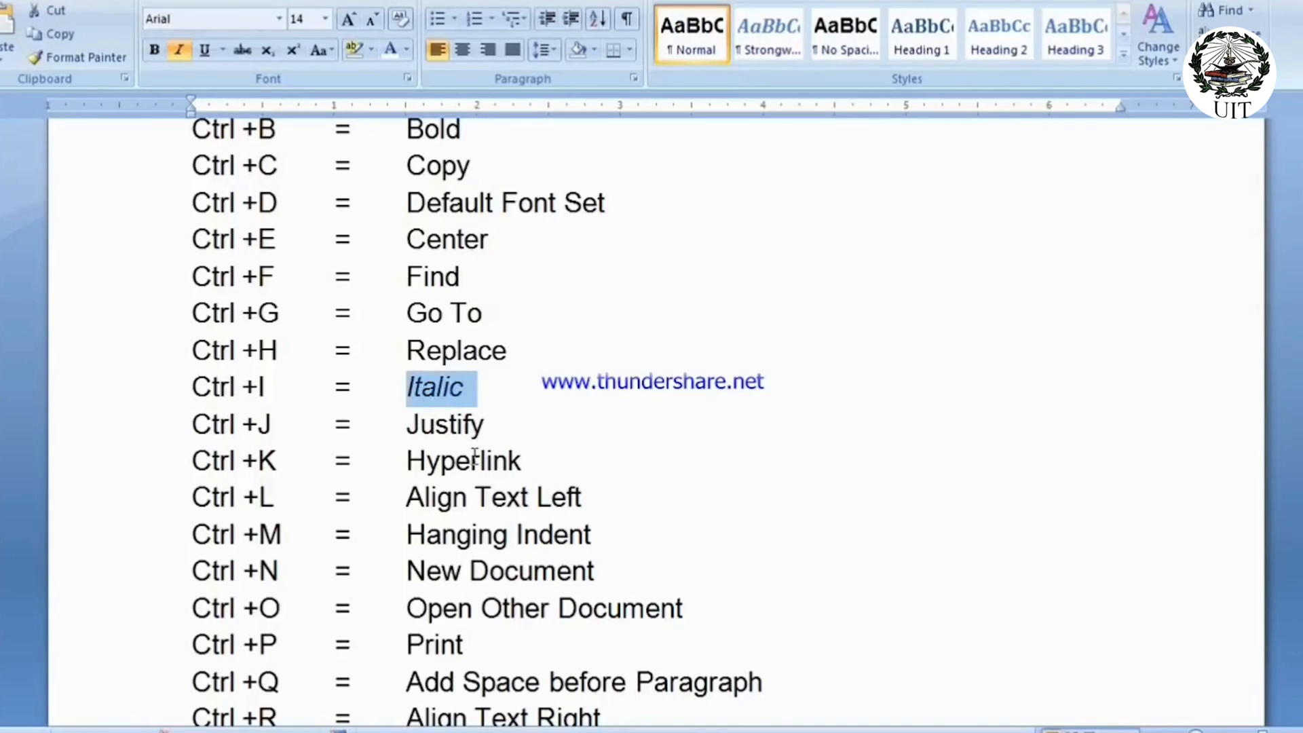
key("ctrl+i")
key("ctrl+i")
key("ctrl+i")
left_click(474, 455)
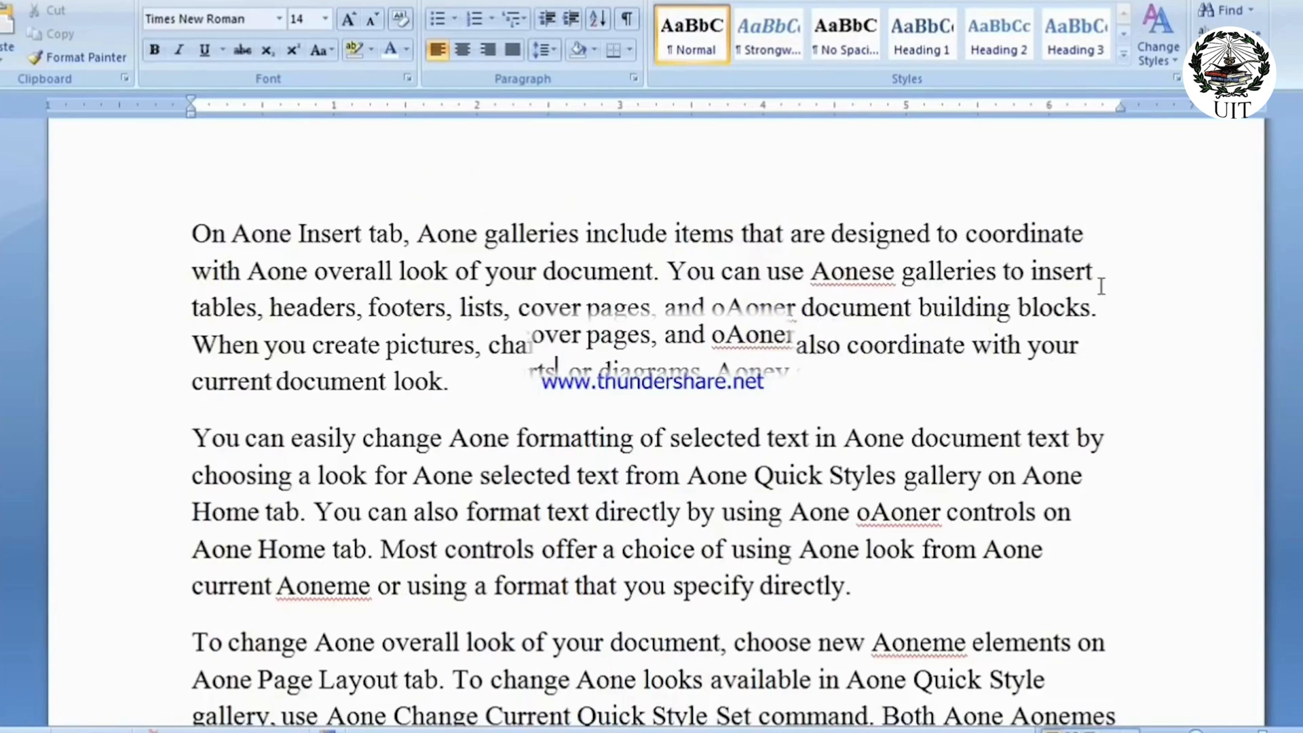
Justify the first paragraph of the sample text document and deselect it
left_click(1084, 230)
left_click_drag(202, 222, 441, 414)
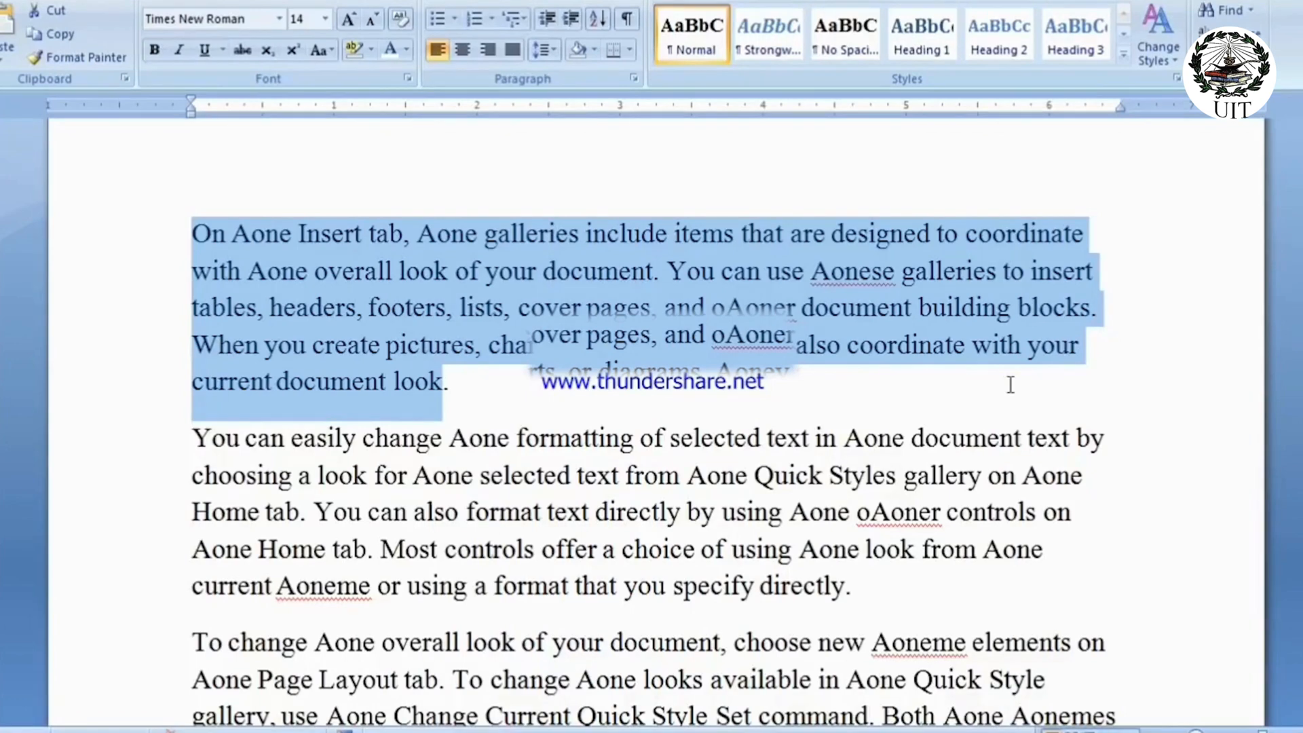
key("ctrl+j")
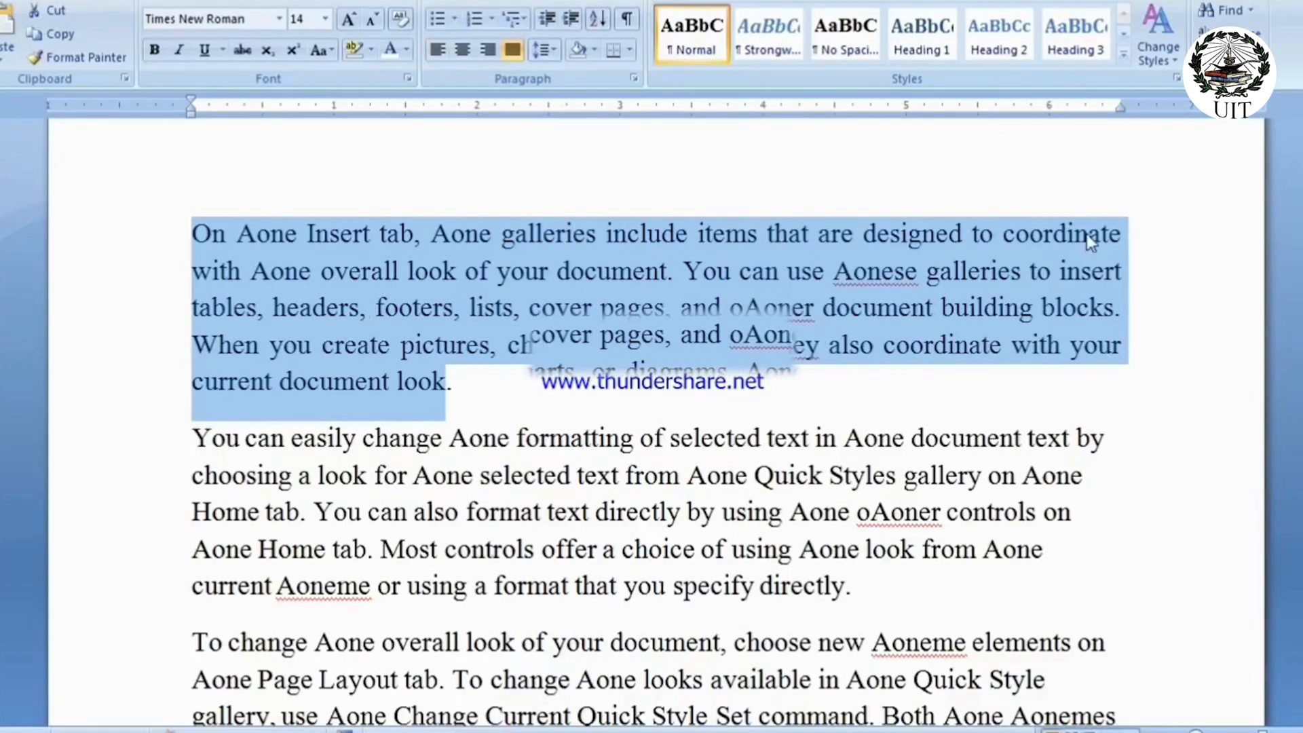
left_click(1099, 373)
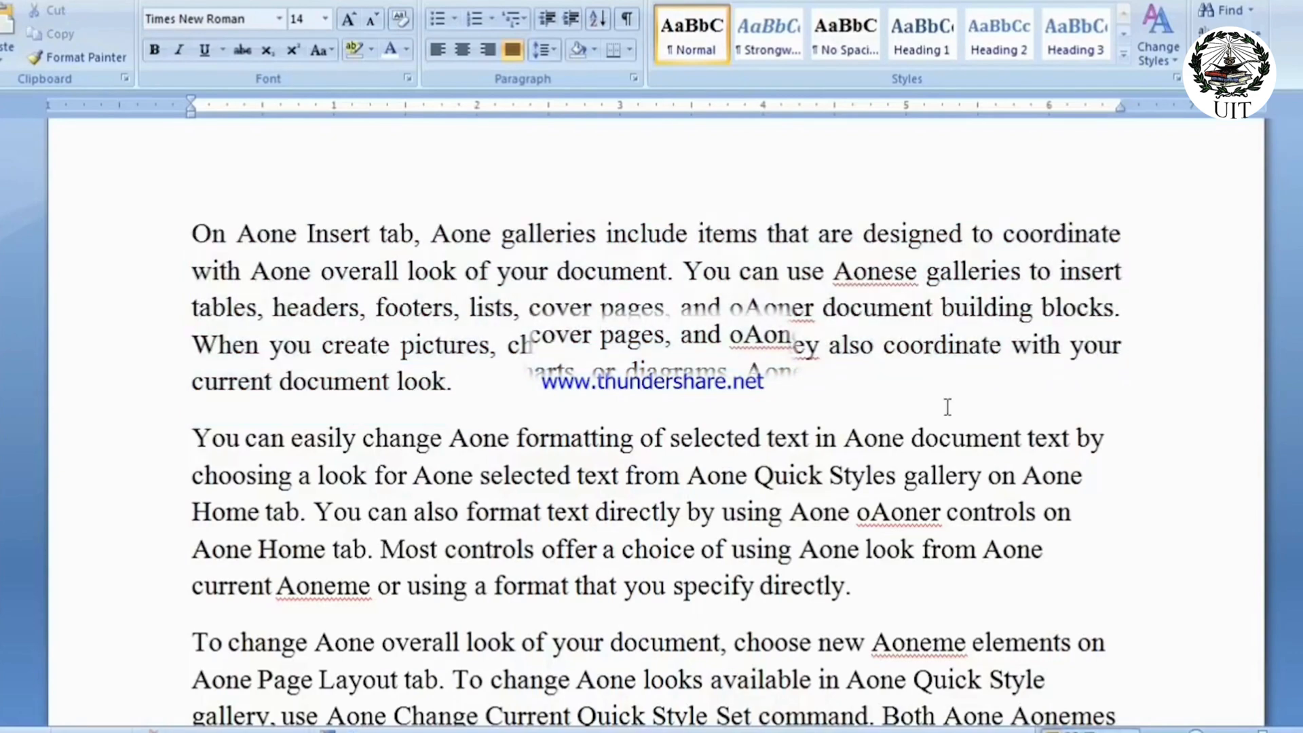
Justify all paragraphs of the sample text document and clear the selection
scroll(947, 407, "down", 3)
scroll(905, 497, "up", 4)
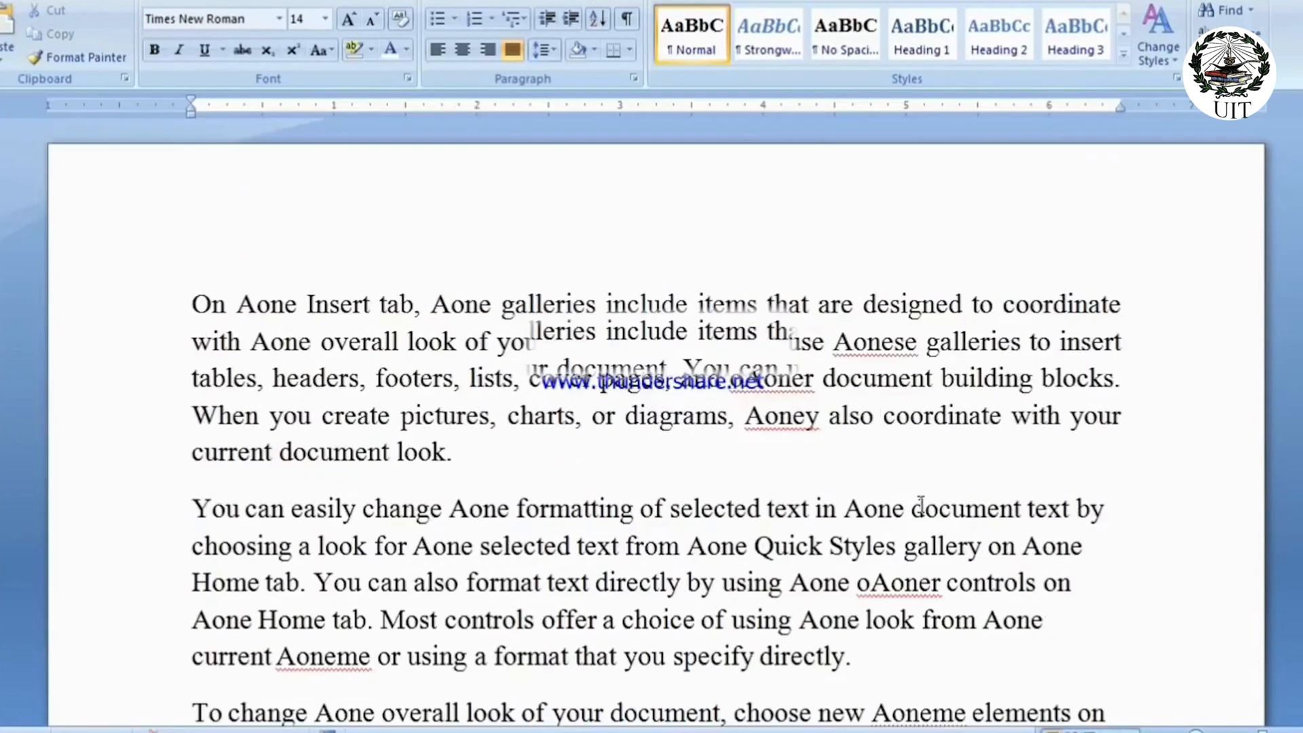
key("ctrl+a")
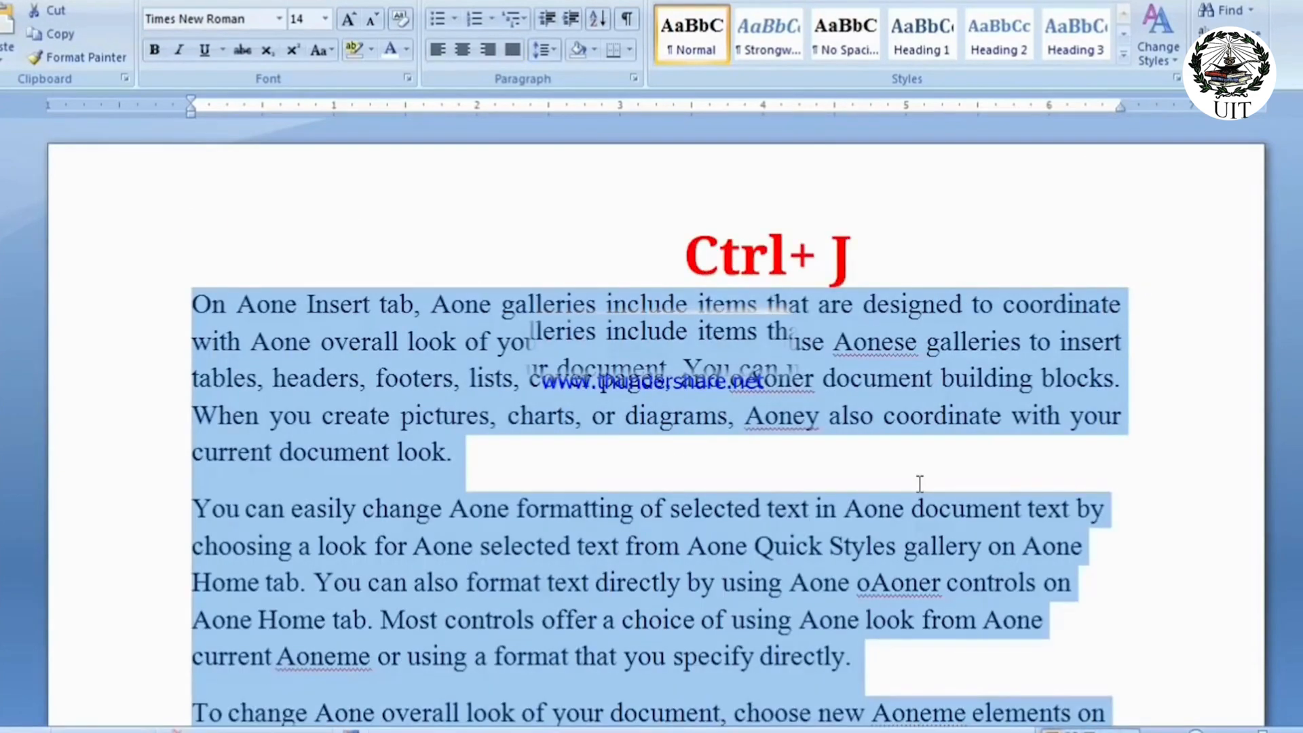
key("ctrl+j")
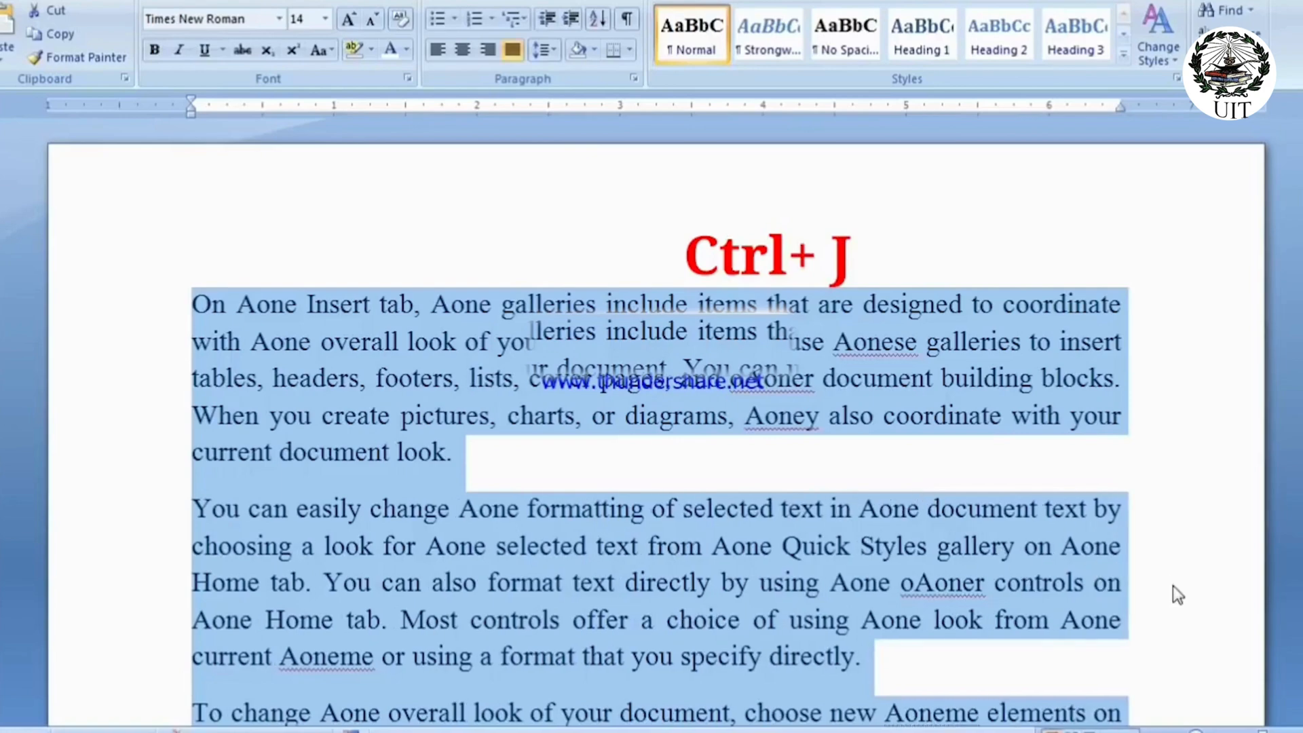
scroll(1139, 577, "down", 2)
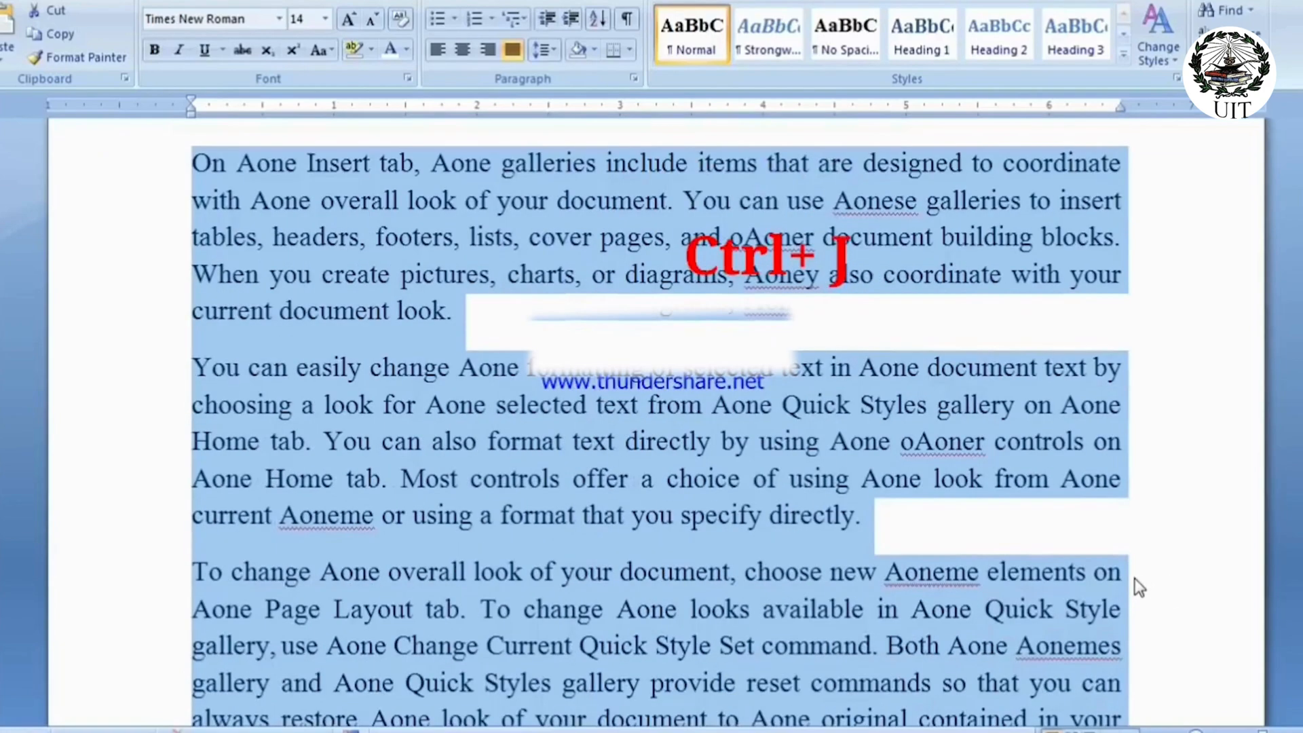
left_click(1048, 524)
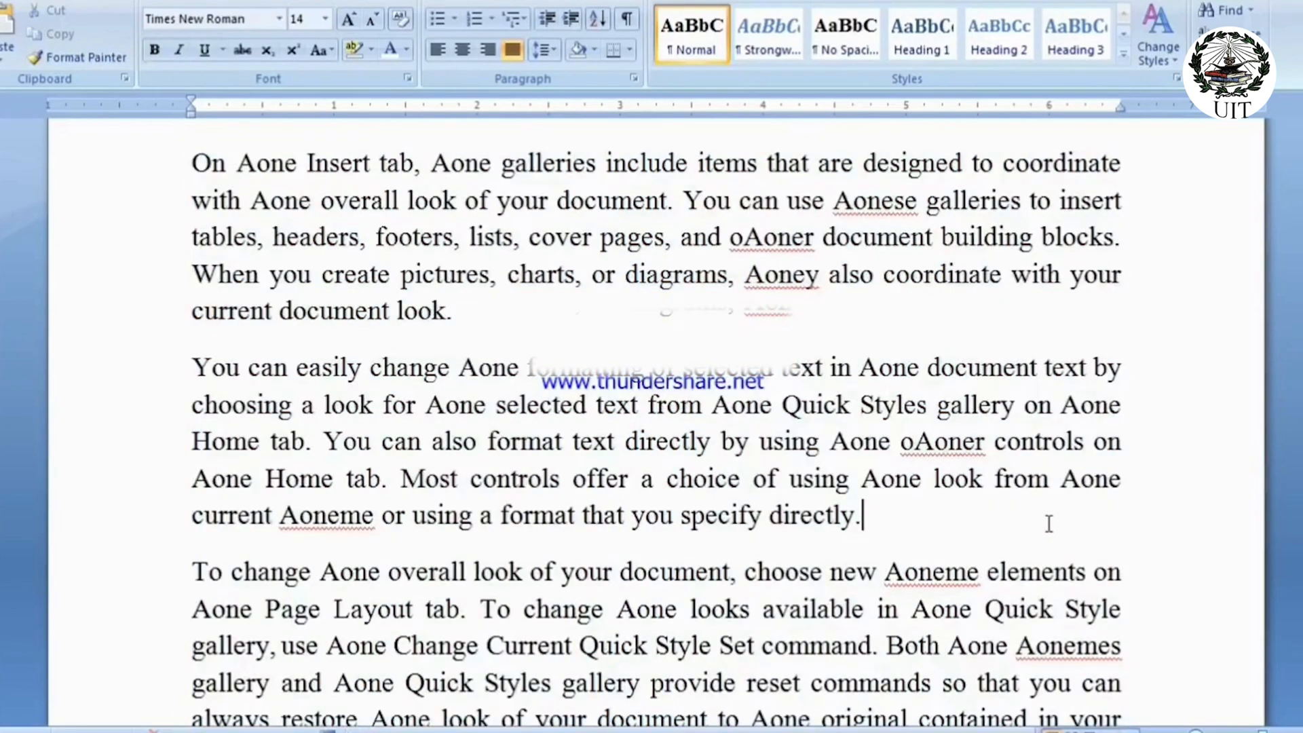
scroll(1048, 524, "up", 1)
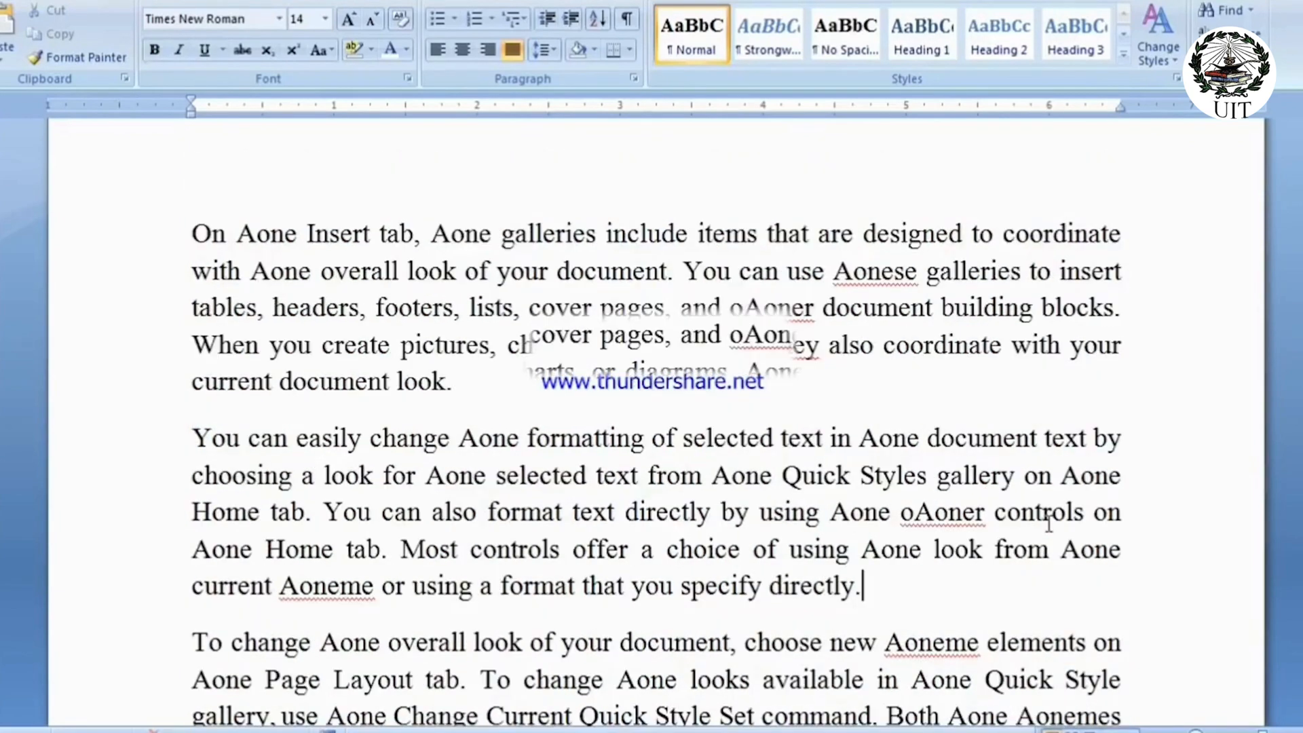
In the shortcut list document, insert a hyperlink after "Hyperlink" in the Ctrl +K row to the .pptx file named with only a first name in My Documents
key("alt+Tab")
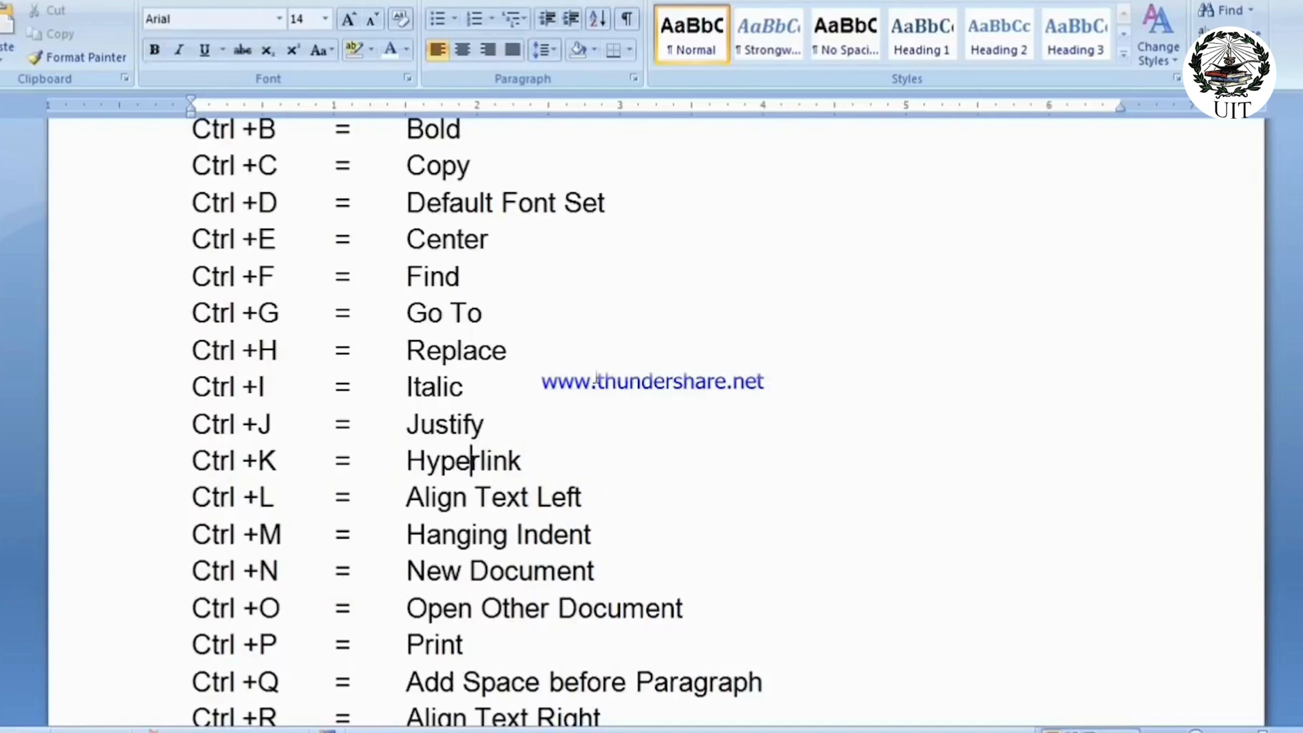
left_click_drag(194, 460, 275, 460)
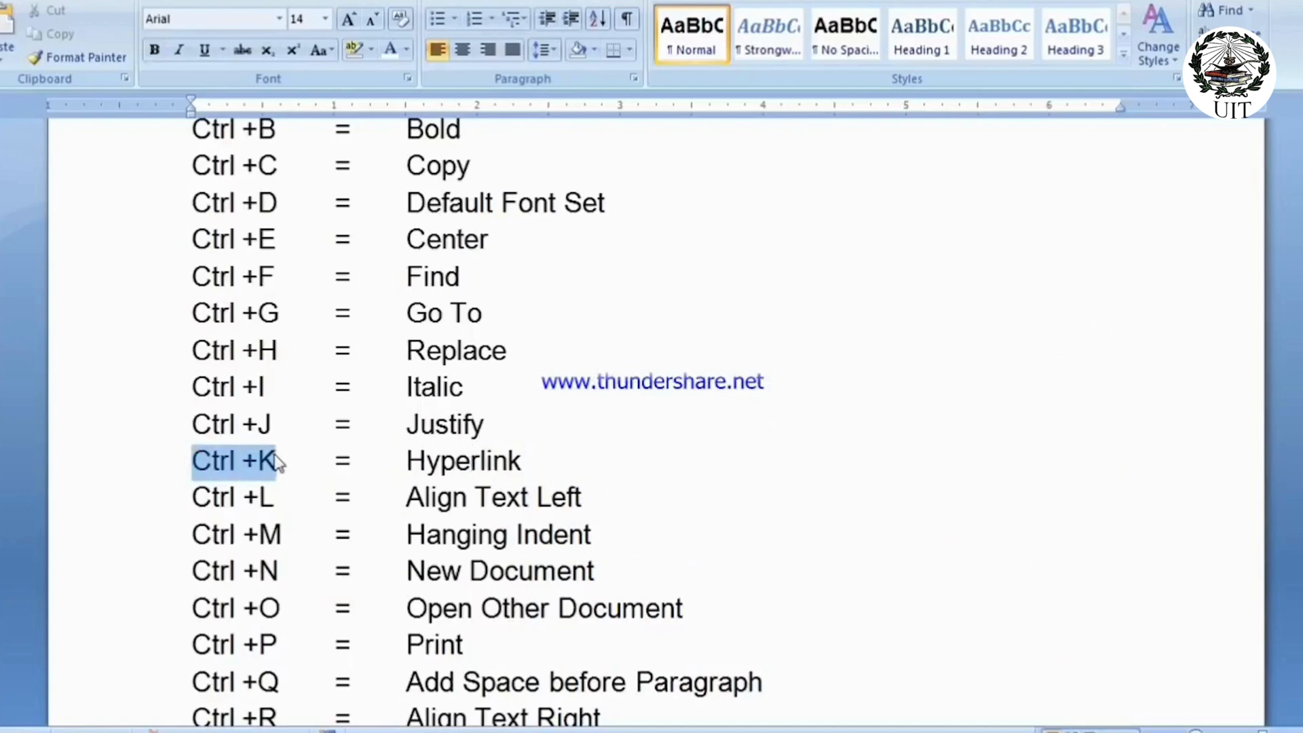
left_click(396, 473)
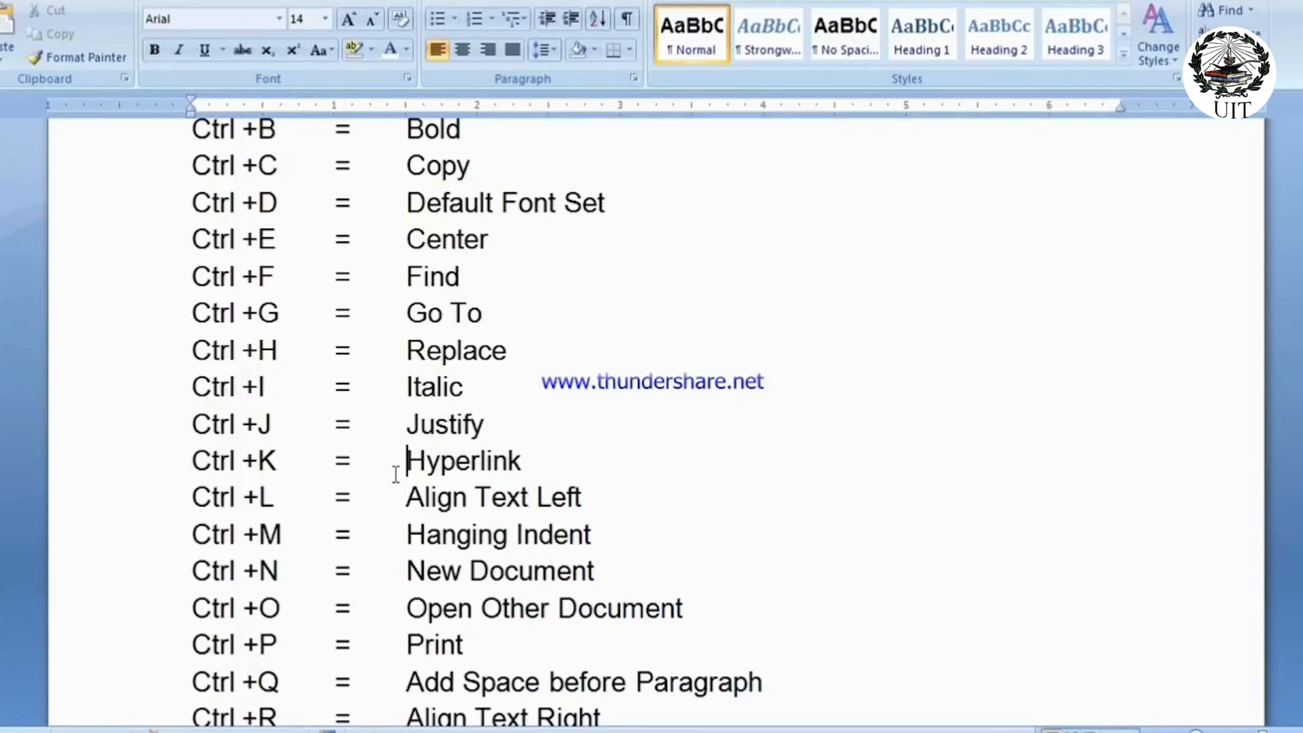
left_click(590, 450)
key("ctrl+k")
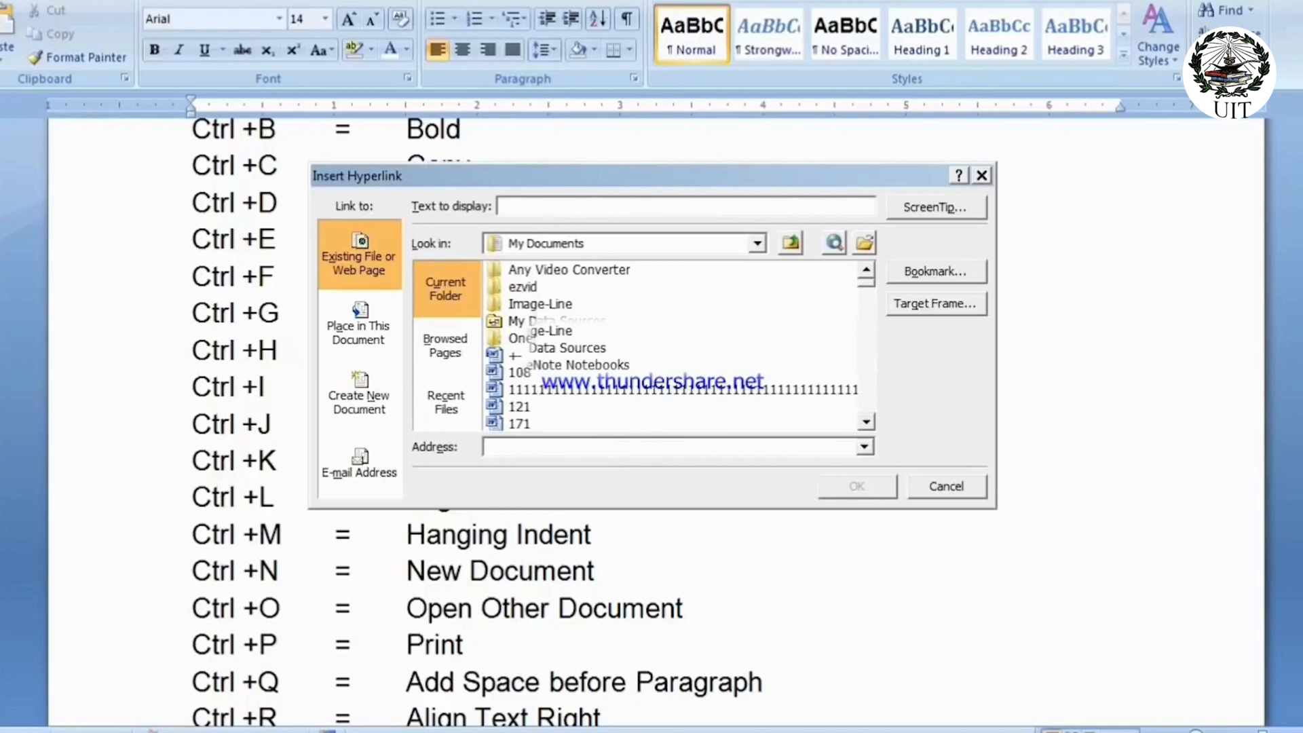
scroll(868, 419, "down", 4)
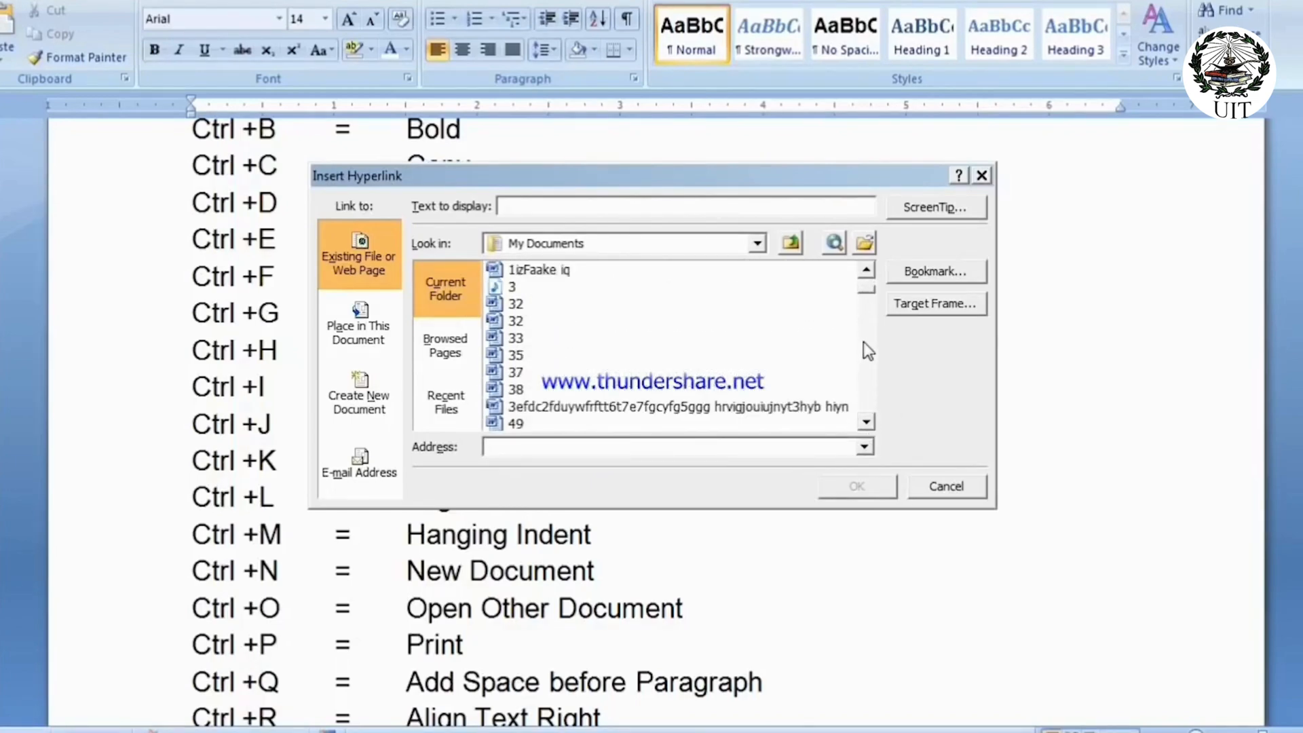
left_click_drag(865, 285, 866, 377)
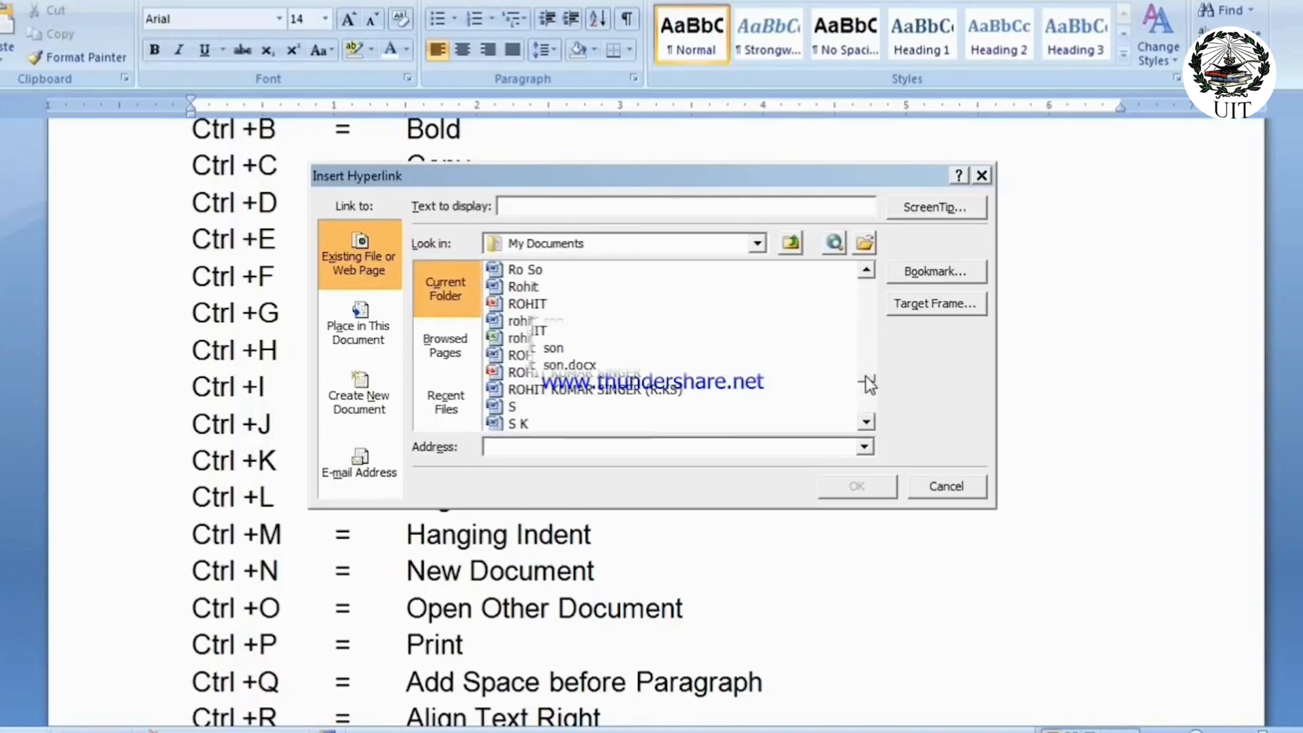
left_click(528, 304)
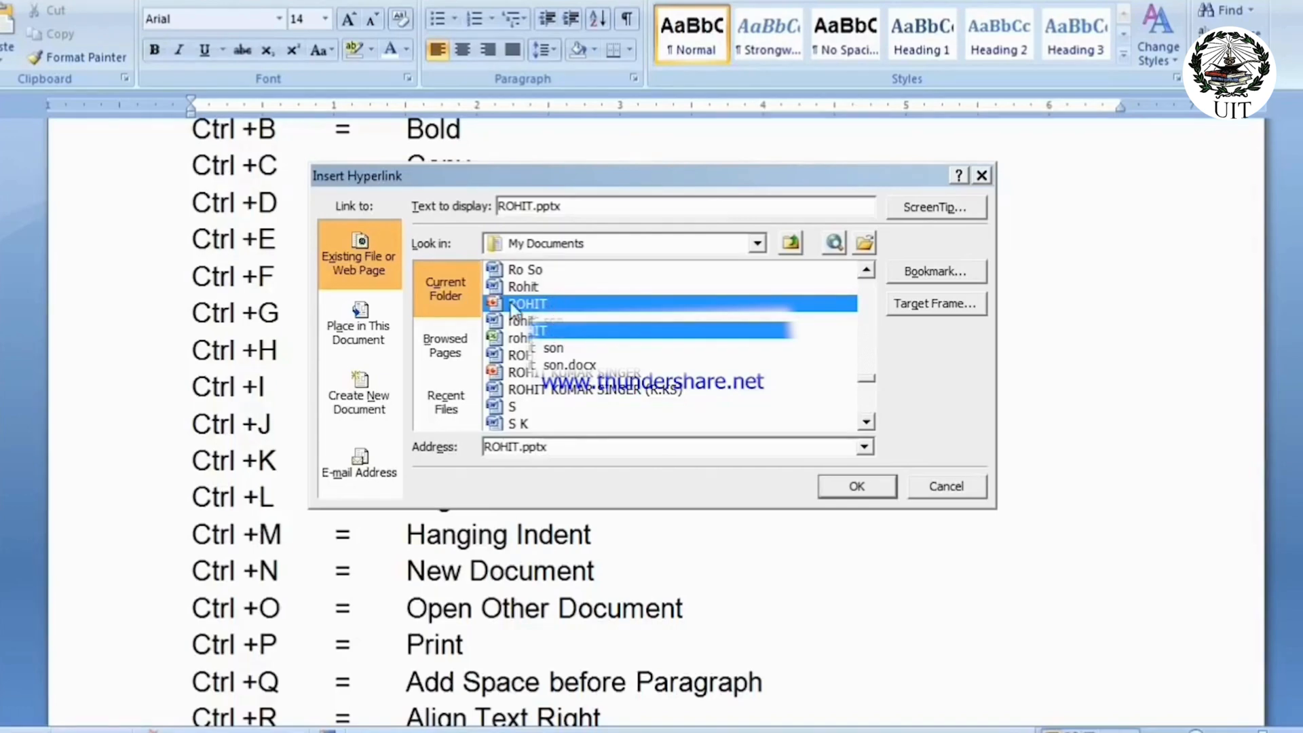
left_click(855, 487)
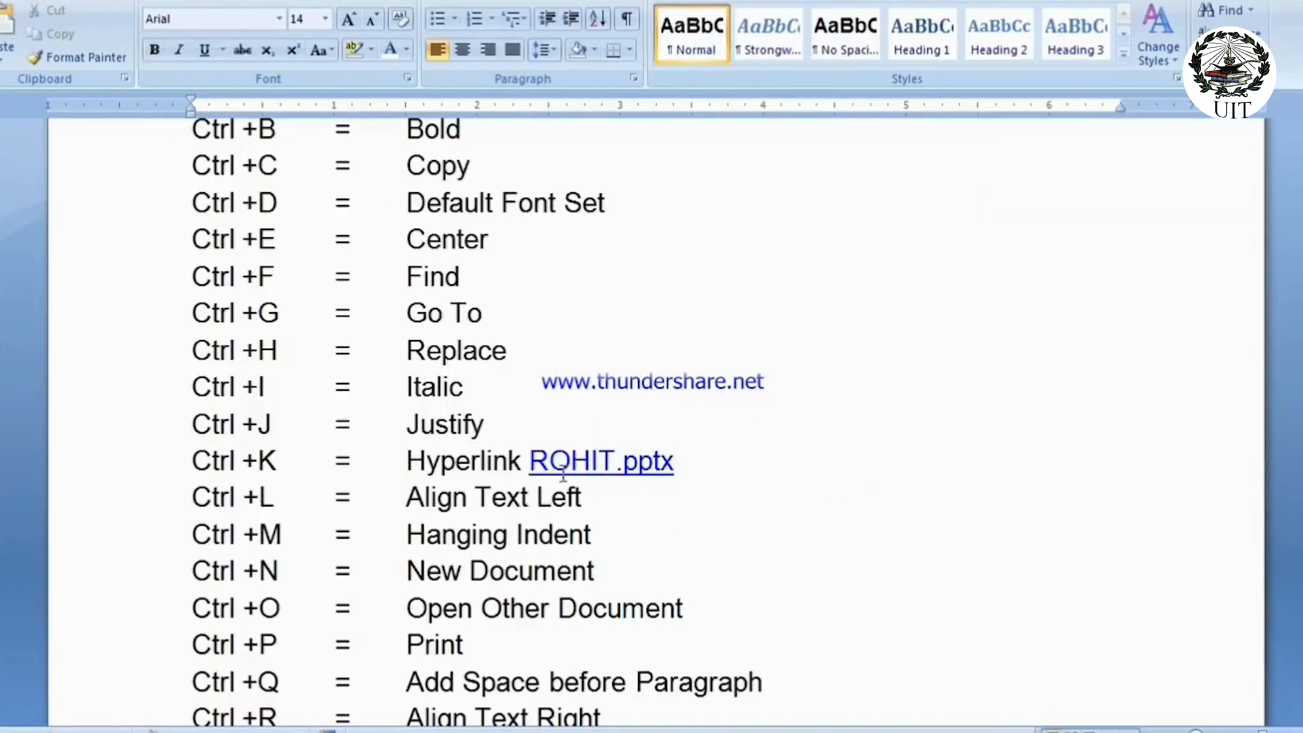
Follow the new link in the Ctrl +K row to open the presentation in PowerPoint, then close it and return to the shortcut list
left_click(745, 536)
mouse_move(588, 463)
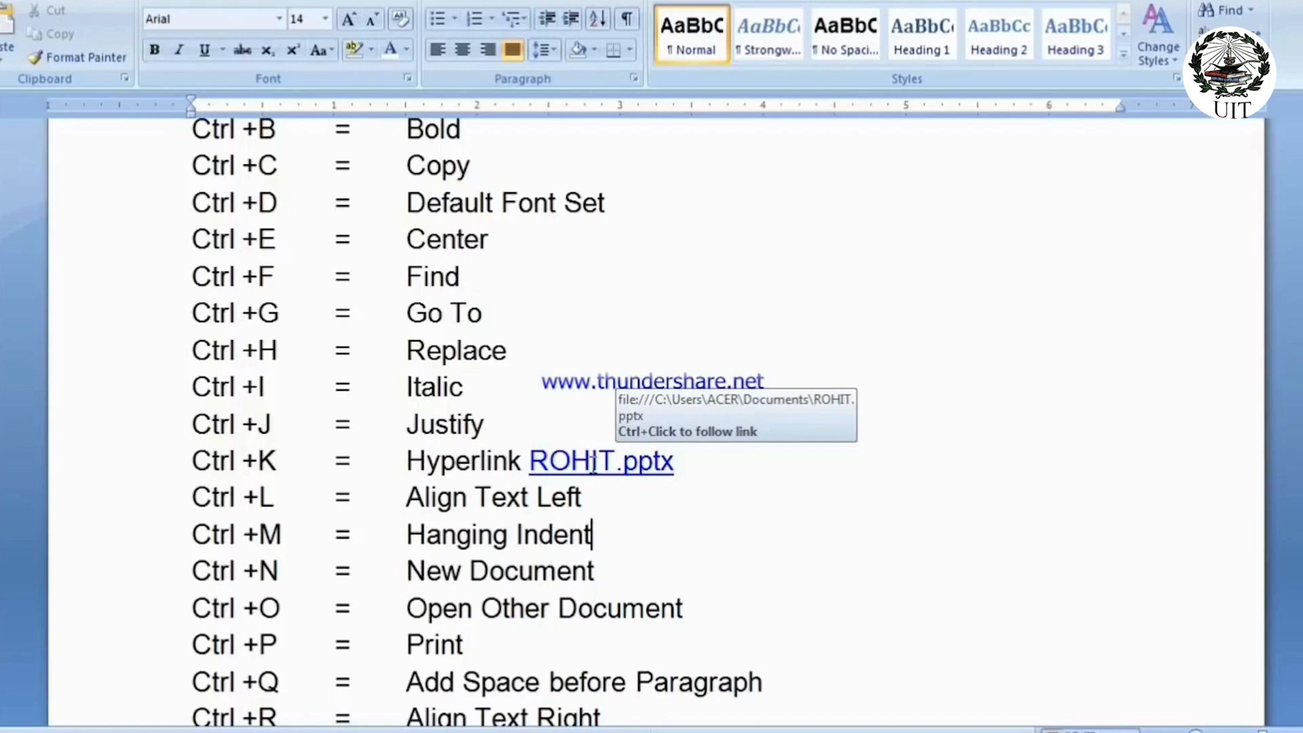
left_click(592, 465)
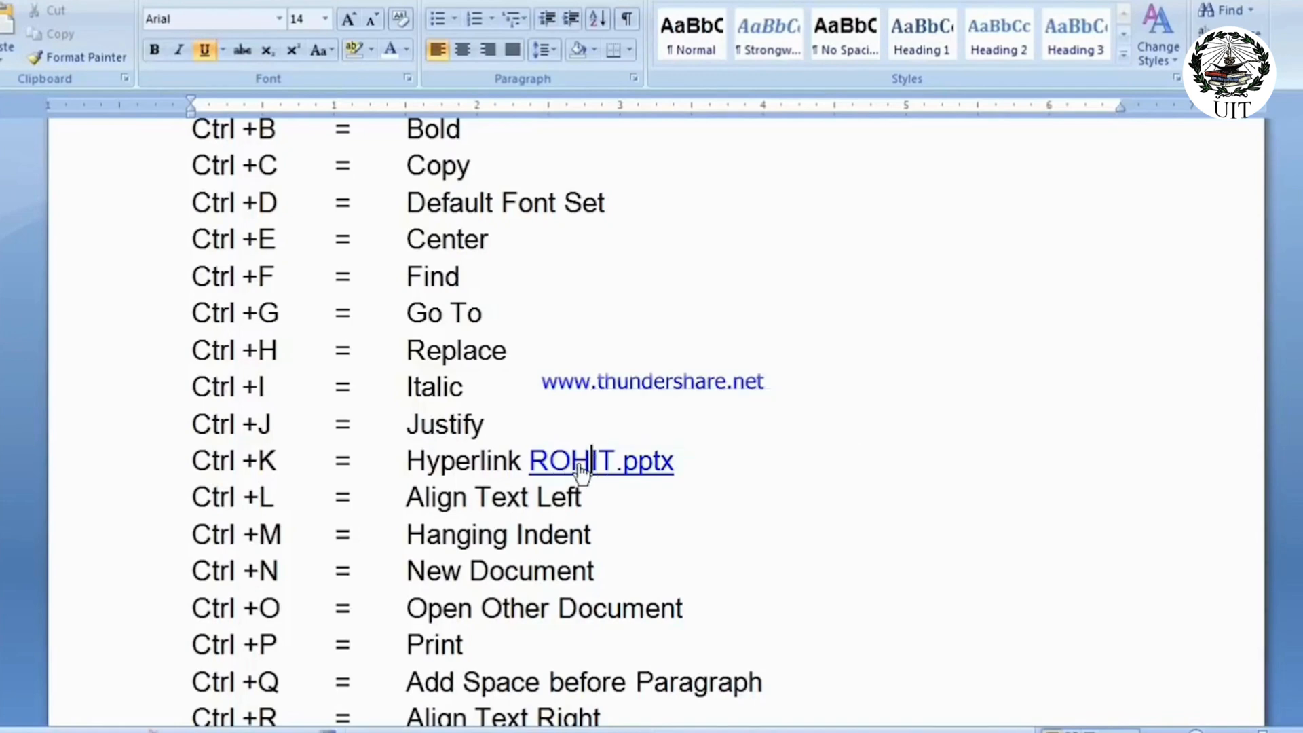
left_click(579, 464, "ctrl")
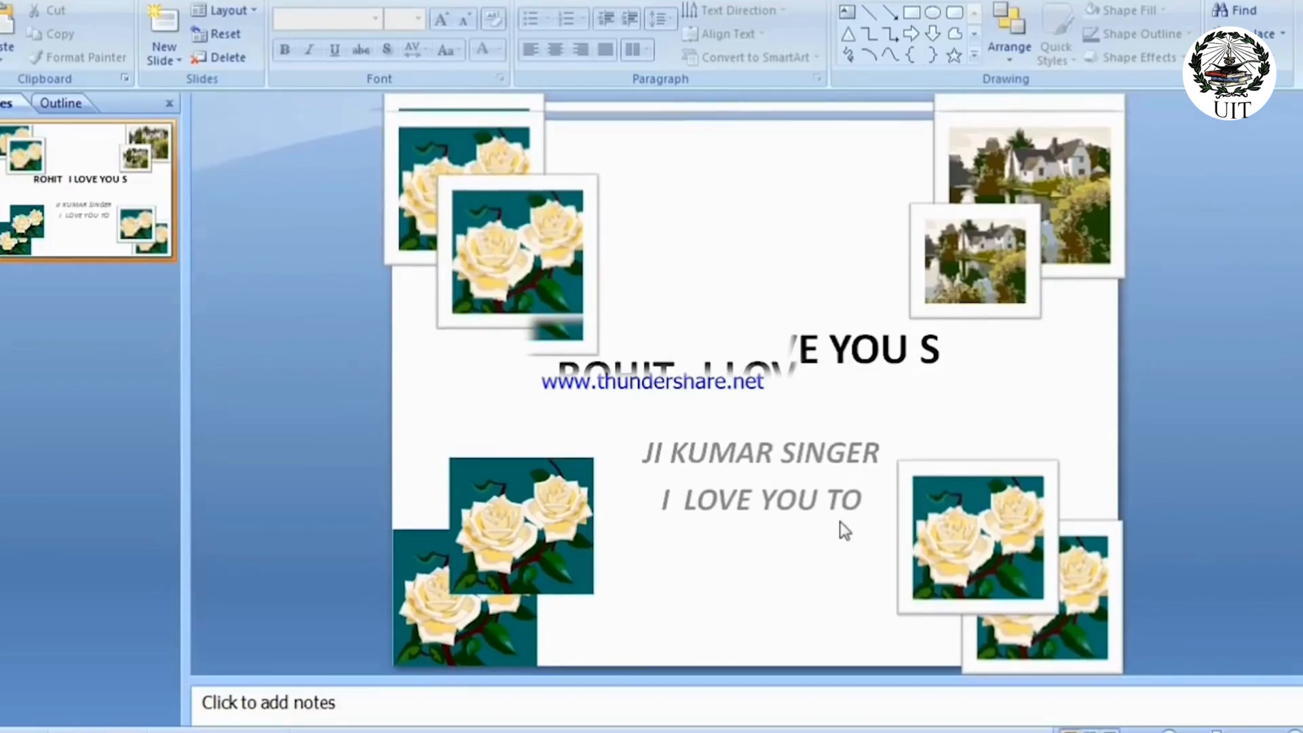
left_click(1300, 2)
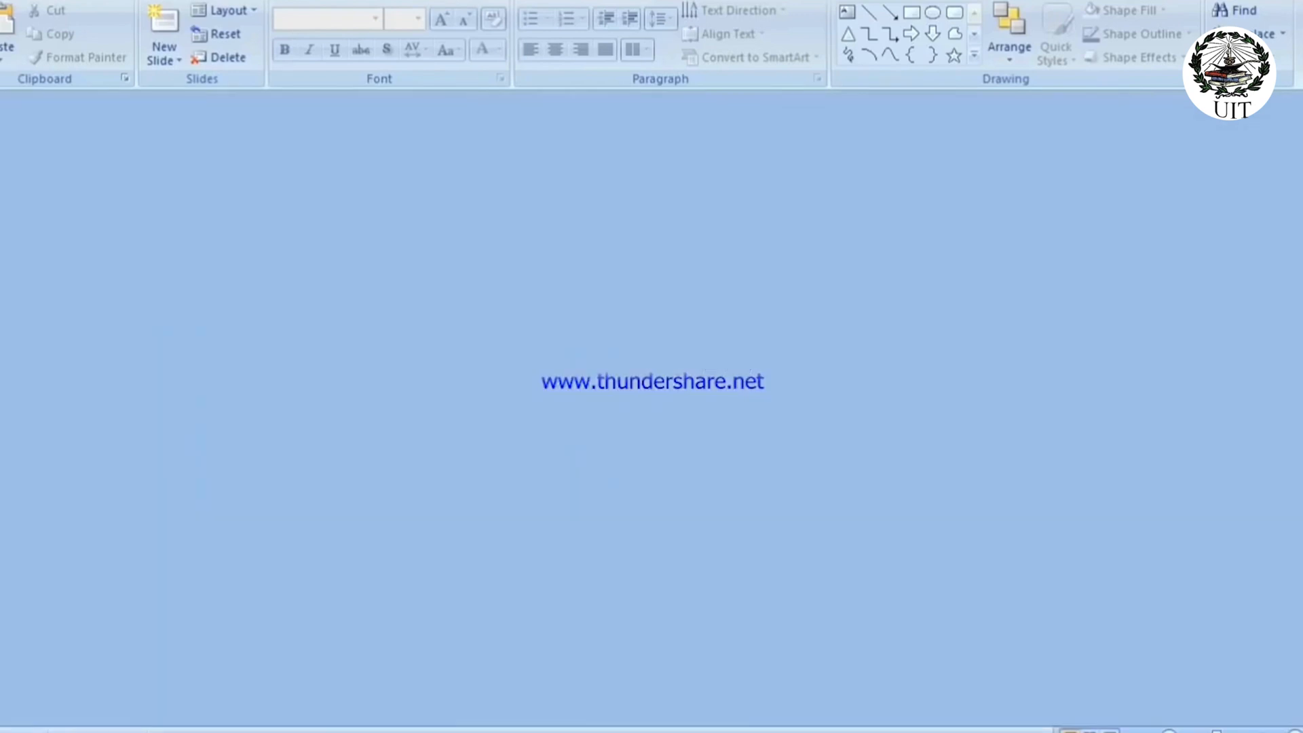
left_click(702, 469)
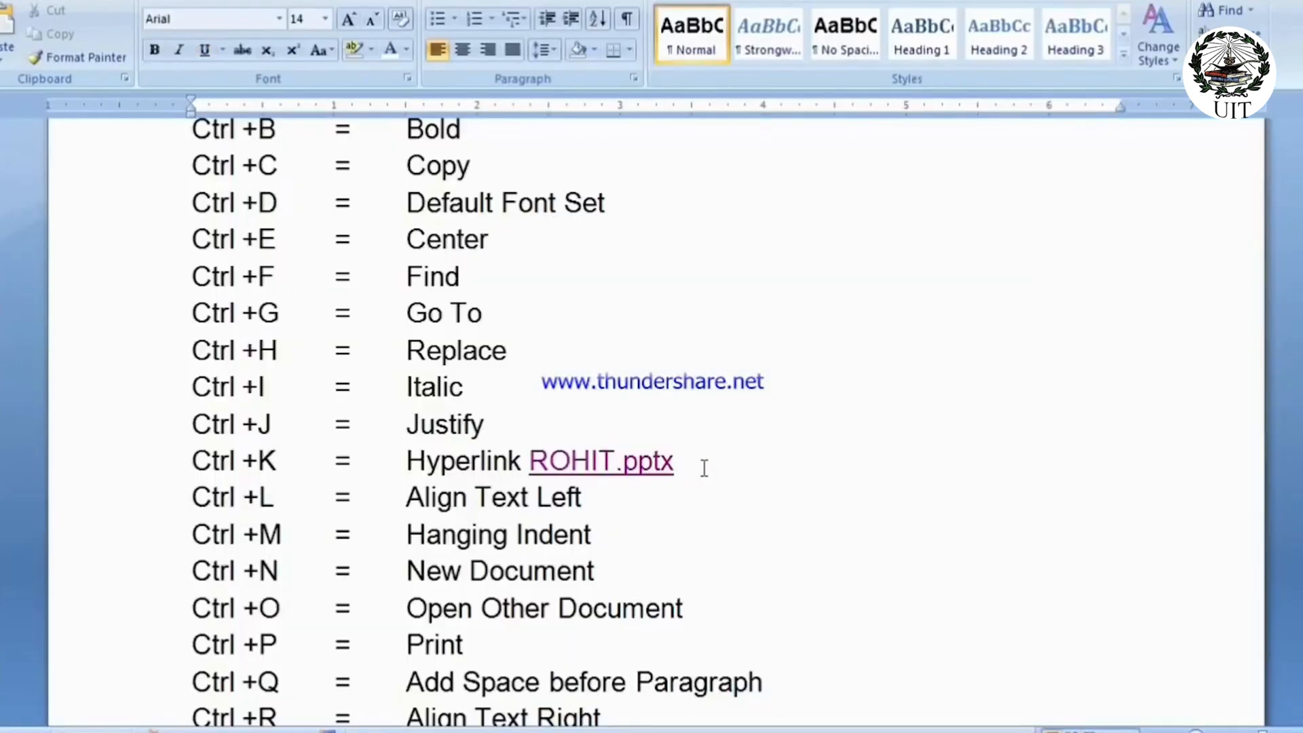
mouse_move(631, 468)
Left-align the Ctrl +L row of the shortcut list and select the word "Left" in it
left_click_drag(192, 497, 259, 498)
left_click(506, 500)
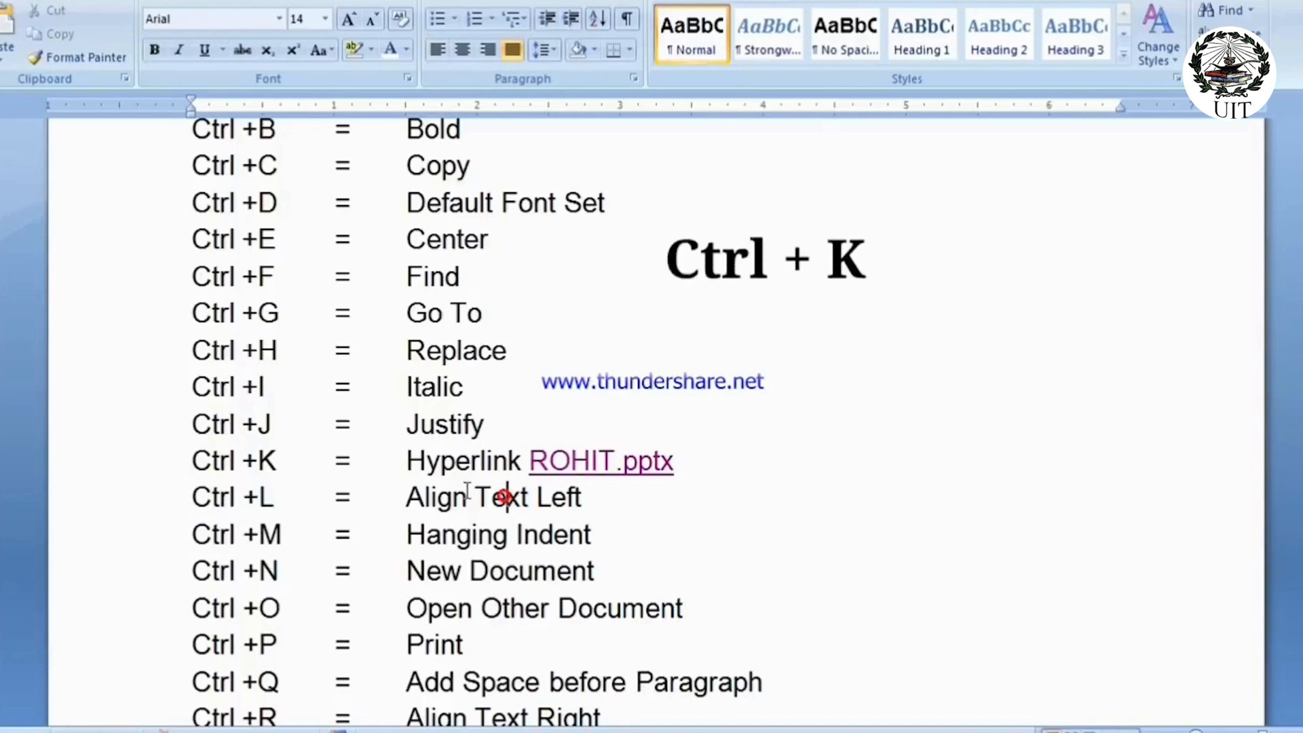
left_click_drag(409, 497, 438, 497)
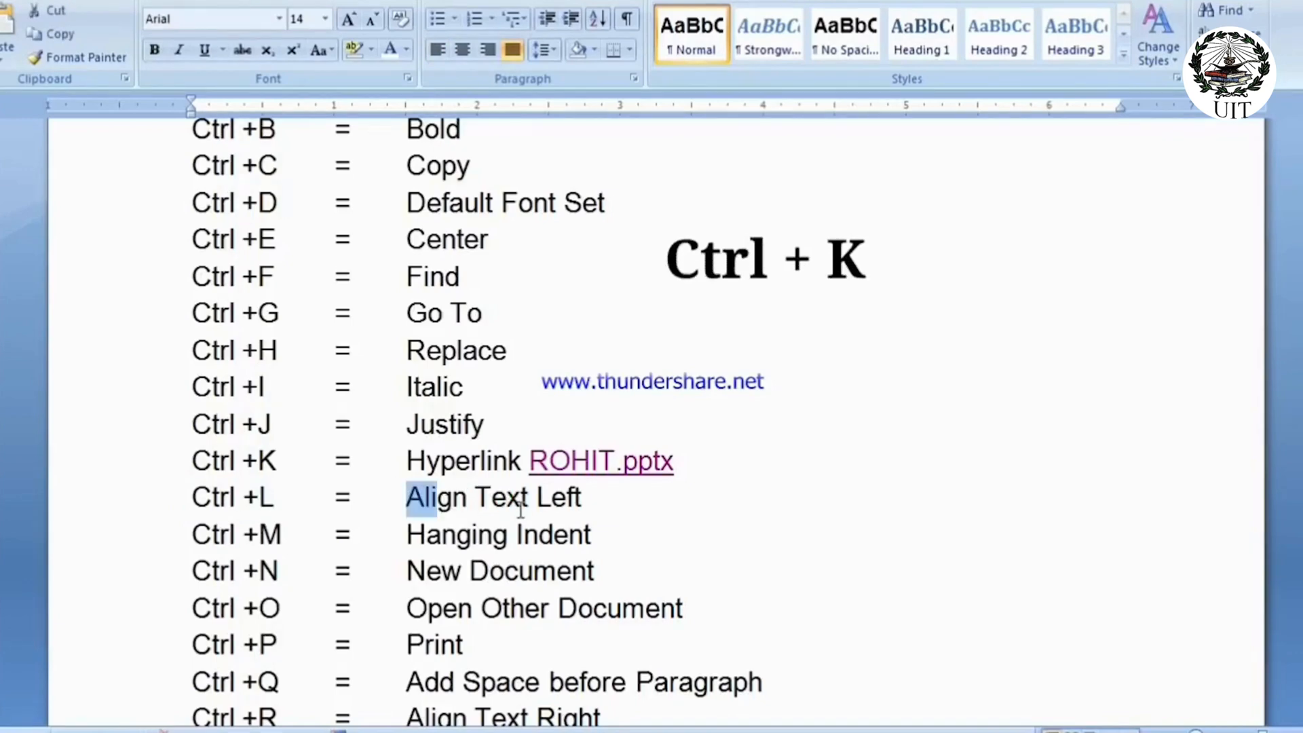
left_click(552, 501)
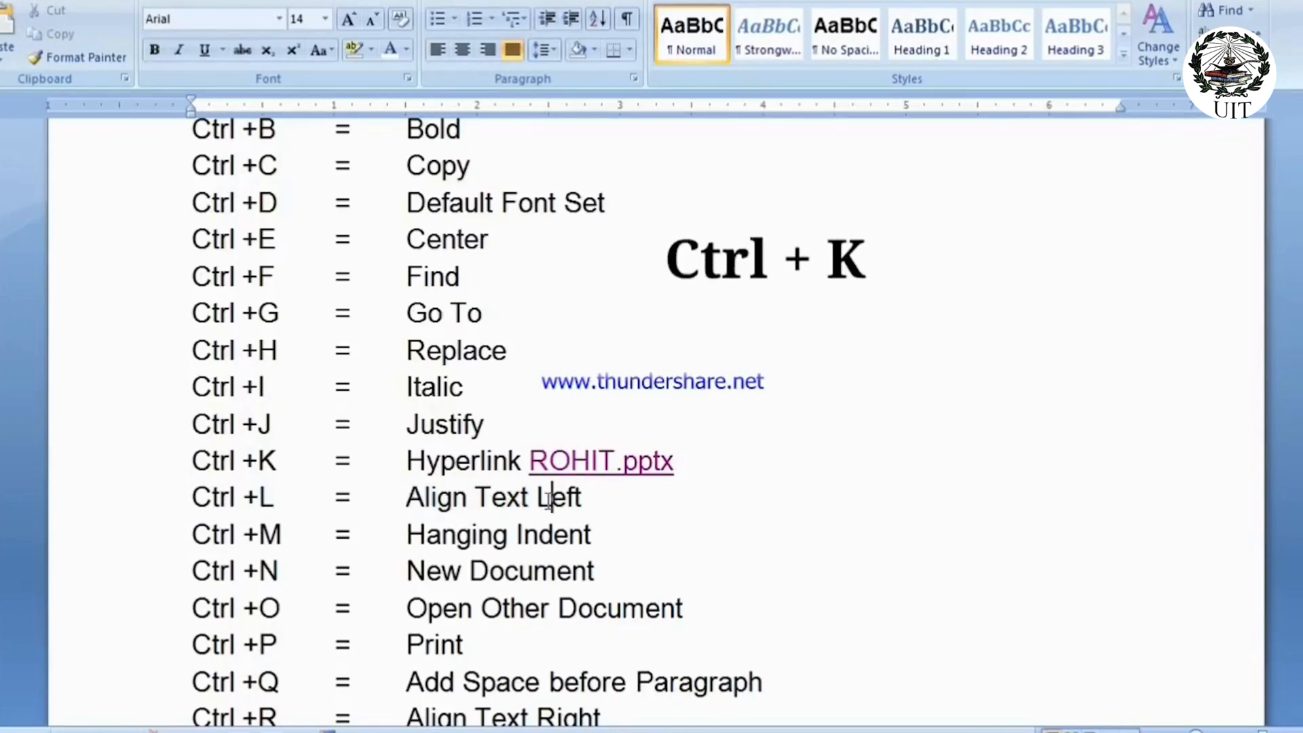
key("ctrl+l")
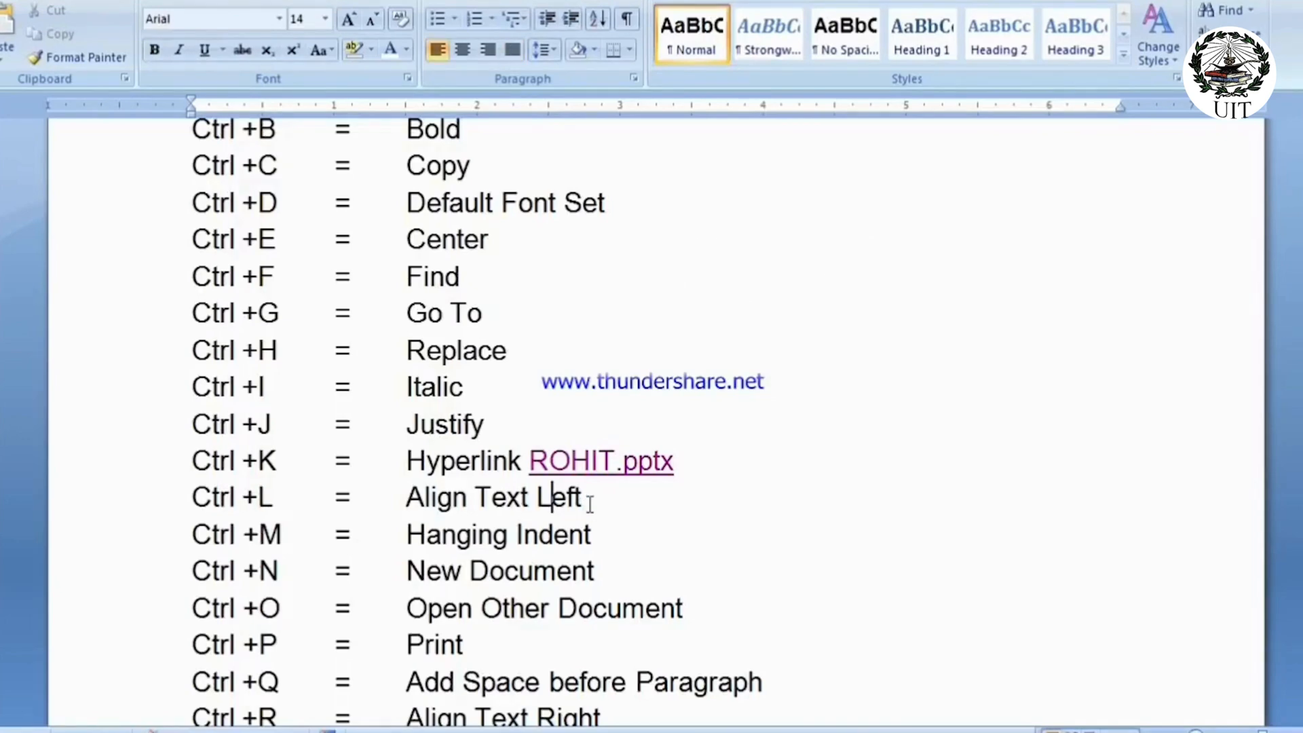
left_click_drag(601, 497, 533, 505)
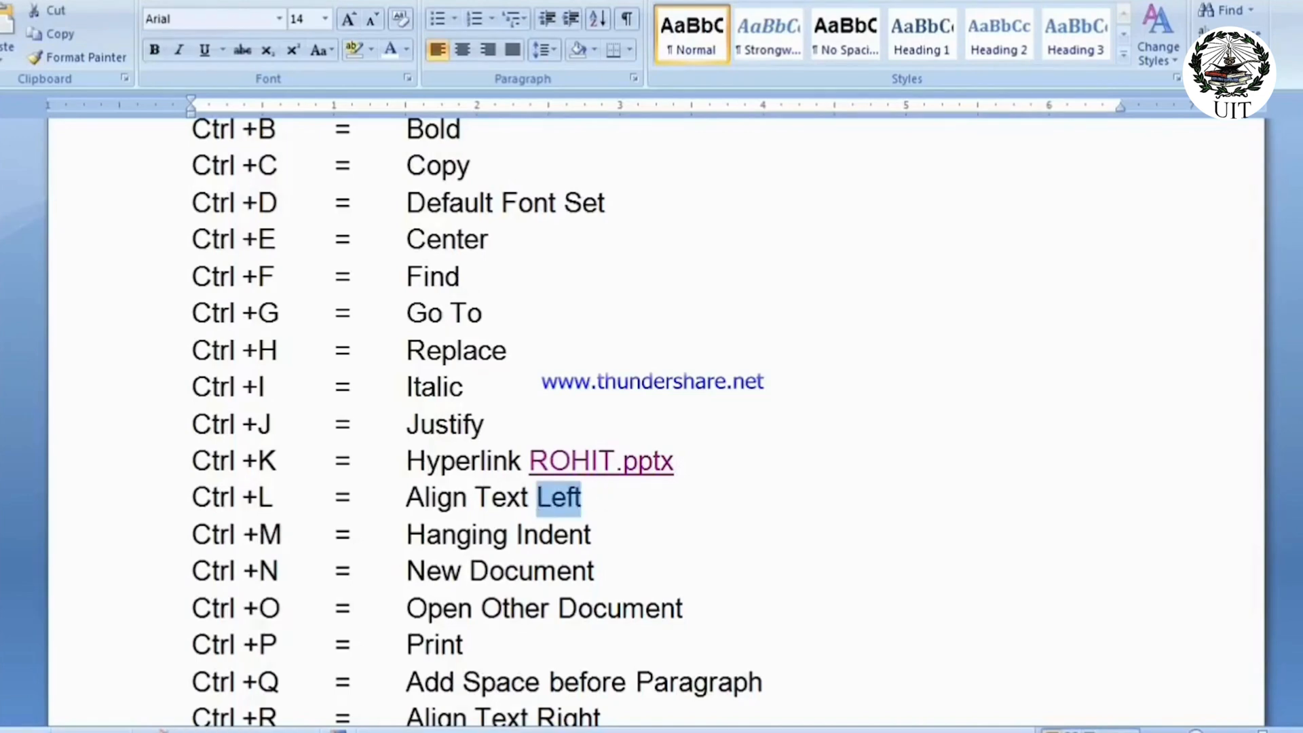
Switch to the sample text document and left-align its first paragraph
left_click(106, 730)
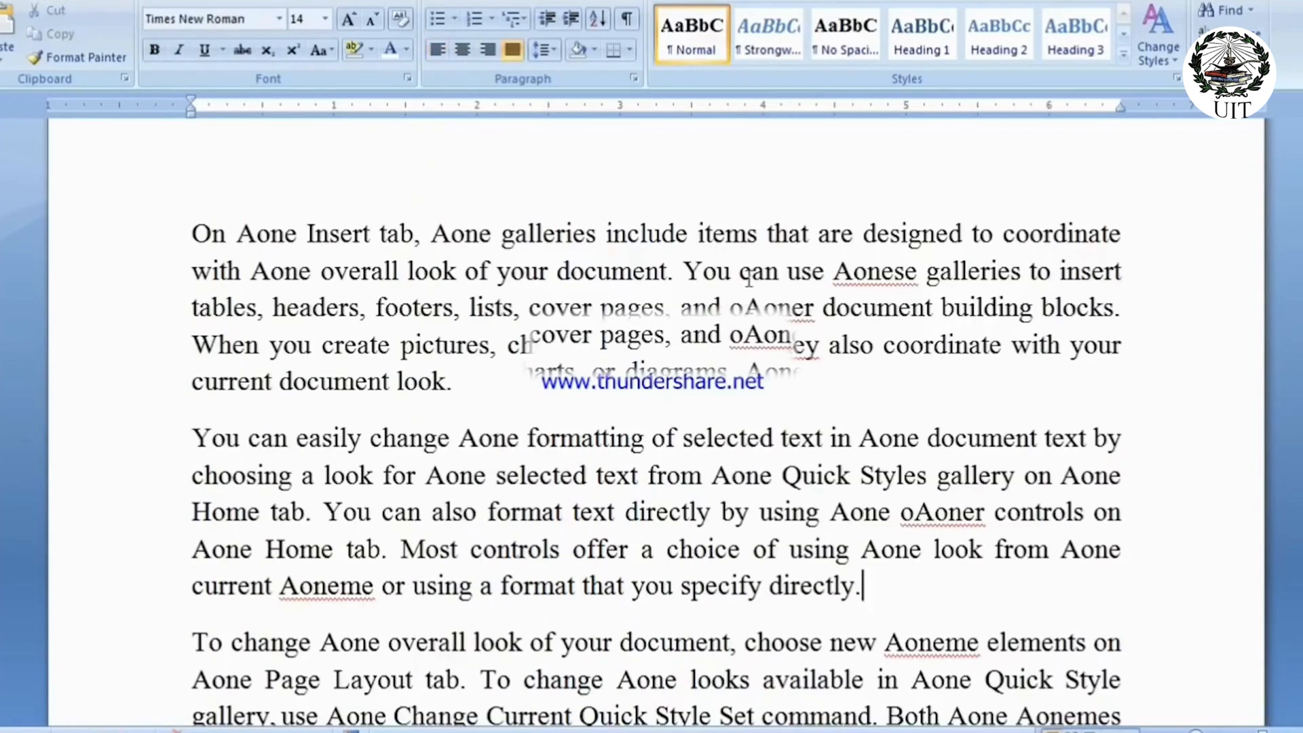
left_click_drag(452, 380, 145, 213)
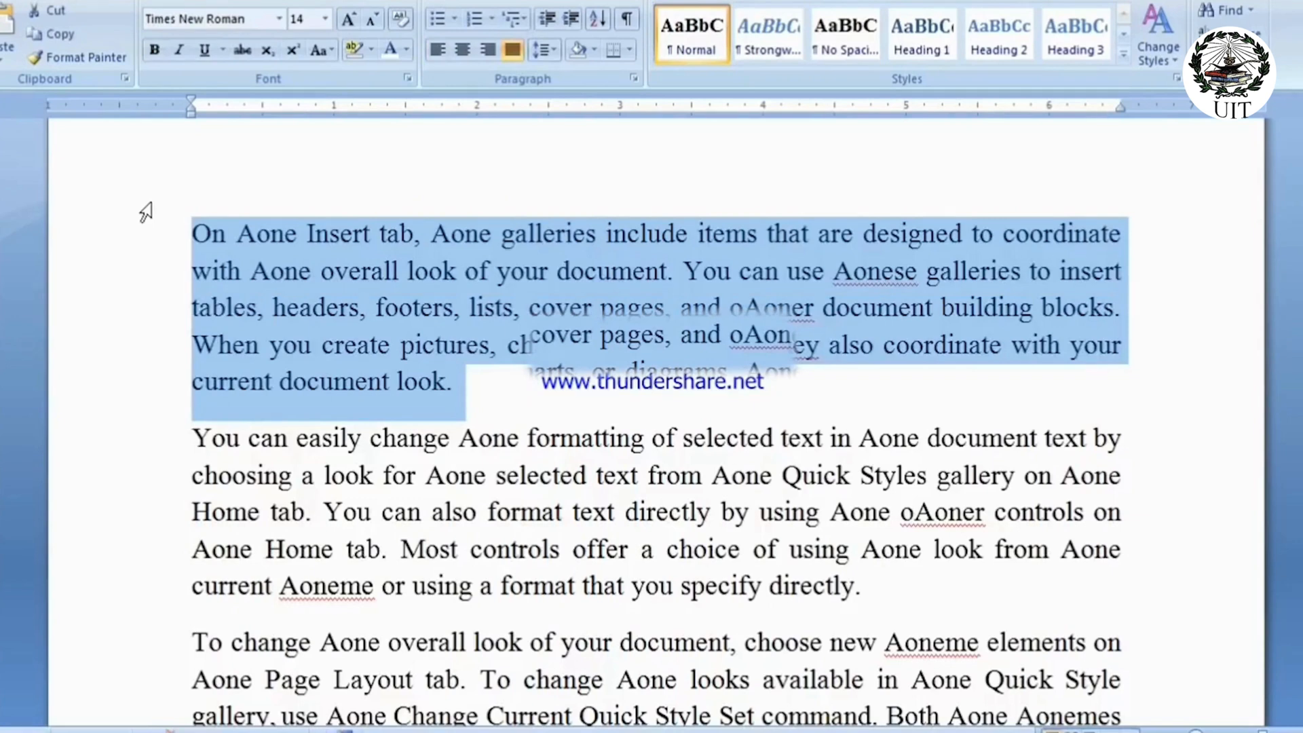
key("ctrl+l")
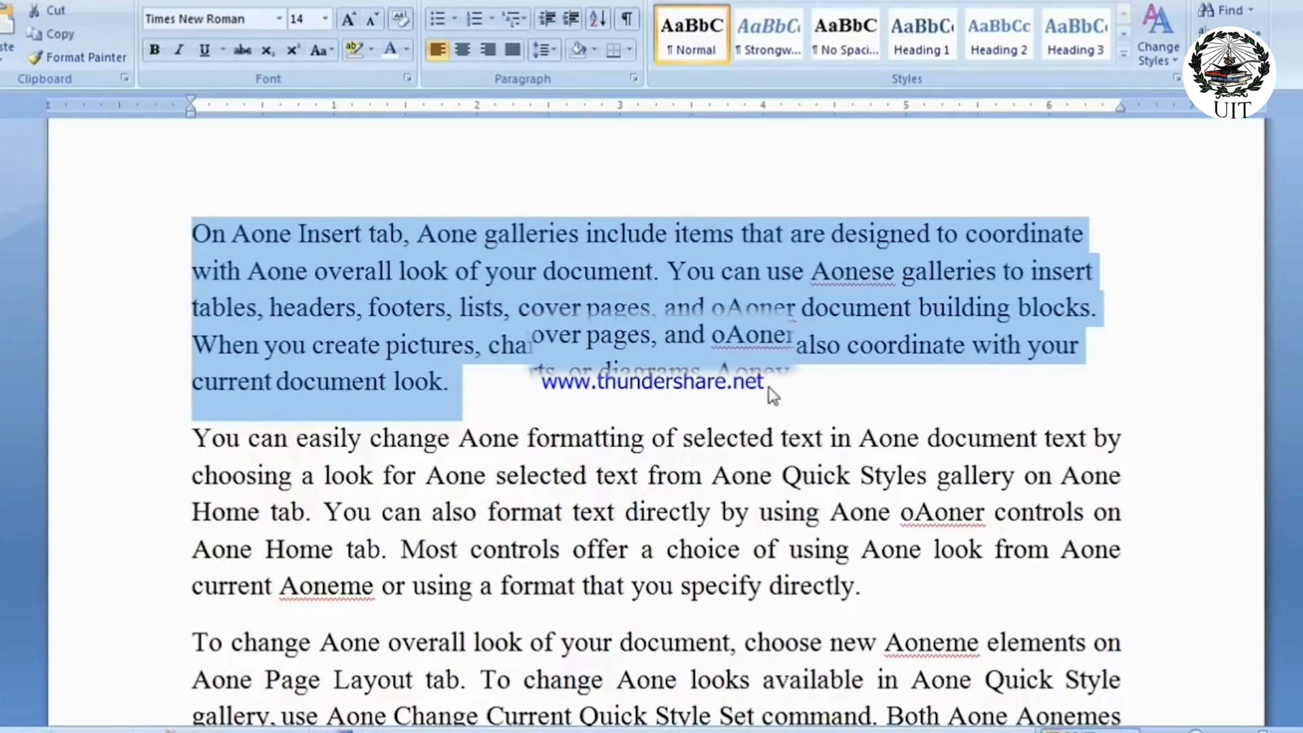
Alternate the first sample paragraph between justified and left alignment, finish by justifying it, and return to the shortcut list
key("ctrl+j")
key("ctrl+l")
key("ctrl+j")
key("ctrl+l")
left_click(774, 395)
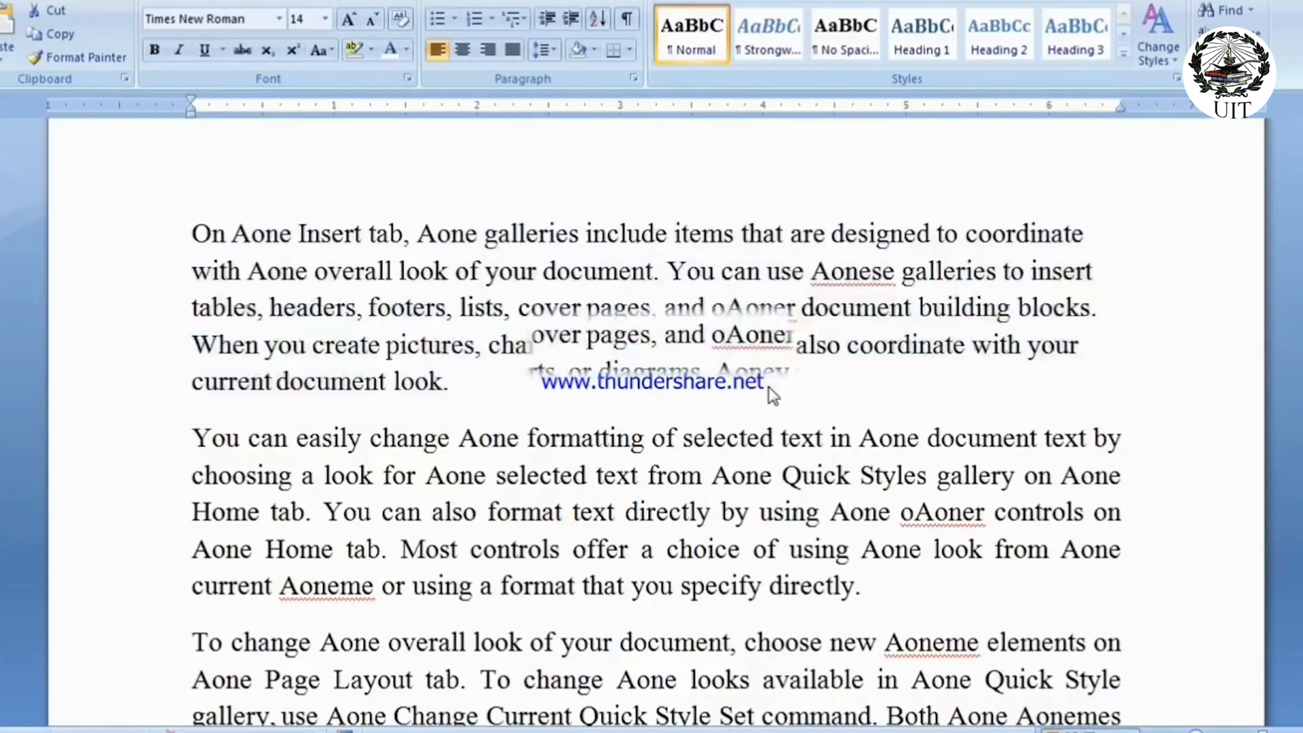
left_click_drag(1051, 226, 1093, 244)
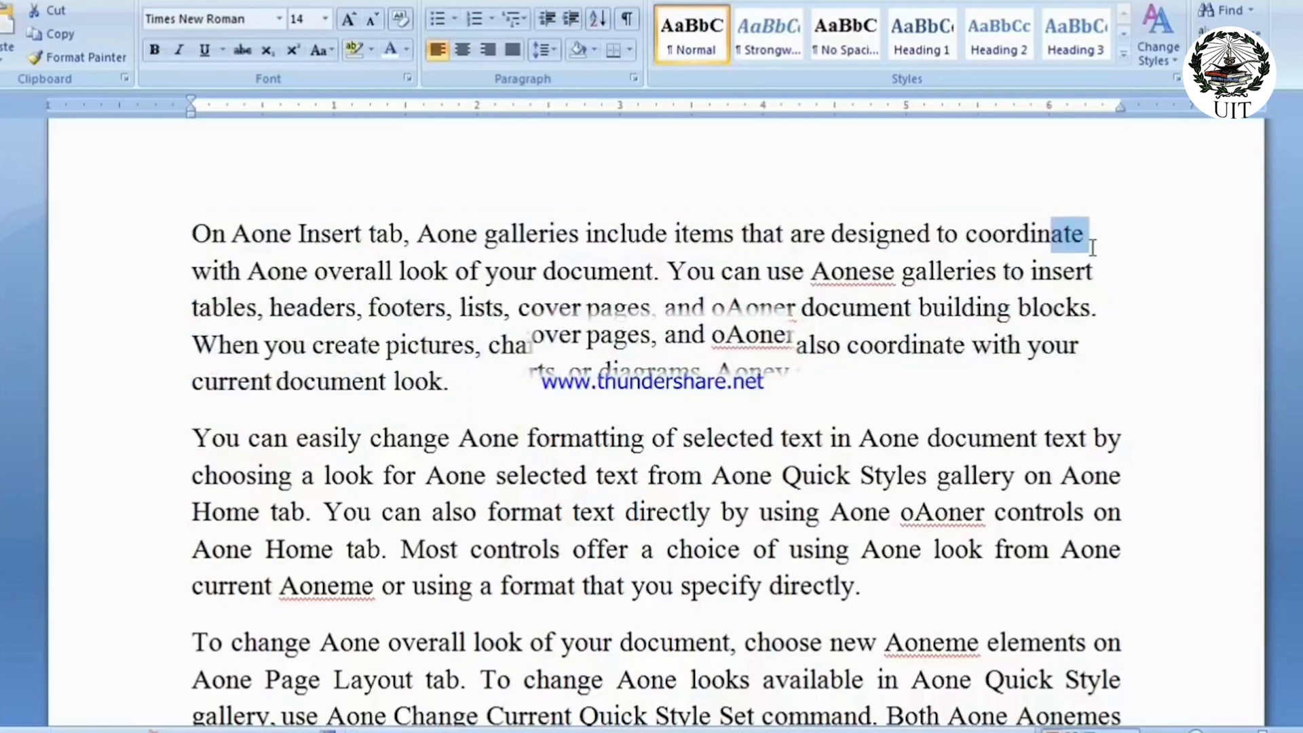
left_click(845, 397)
key("ctrl+j")
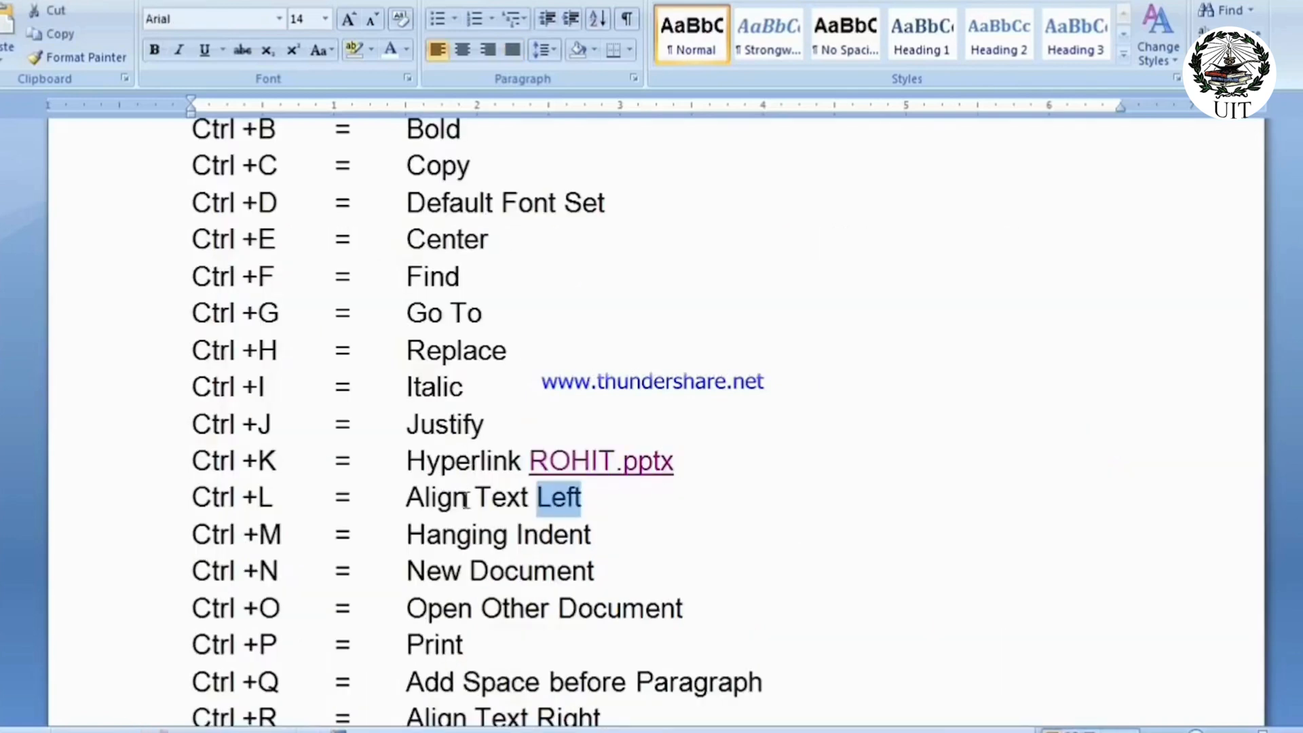
Increase the left indent of the Ctrl +M row in the shortcut list by one level
left_click_drag(196, 536, 258, 540)
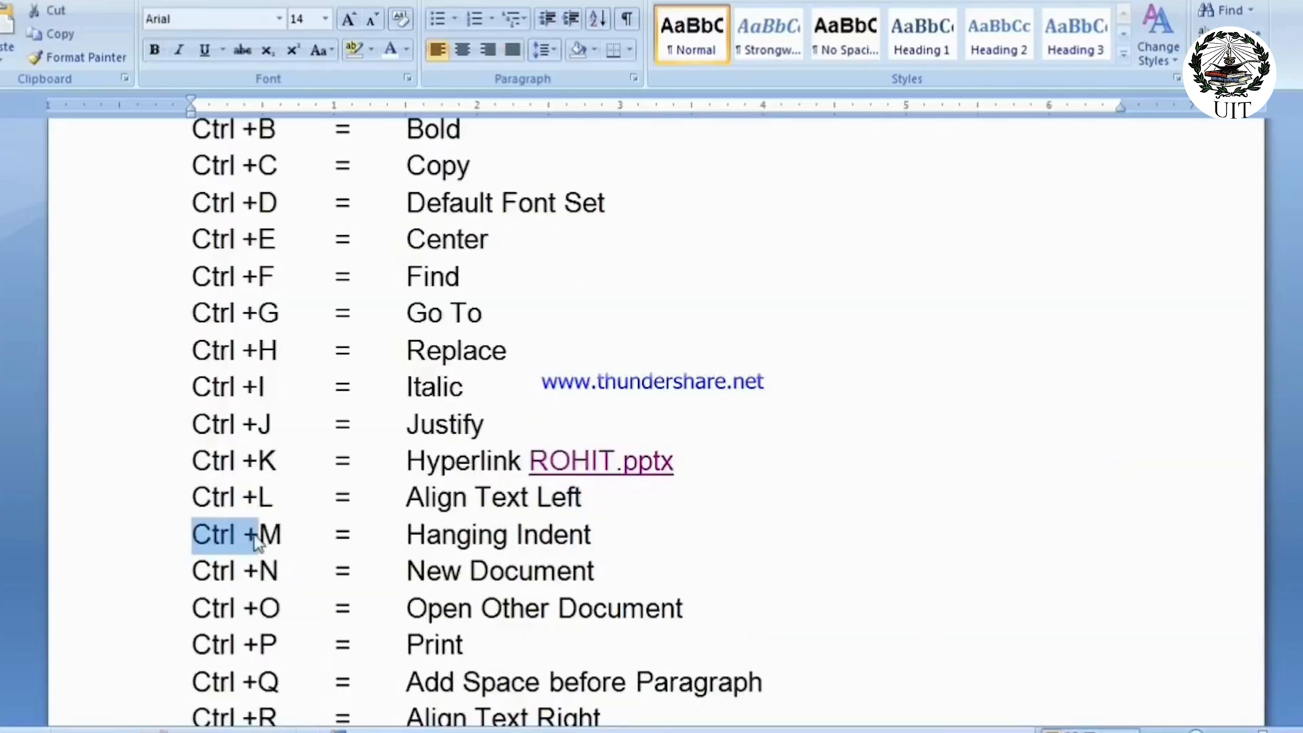
left_click(443, 538)
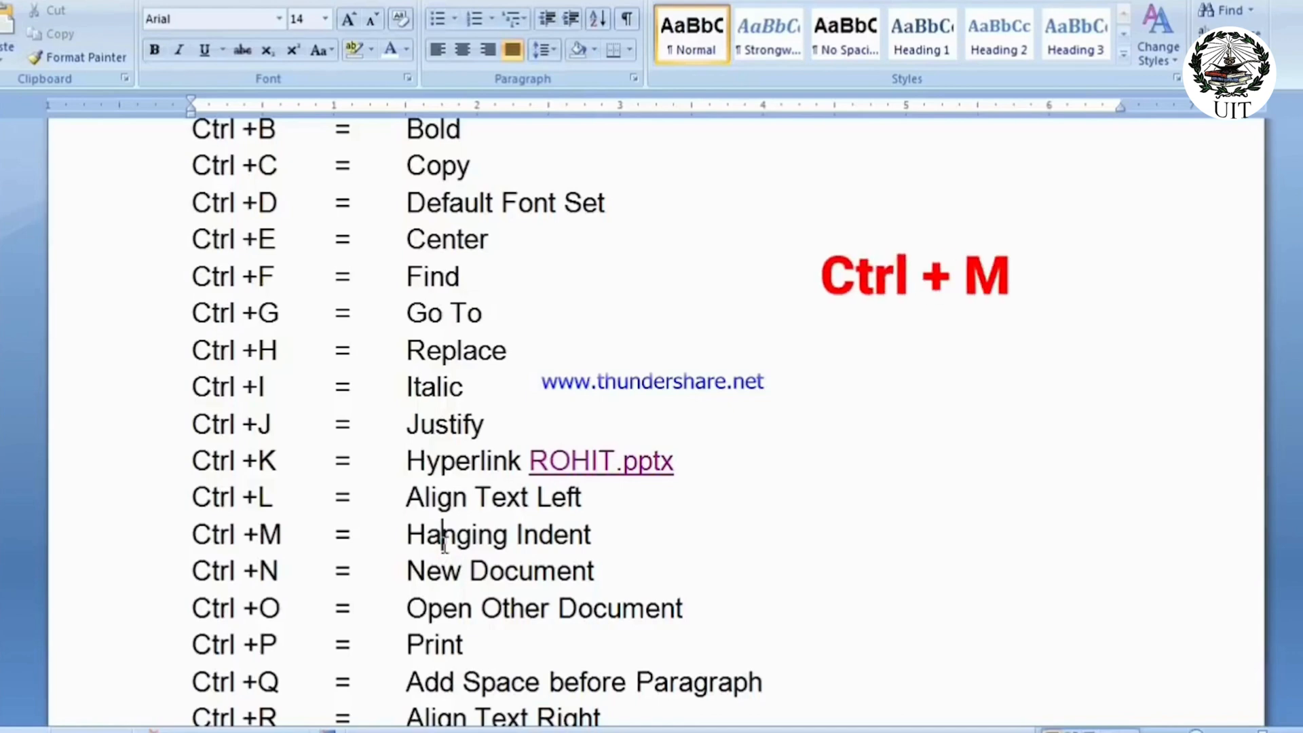
key("ctrl+m")
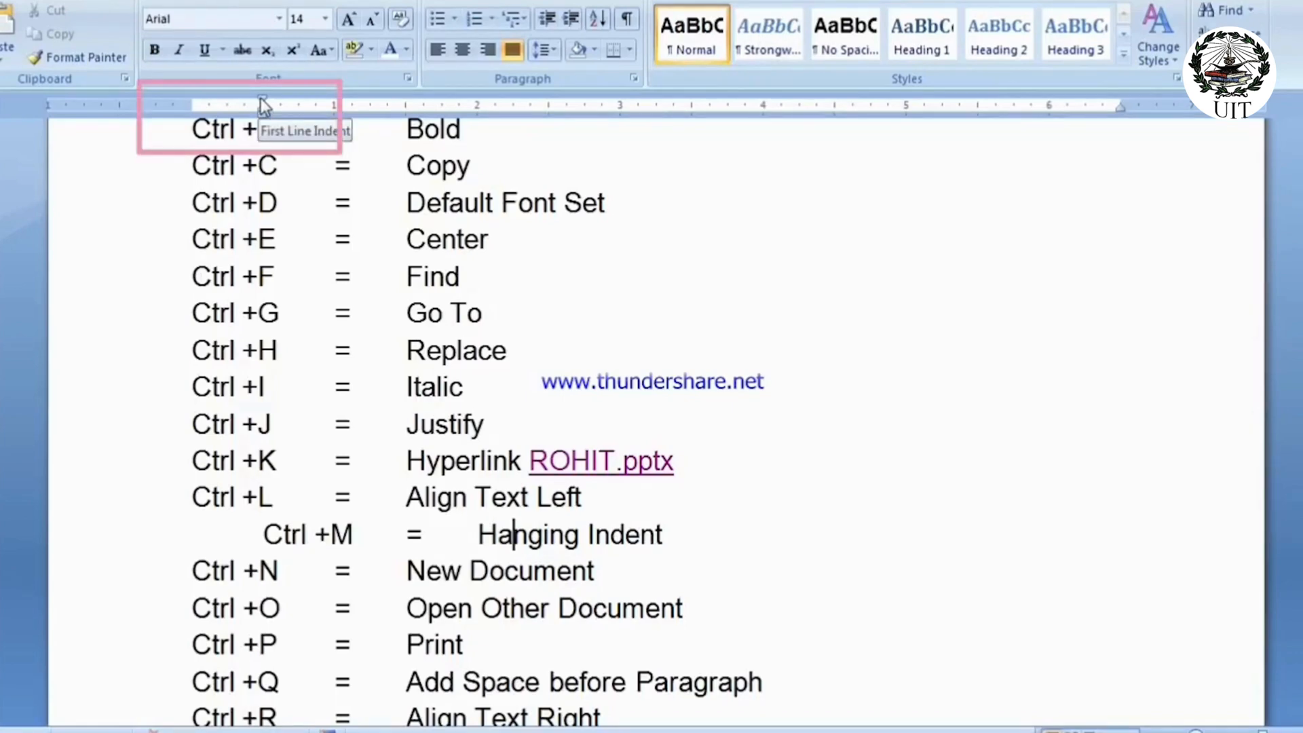
Try larger indents for the Ctrl +M row on the ruler, including a first line indent of about 0.8 inch, and undo each change
left_click_drag(263, 103, 308, 103)
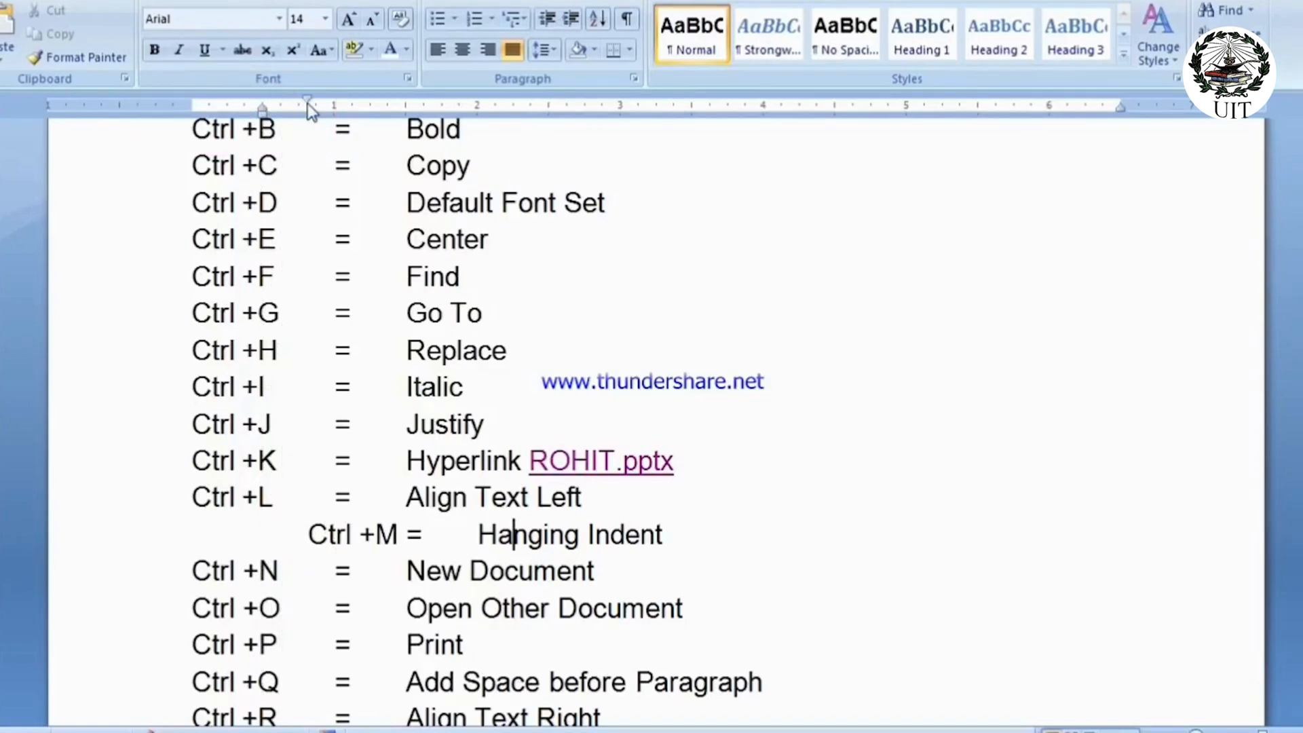
key("ctrl+z")
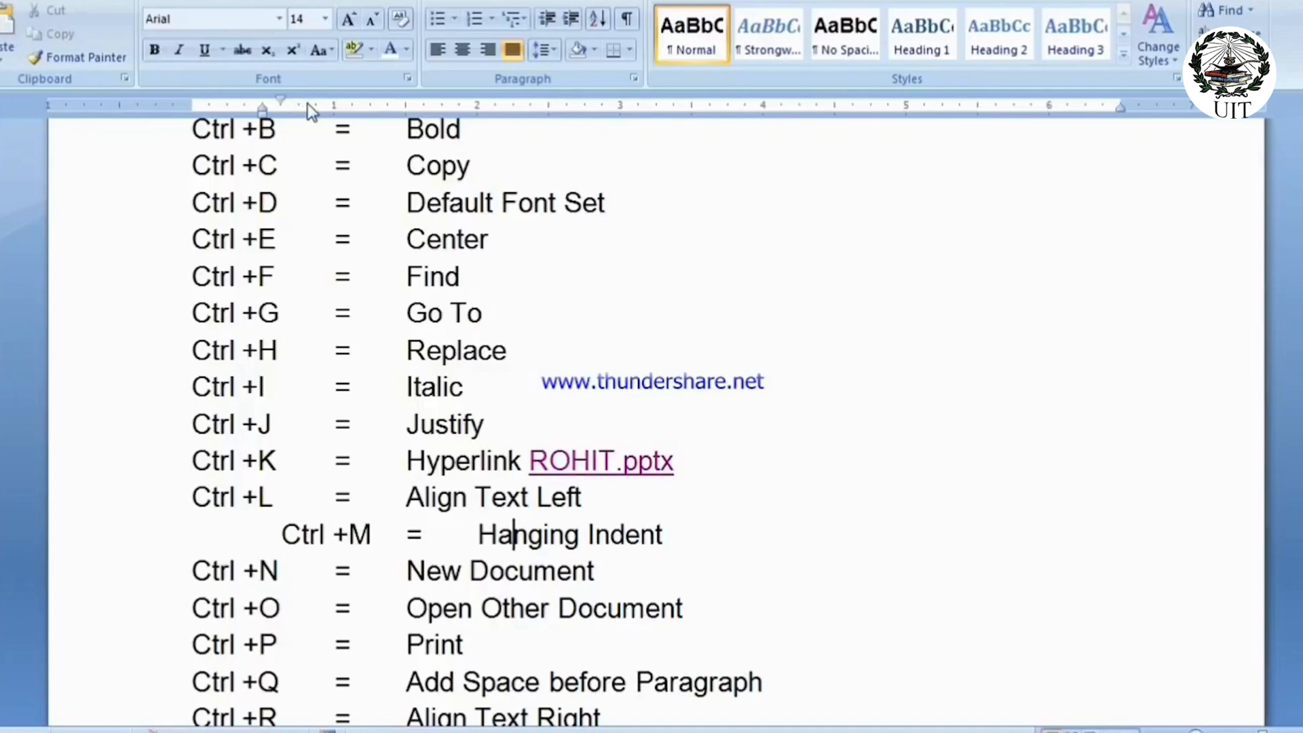
key("ctrl+z")
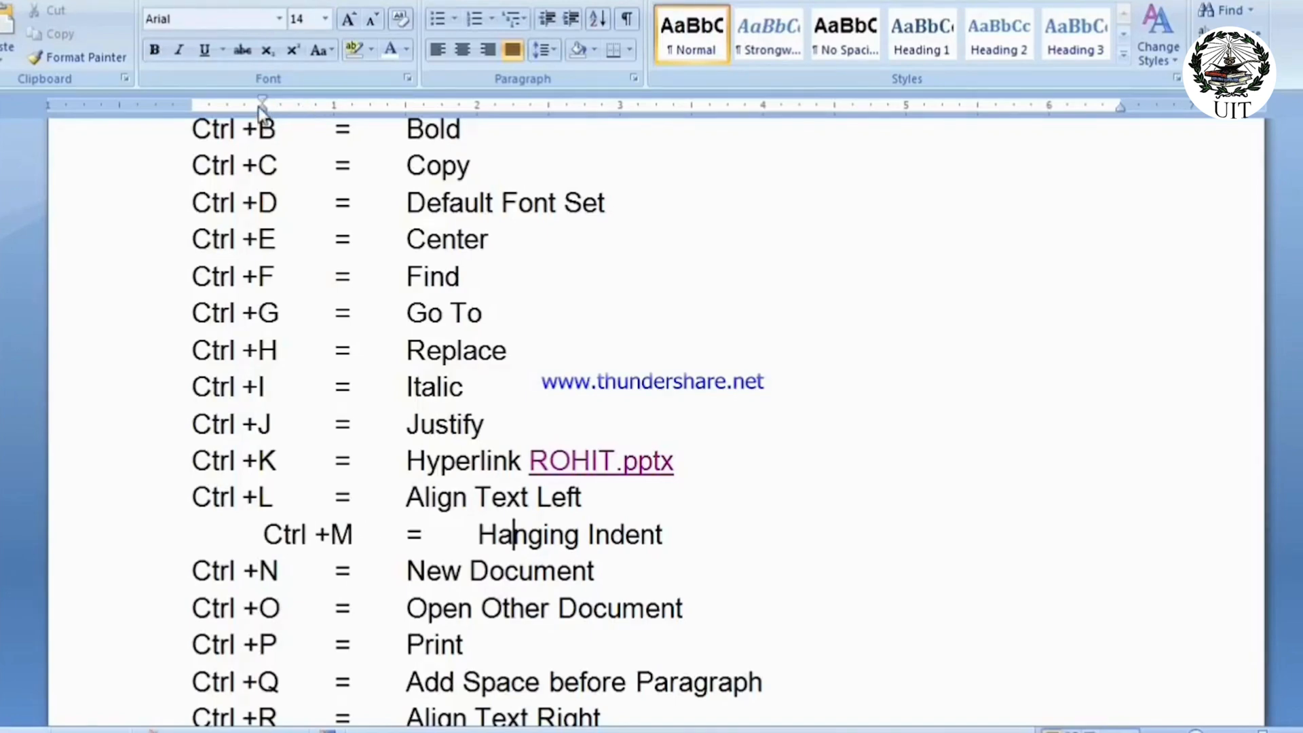
left_click_drag(262, 107, 324, 114)
key("ctrl+z")
Indent the Ctrl +M row by two more levels and remove all three indent levels again
key("ctrl+m")
key("ctrl+m")
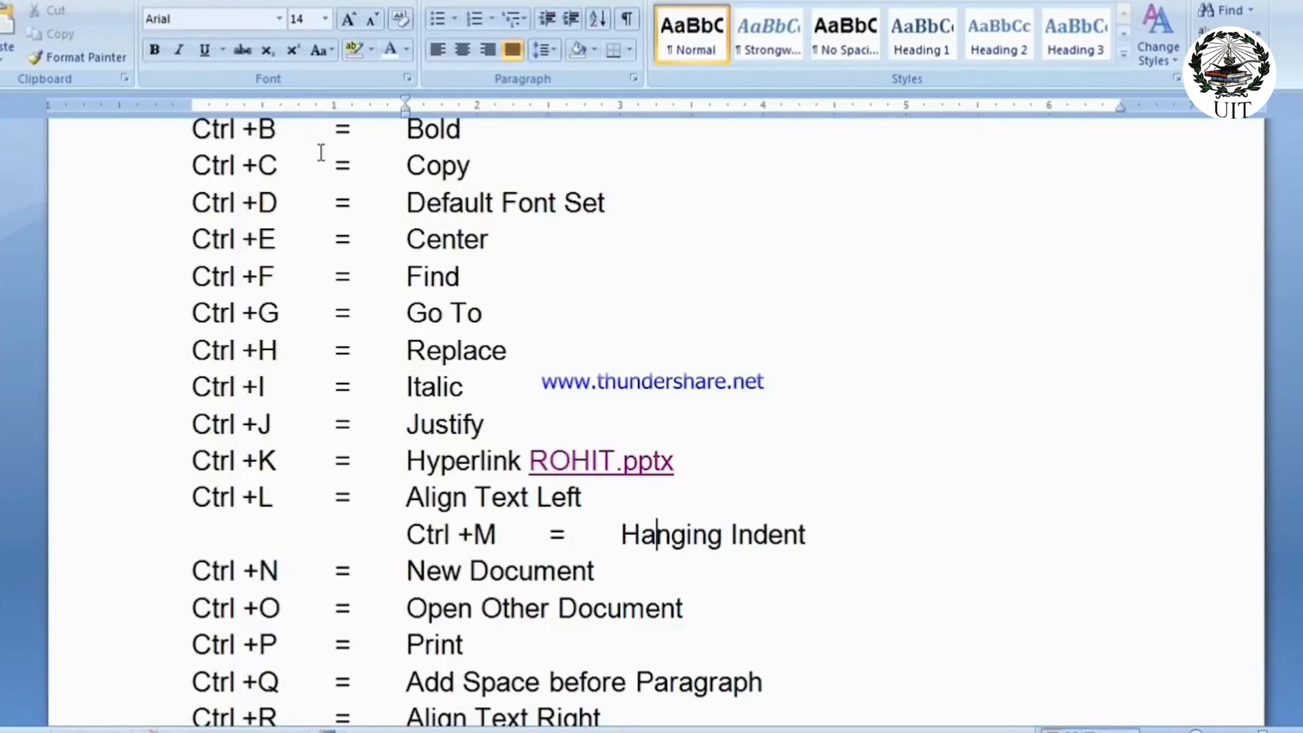
key("ctrl+shift+m")
key("ctrl+shift+m")
key("ctrl+shift+m")
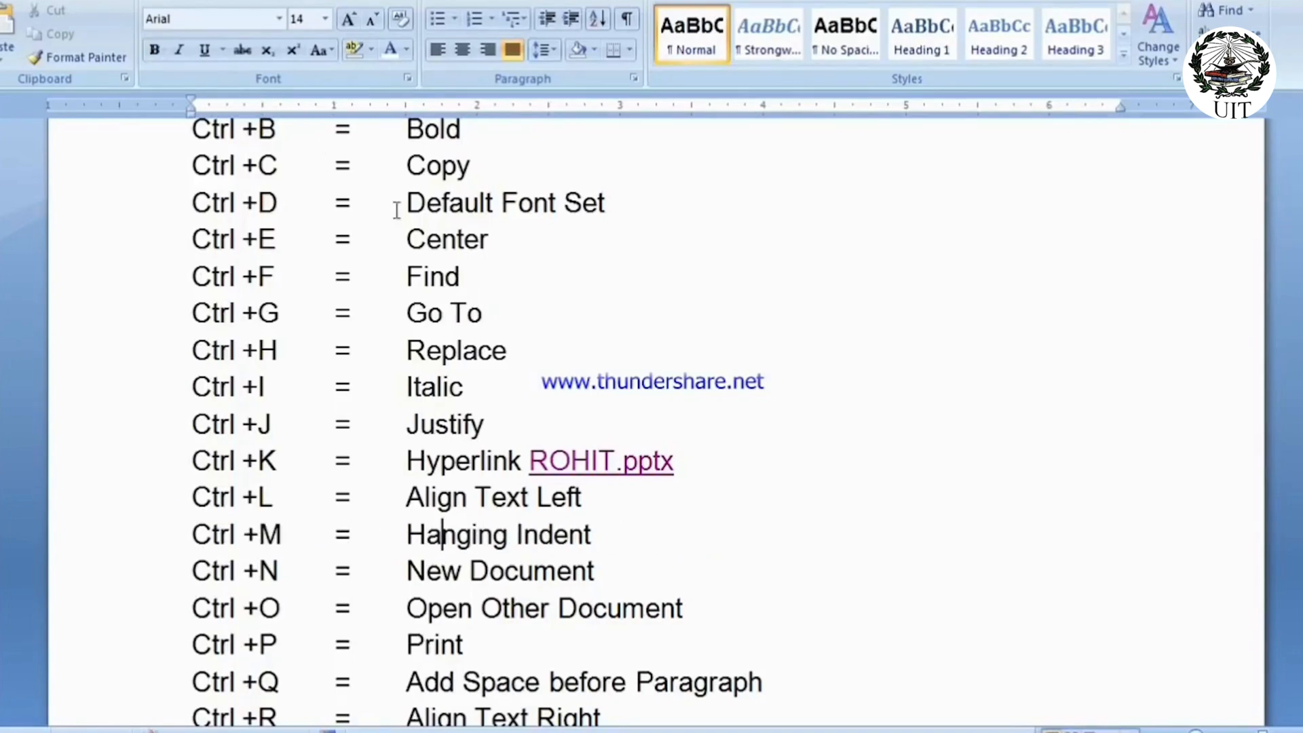
Highlight the start of the Ctrl +N row, create a new blank document, and close it to return to the shortcut list
left_click_drag(232, 573, 357, 578)
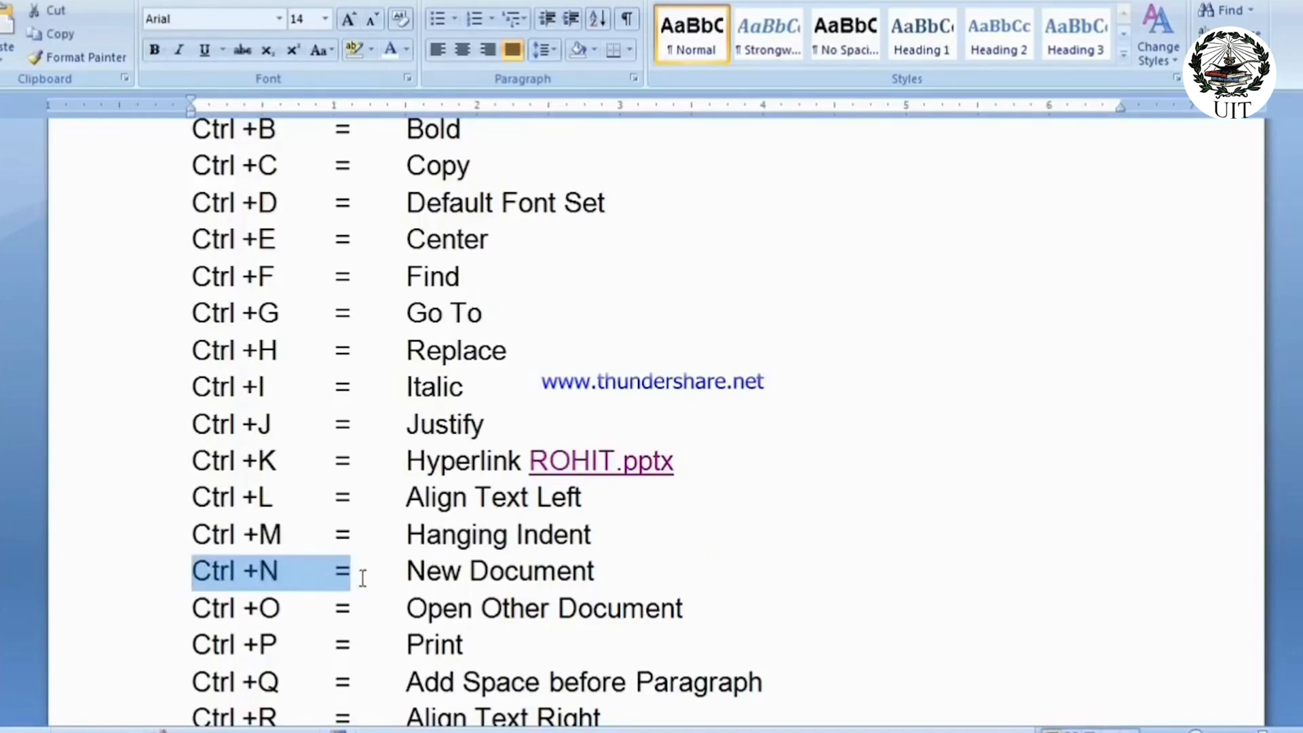
left_click(389, 576)
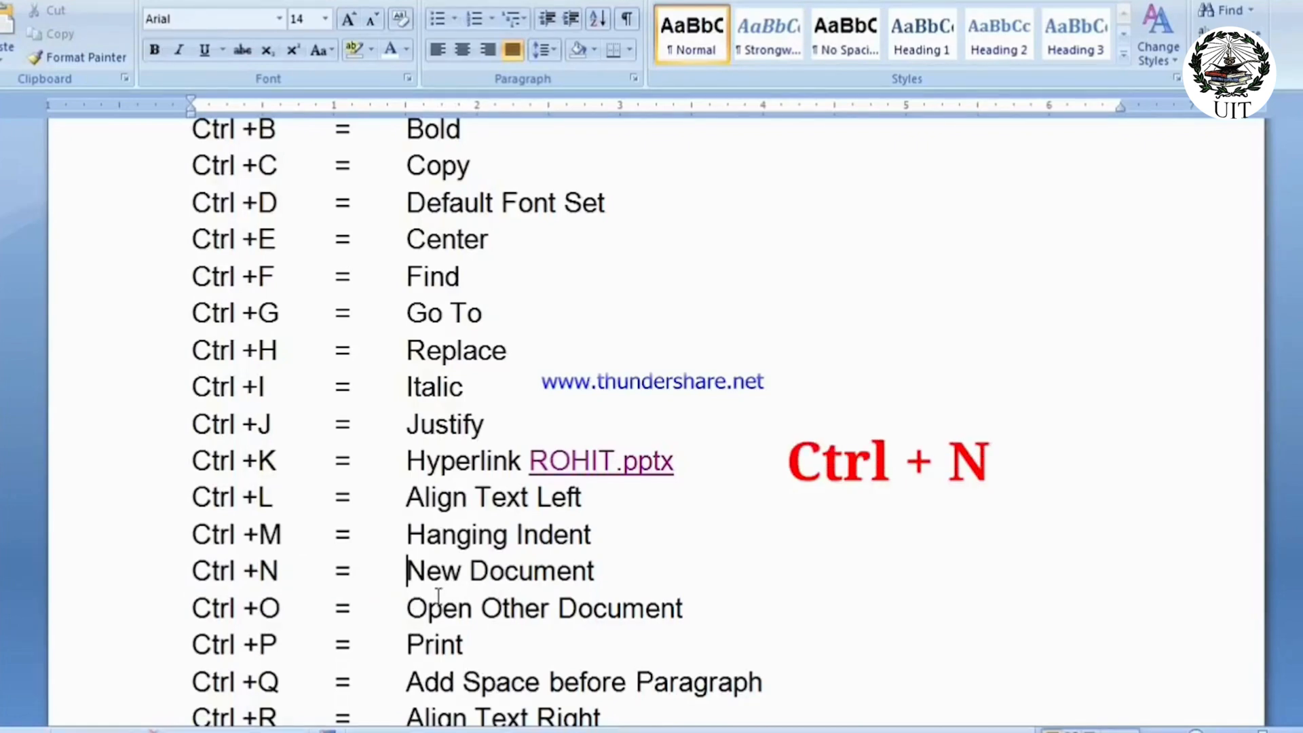
key("ctrl+n")
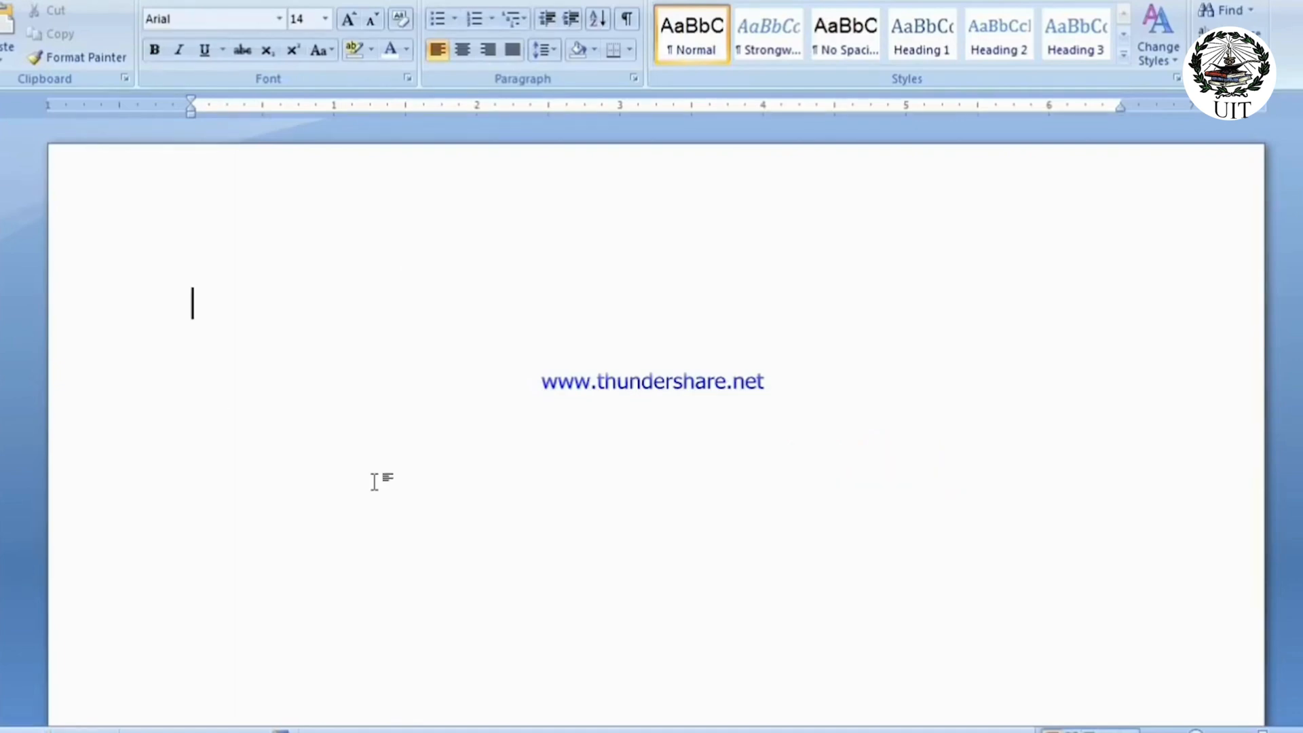
key("ctrl+w")
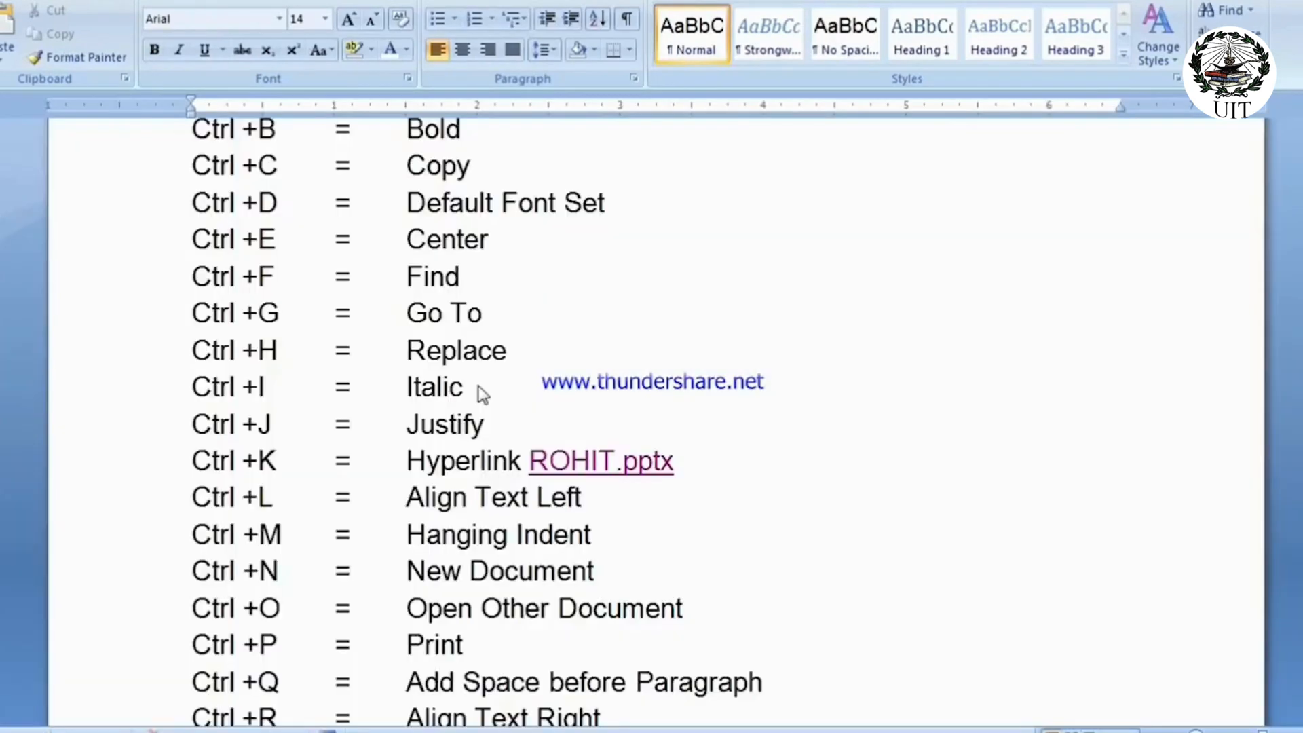
Highlight the start of the Ctrl +O row and open the existing document LITTLE FLOWLER SCHOOL from the Documents library
left_click_drag(192, 608, 257, 610)
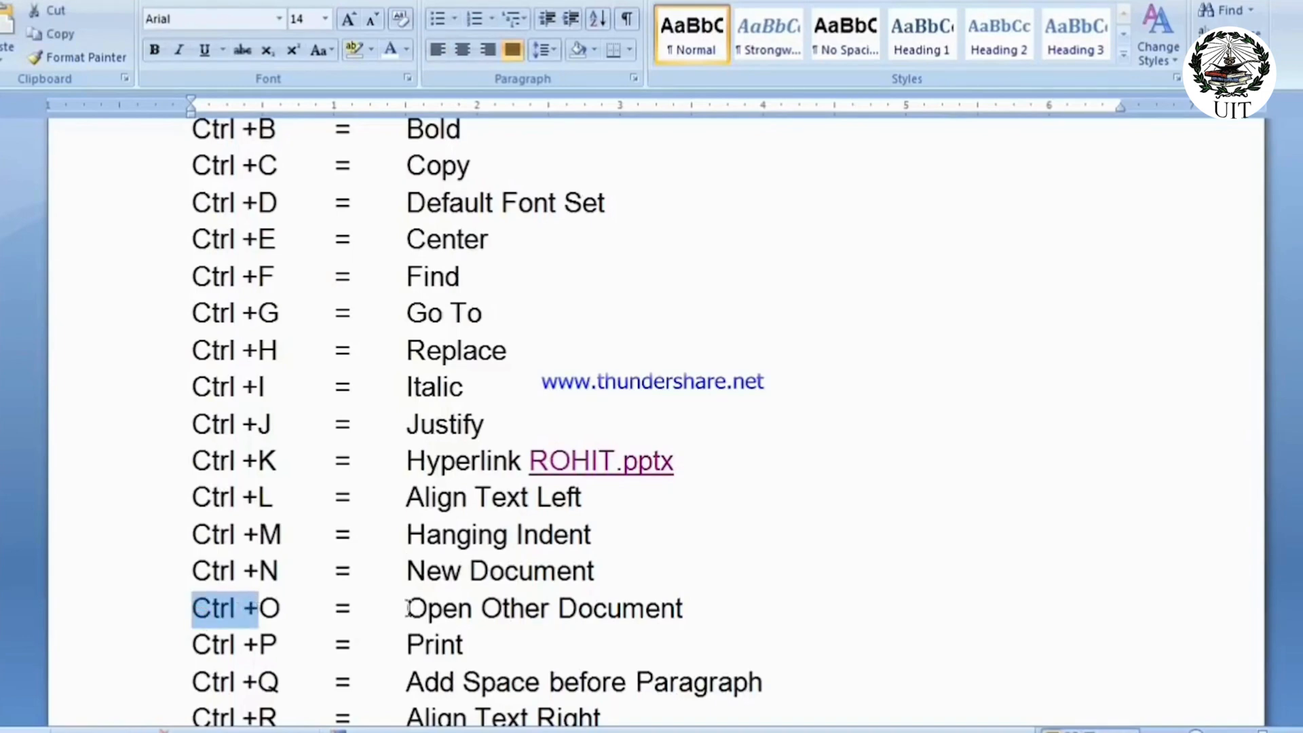
left_click(641, 609)
scroll(640, 614, "down", 1)
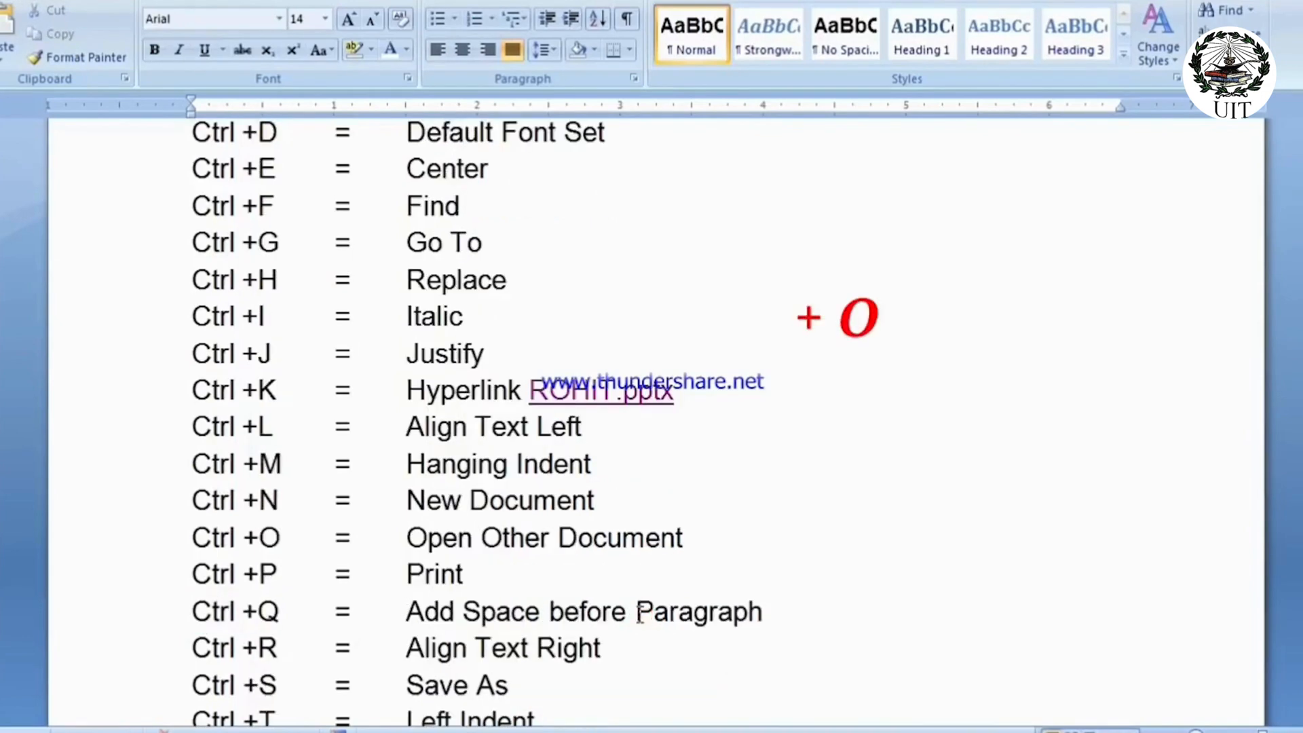
scroll(588, 587, "down", 2)
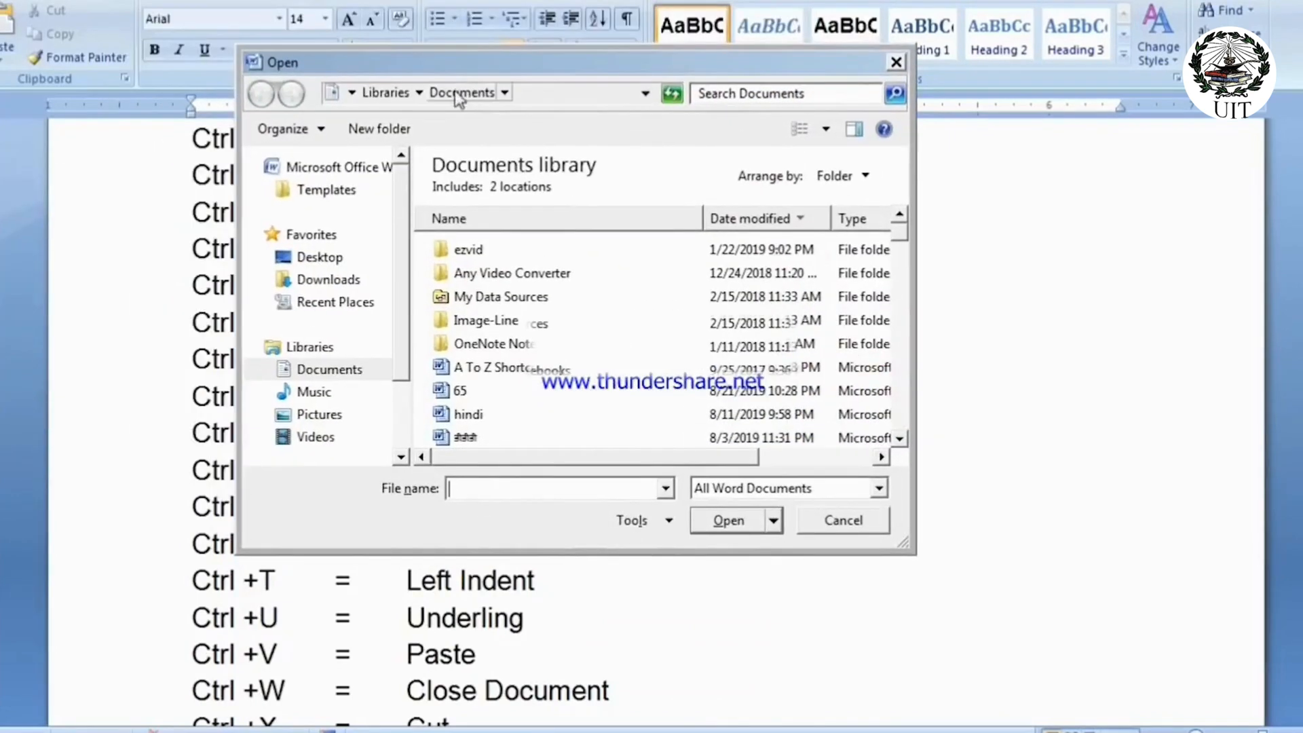
left_click_drag(429, 62, 326, 62)
left_click(359, 393)
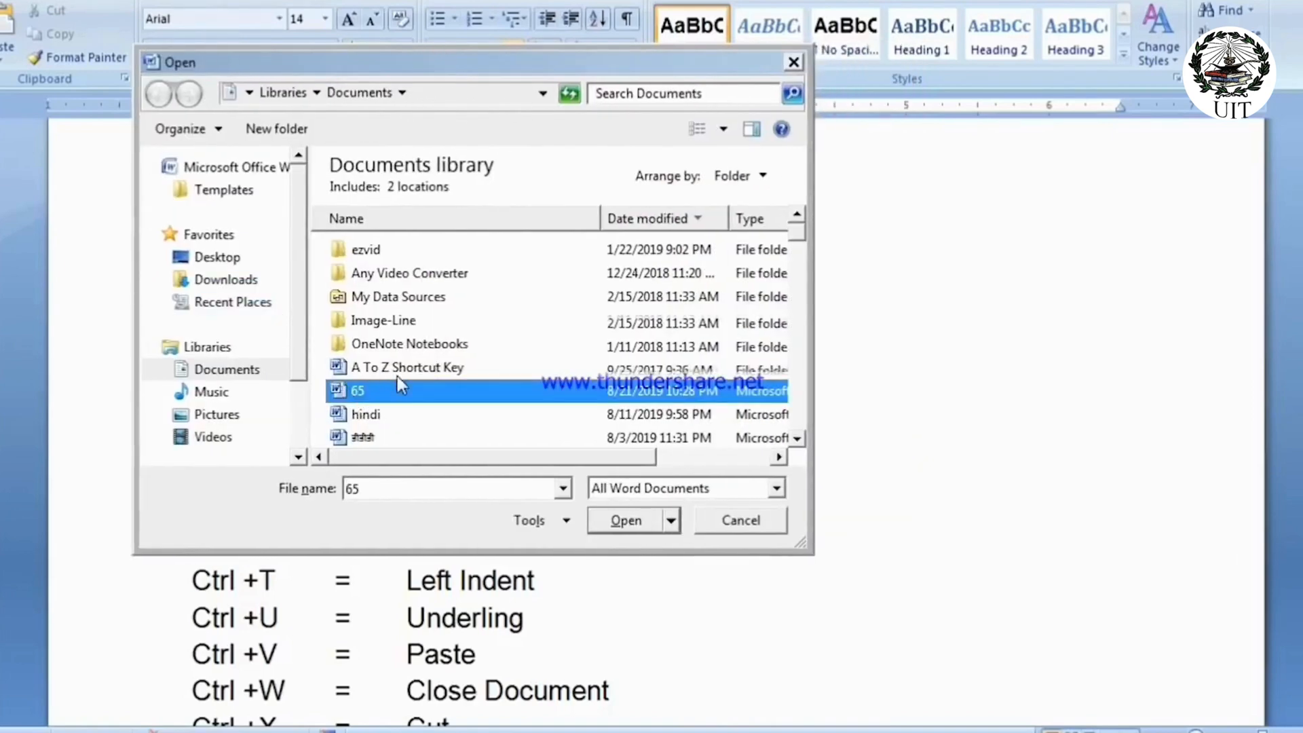
scroll(397, 376, "down", 15)
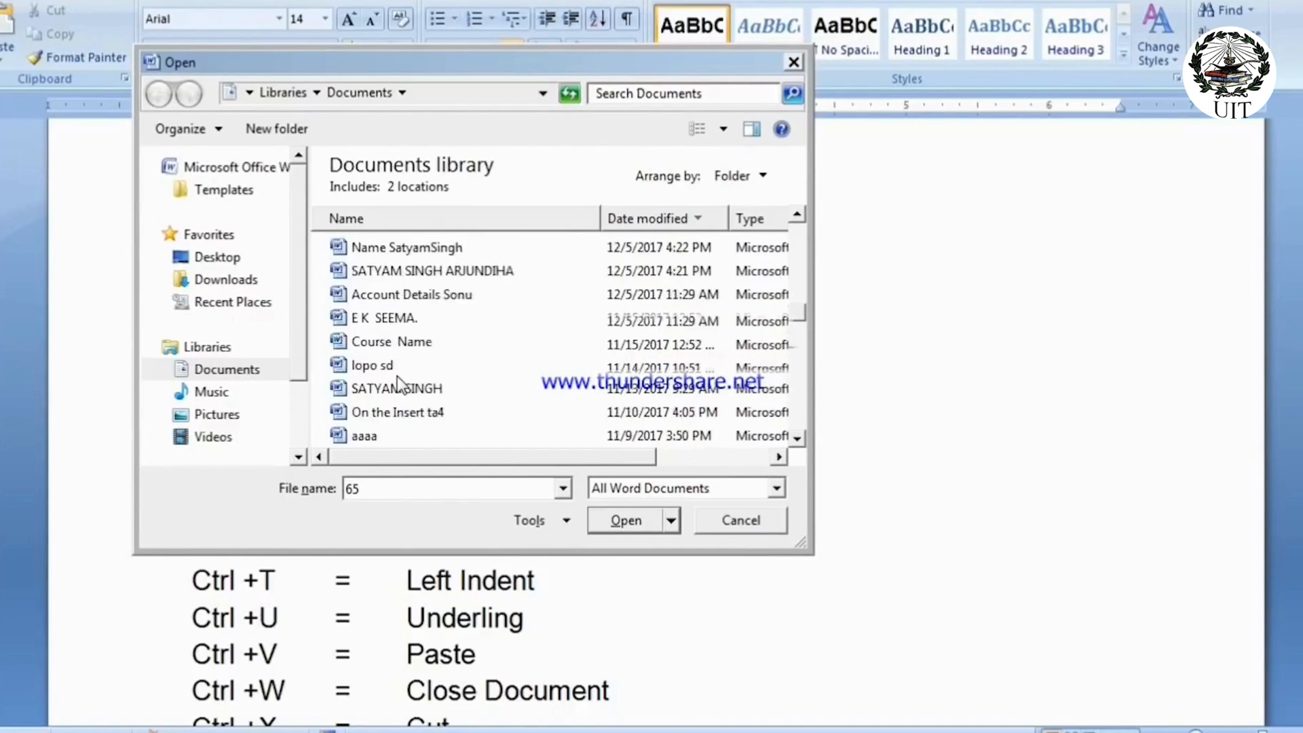
scroll(397, 376, "down", 12)
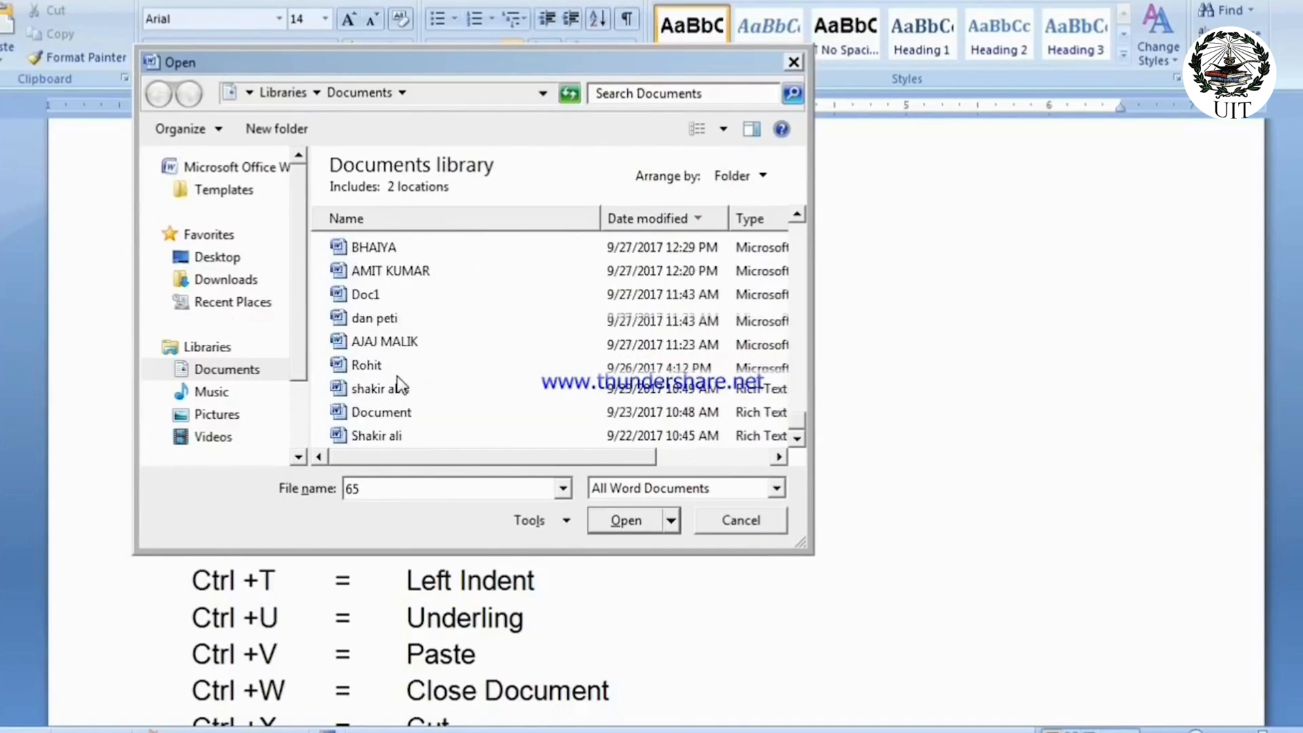
scroll(397, 377, "up", 6)
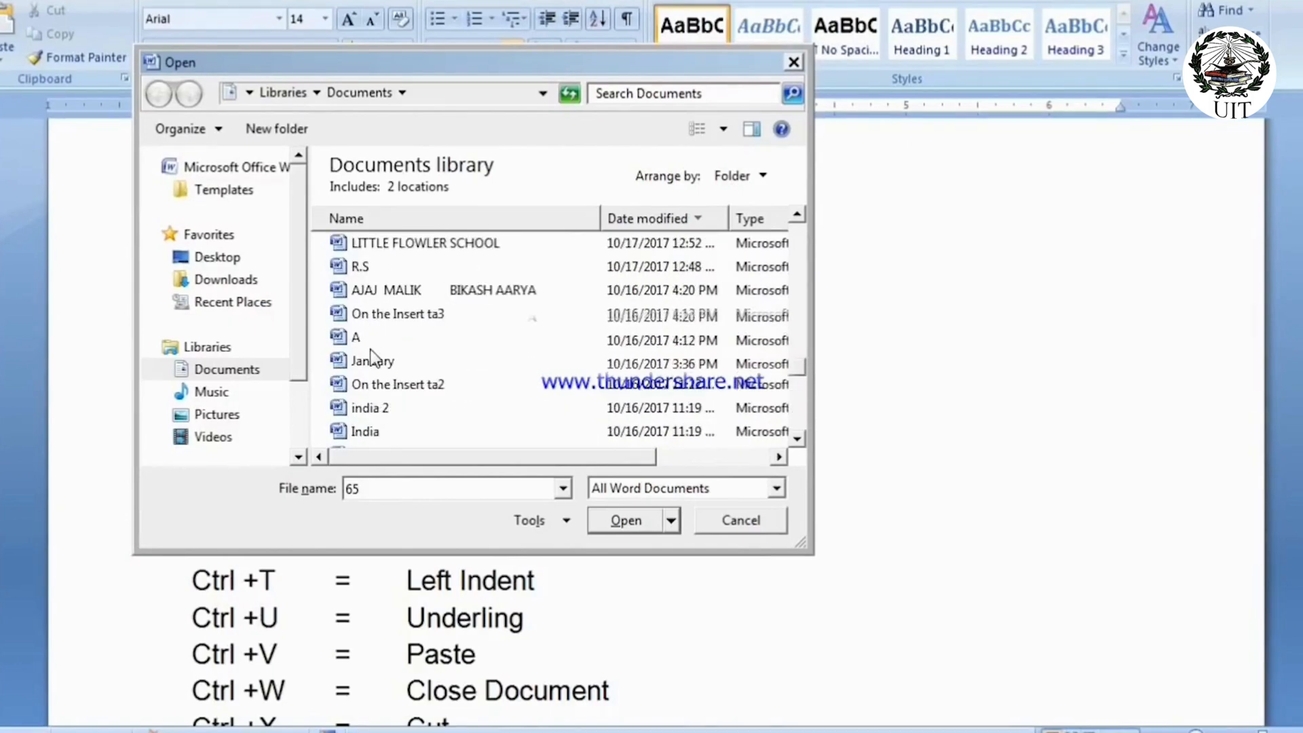
left_click(384, 367)
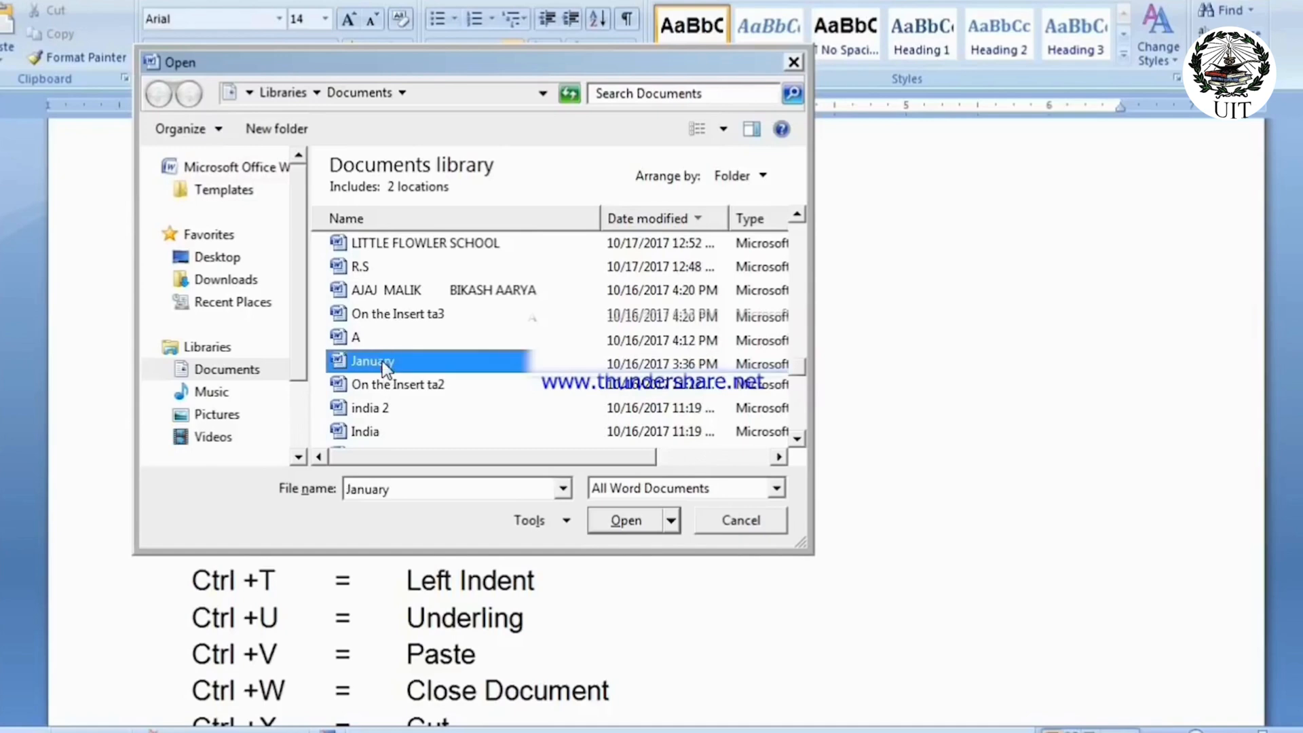
left_click(410, 242)
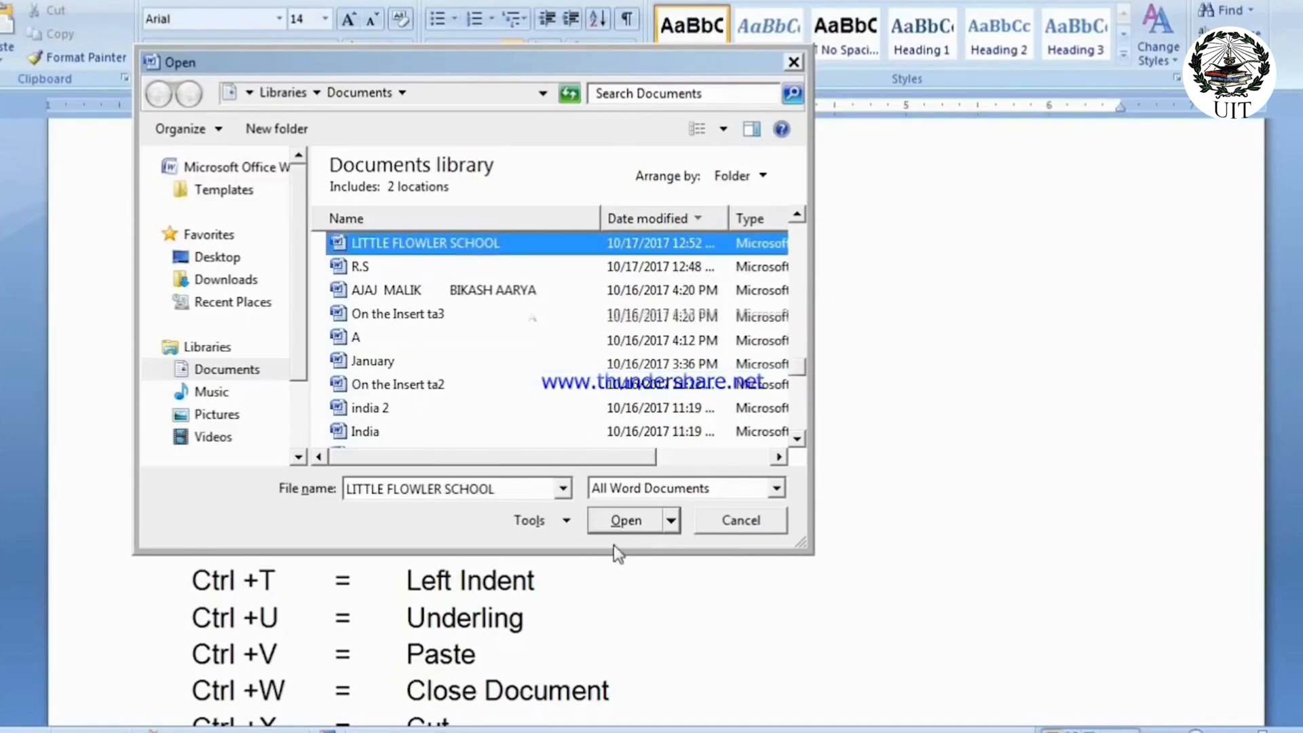
left_click(617, 521)
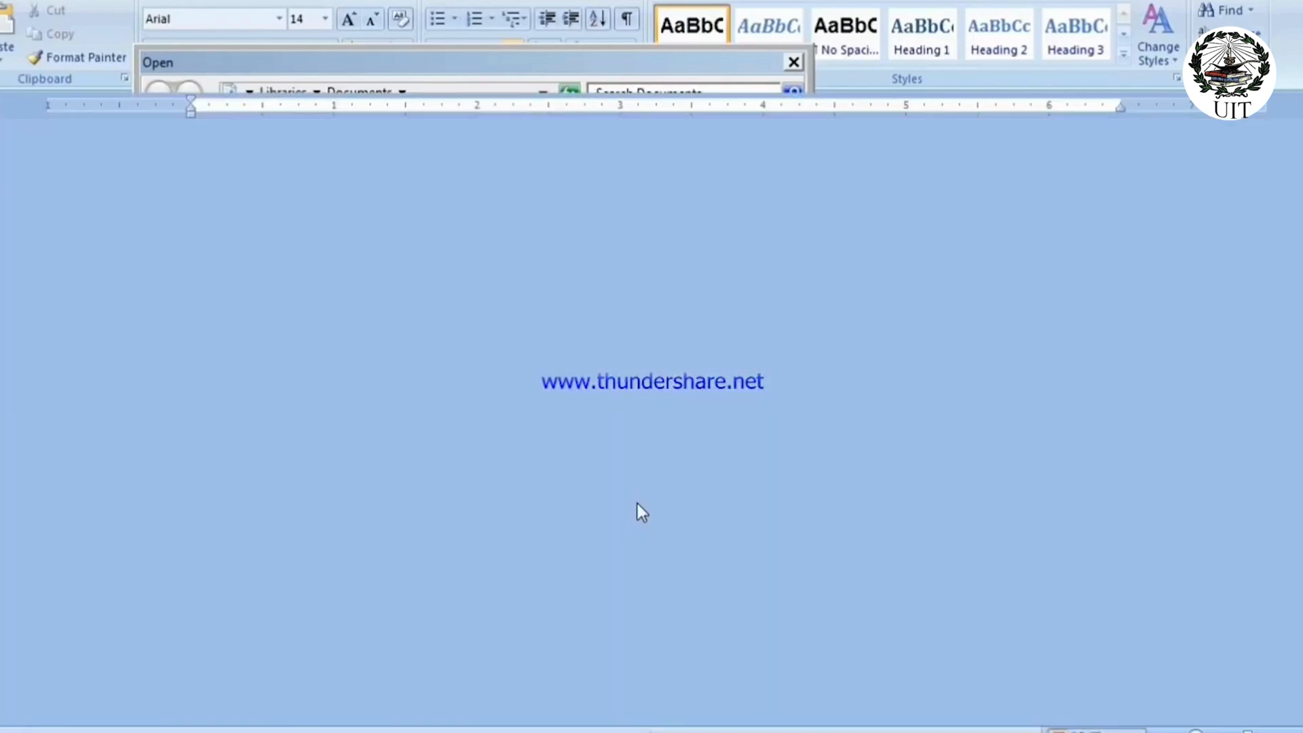
Look through the opened school progress report document and close it to return to the shortcut list
scroll(639, 503, "down", 5)
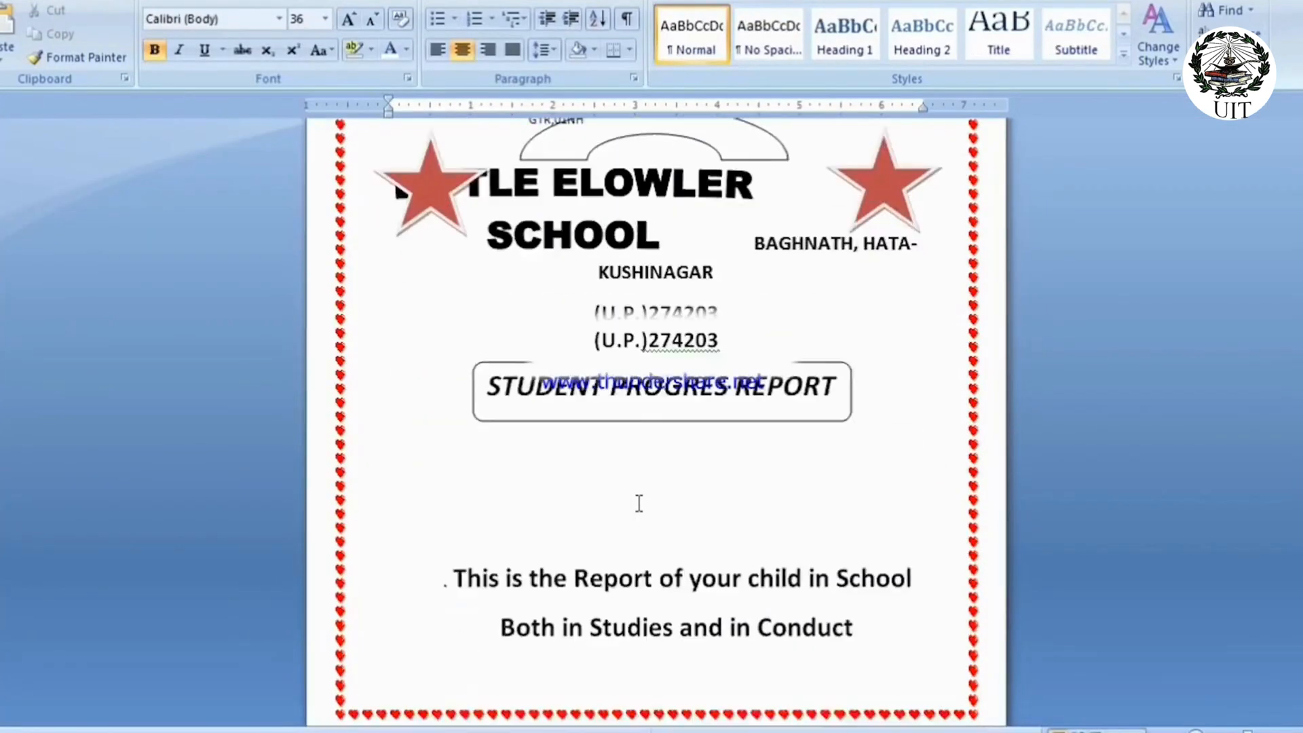
scroll(638, 503, "up", 5)
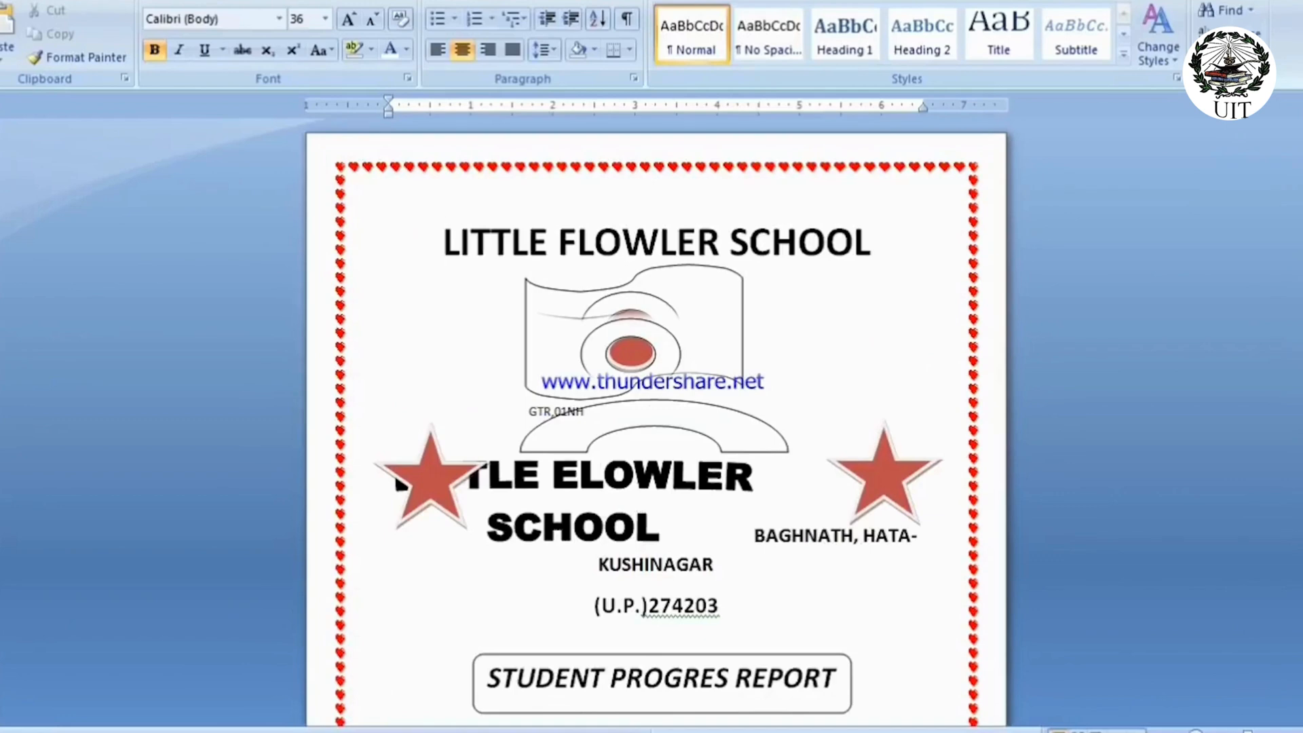
left_click(1294, 2)
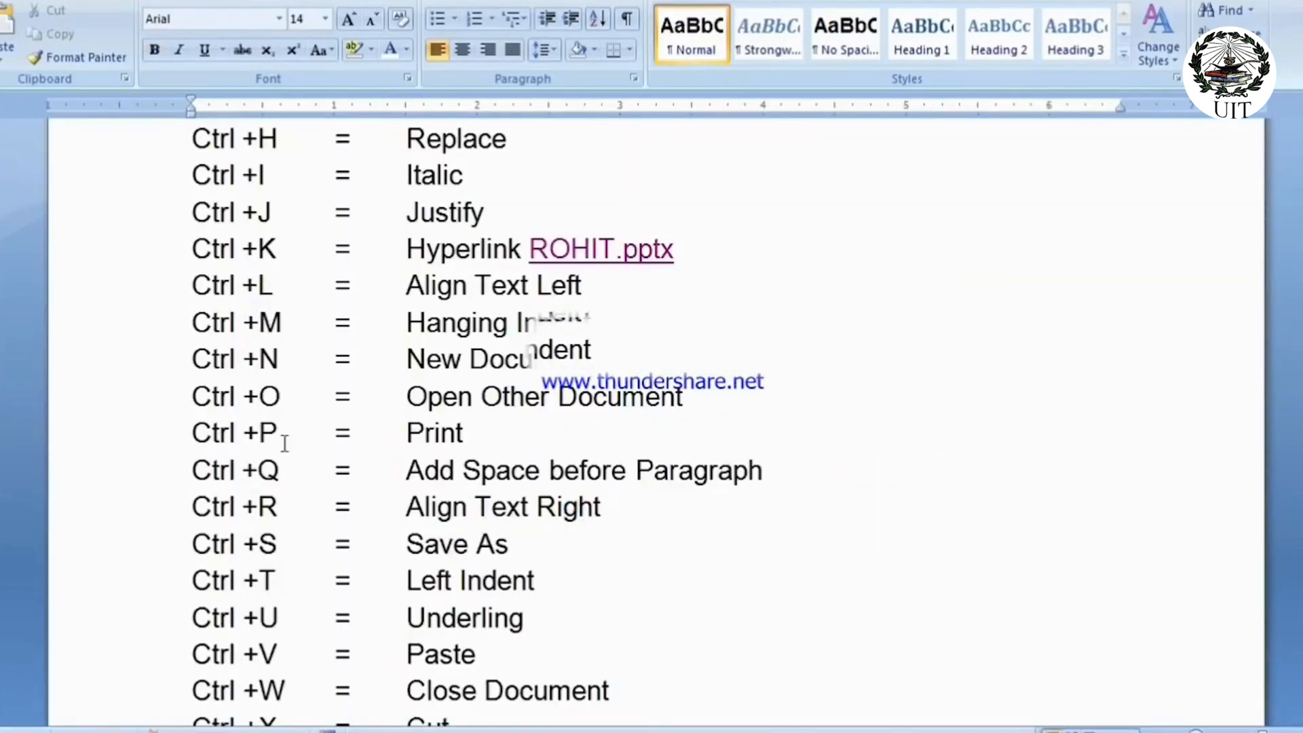
Highlight the Ctrl +P row, open the Print dialog for the shortcut list, and cancel without printing
left_click(191, 433)
left_click_drag(190, 435, 477, 437)
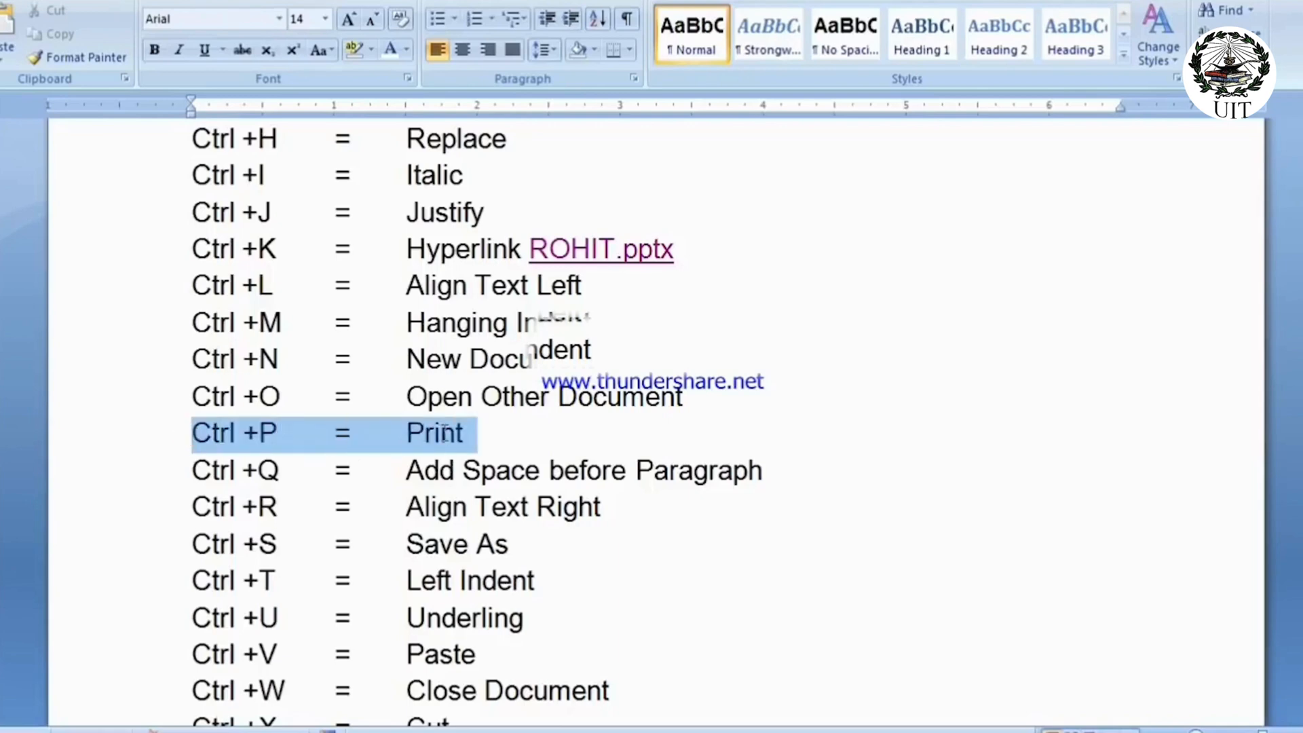
left_click(479, 441)
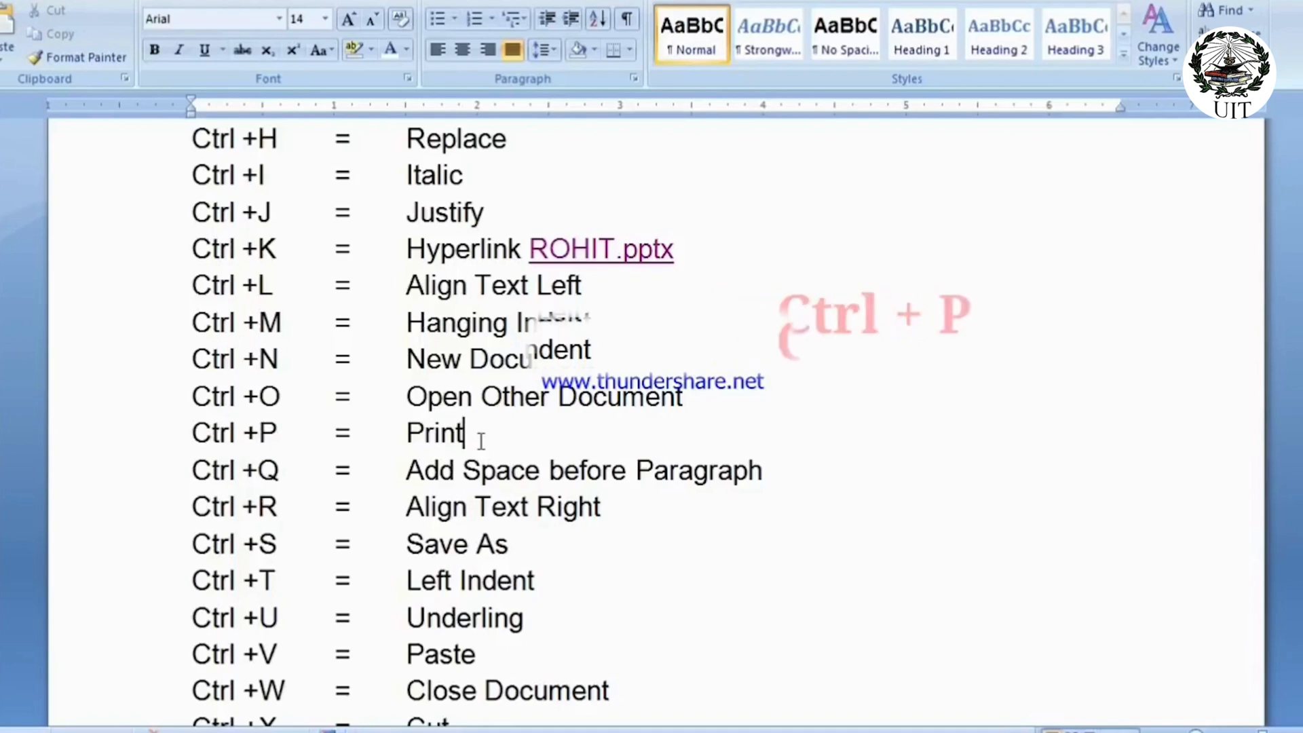
key("ctrl+p")
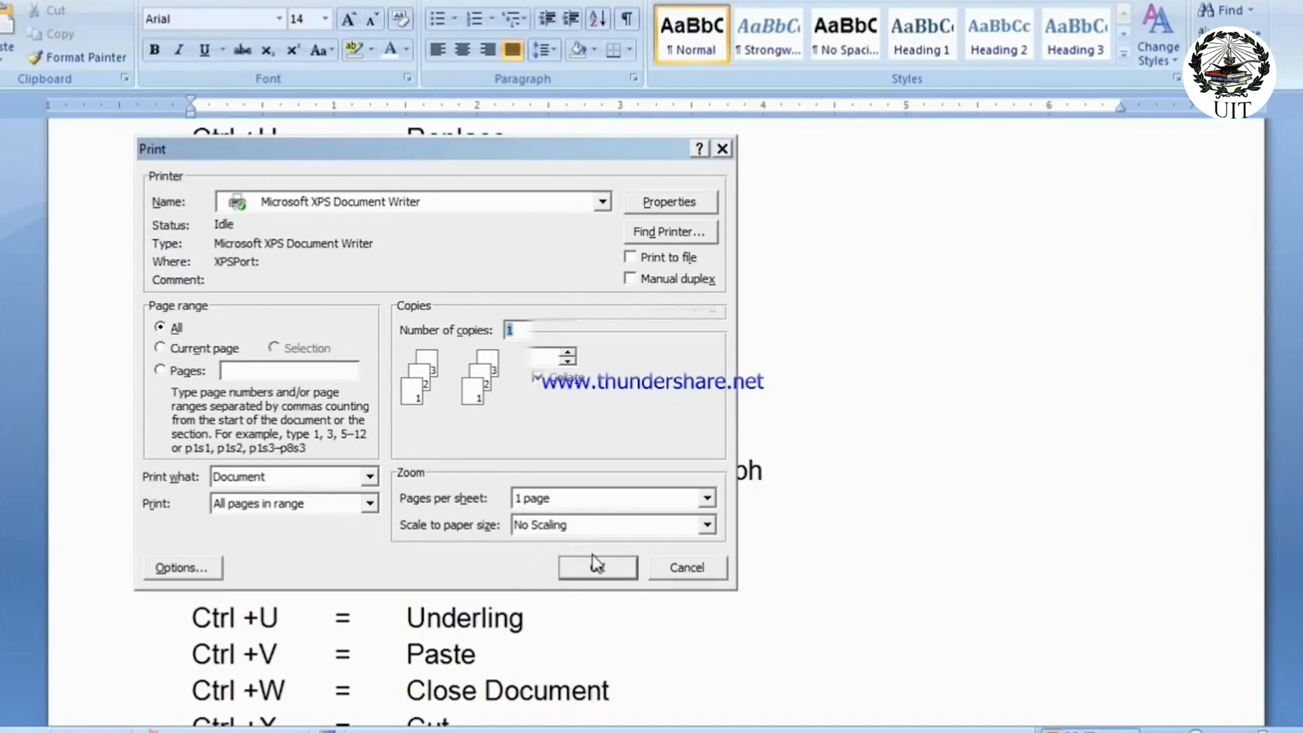
left_click(673, 572)
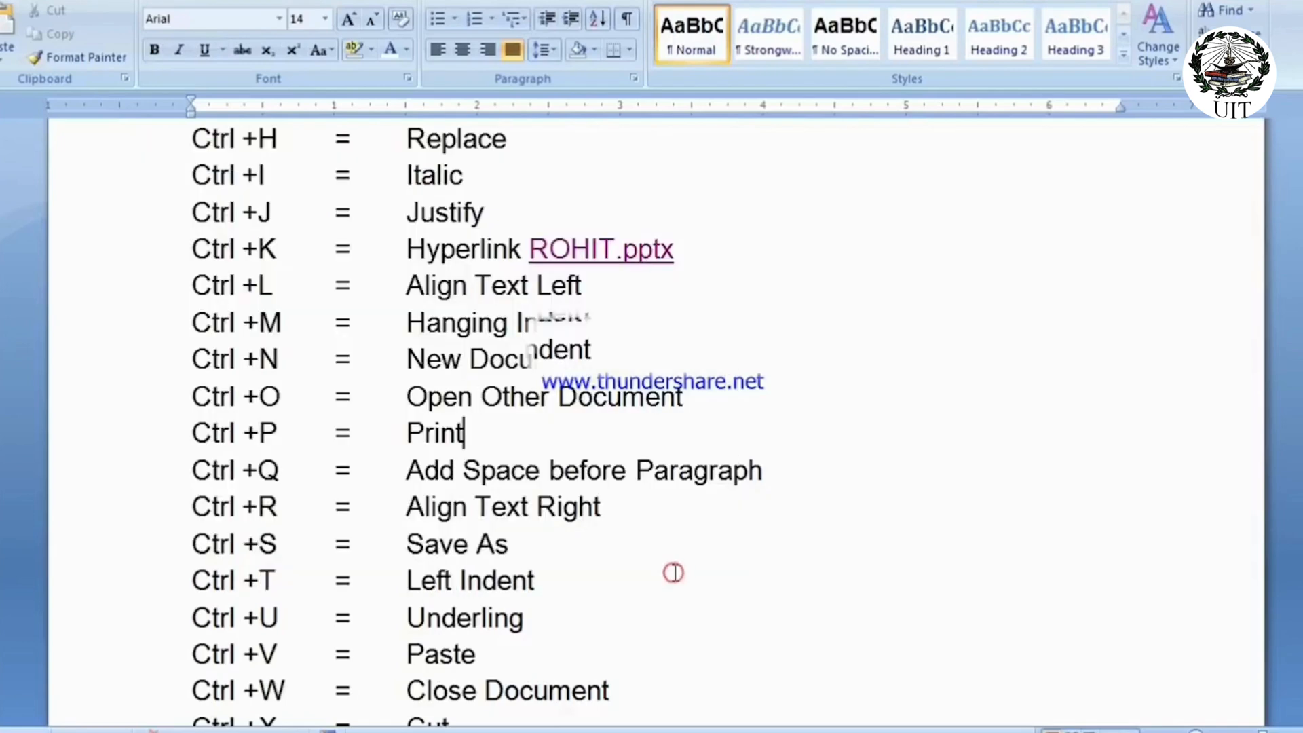
Highlight the start of the Ctrl +Q row, reset its paragraph formatting to add space below it, and highlight across the gap
left_click_drag(191, 470, 334, 467)
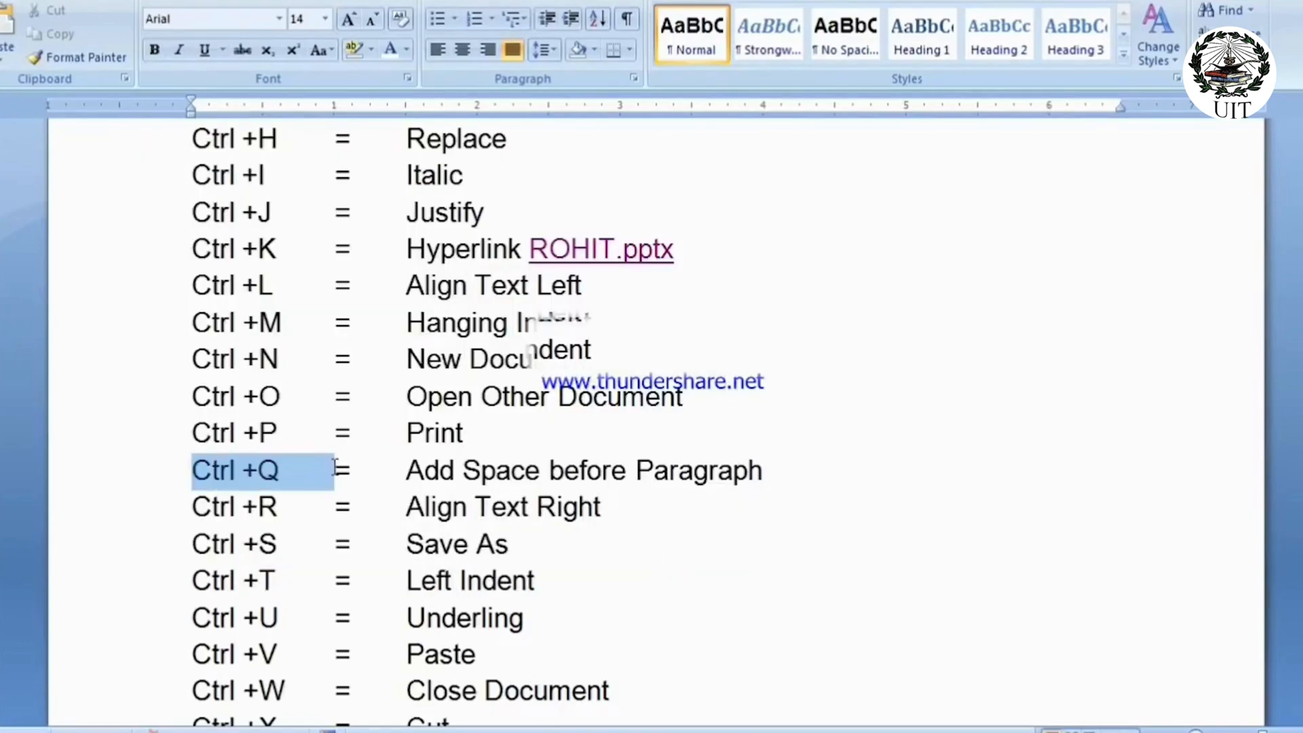
key("ctrl+q")
left_click(388, 480)
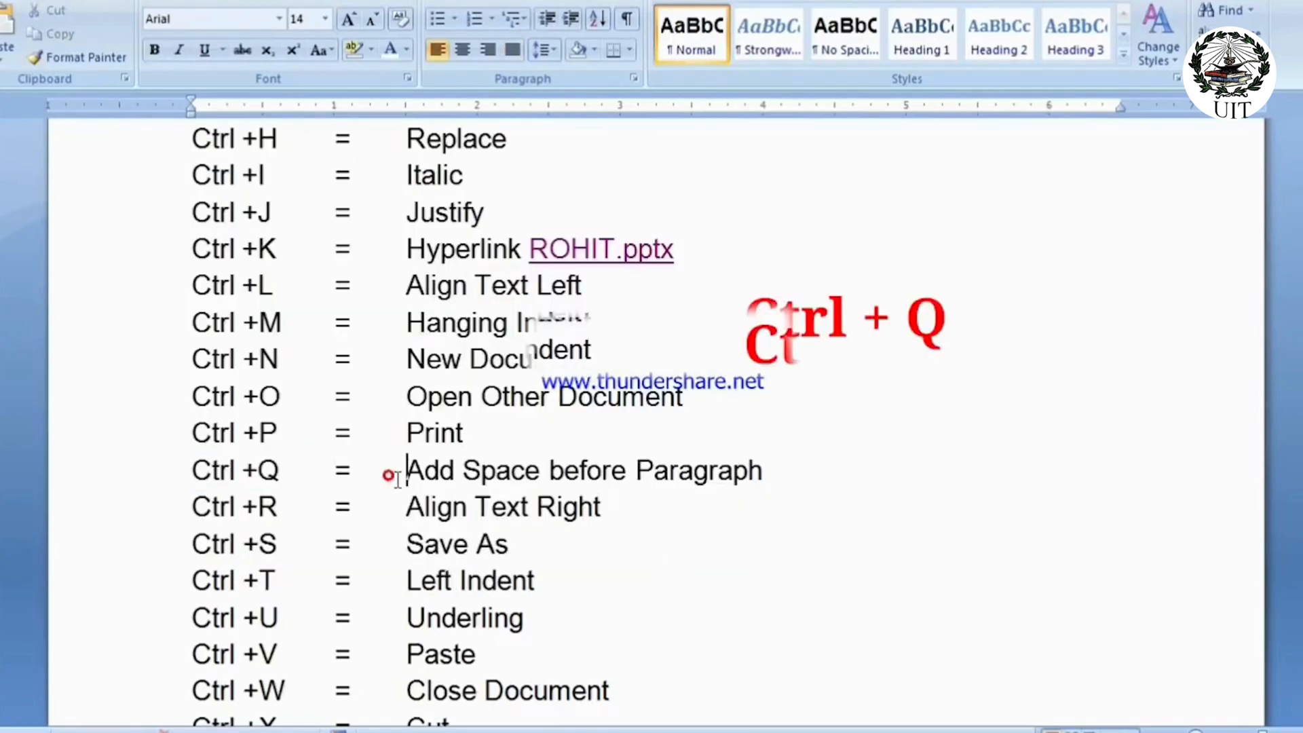
left_click(800, 466)
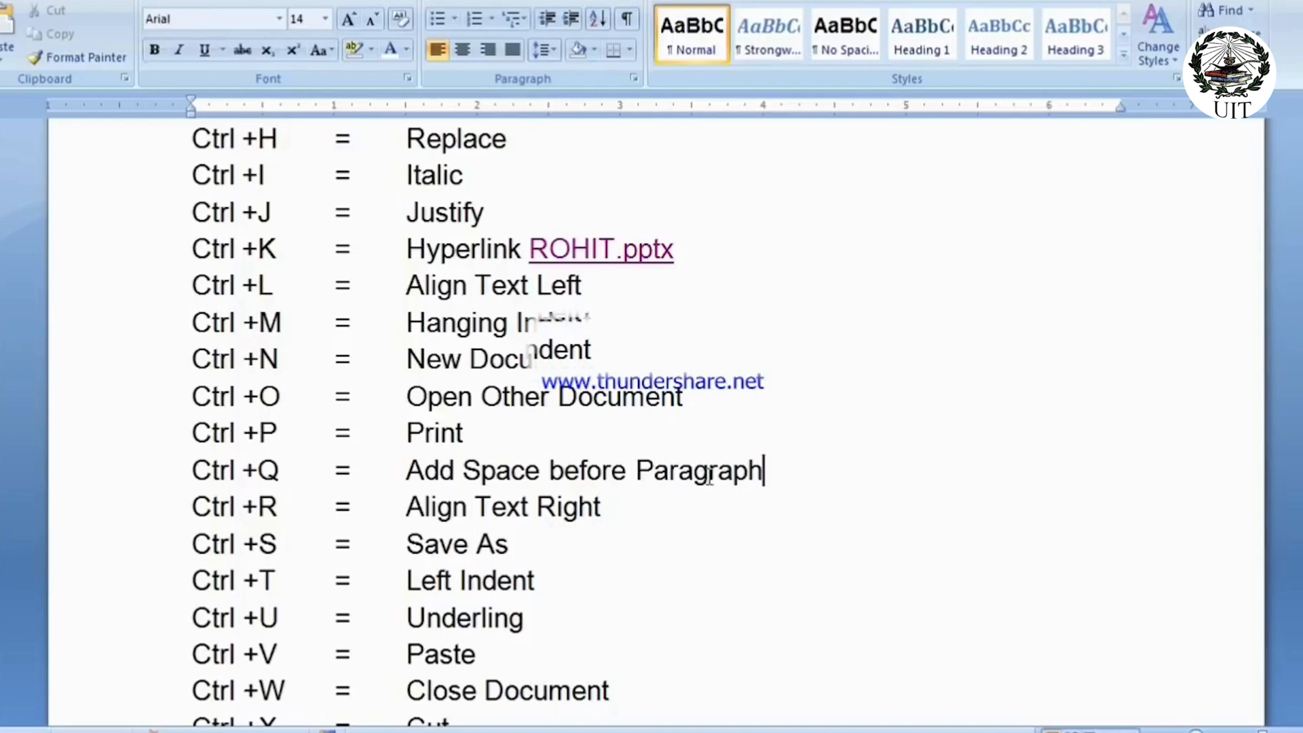
key("ctrl+q")
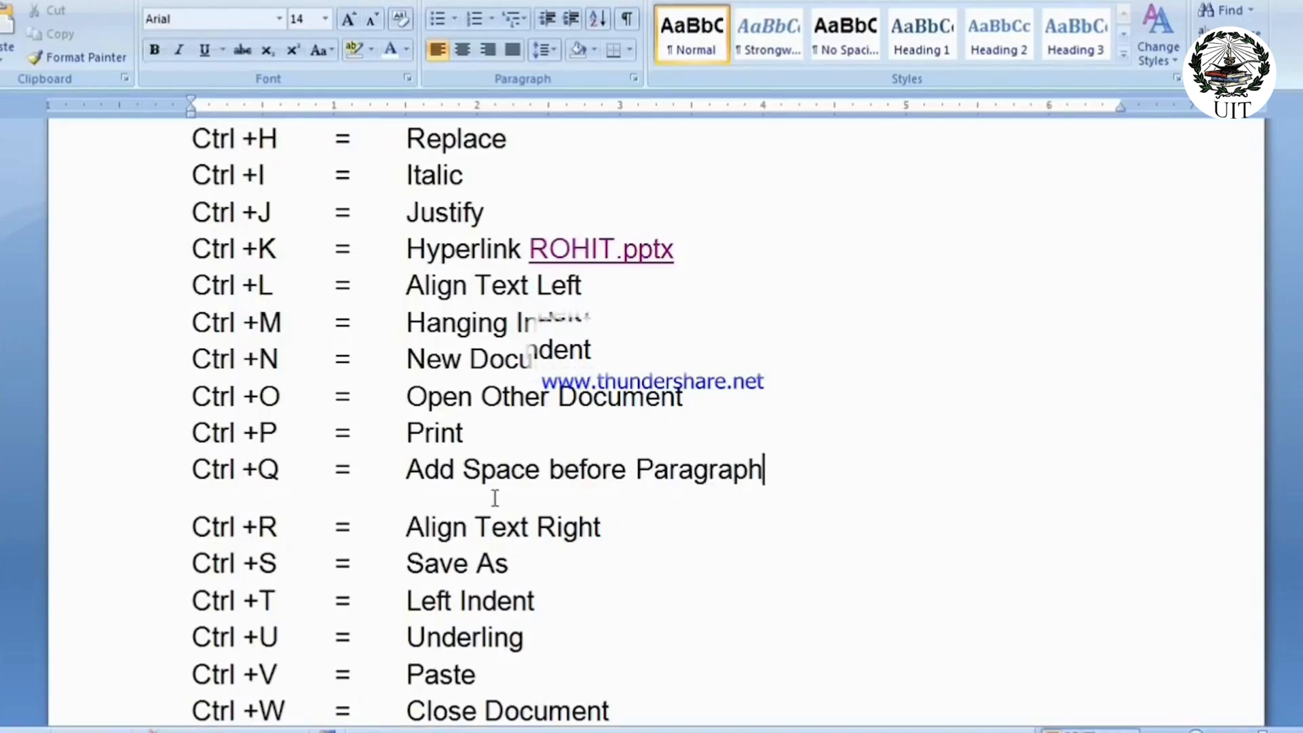
left_click(482, 469)
left_click_drag(293, 531, 281, 480)
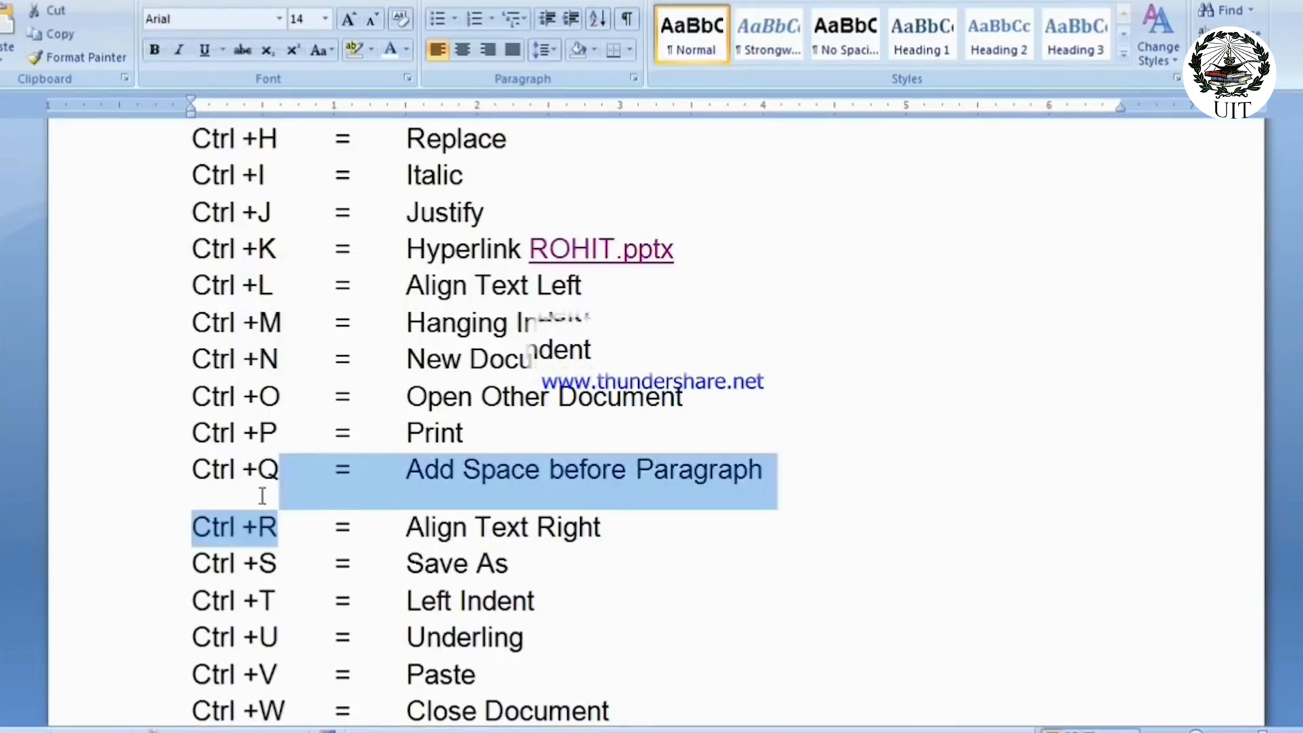
left_click(257, 499)
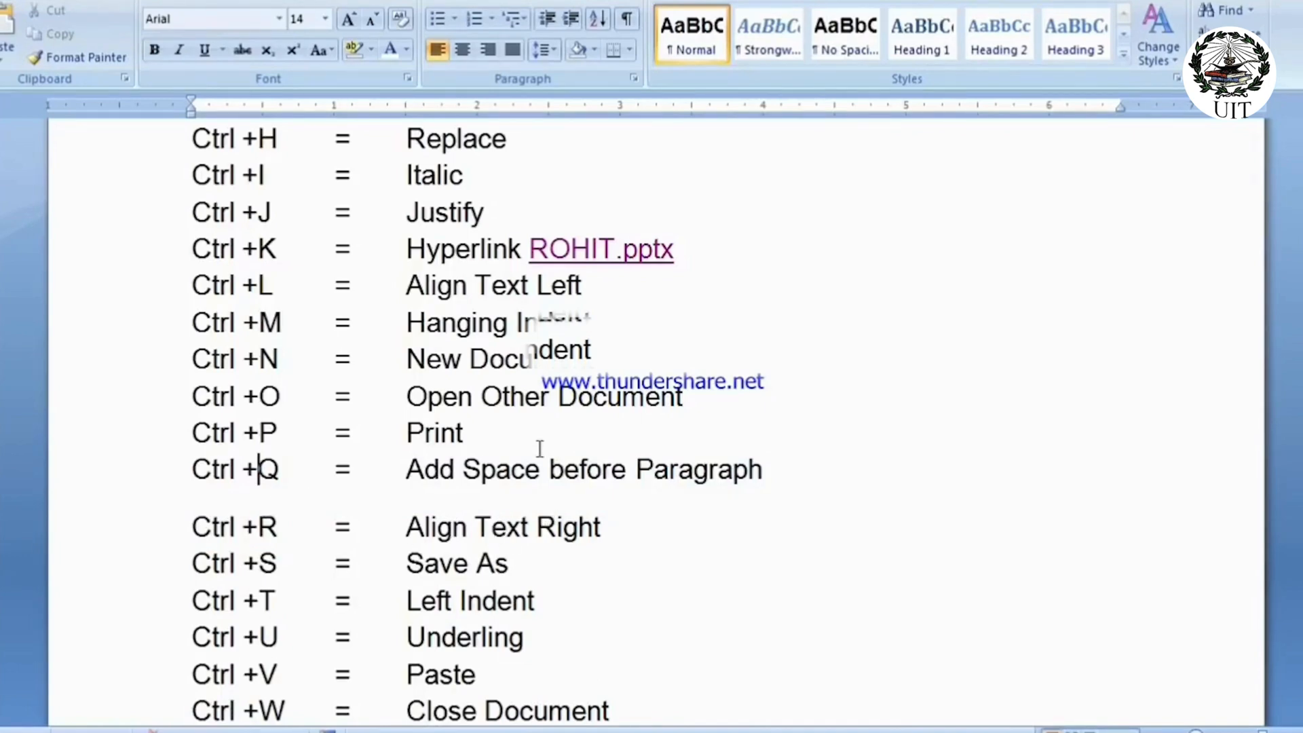
Reset the paragraph formatting of the Ctrl +N row to add space between it and the Ctrl +O row
left_click_drag(203, 360, 404, 359)
left_click(603, 373)
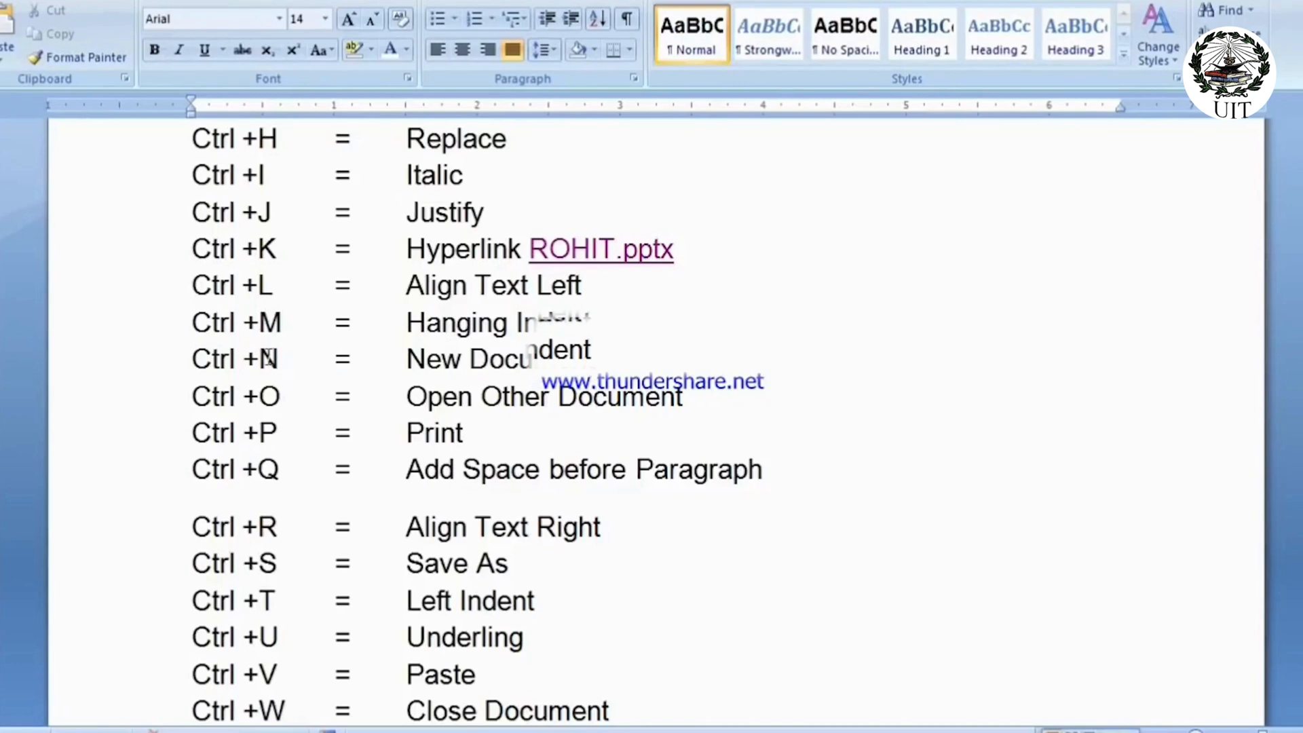
left_click(261, 396)
key("Return")
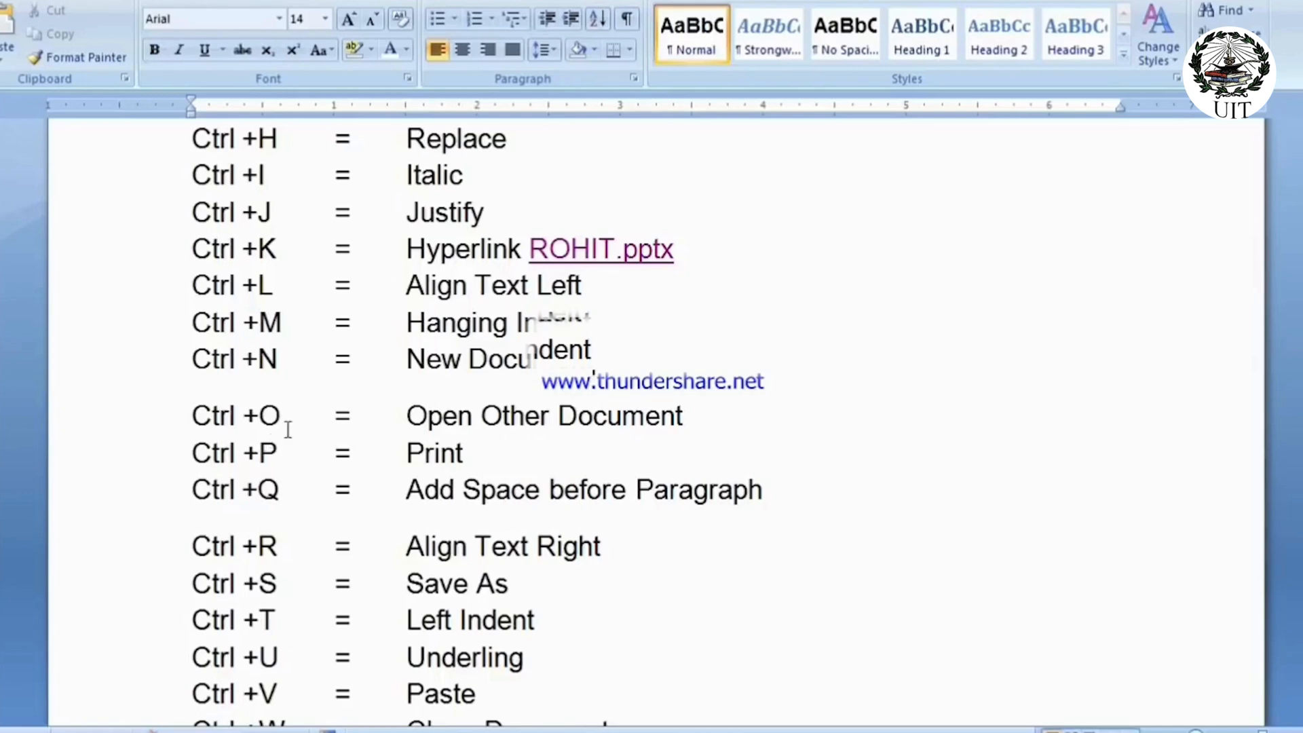
Remove the space after the paragraph from the Ctrl +N row and from the Ctrl +Q row
left_click(542, 50)
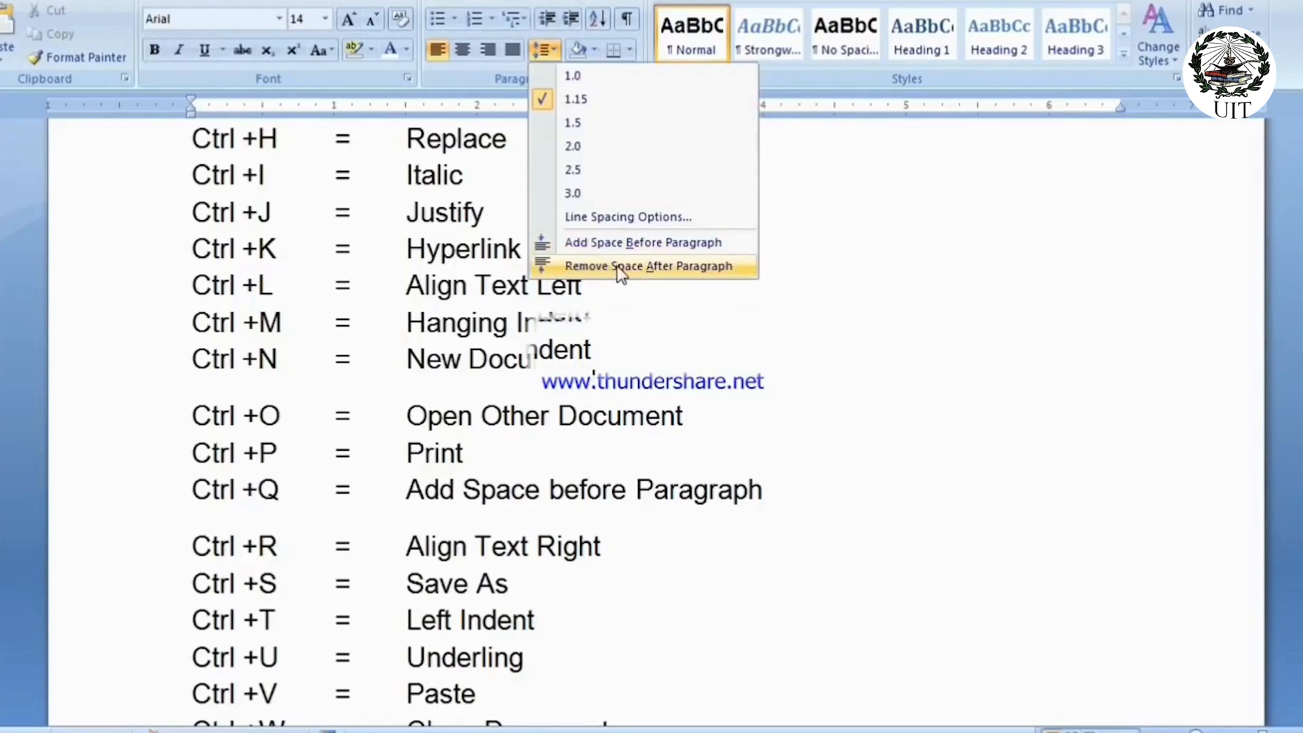
left_click(673, 267)
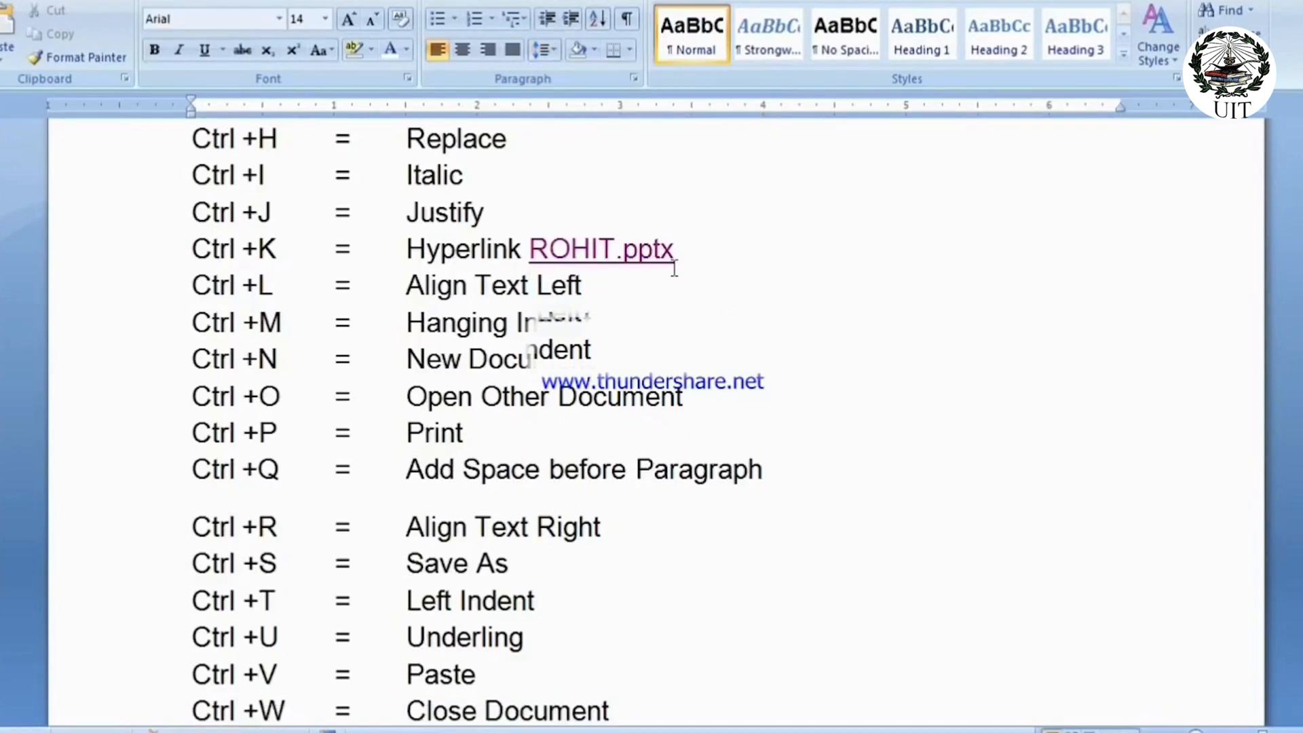
left_click(549, 468)
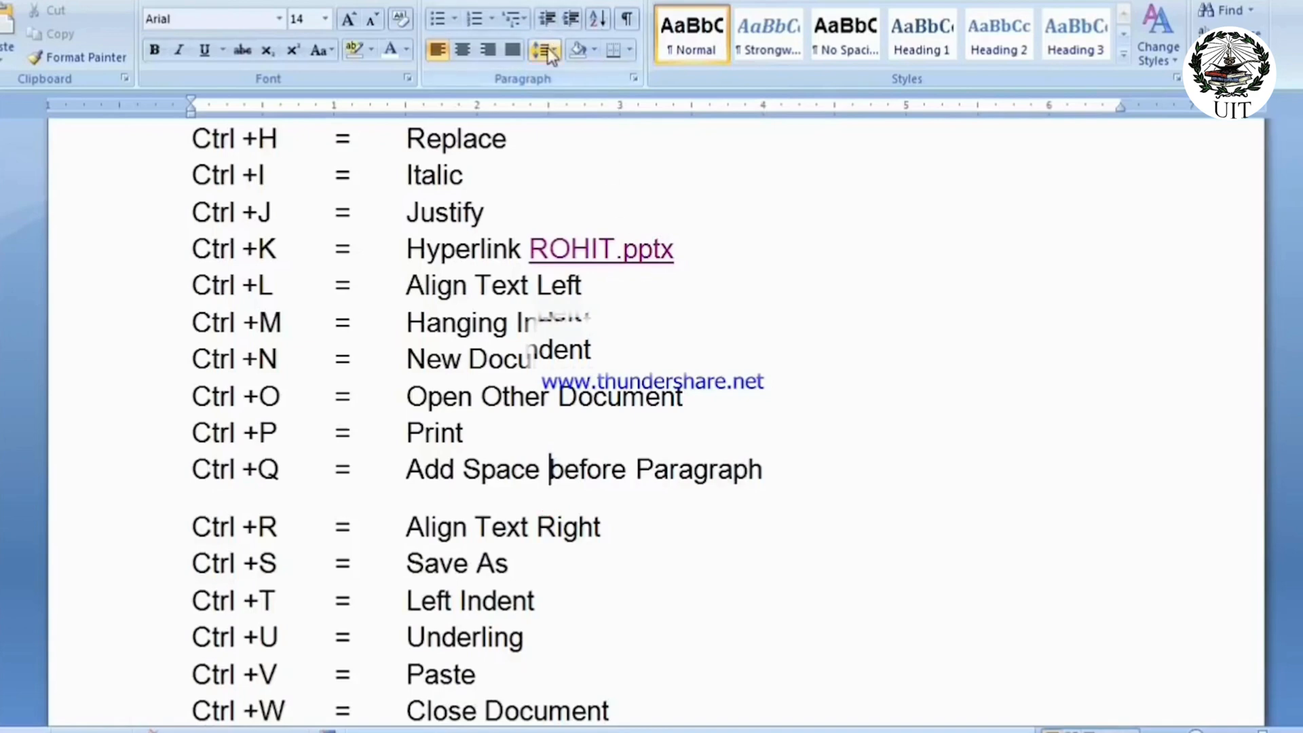
left_click(543, 50)
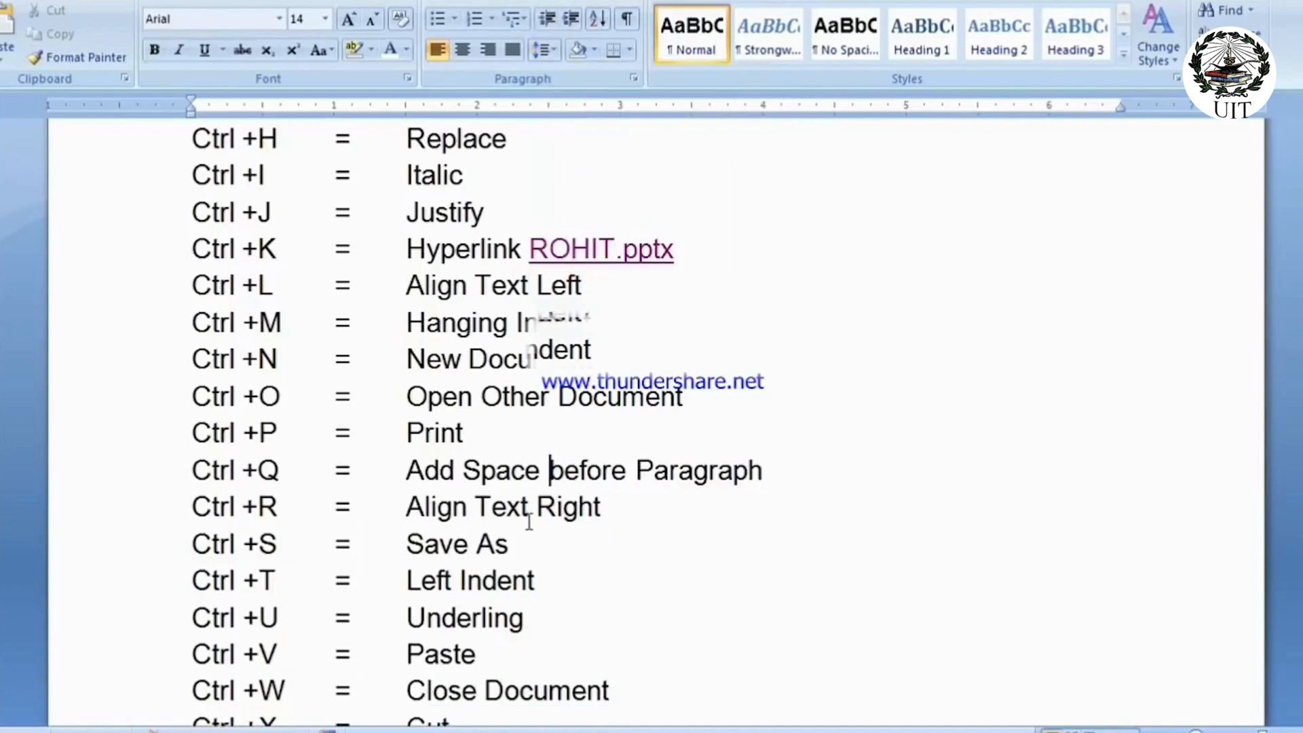
Highlight the start of the Ctrl +R row and align that row to the right
left_click_drag(190, 505, 397, 509)
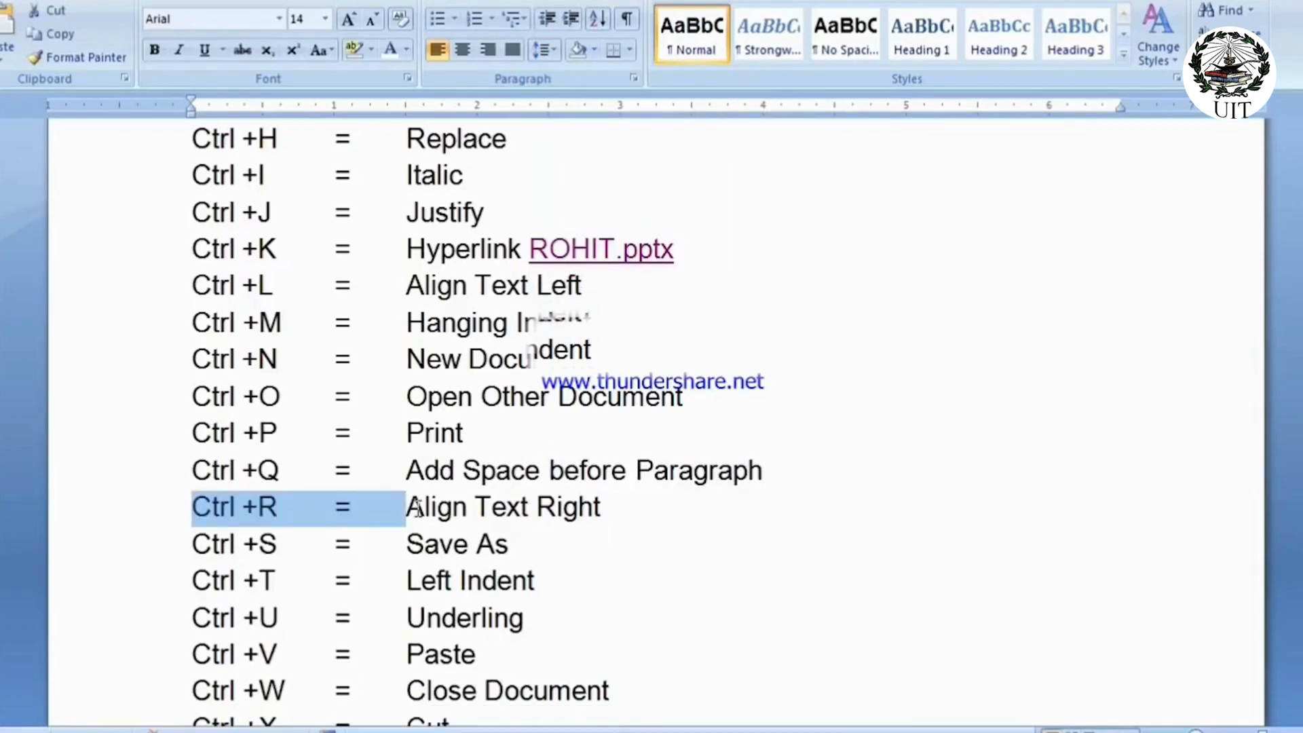
left_click(419, 508)
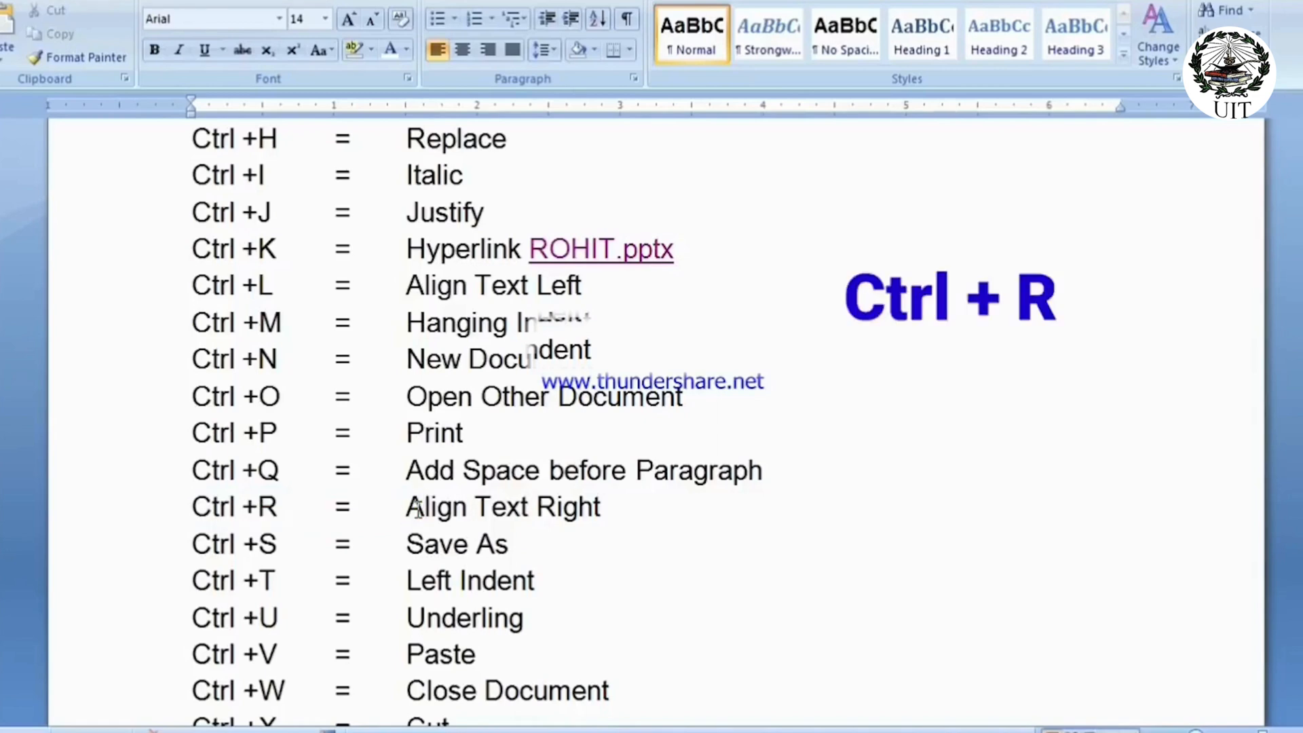
key("ctrl+r")
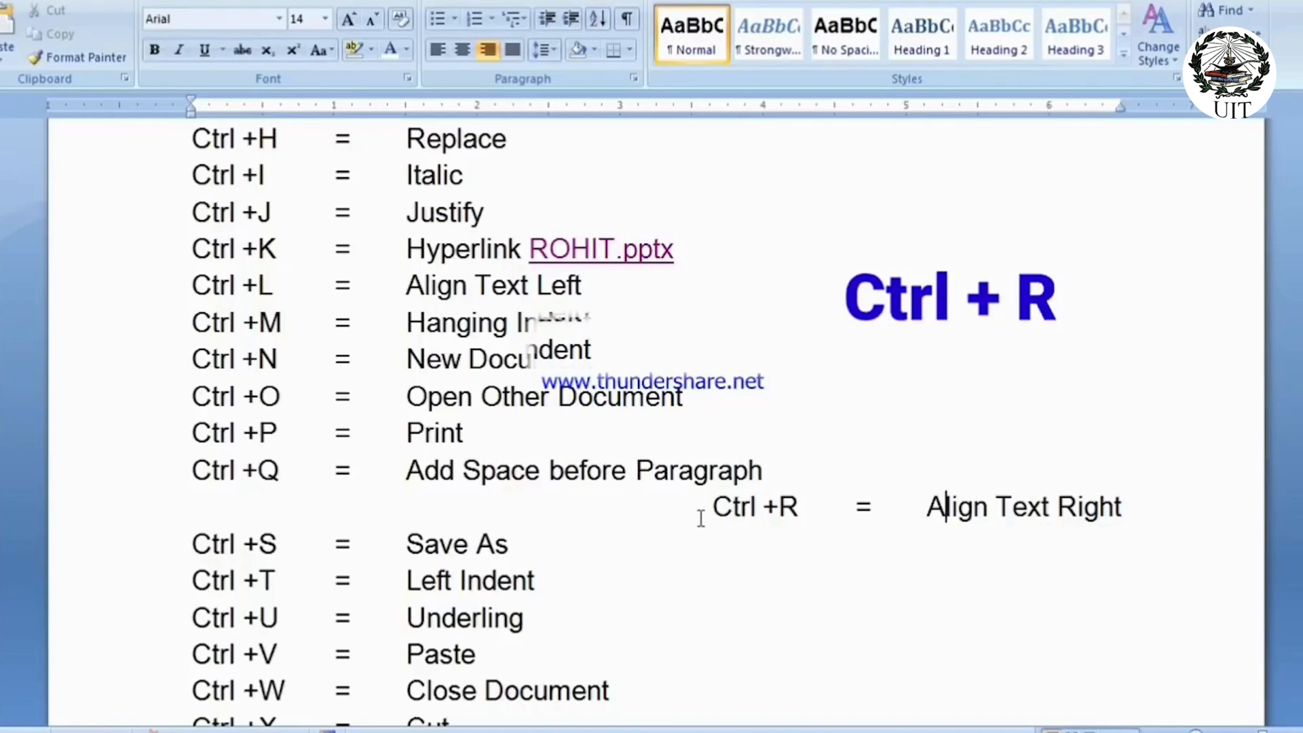
left_click_drag(700, 516, 732, 516)
left_click(763, 509)
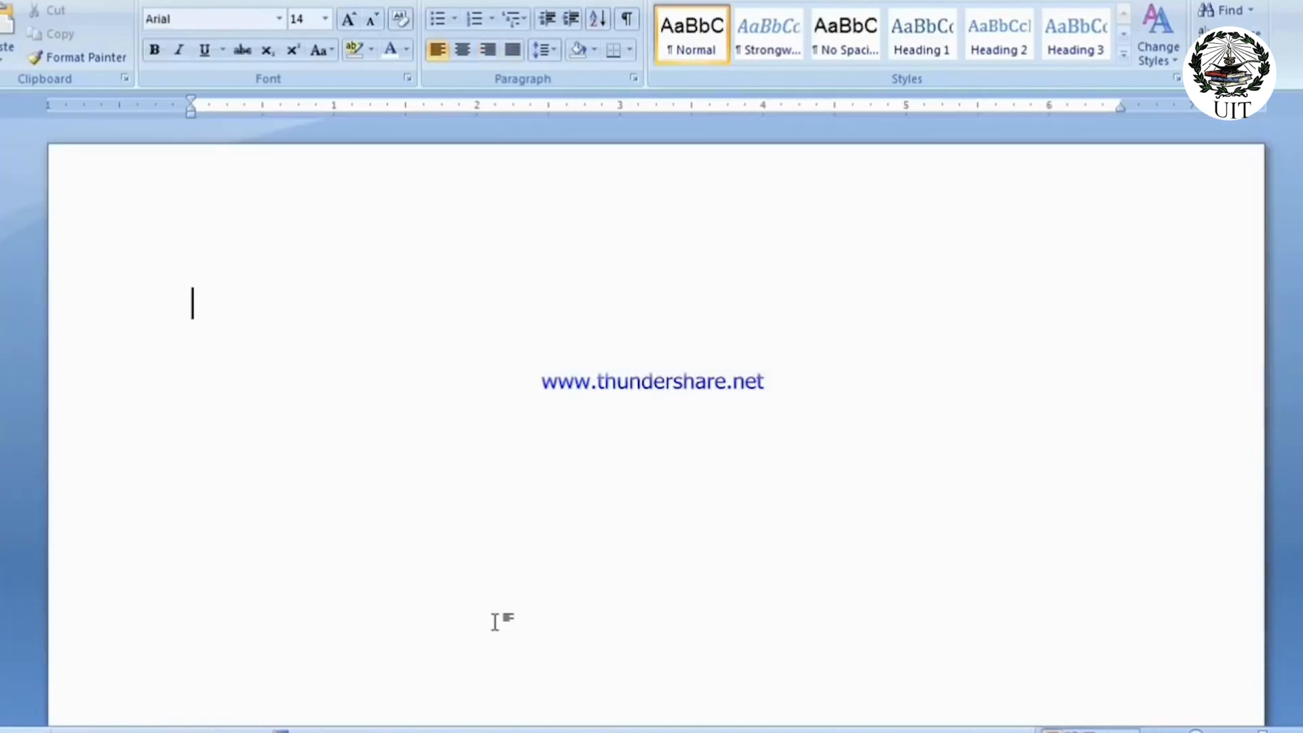
In a new blank document, enter "Fdgf" on the first line and a right-aligned second line reading "Aone Computer"
type("fdgf")
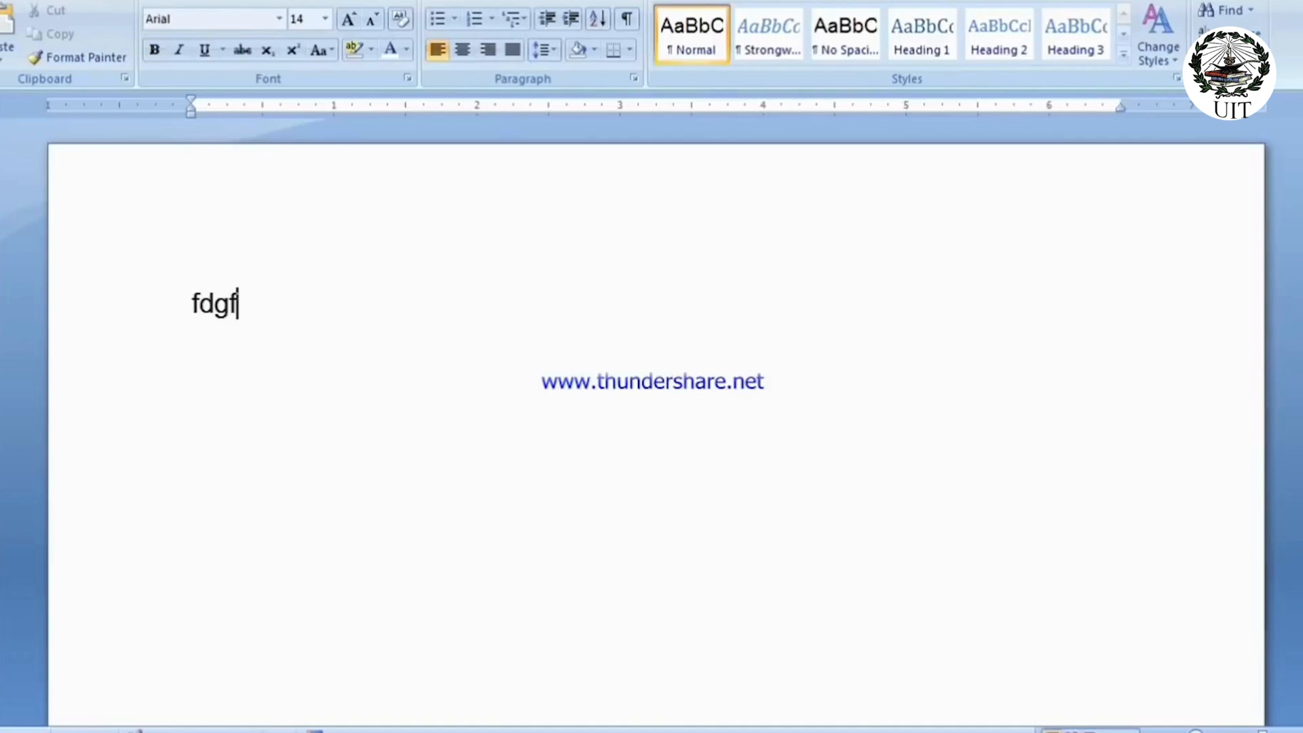
key("Return")
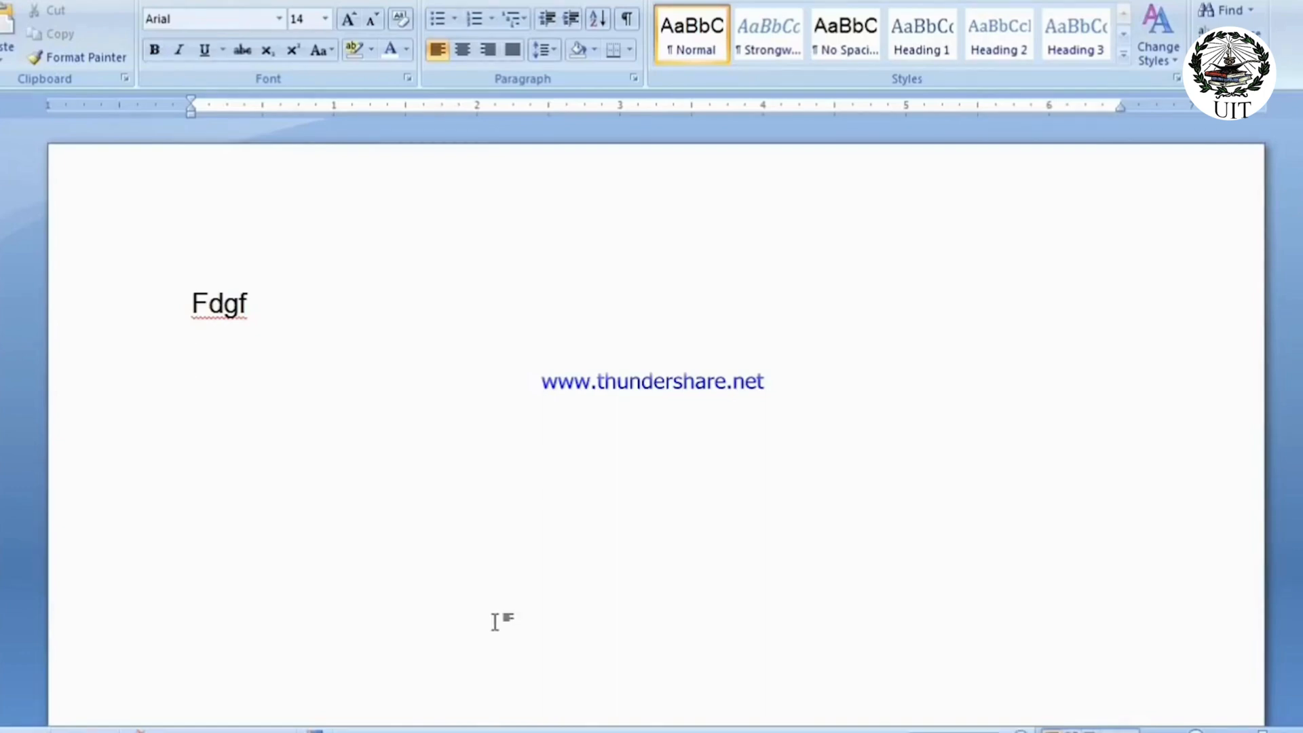
key("ctrl+r")
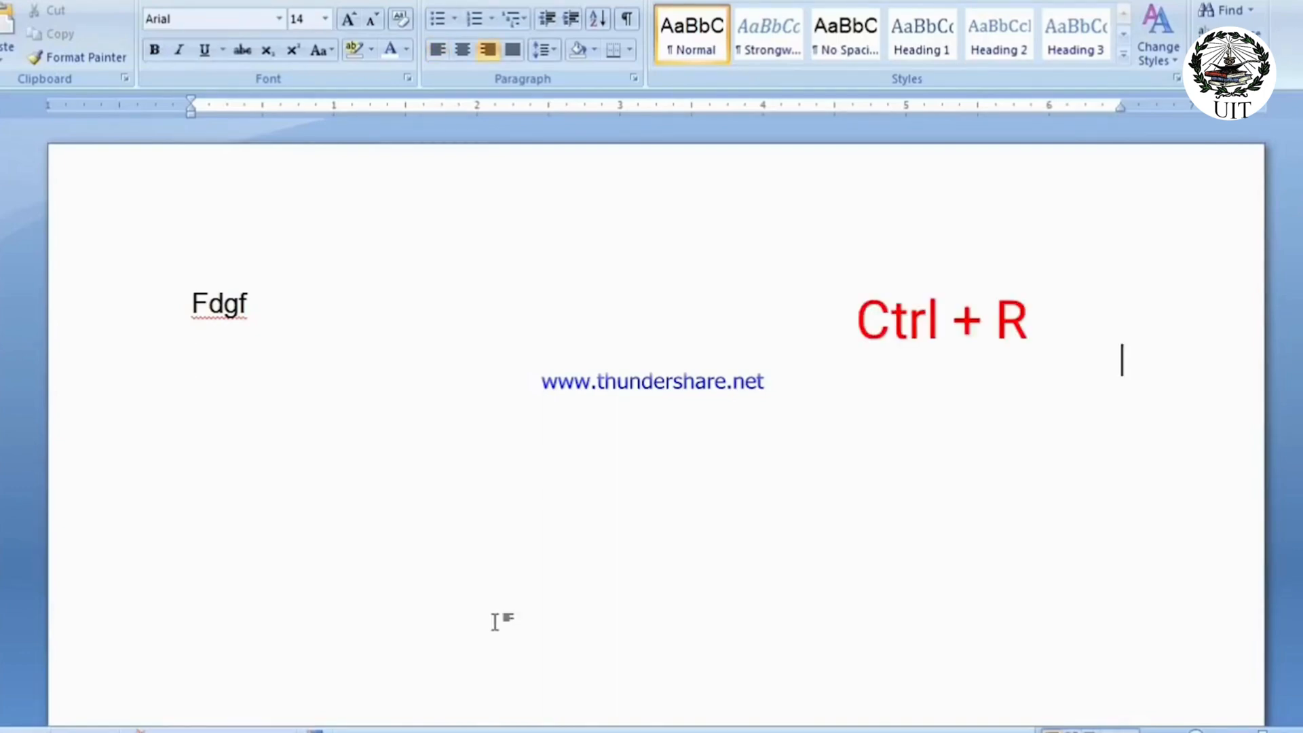
type("aone Co")
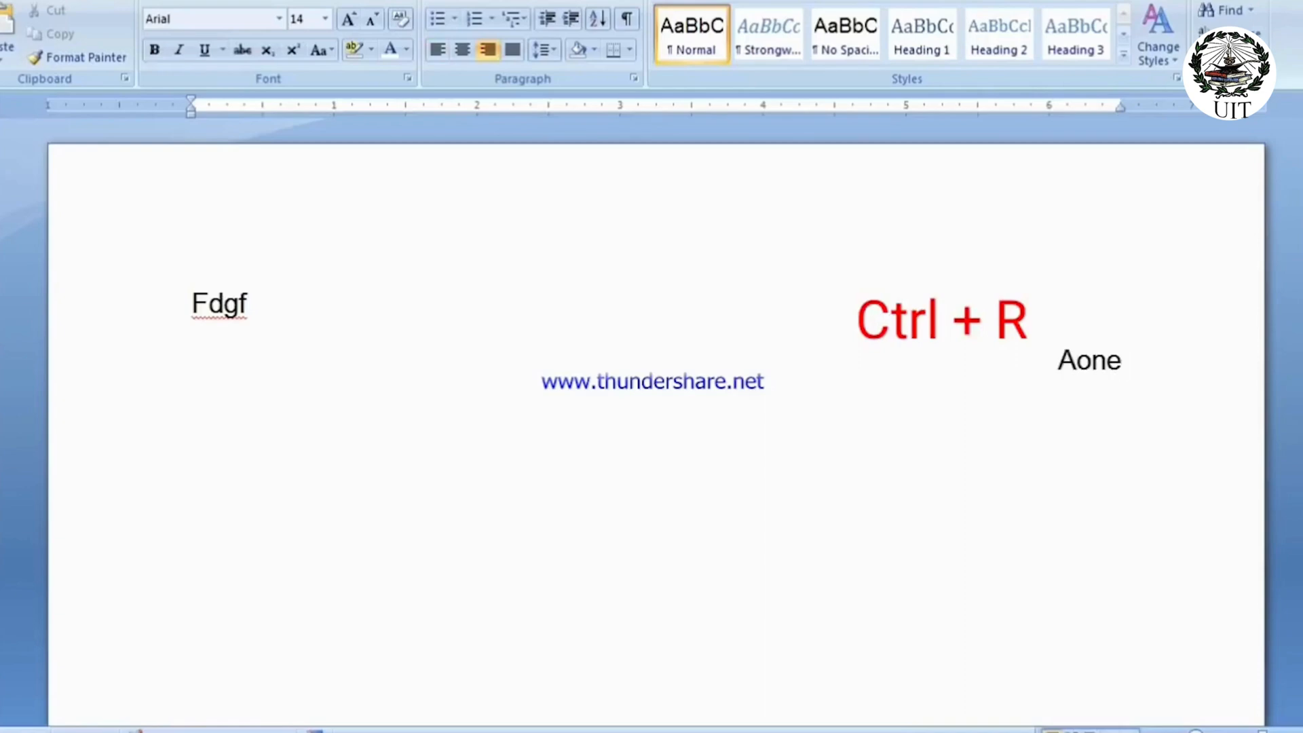
type("mputer")
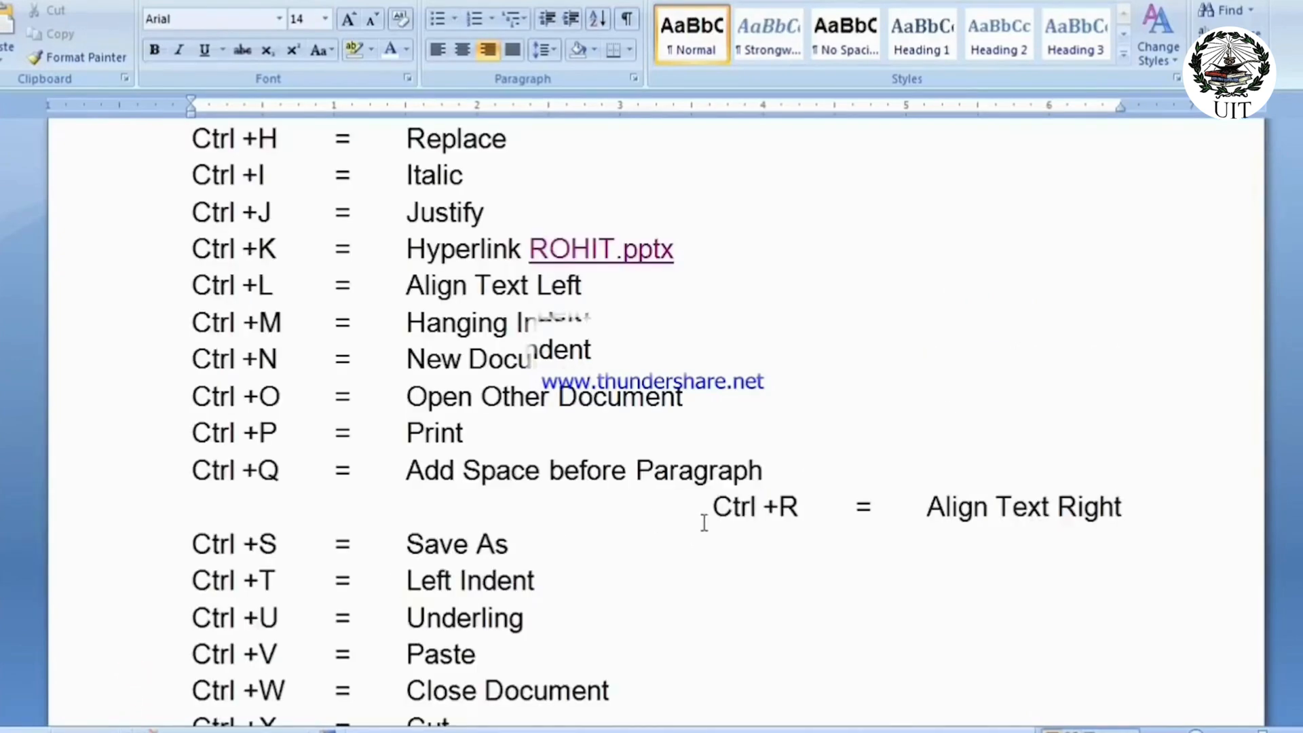
Back in the shortcut list, align the Ctrl +R row to the left and highlight the start of the Ctrl +S row
left_click(434, 49)
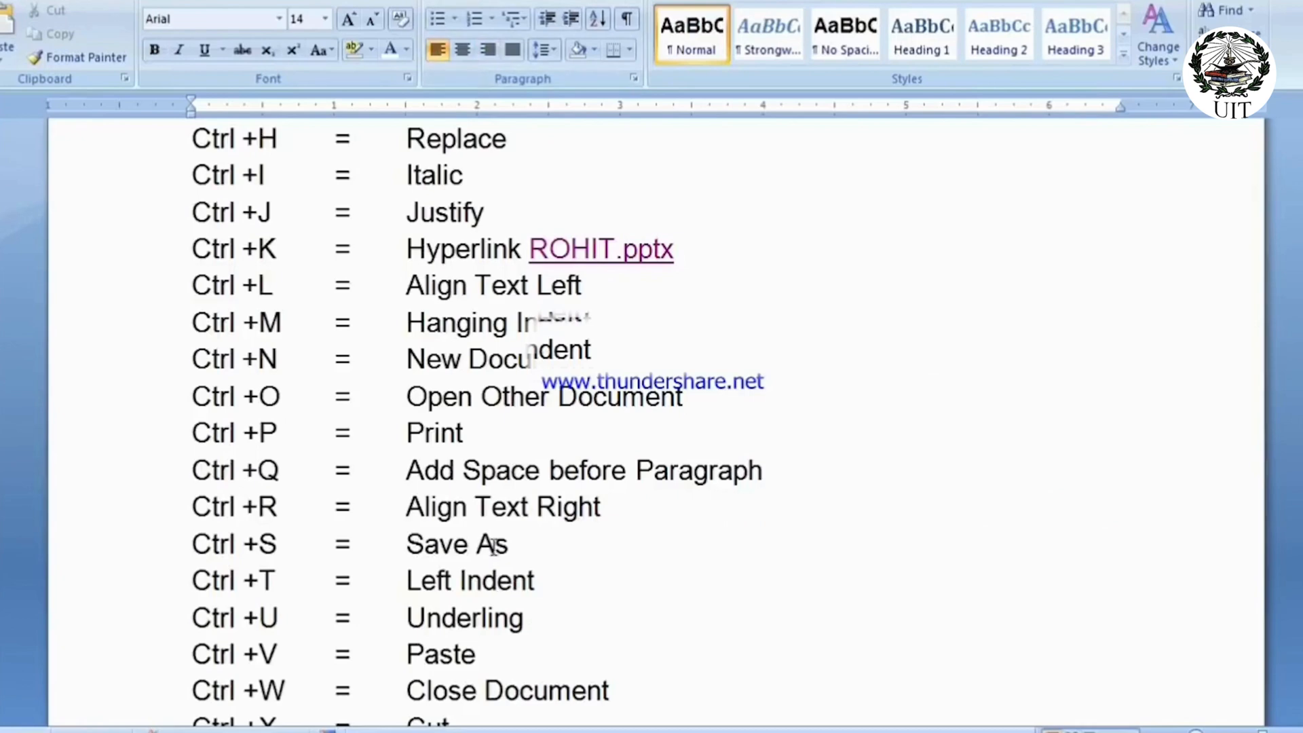
left_click_drag(225, 543, 286, 558)
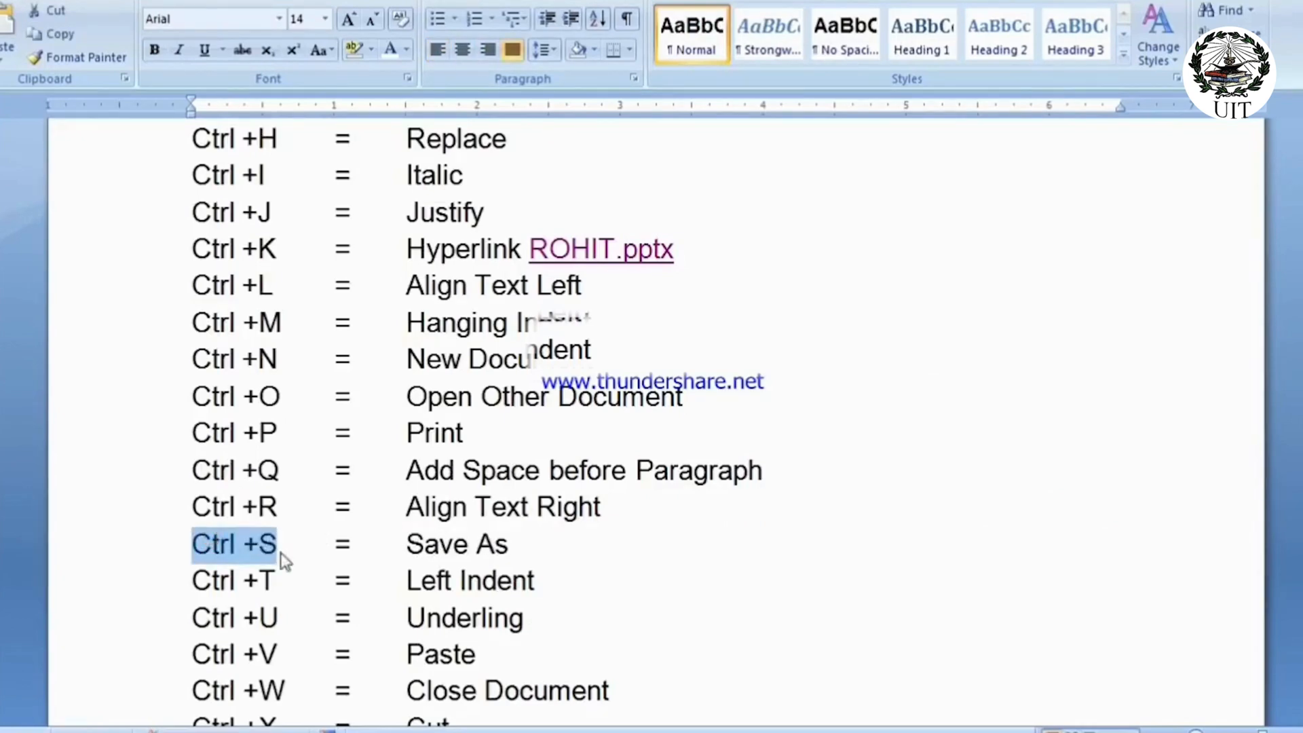
scroll(287, 558, "down", 2)
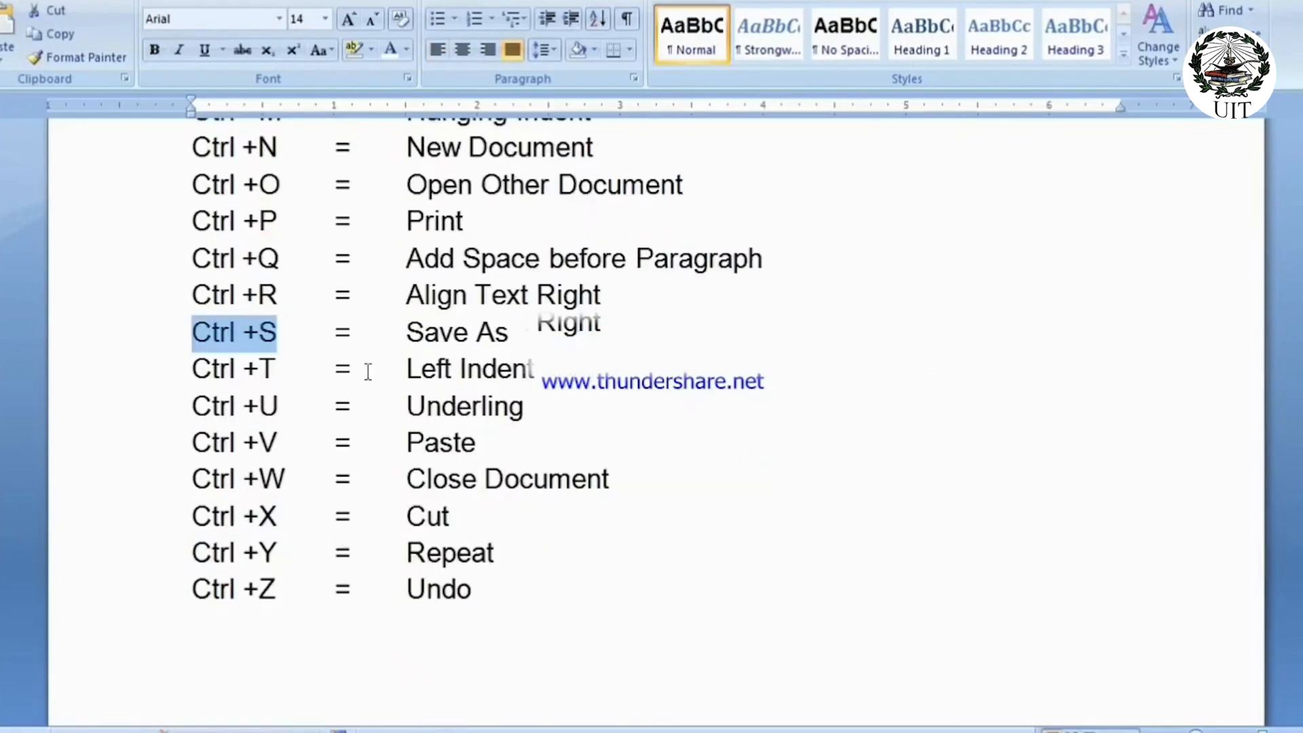
left_click(407, 332)
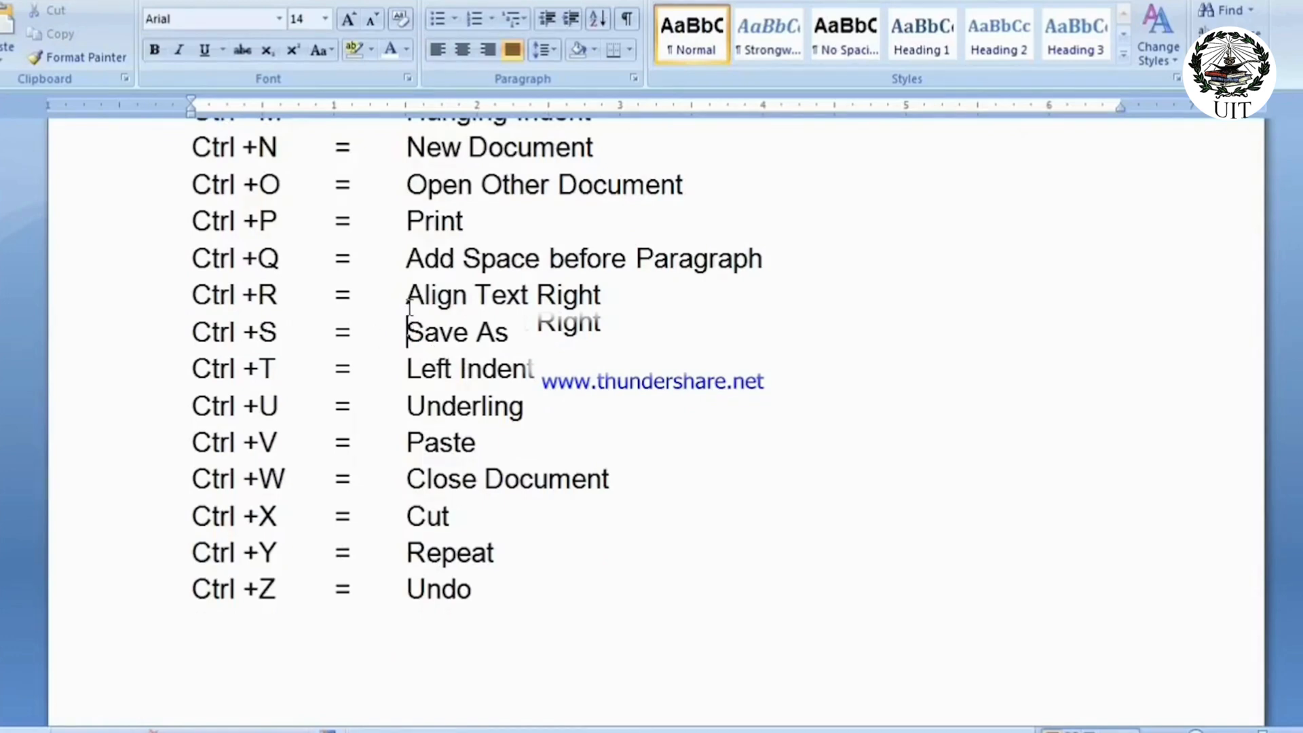
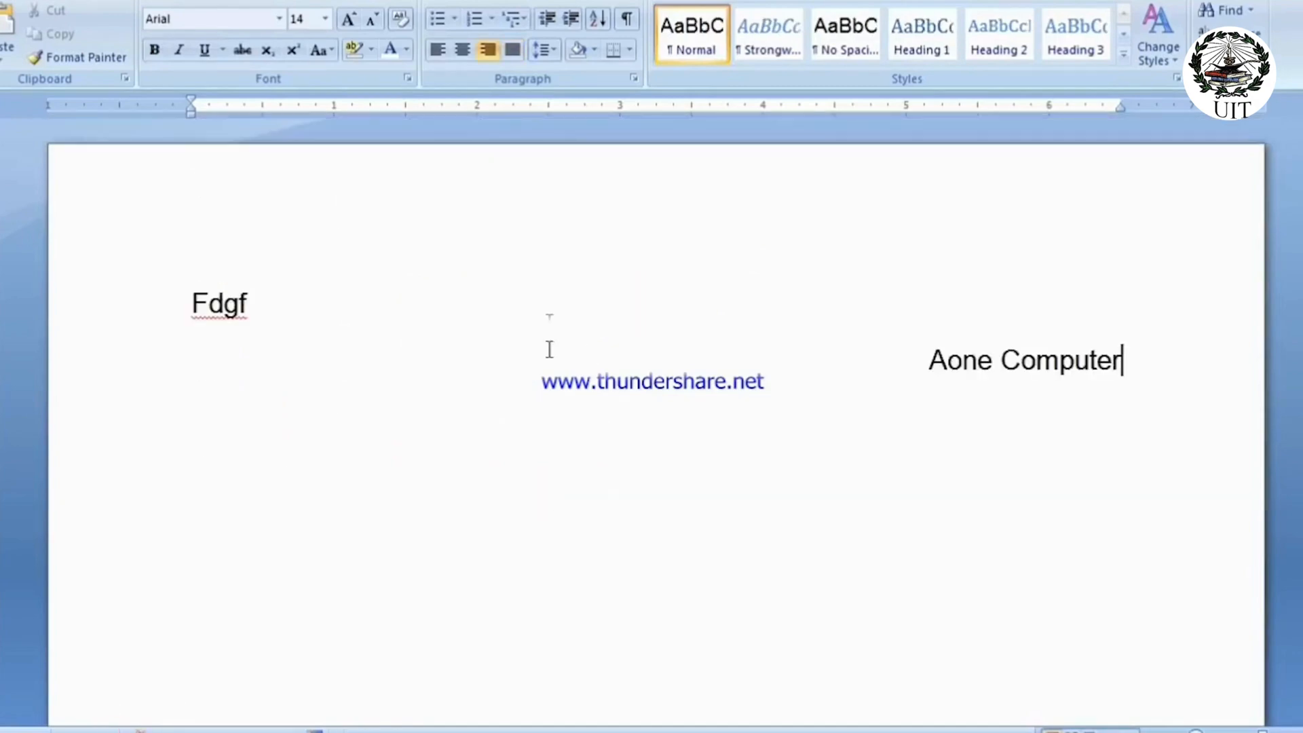
Save the sample document with the Aone Computer line as "asd" in the Documents library and return to the shortcut list
left_click(524, 322)
key("ctrl+s")
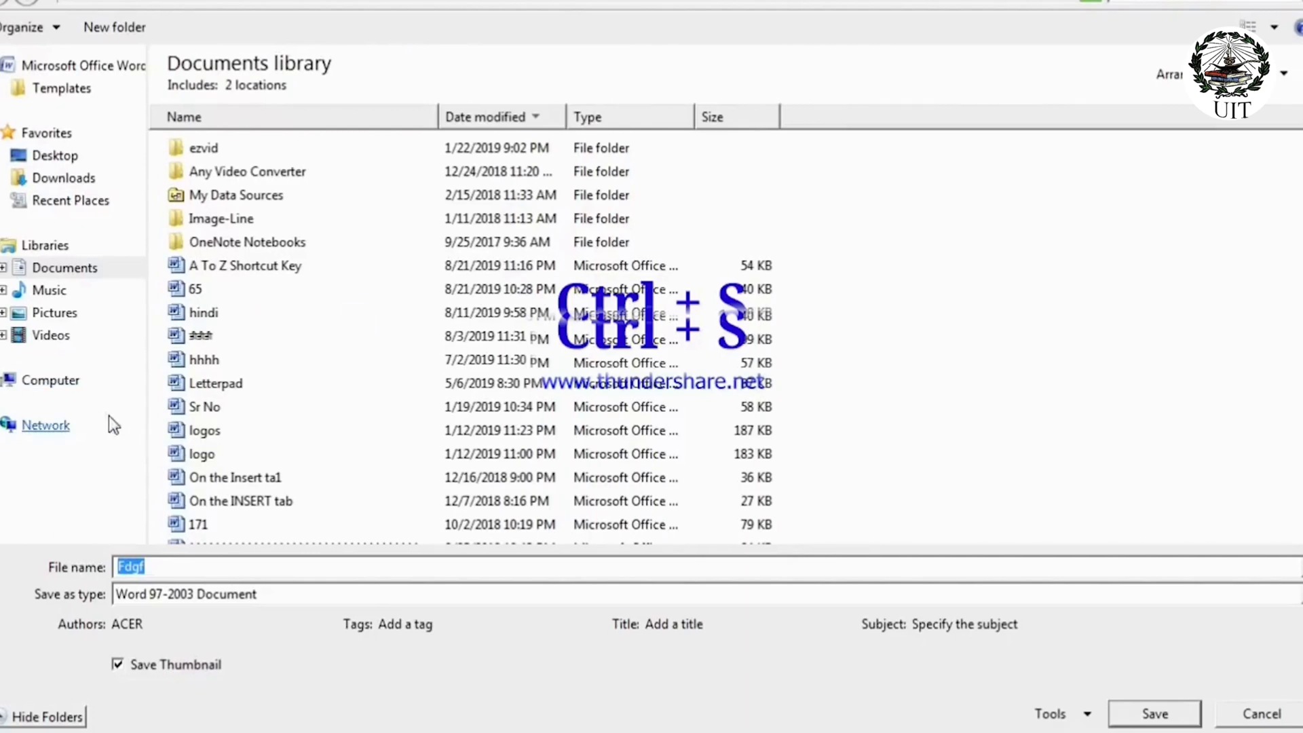
left_click_drag(168, 566, 104, 572)
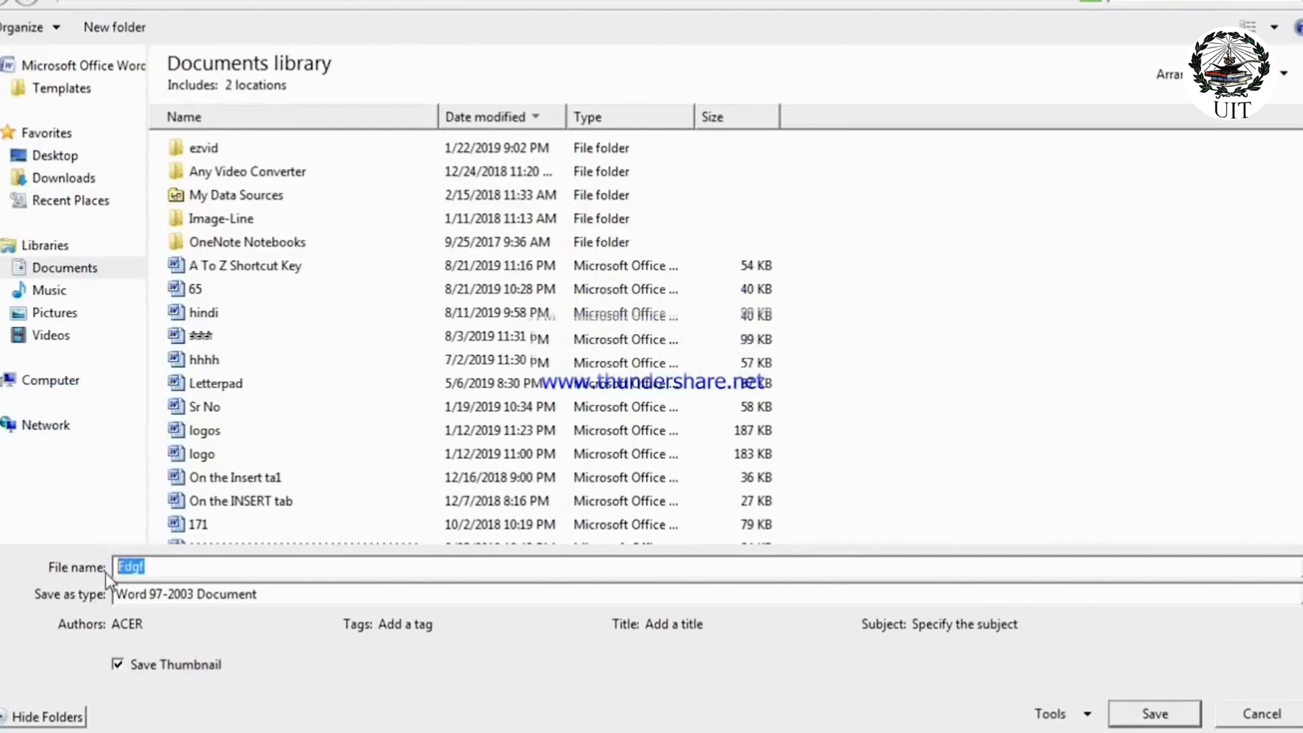
type("asd")
left_click(1155, 714)
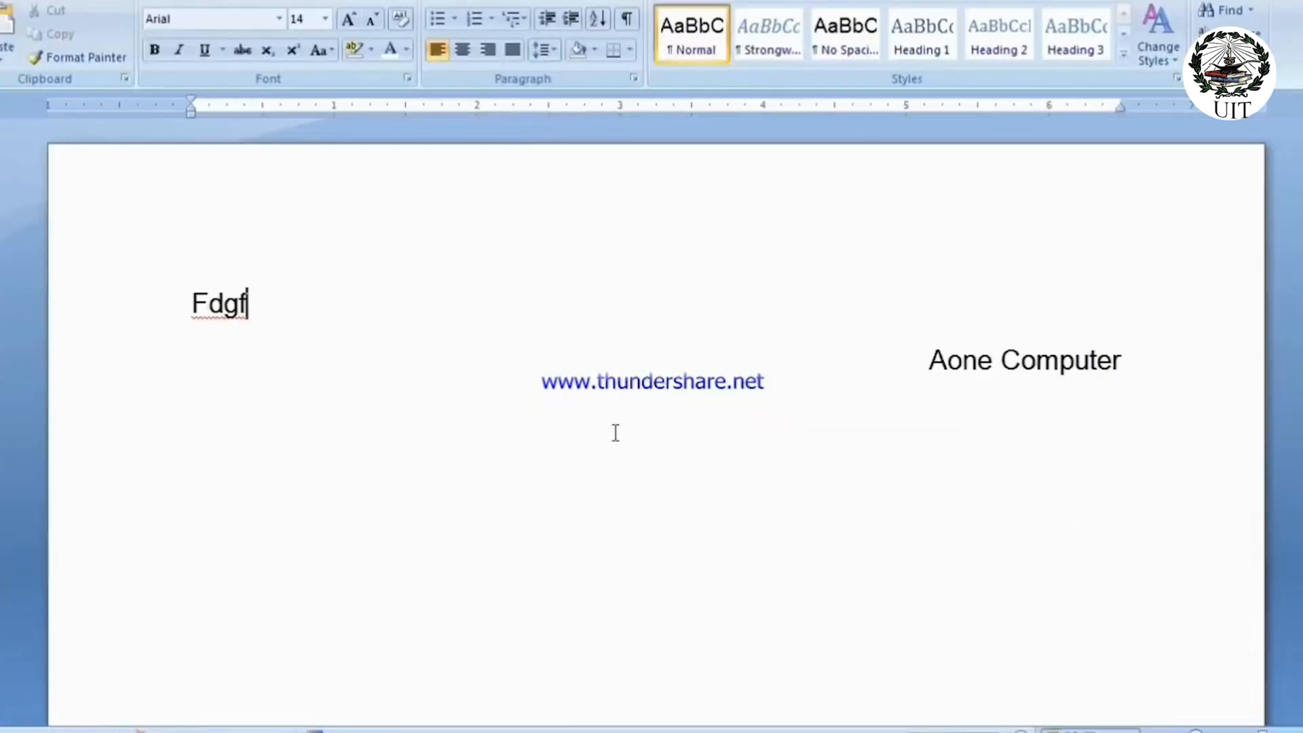
left_click(353, 359)
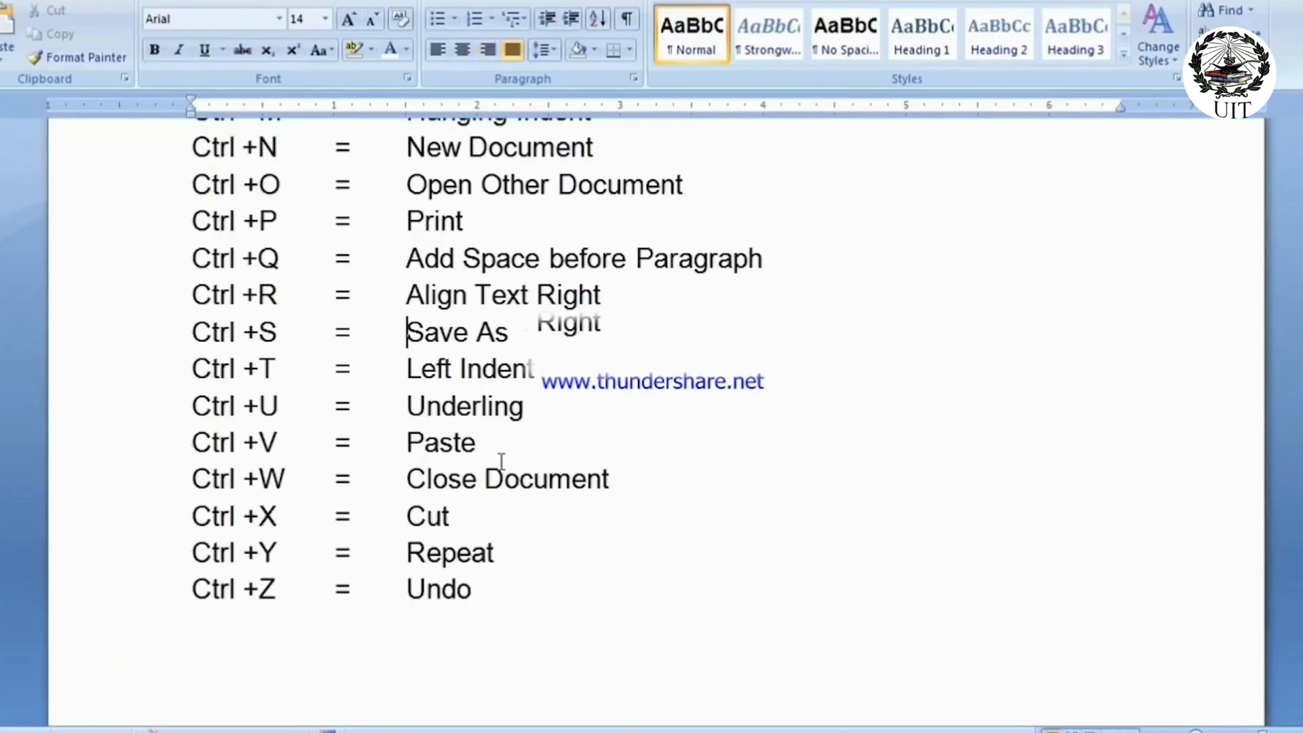
Highlight the Ctrl +T label and its Left Indent description, and increase that row's hanging indent to 2 inches
double_click(198, 367)
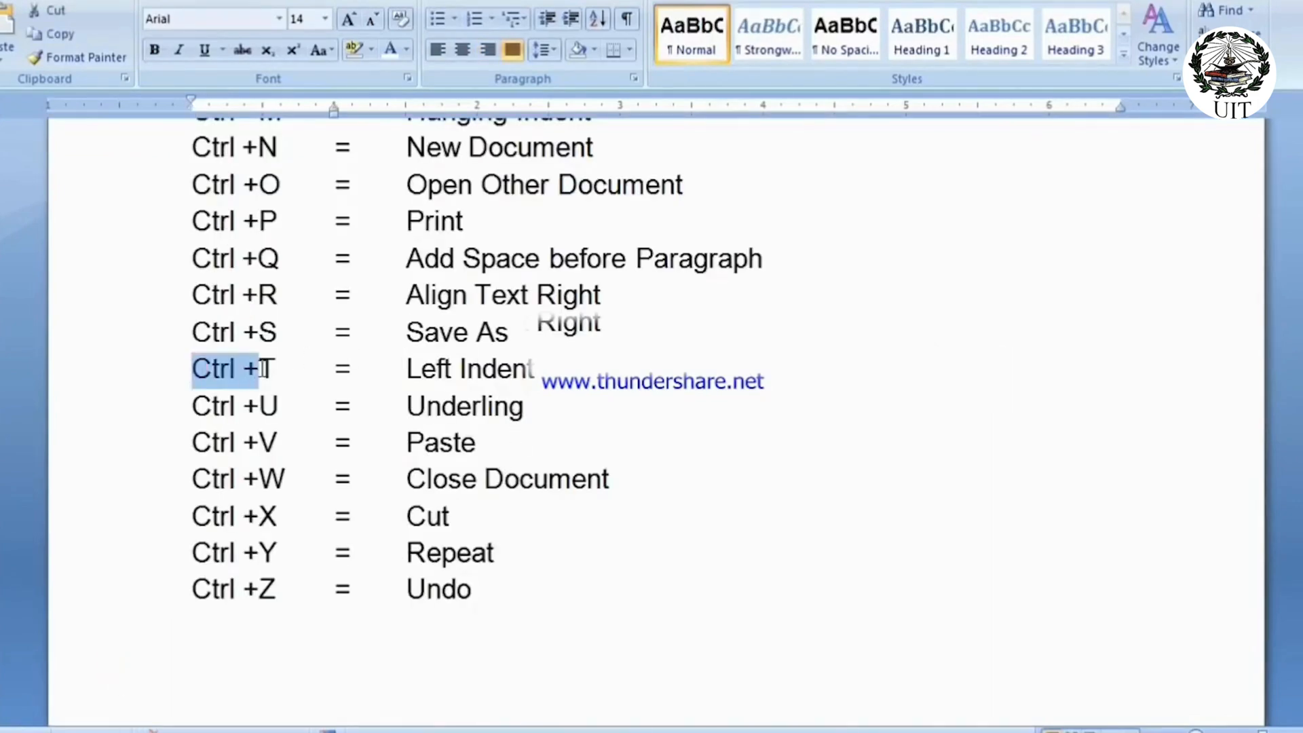
double_click(406, 371)
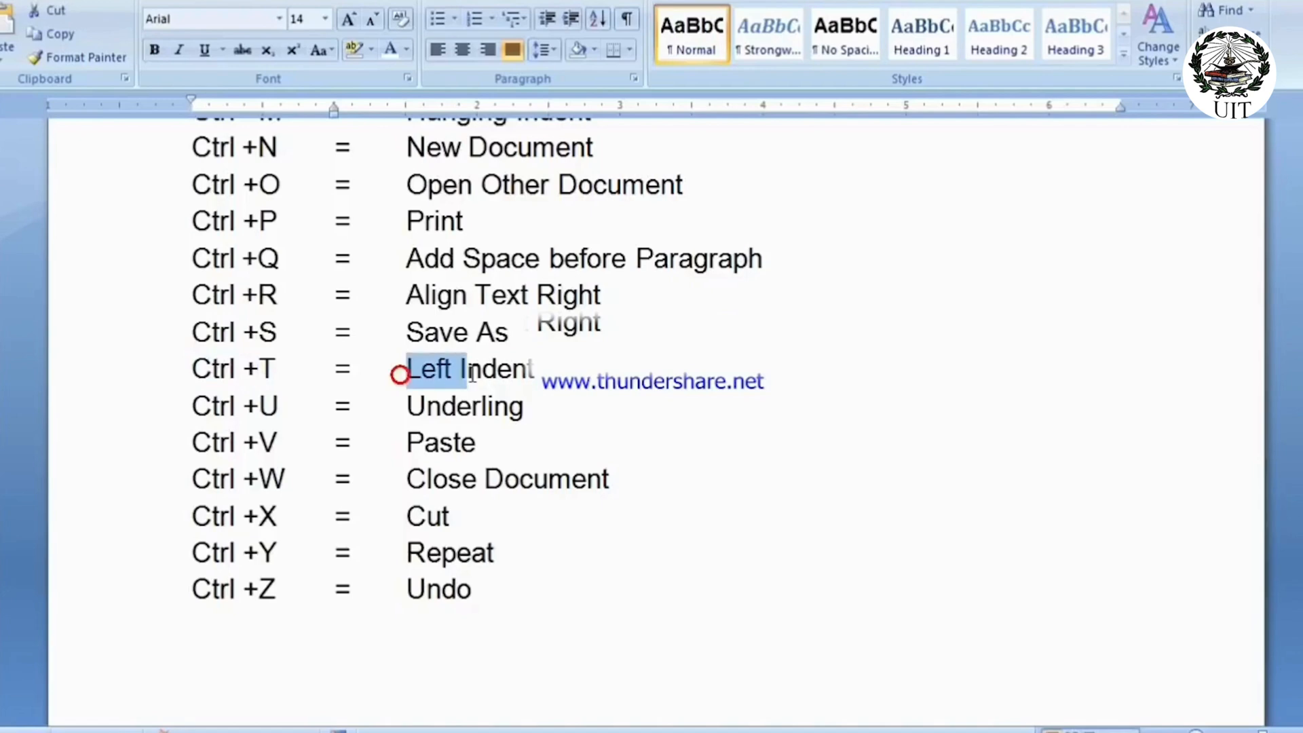
left_click(406, 372)
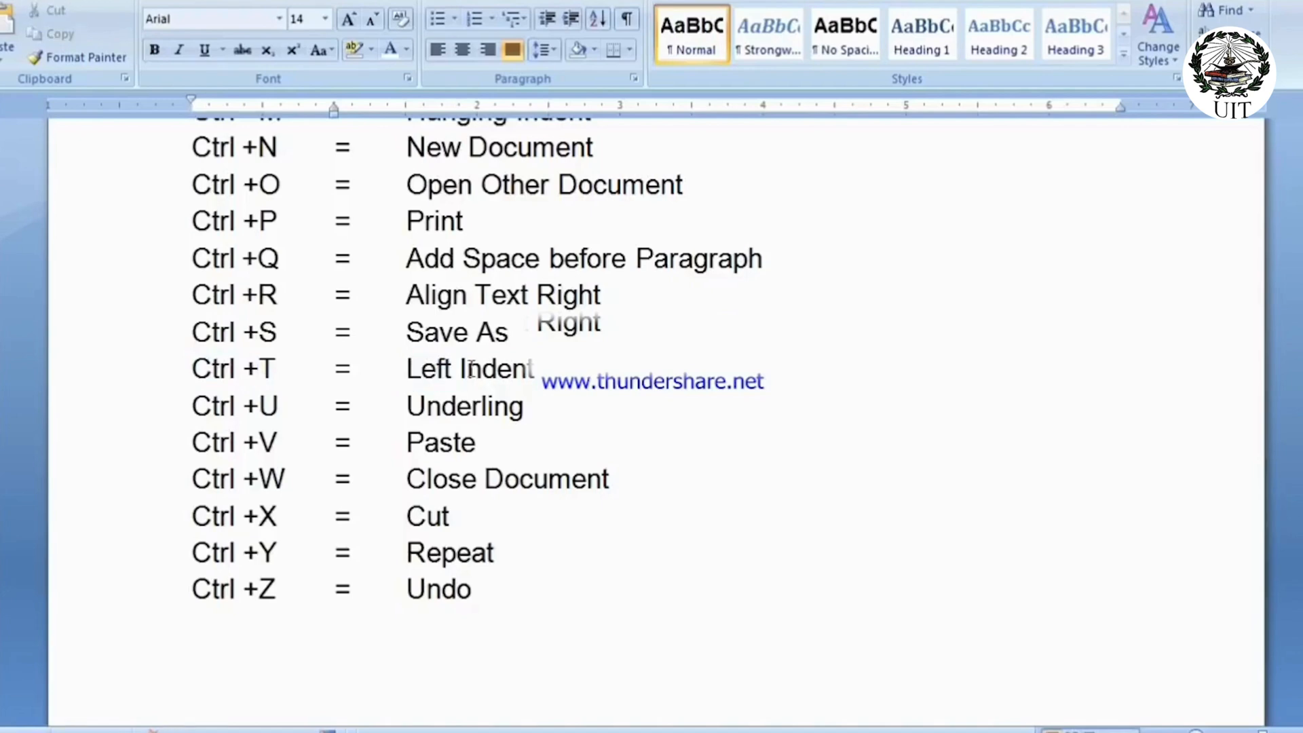
key("ctrl+t")
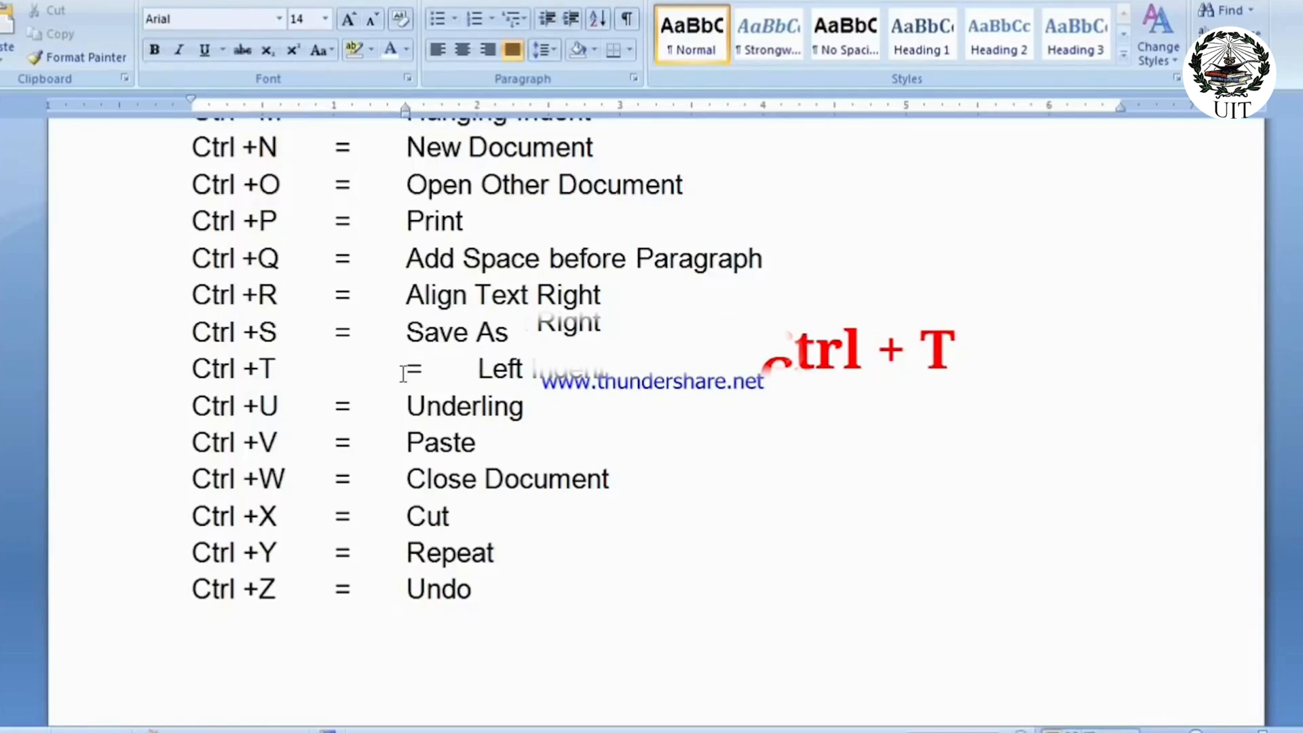
key("ctrl+t")
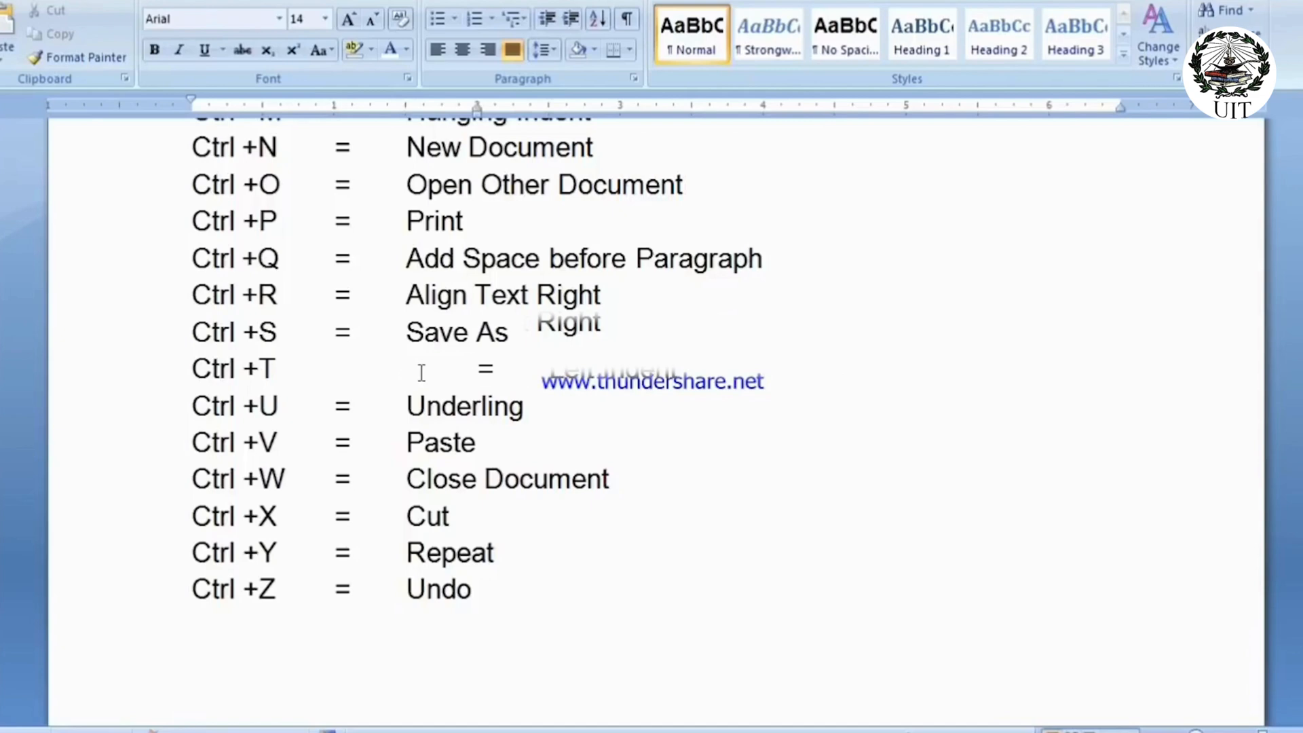
Increase the Ctrl +T row's hanging indent to 3 inches and reduce it back to 1 inch
key("ctrl+t")
key("ctrl+t")
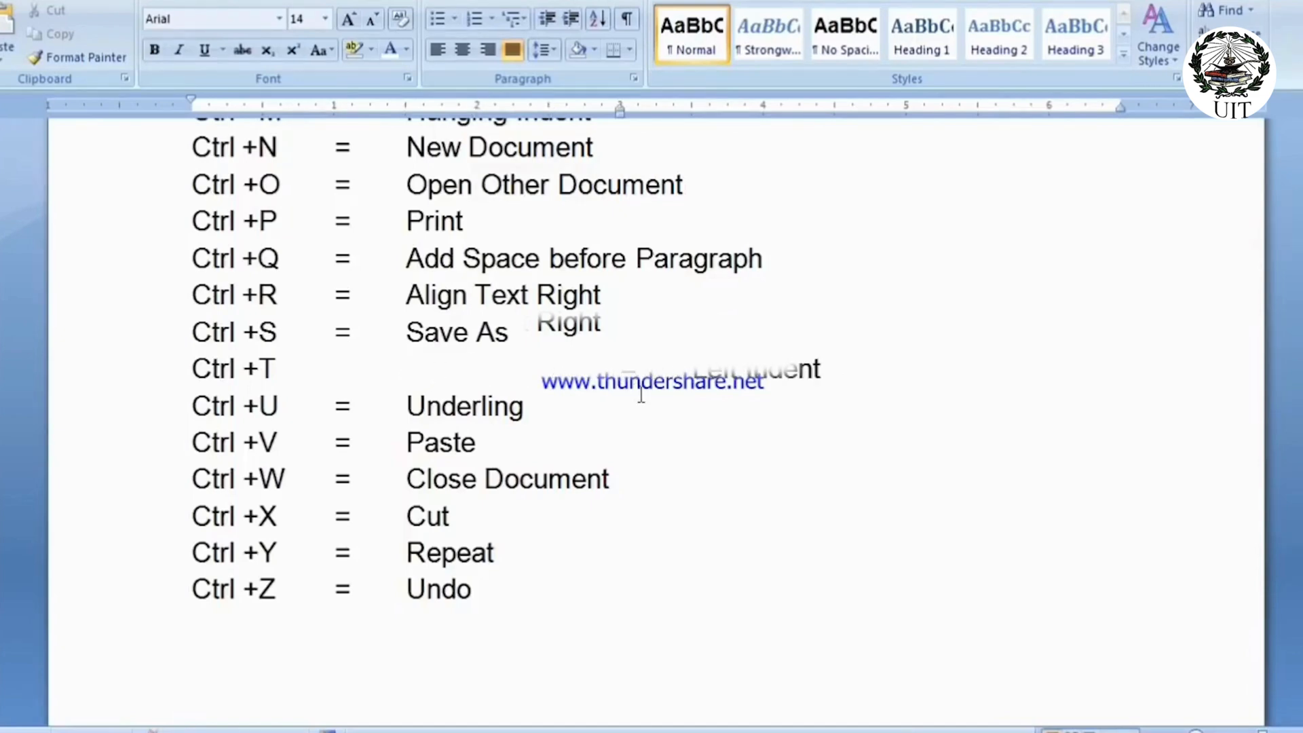
key("ctrl+shift+t")
key("ctrl+shift+t")
key("ctrl+shift+t")
key("ctrl+shift+t")
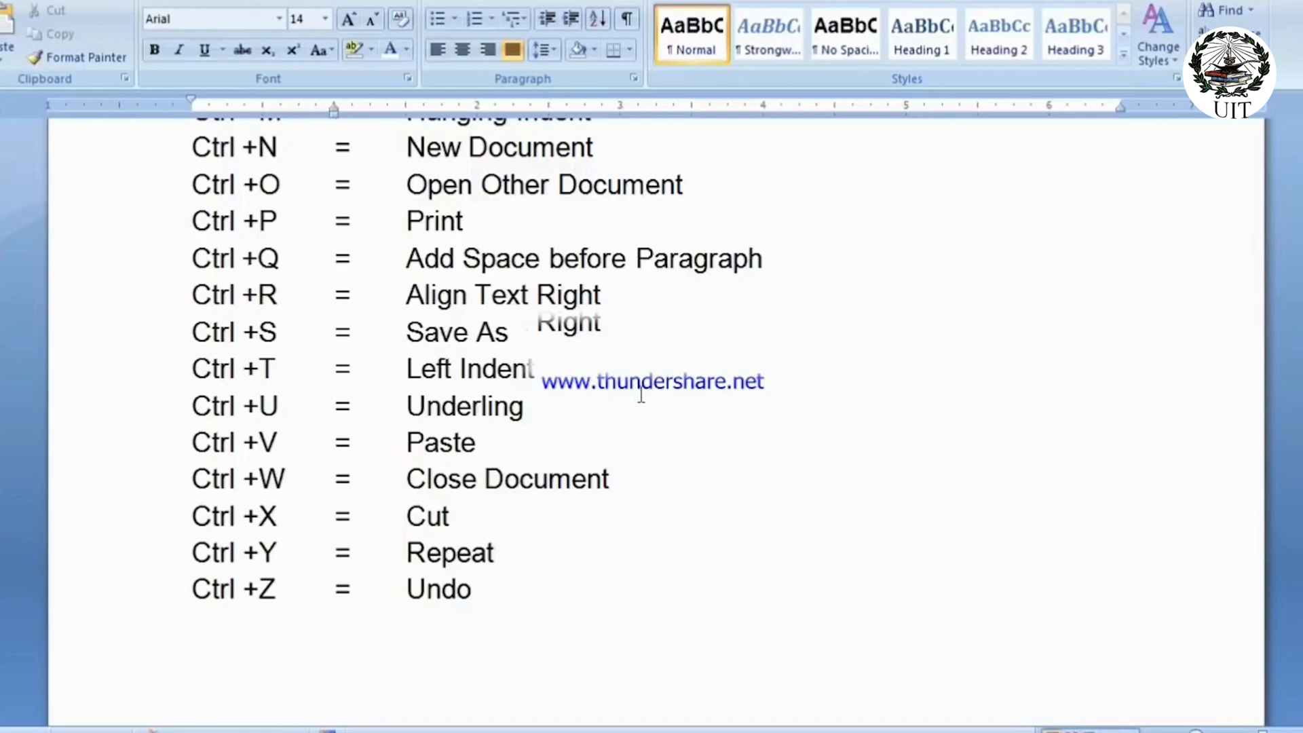
Highlight the start of the Ctrl +U row, and toggle underlining of its word "Underling" on and off twice
left_click_drag(191, 407, 261, 402)
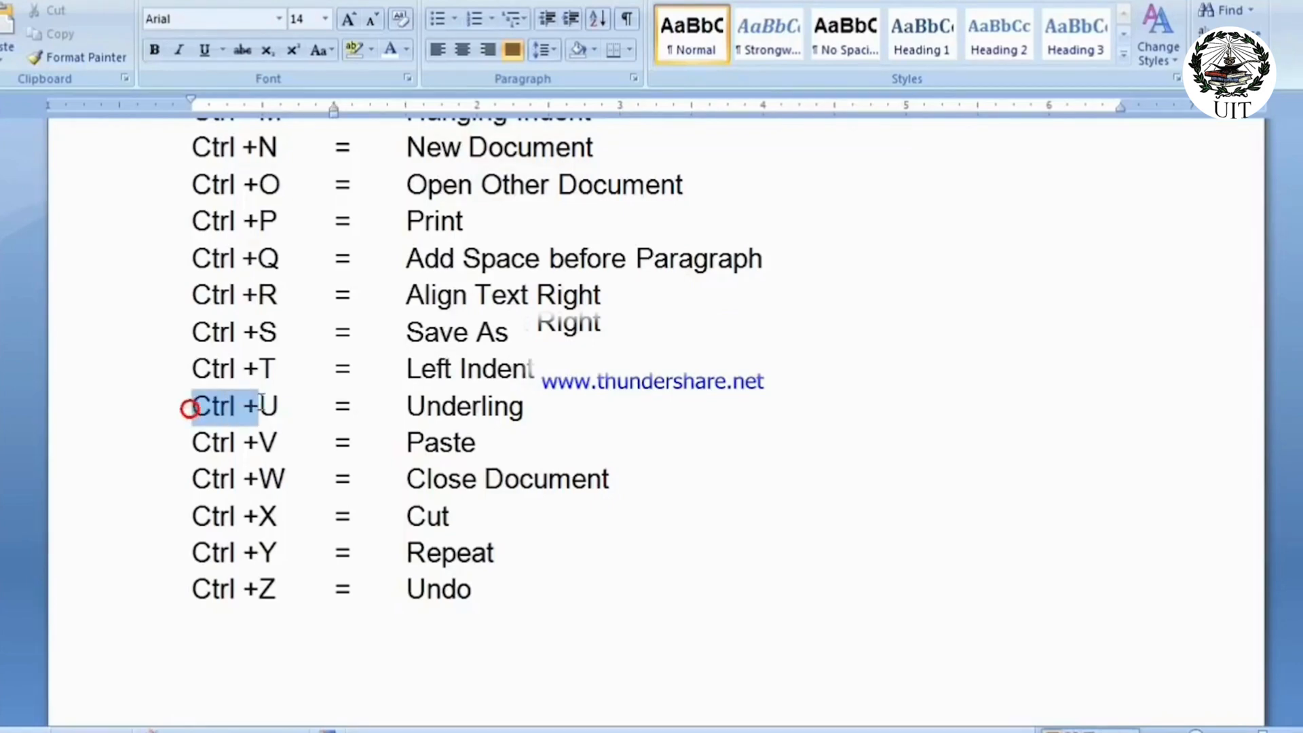
scroll(401, 410, "down", 1)
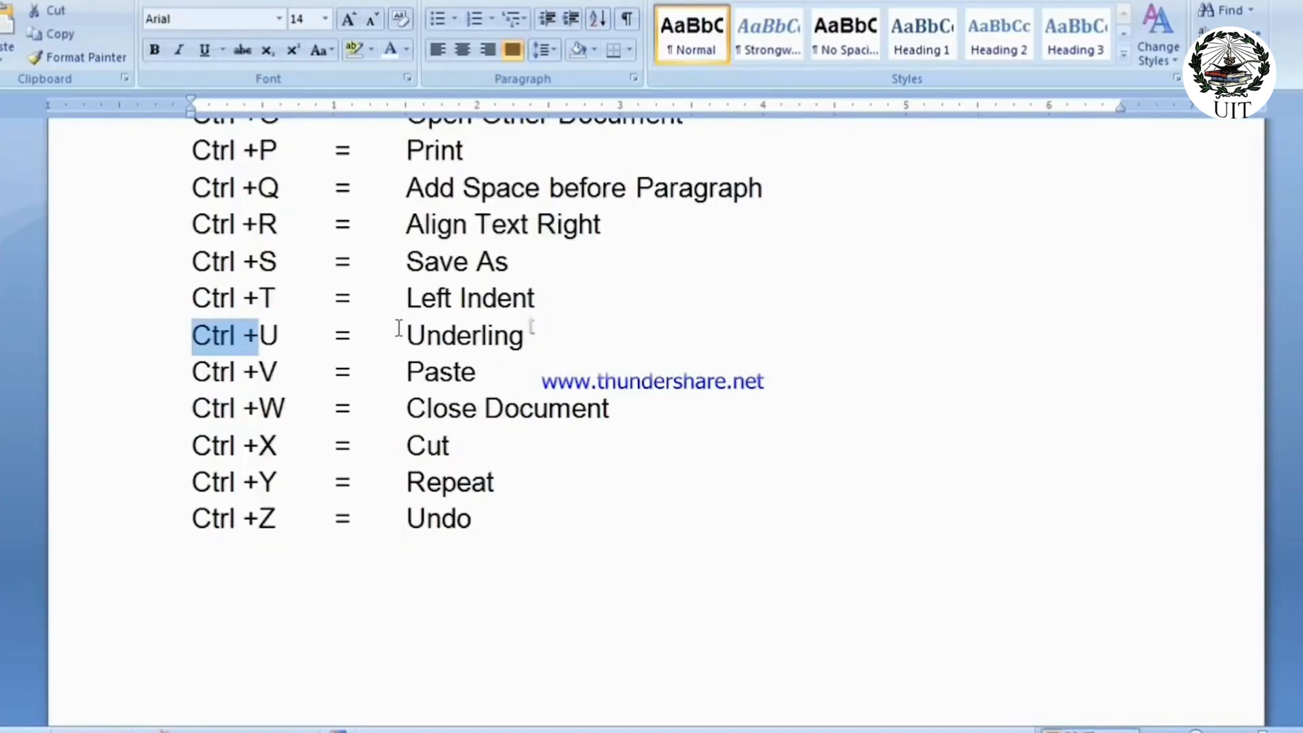
mouse_move(401, 328)
left_mouse_down()
mouse_move(514, 329)
mouse_move(570, 371)
mouse_move(428, 350)
mouse_move(407, 332)
left_mouse_up()
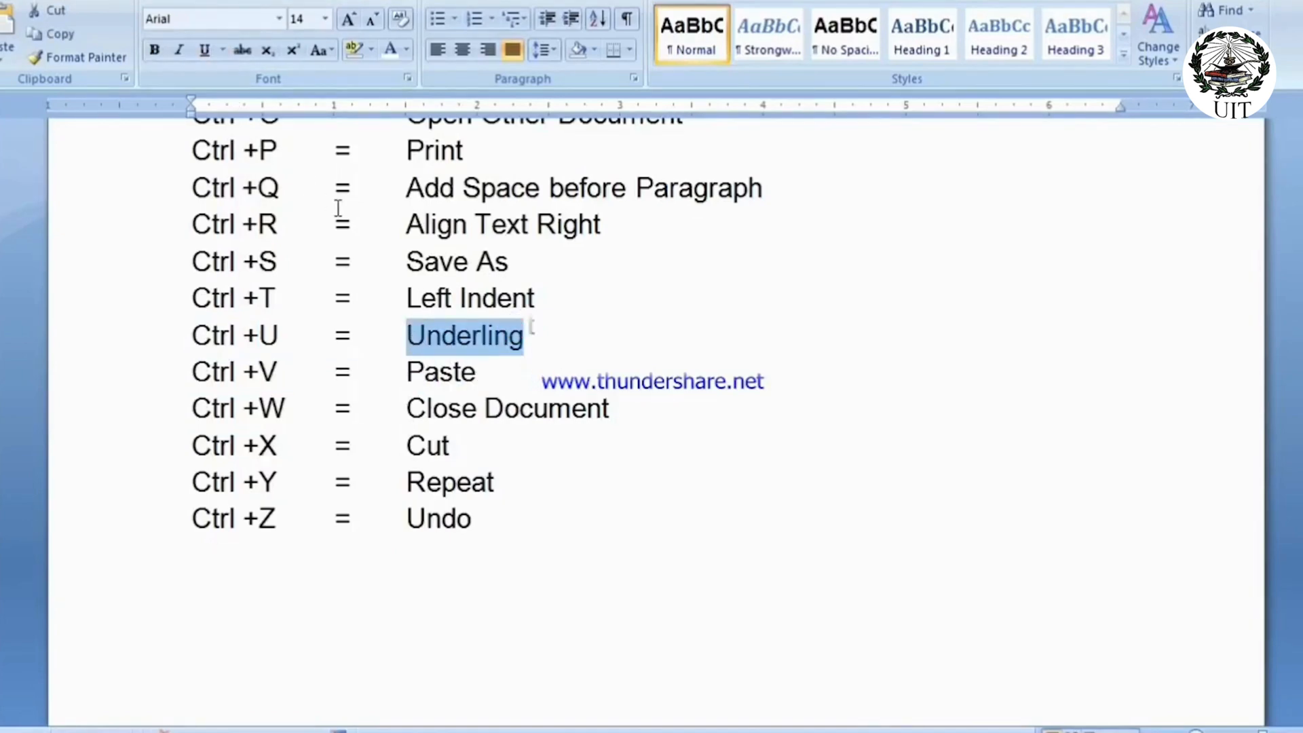
key("ctrl+u")
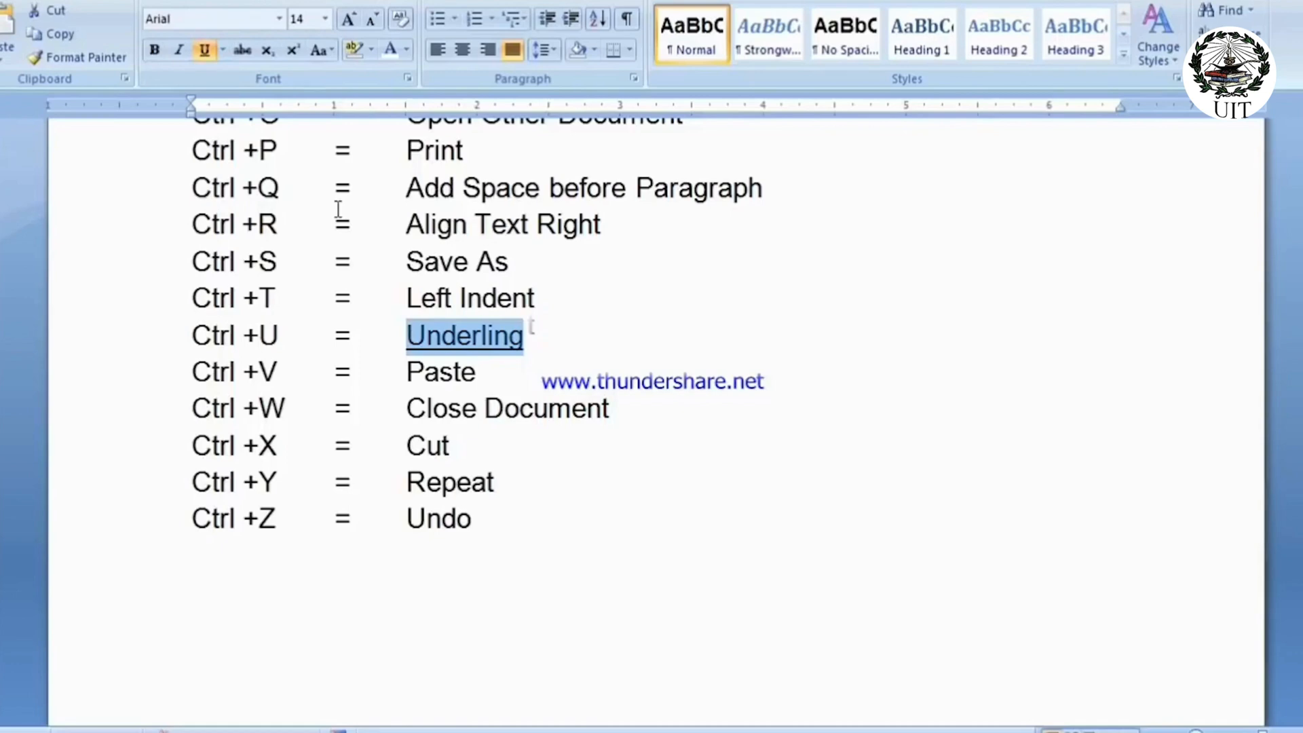
key("ctrl+u")
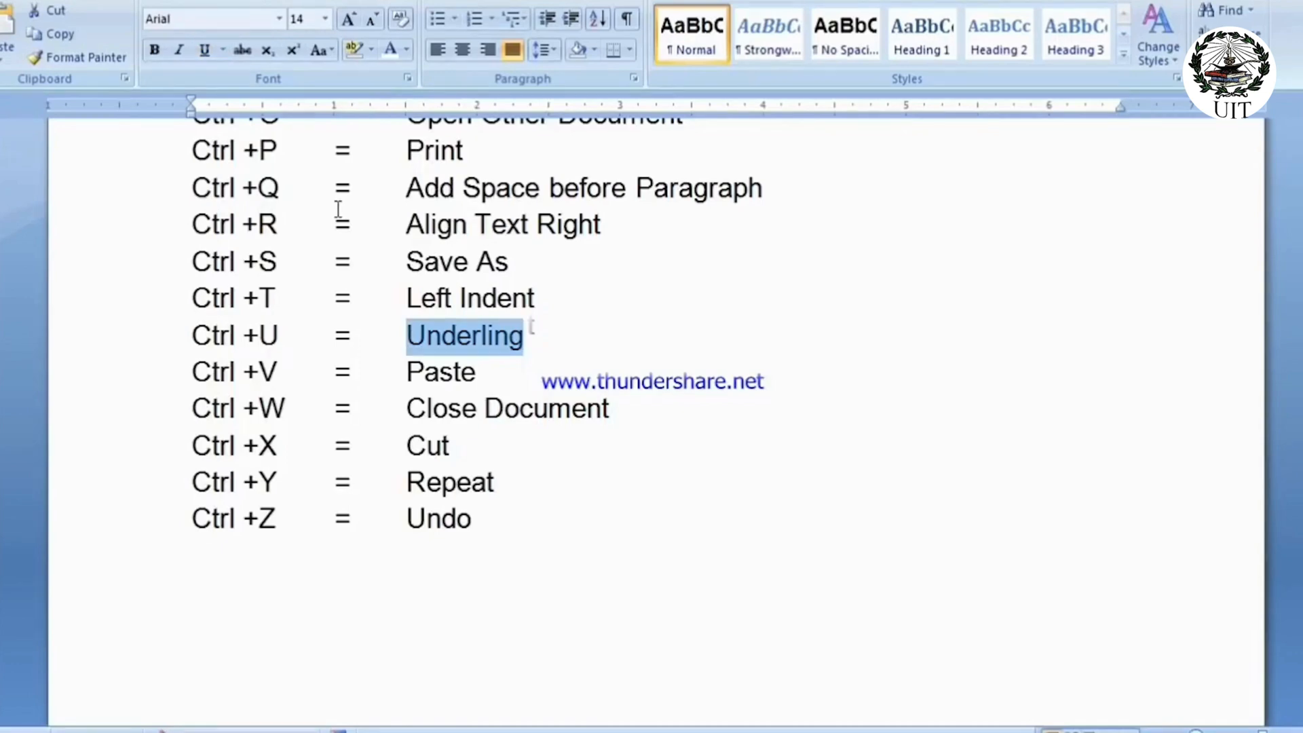
key("ctrl+u")
key("ctrl+u")
left_click(509, 367)
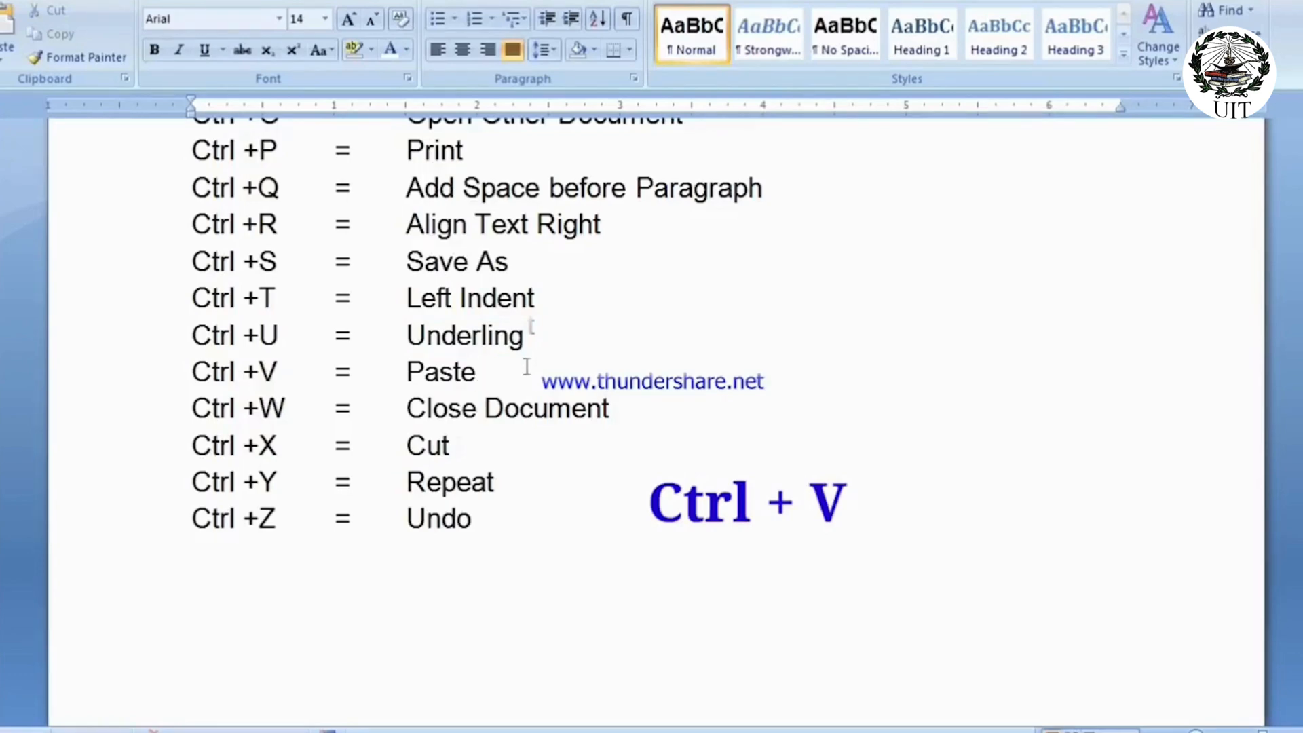
Copy the word "Underling" and try to paste it after "Paste" in the Ctrl +V row
left_click_drag(532, 332, 409, 332)
key("ctrl+c")
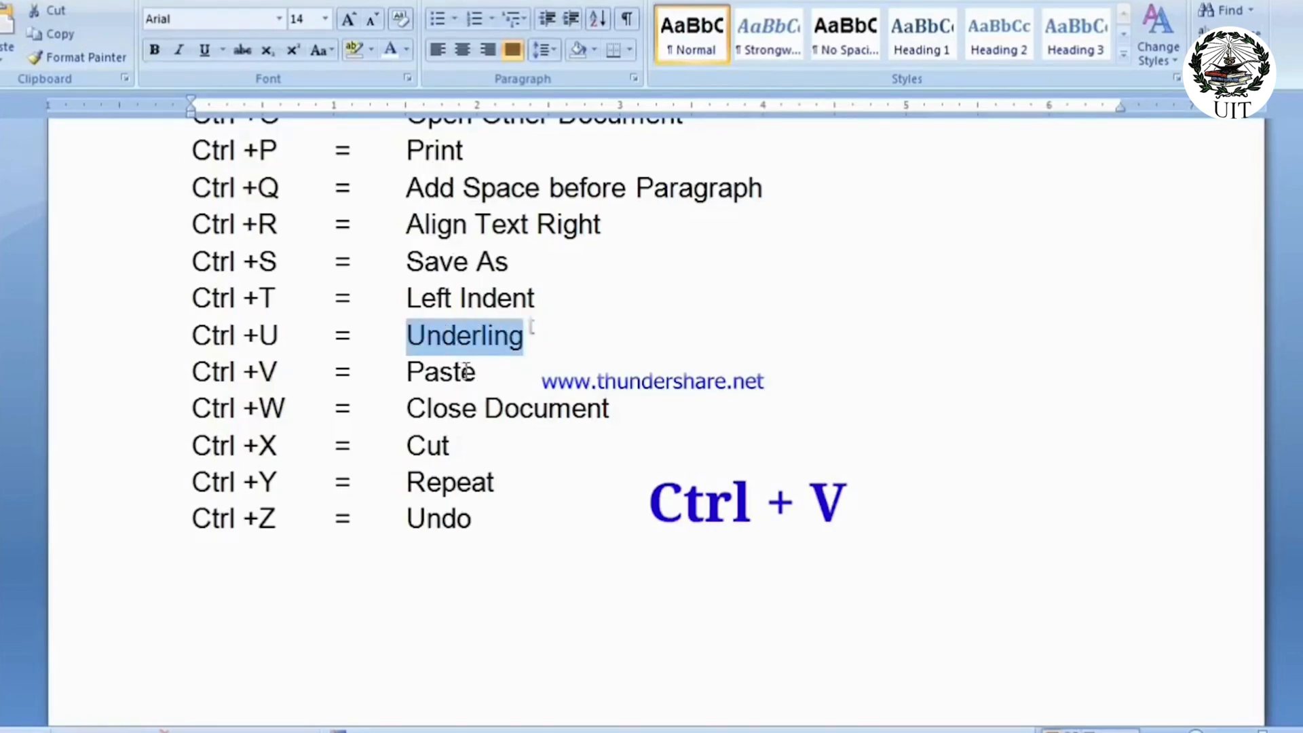
left_click(519, 373)
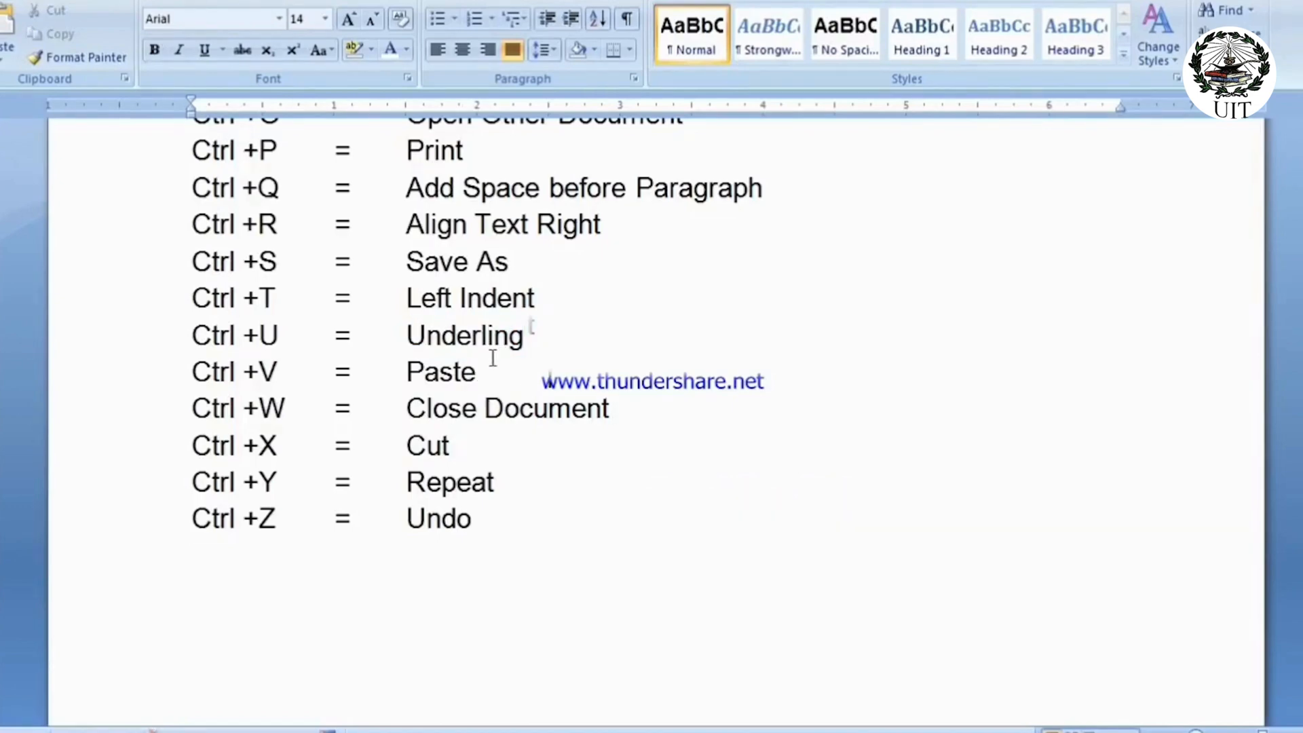
key("ctrl+v")
Close the sample document with the Aone Insert tab text, saving its changes as "sd" in the Documents library
left_click(319, 404)
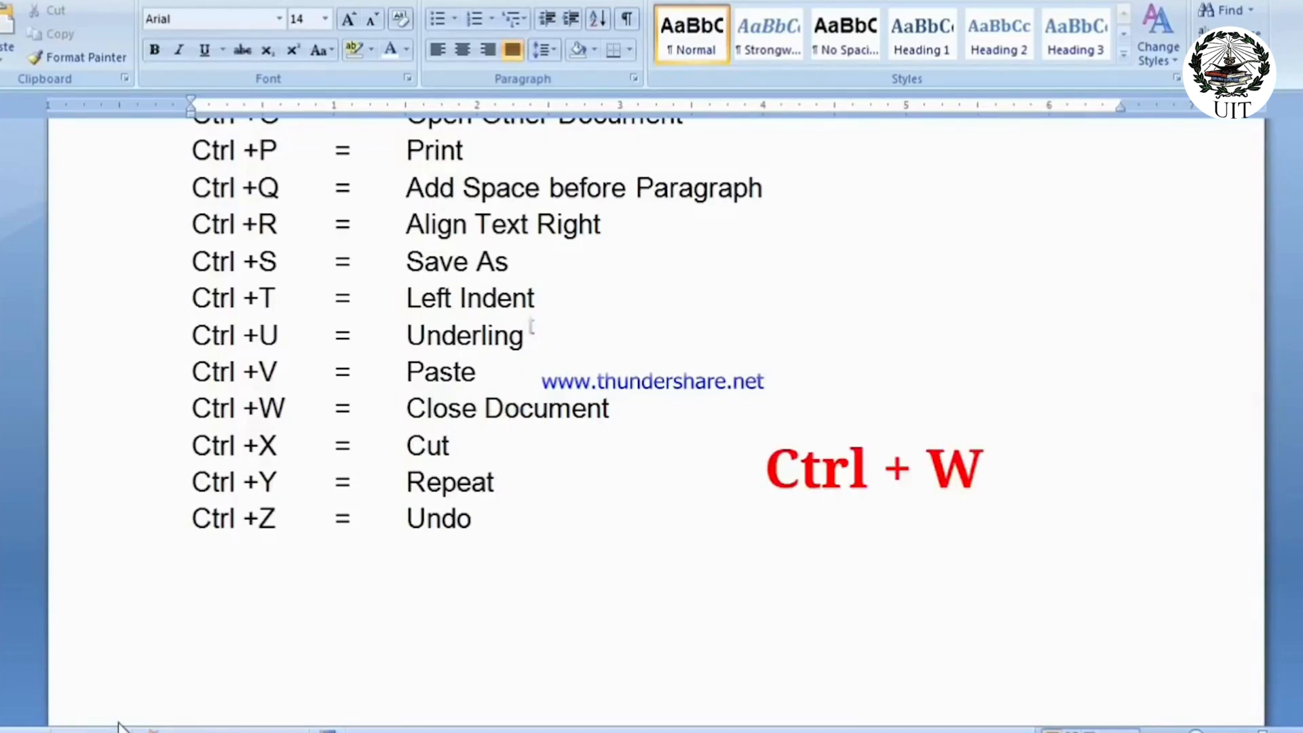
key("ctrl+w")
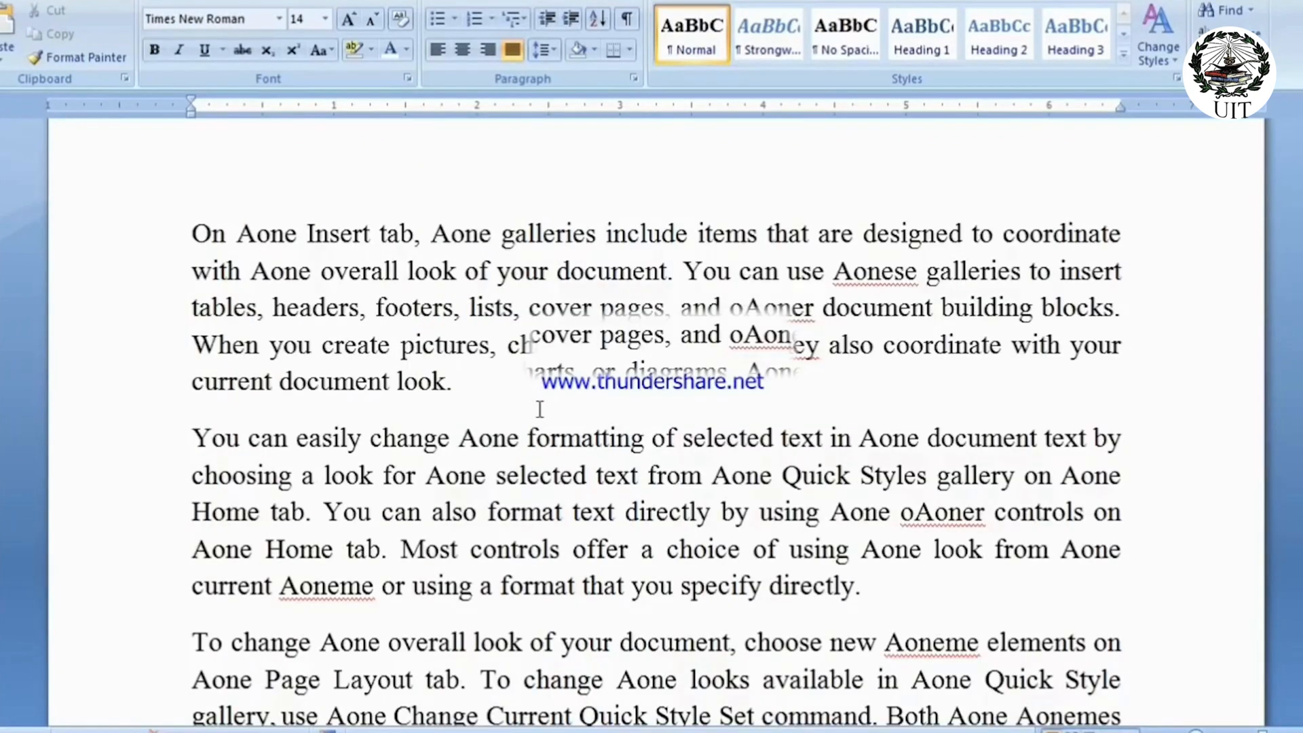
key("ctrl+w")
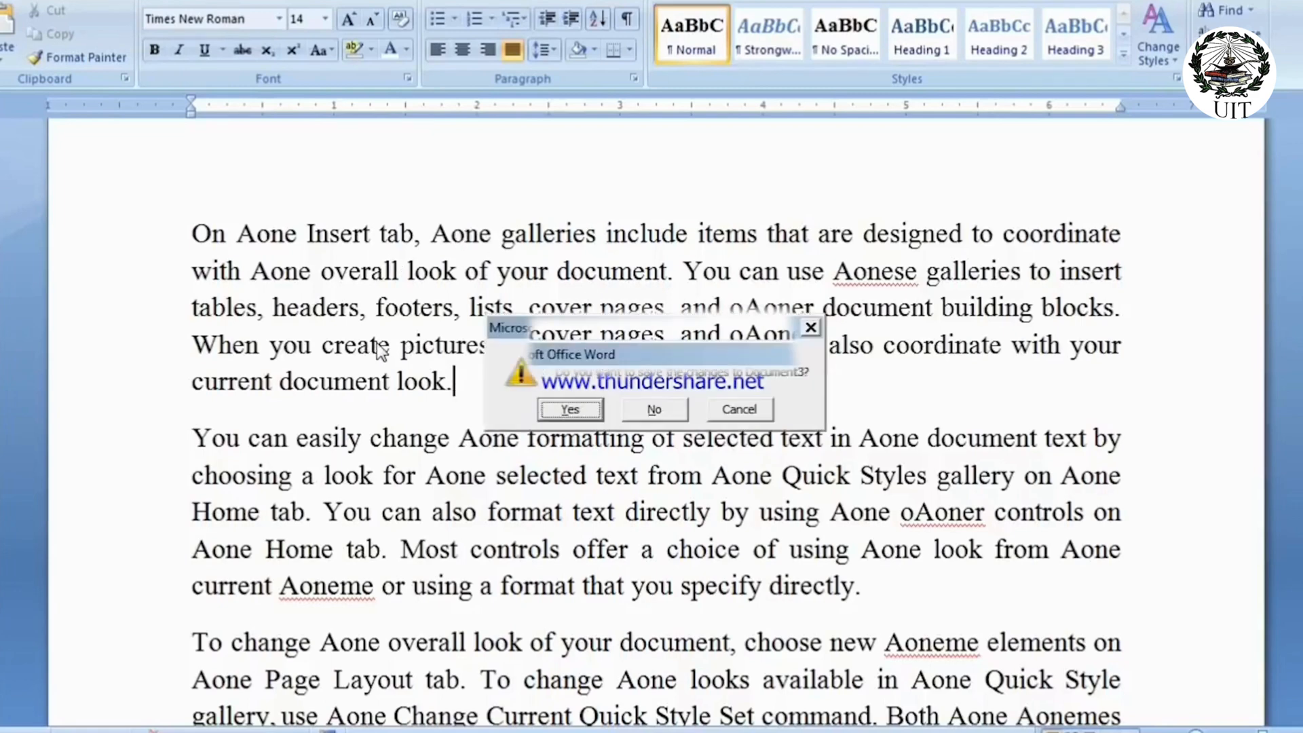
left_click(558, 415)
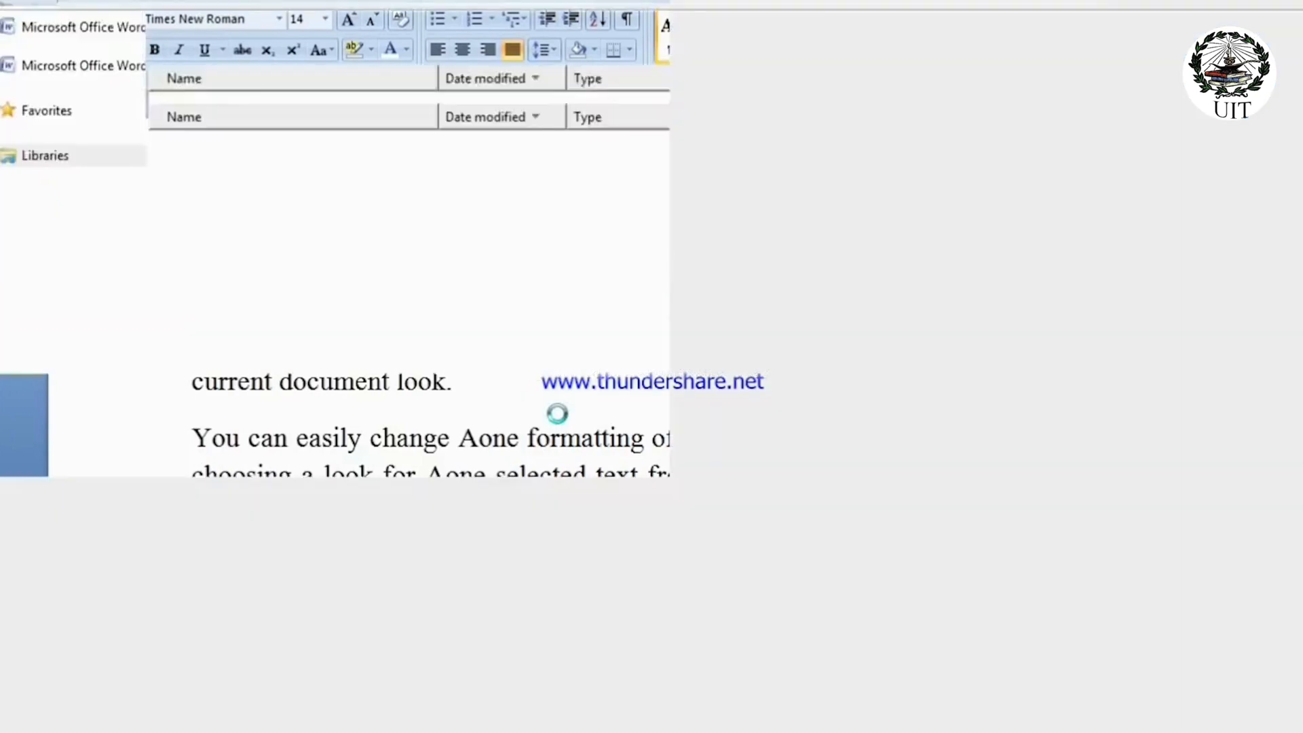
type("sd")
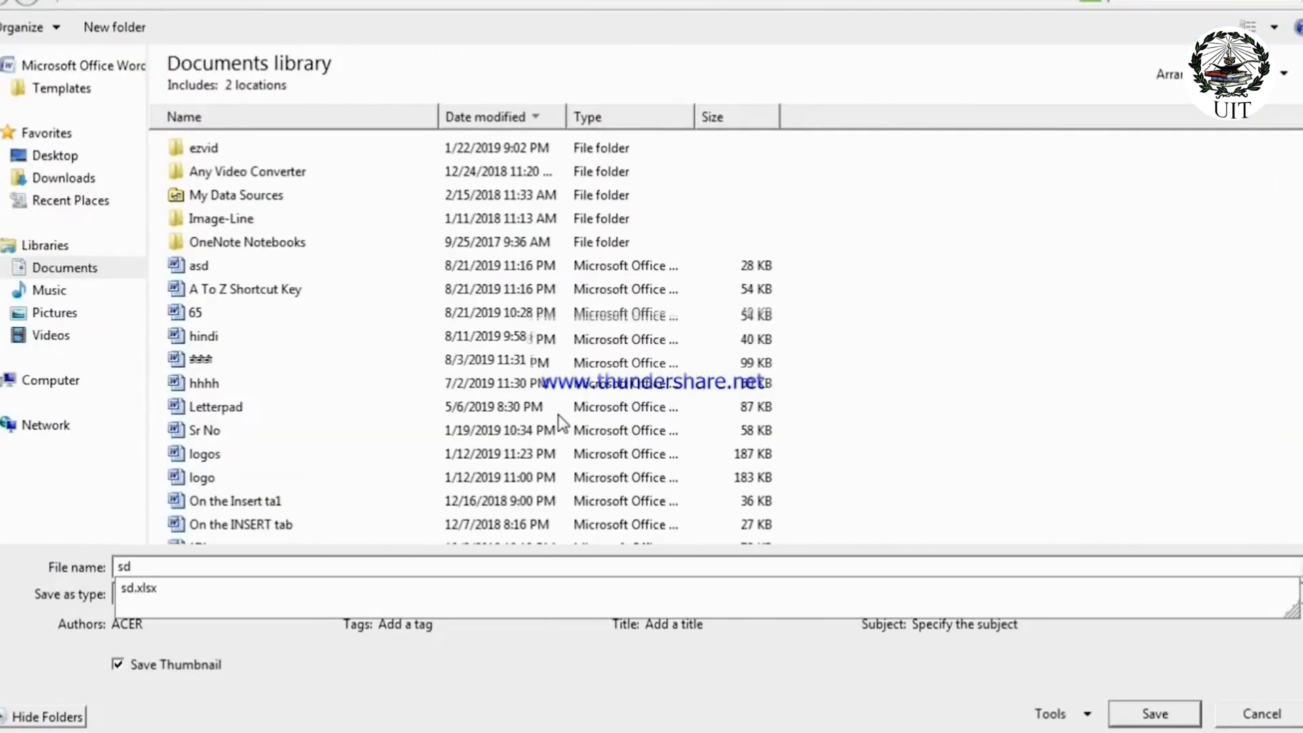
left_click(1154, 714)
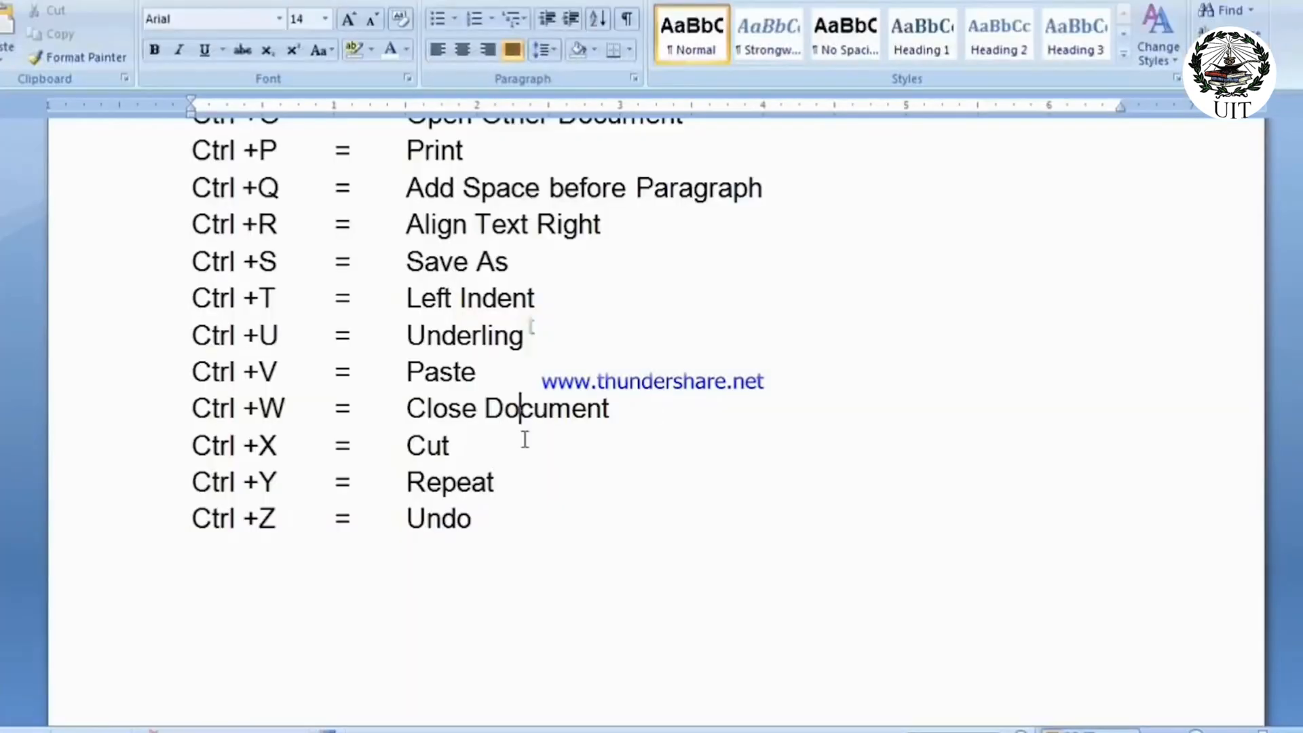
Cut the word "Document" from the Ctrl +W row's description
key("Down")
left_click_drag(601, 412, 484, 411)
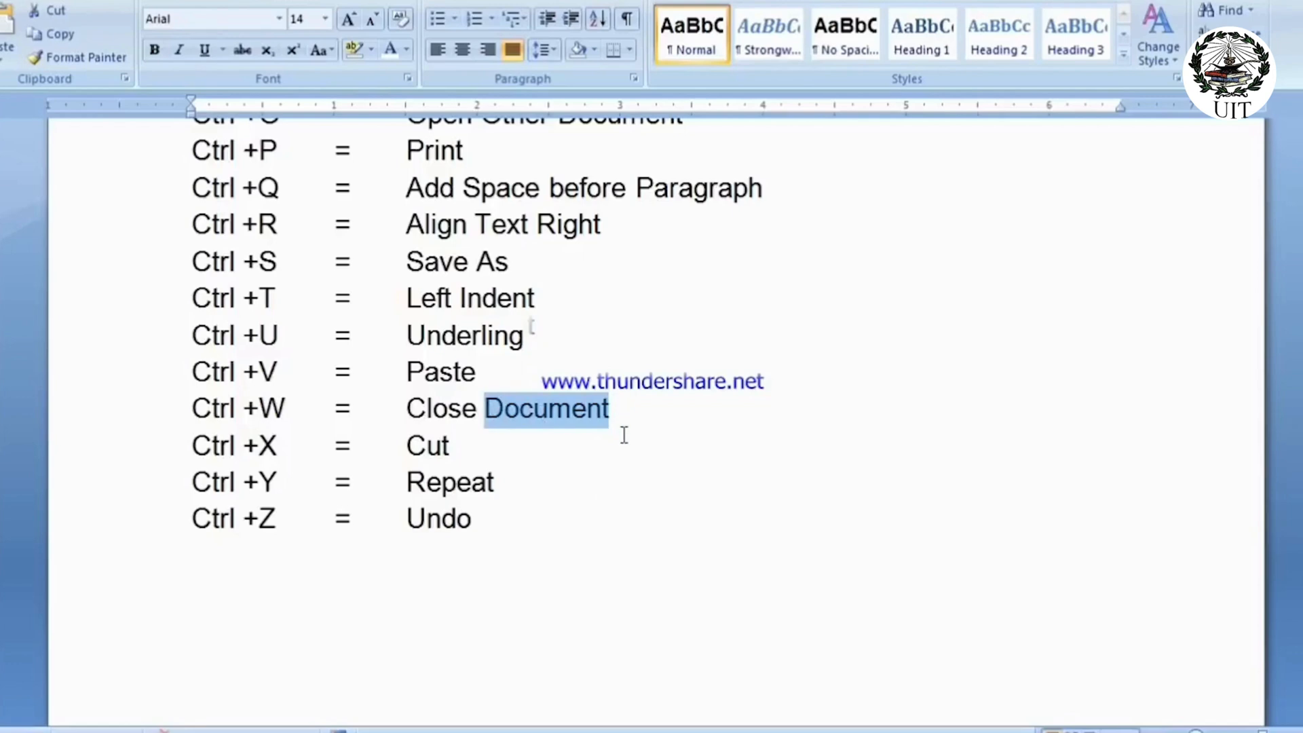
key("ctrl+x")
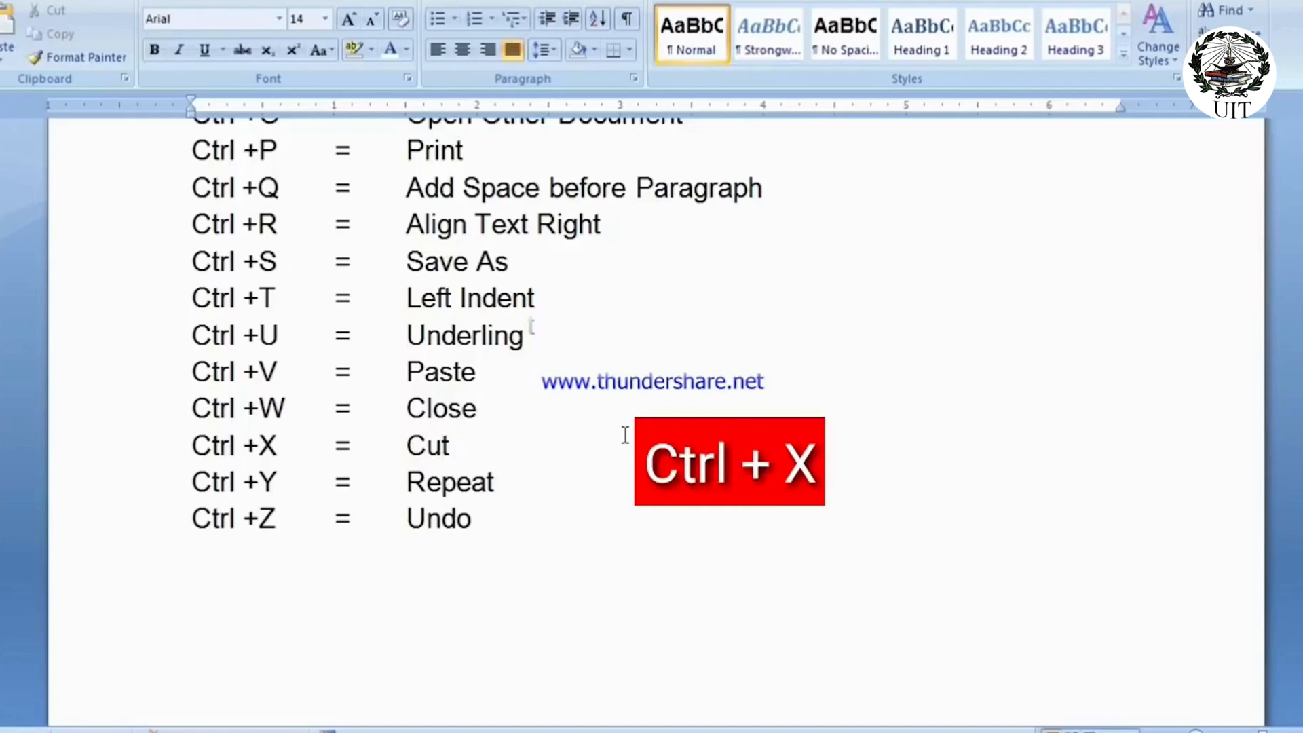
Add the word "Close" after "Cut" in the Ctrl +X row and repeat that entry two more times
left_click(451, 445)
key("ctrl+y")
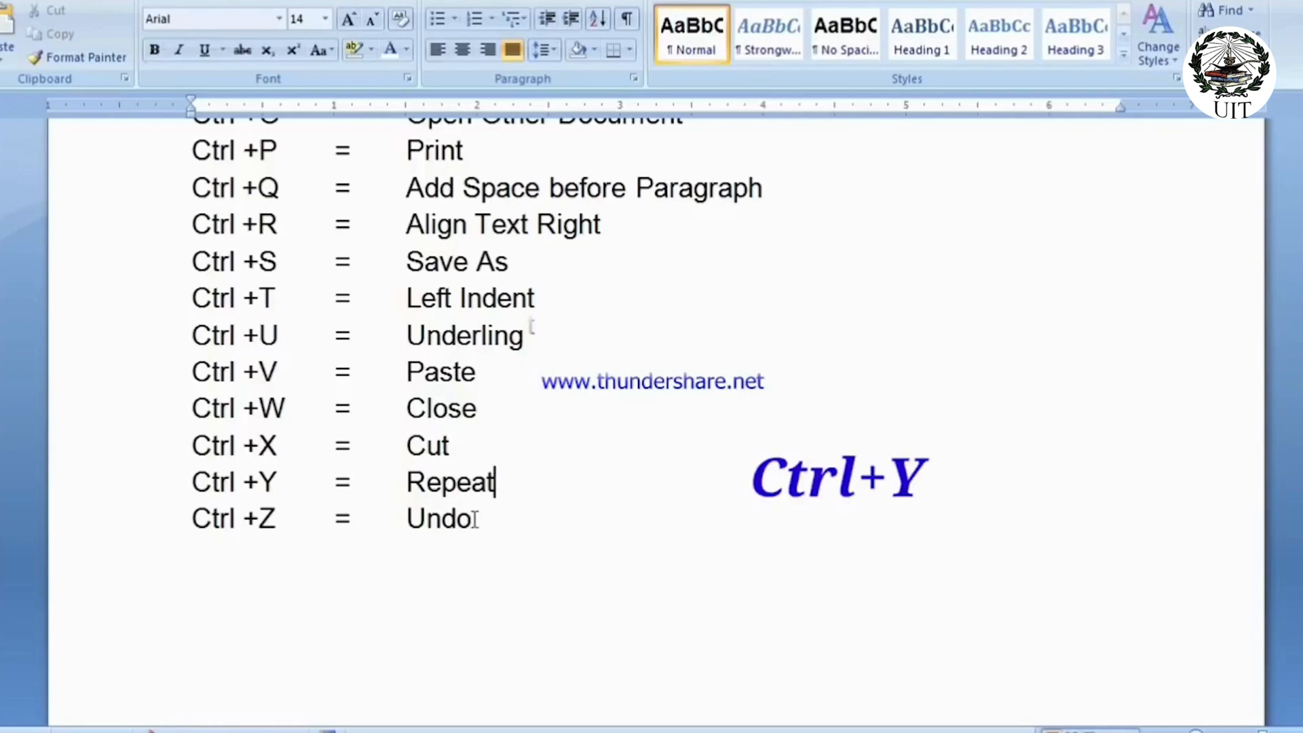
left_click(451, 444)
type("Clo")
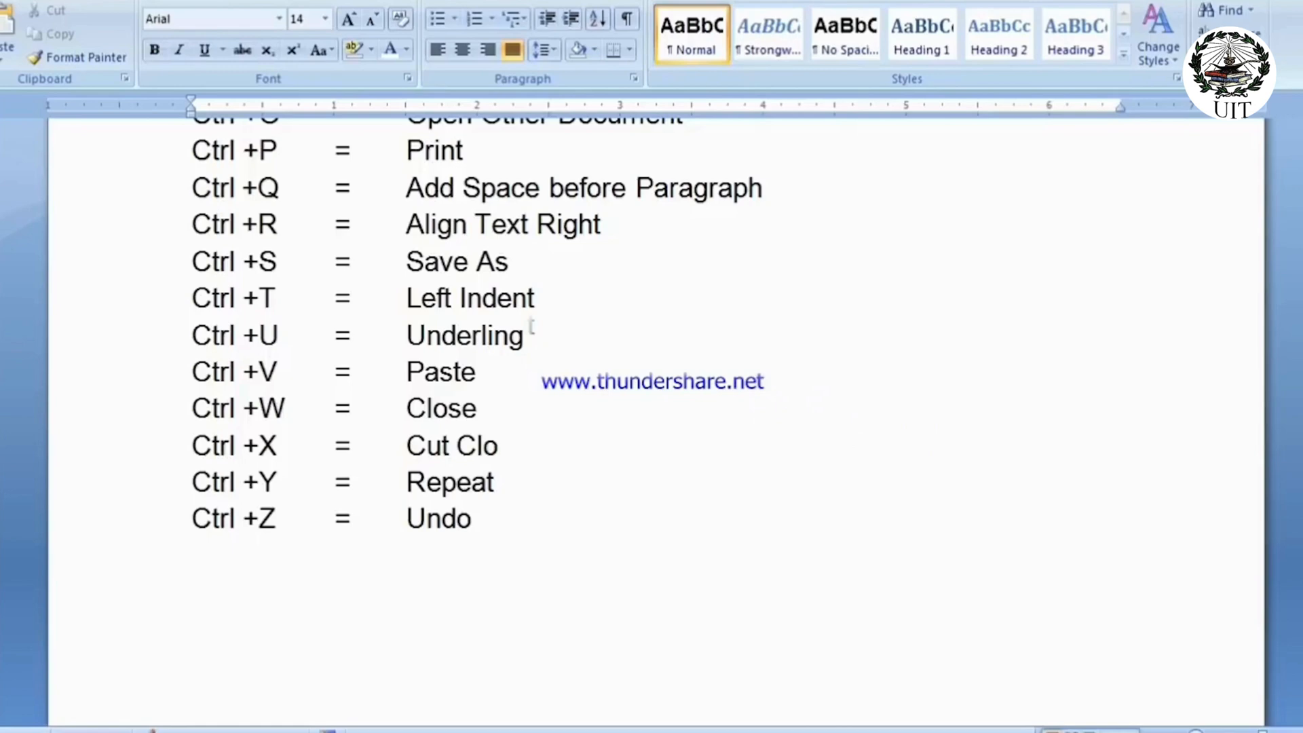
type("se")
key("ctrl+y")
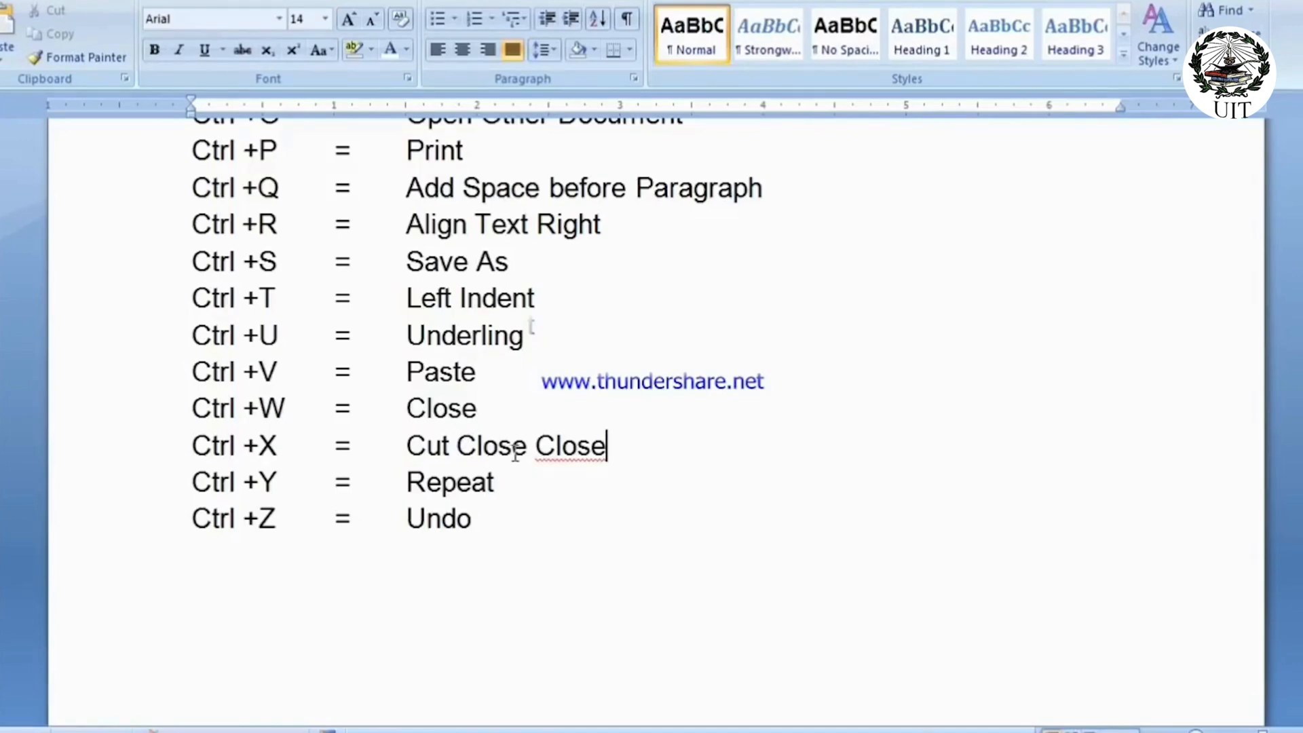
key("ctrl+y")
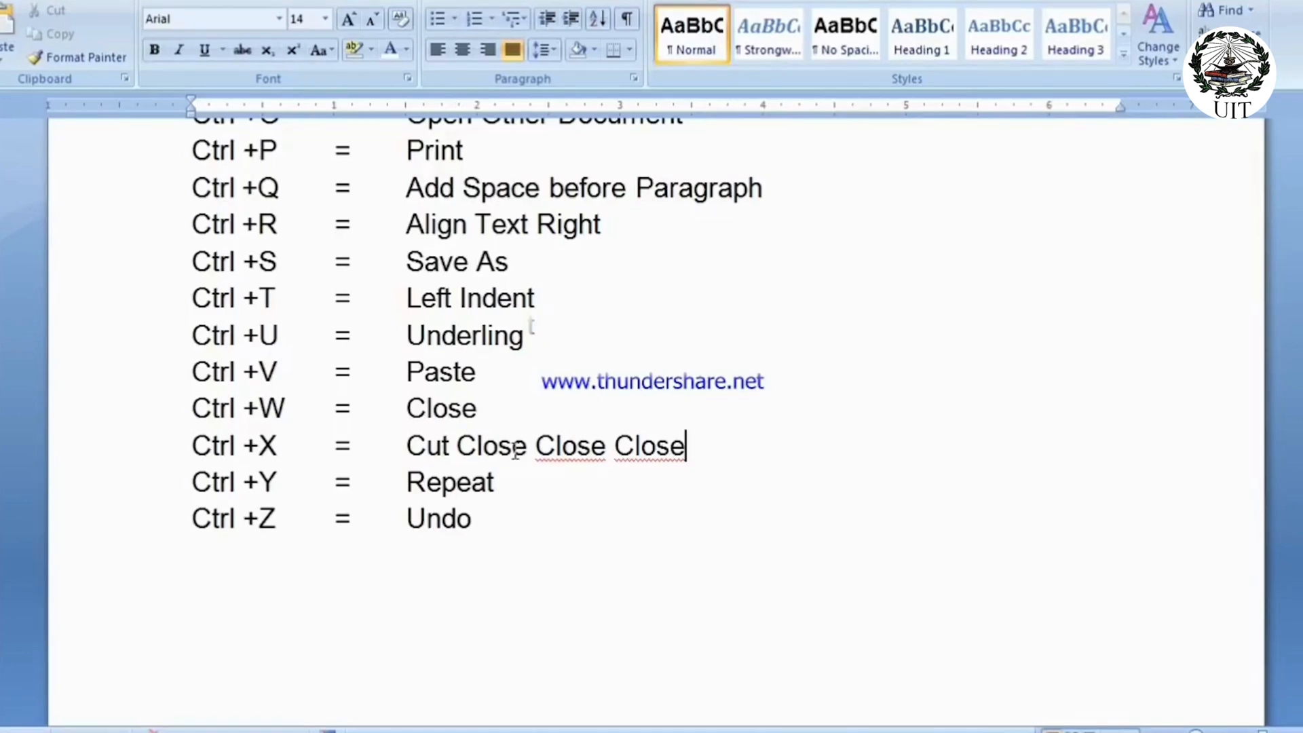
Highlight parts of the Ctrl +Z row, and undo all three "Close" entries in the Ctrl +X row
left_click_drag(241, 523, 298, 523)
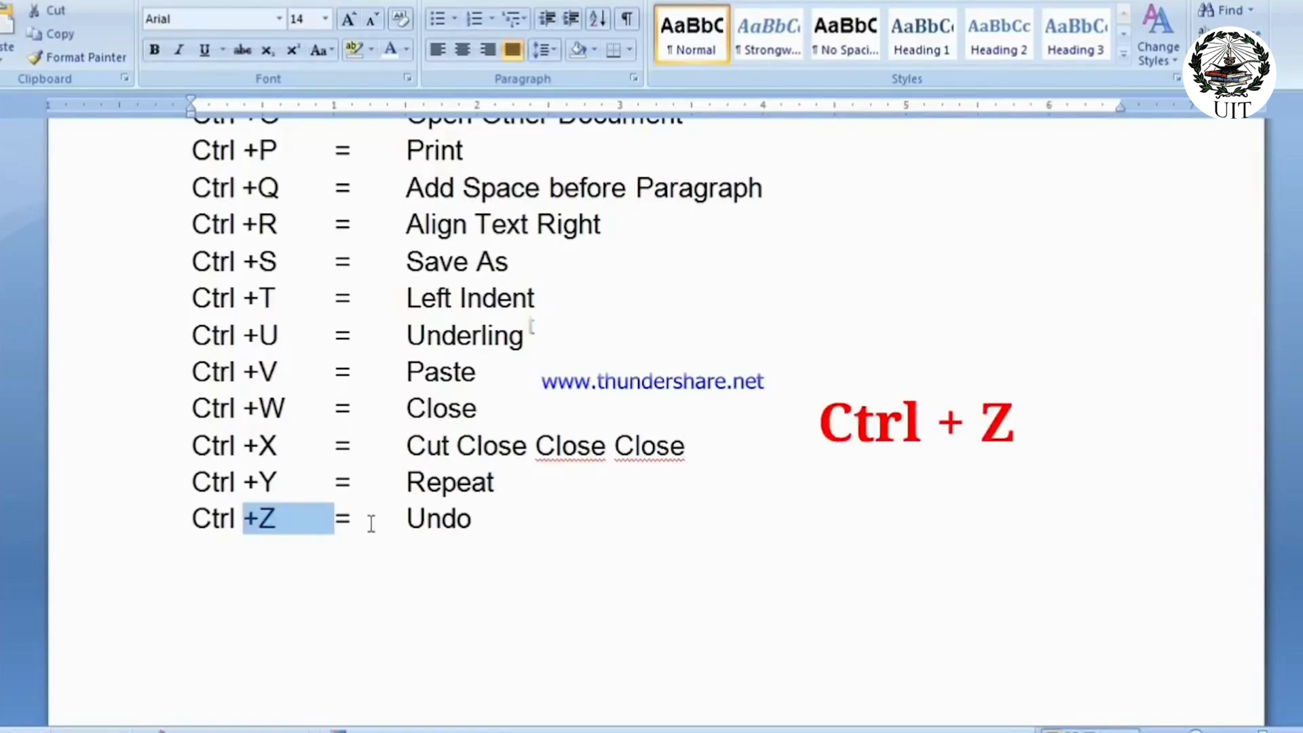
left_click(409, 519)
double_click(415, 517)
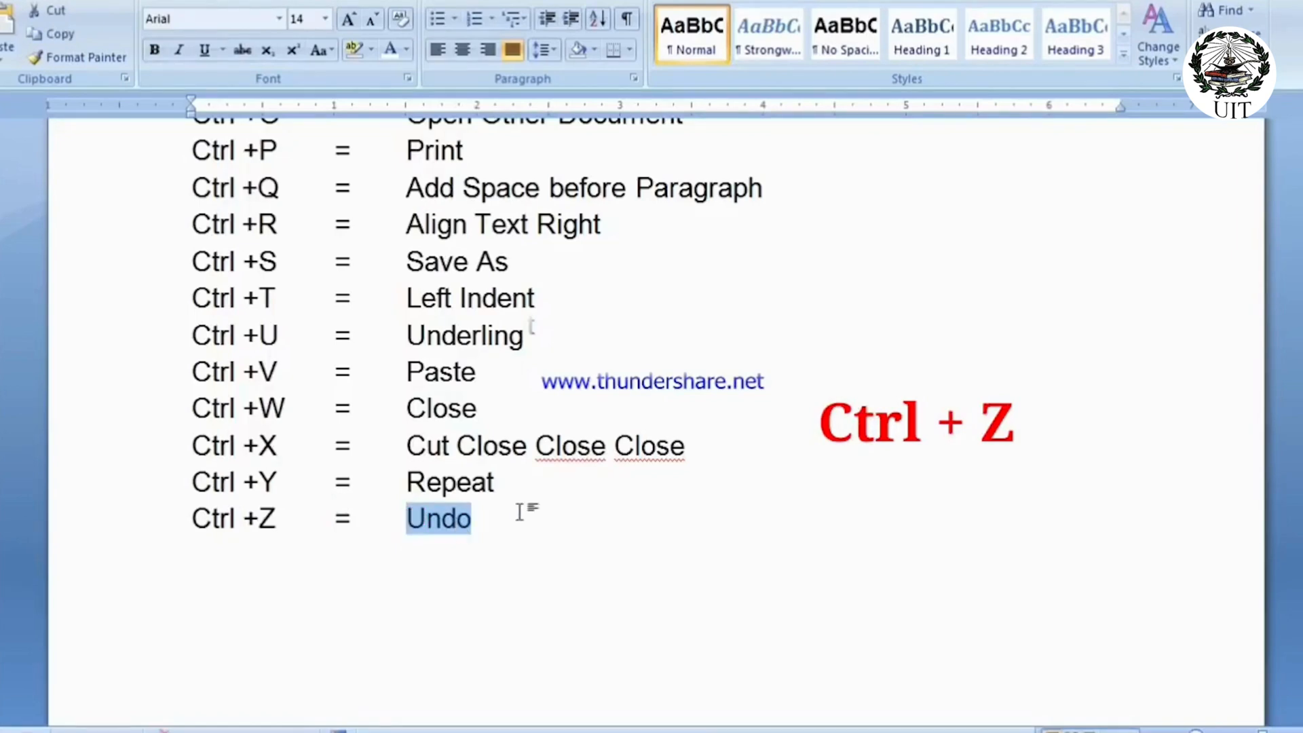
left_click(482, 525)
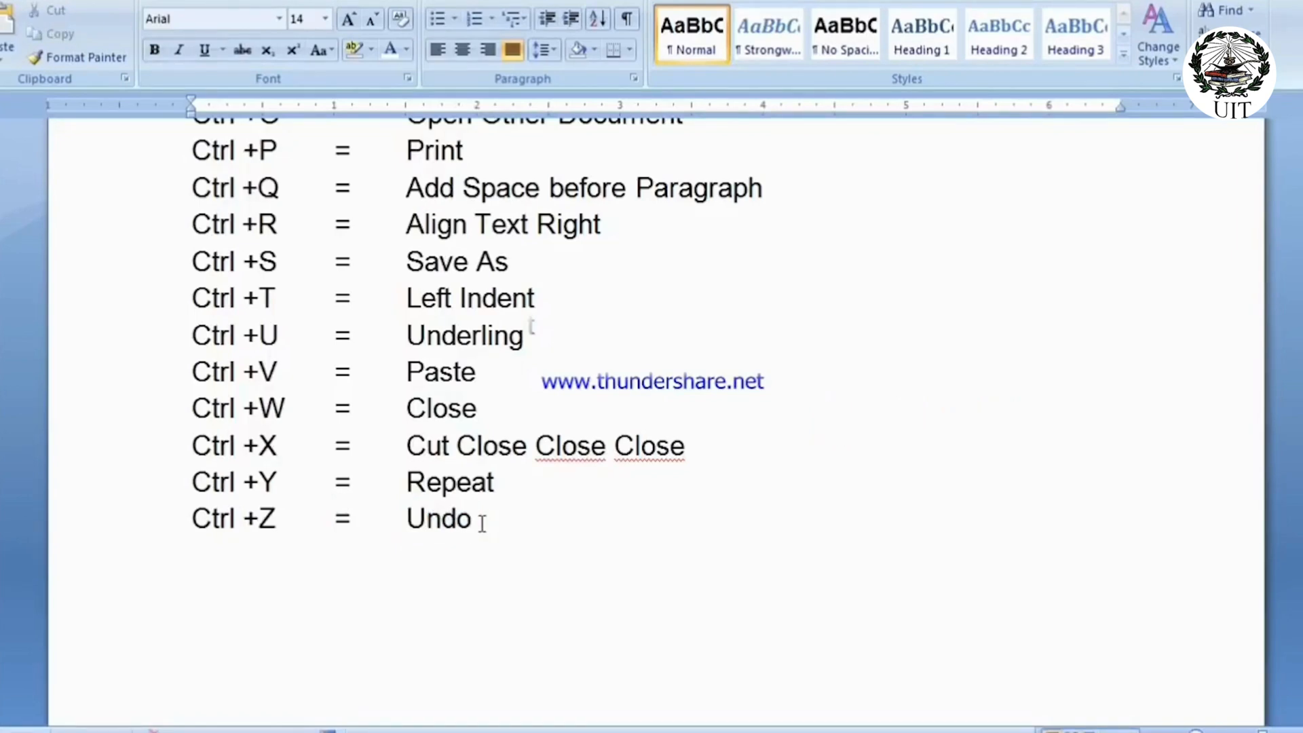
key("ctrl+z")
key("ctrl+z")
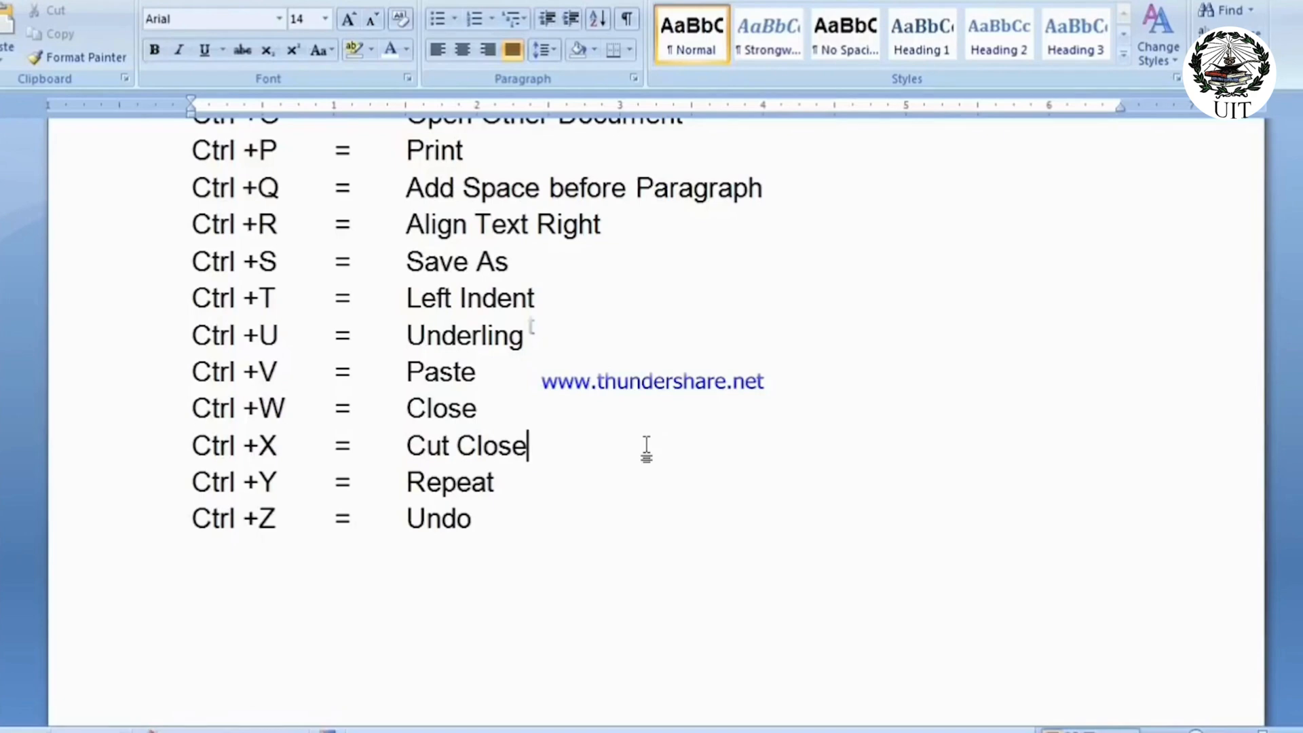
key("ctrl+z")
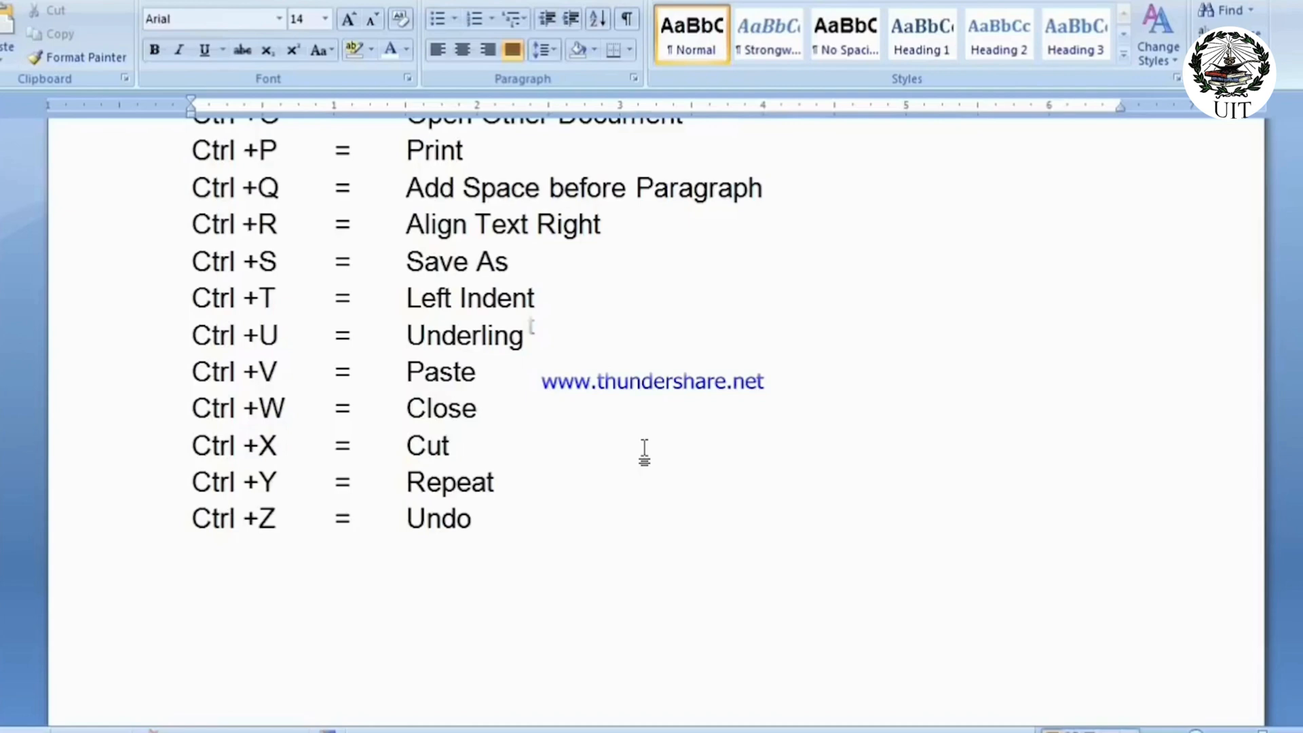
Return to the start of the shortcut list and place the cursor at the end of the Ctrl +B row
scroll(644, 451, "up", 4)
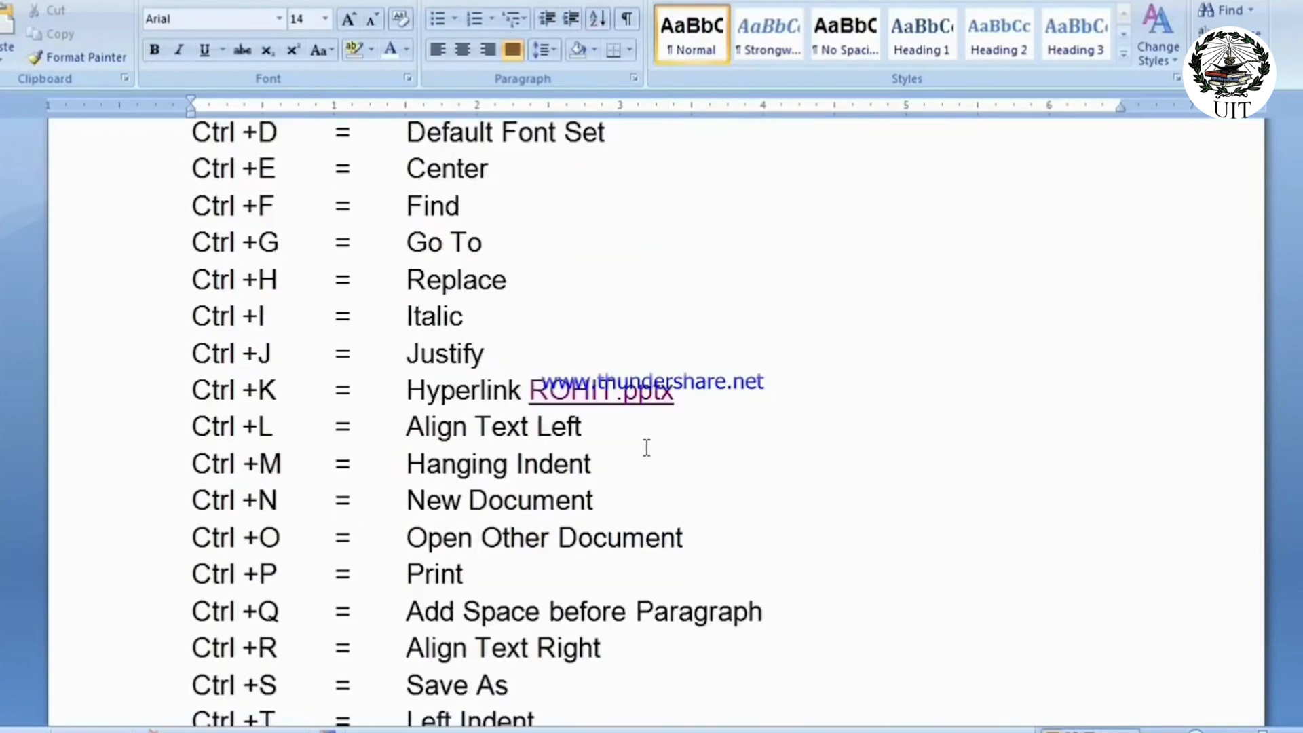
scroll(647, 448, "up", 3)
left_click(520, 339)
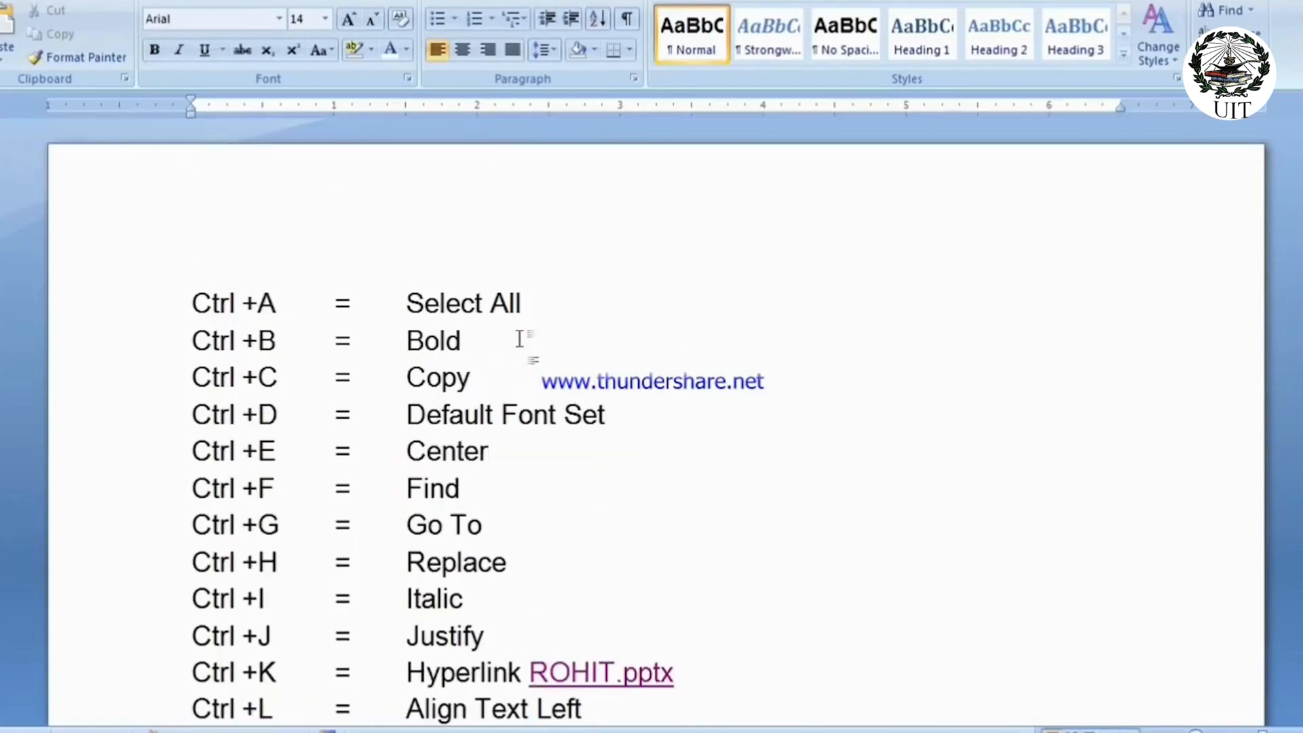